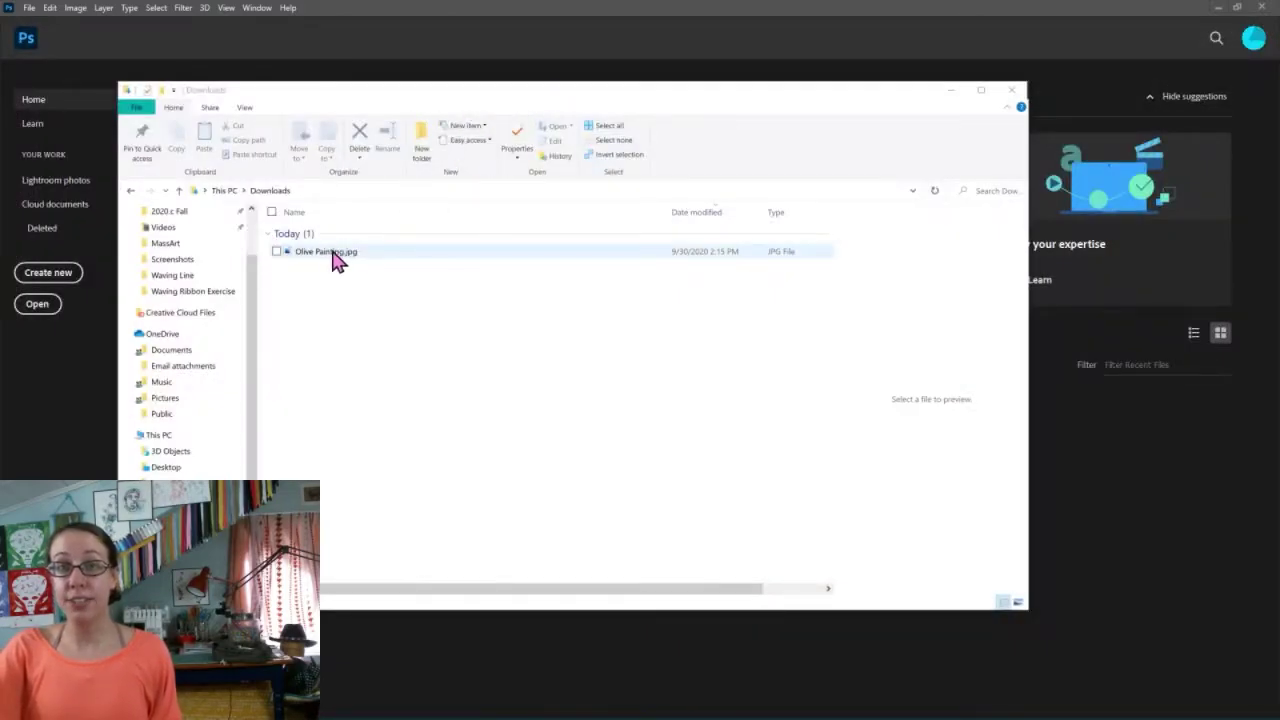
Open Olive Painting.jpg from the Downloads folder in Photoshop
drag(412, 85, 934, 200)
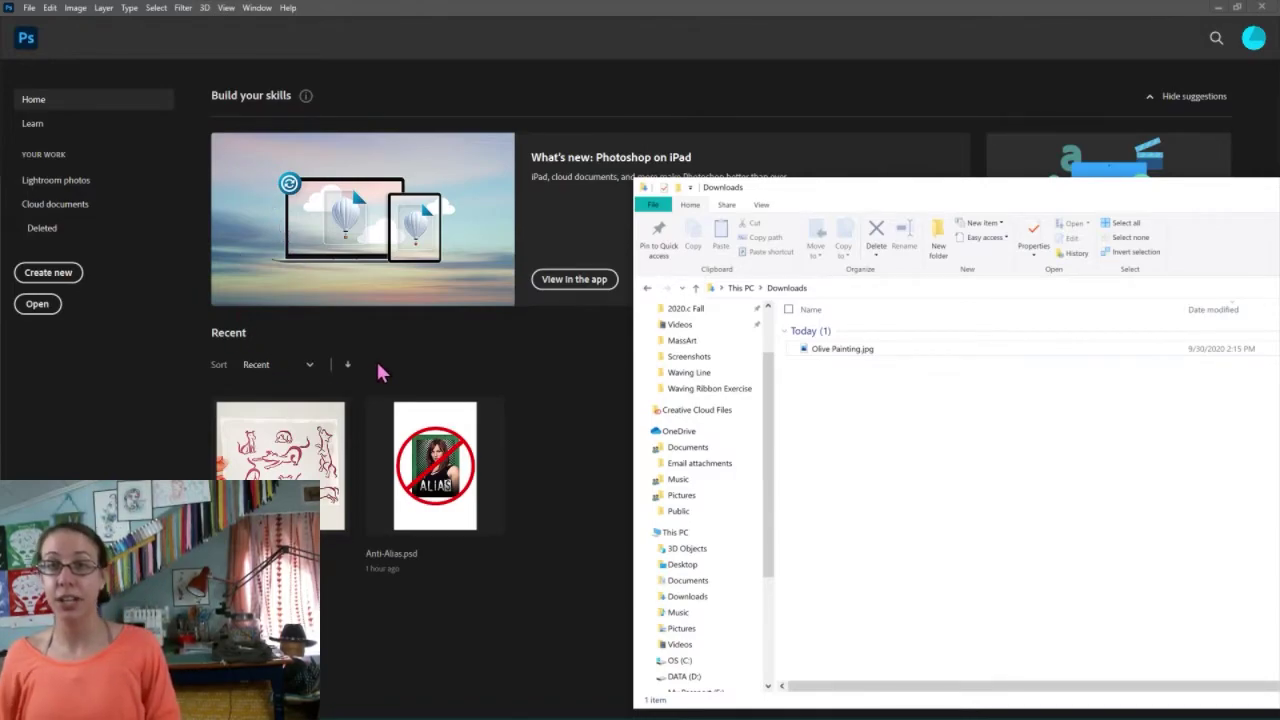
click(850, 352)
mouse_move(536, 632)
mouse_down()
mouse_move(330, 655)
mouse_move(478, 655)
mouse_move(468, 643)
mouse_up()
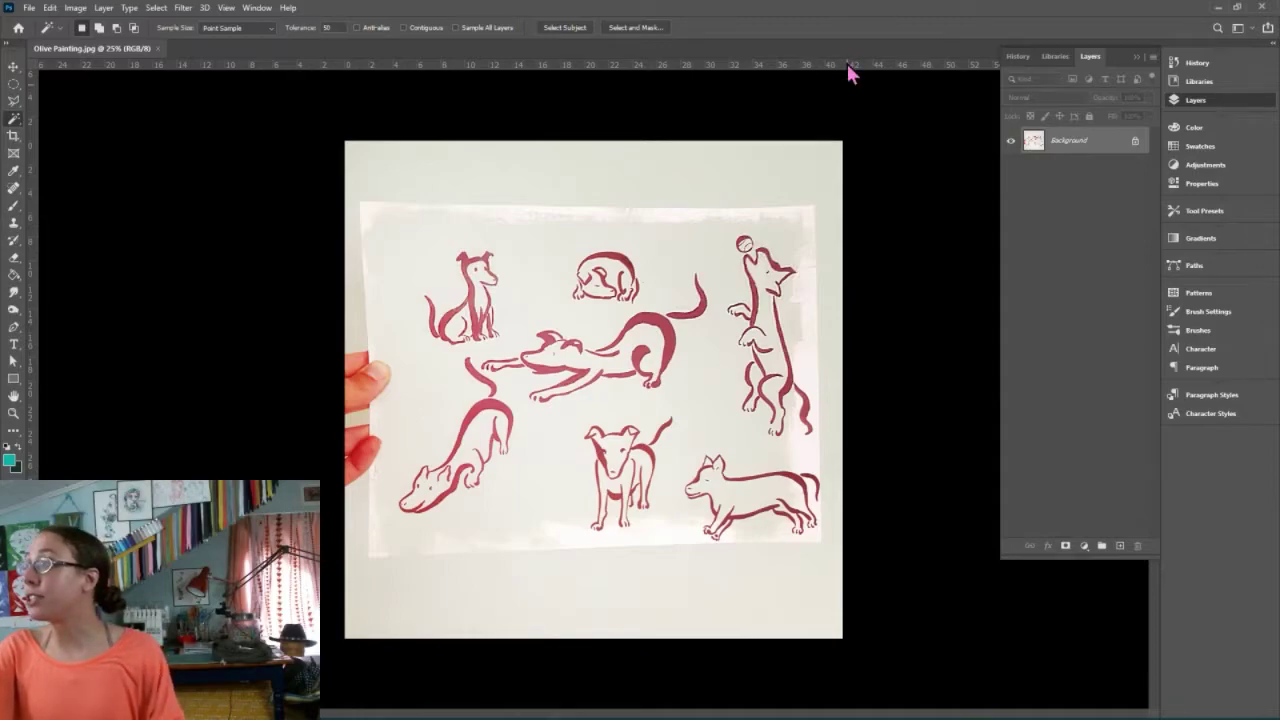
click(76, 8)
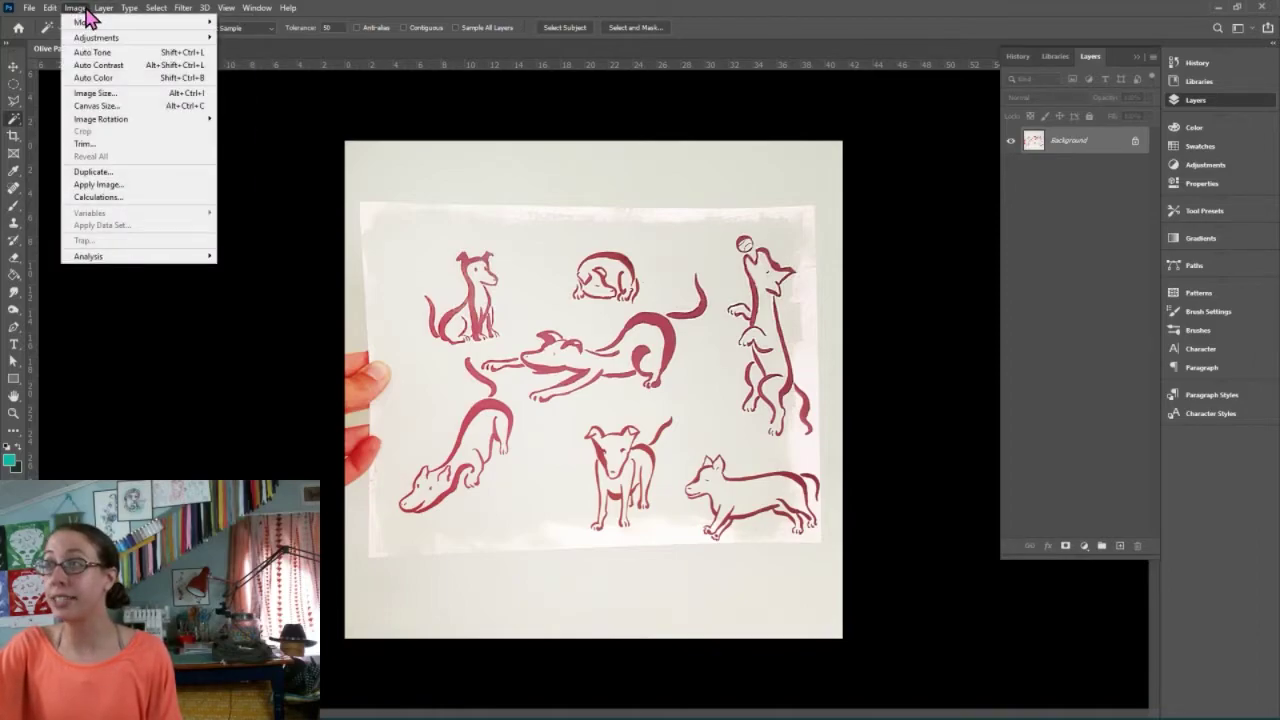
click(101, 105)
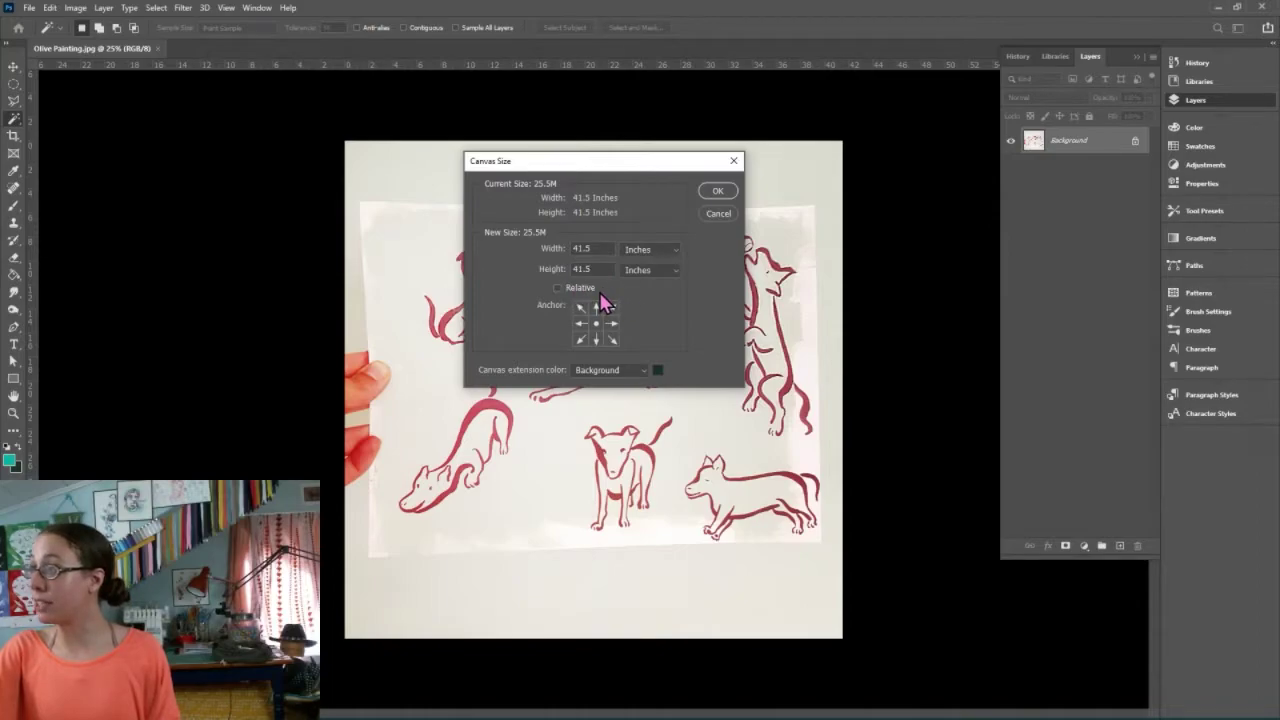
click(727, 214)
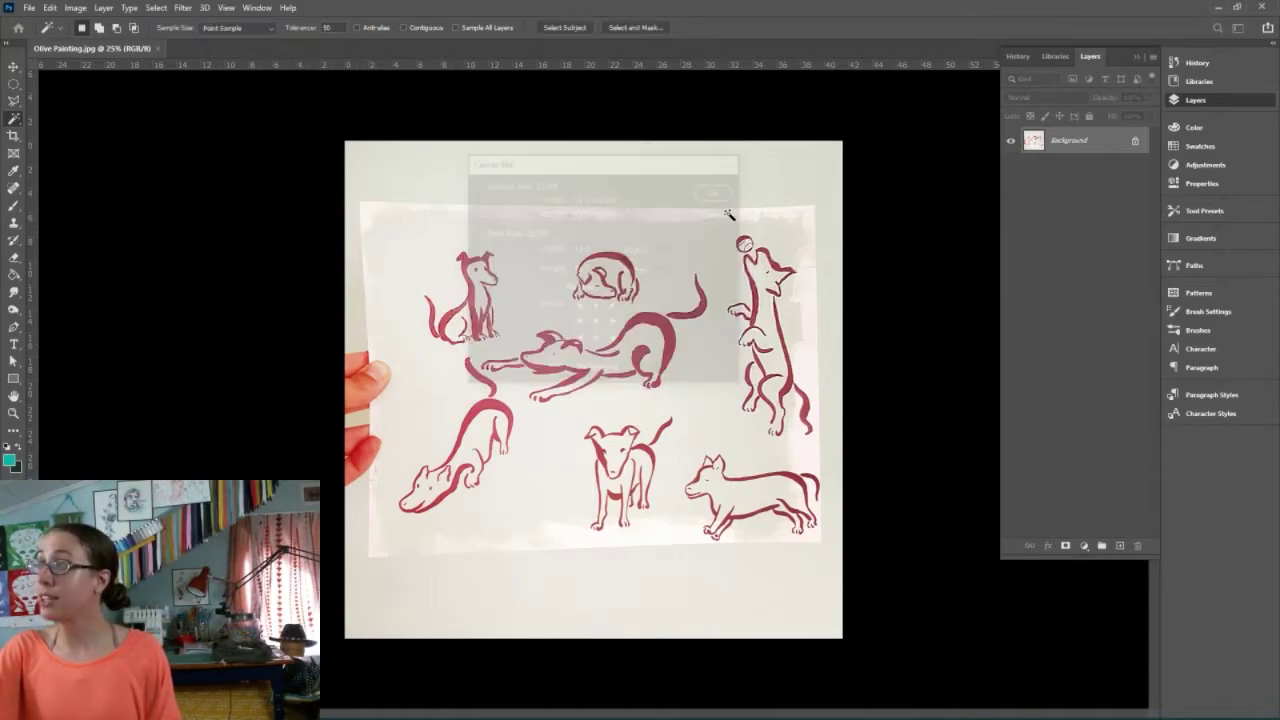
Set the image resolution to 300 pixels/inch with Resample turned off, so the pixel dimensions are preserved
click(75, 8)
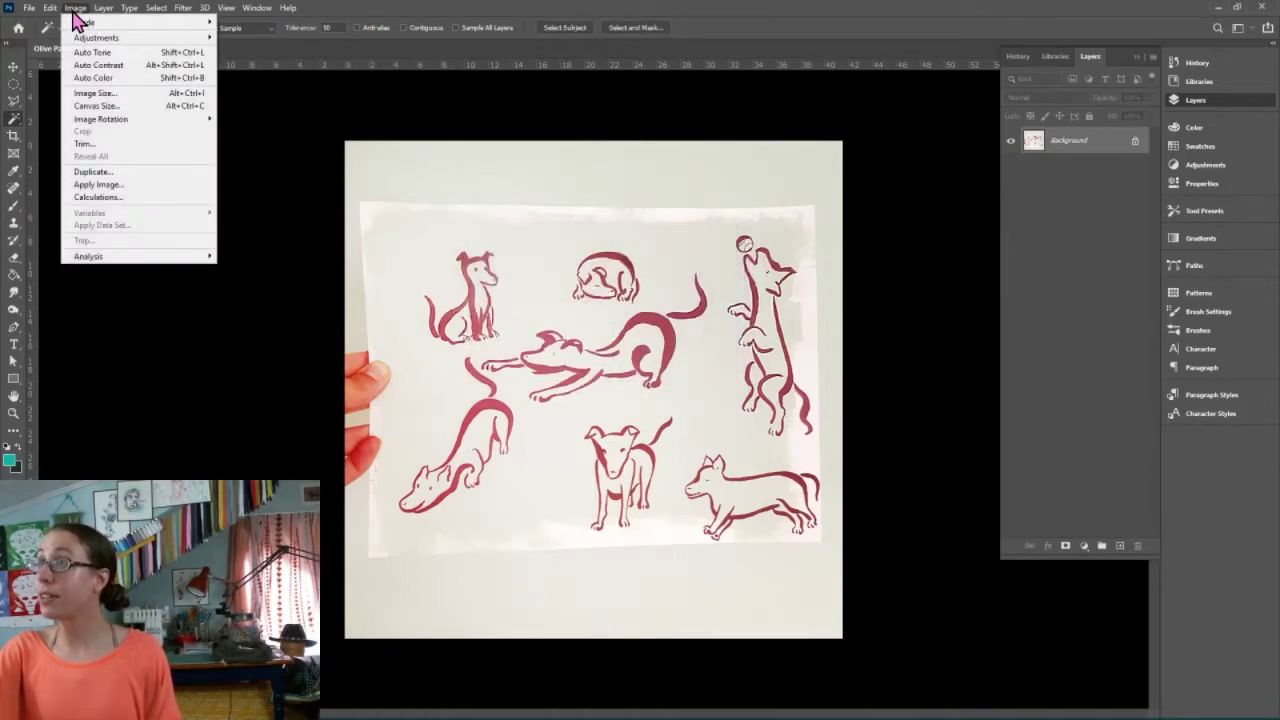
click(110, 94)
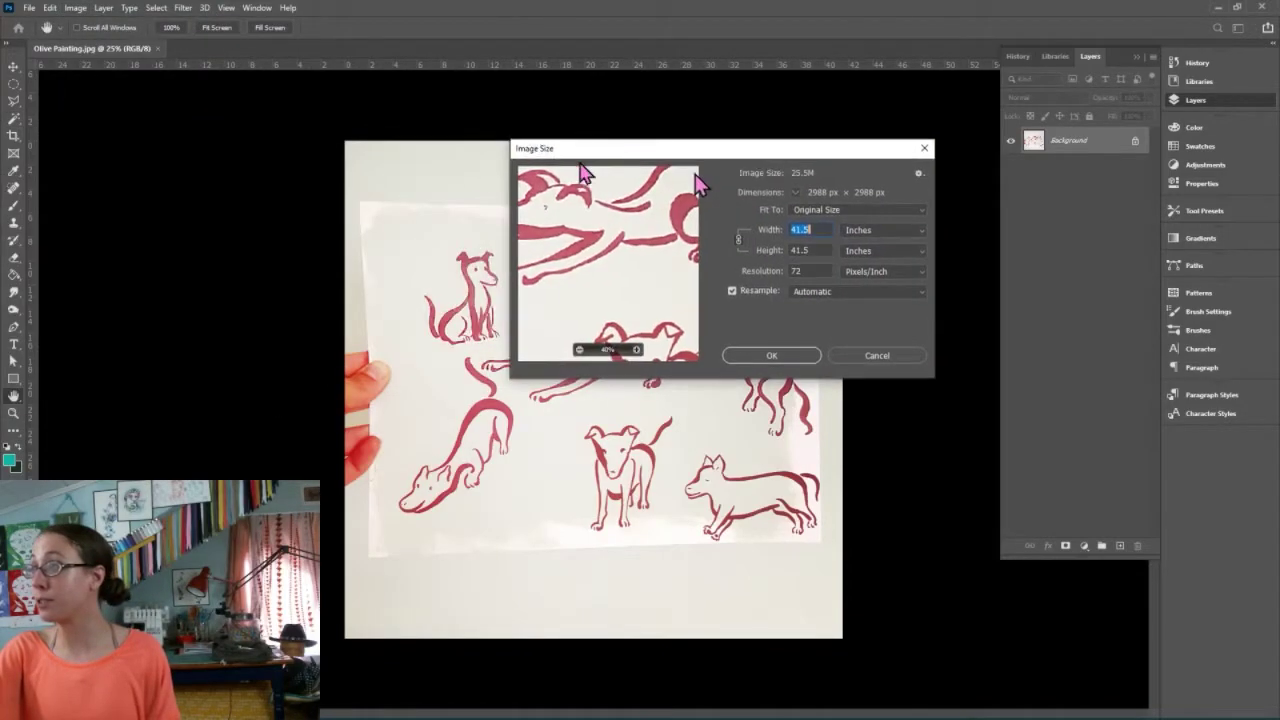
click(537, 263)
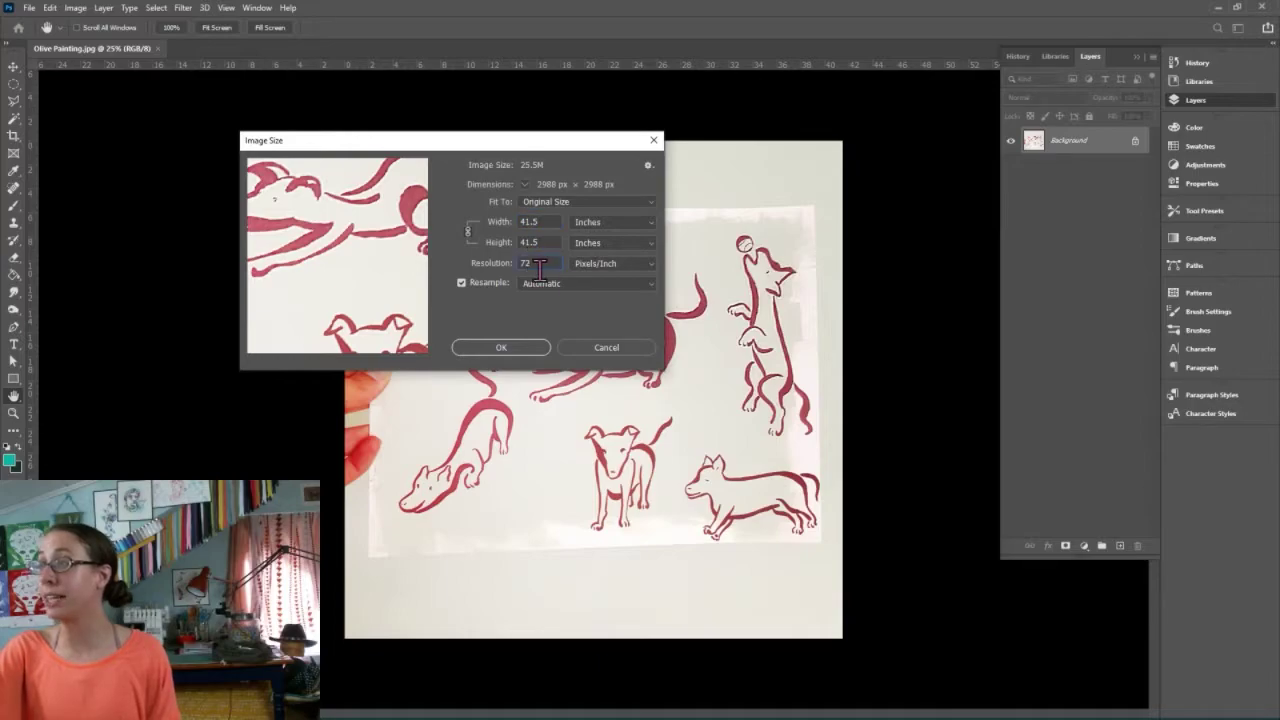
click(498, 264)
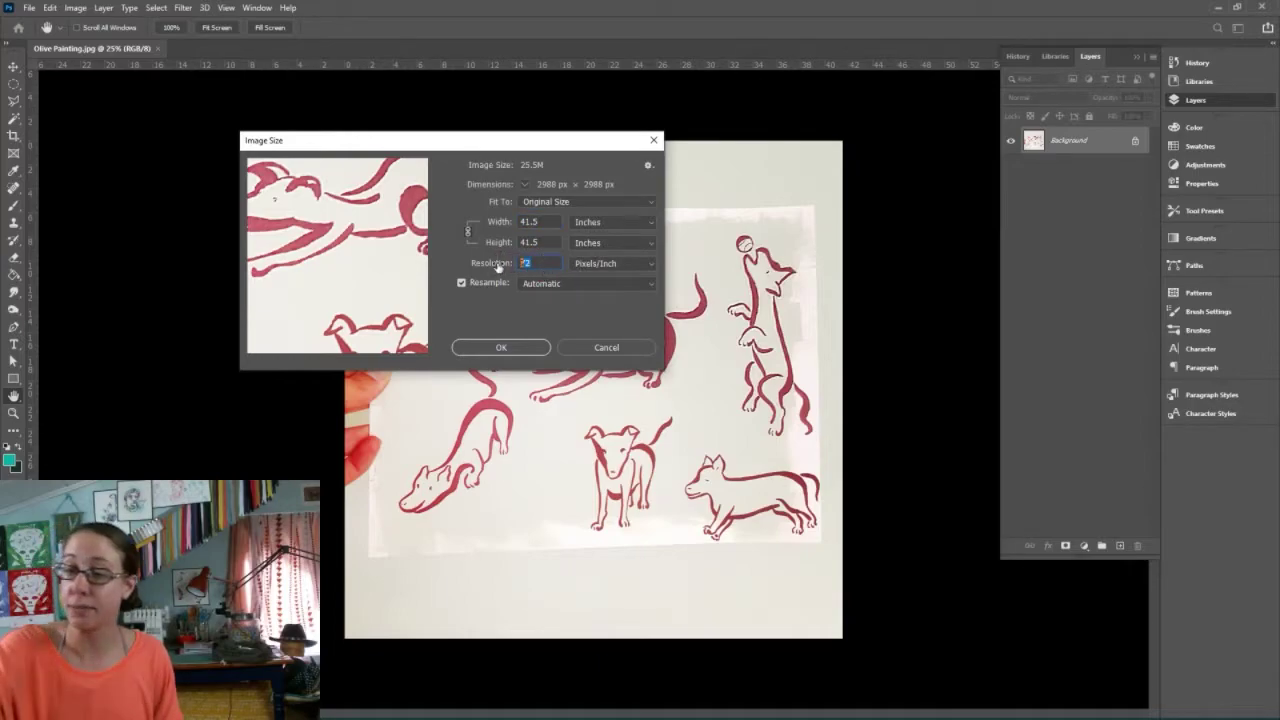
text(300)
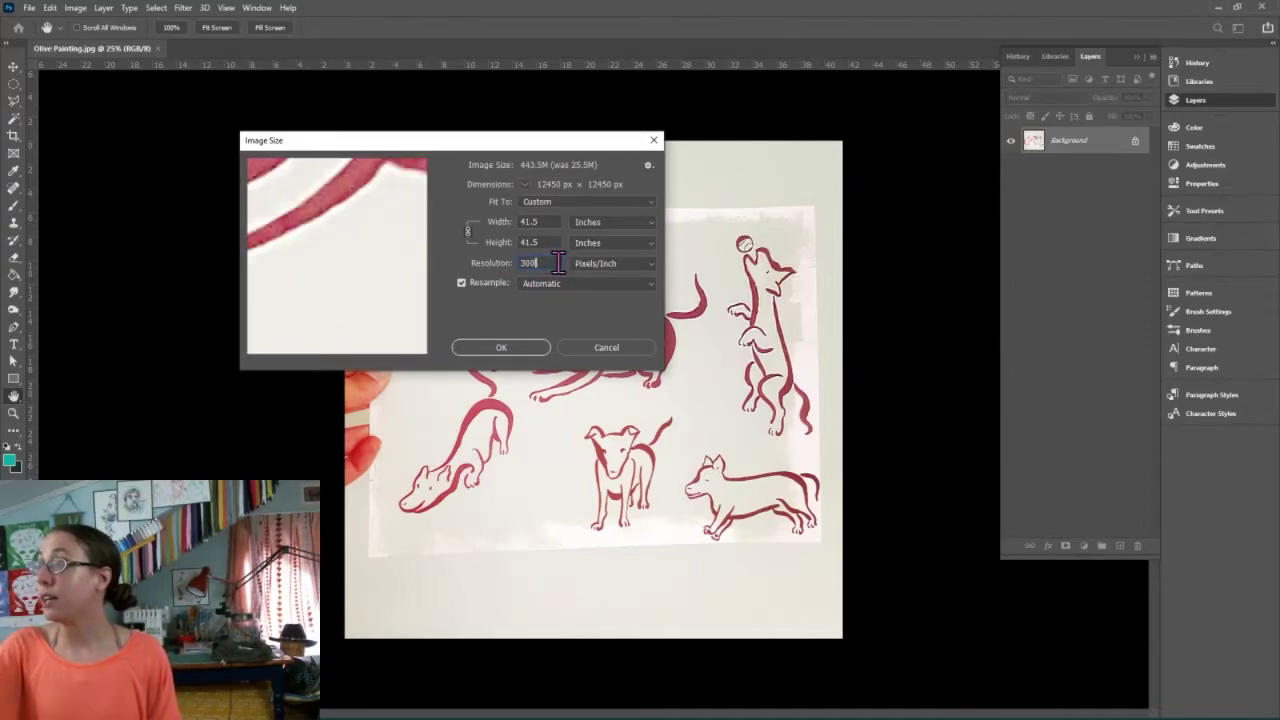
click(461, 283)
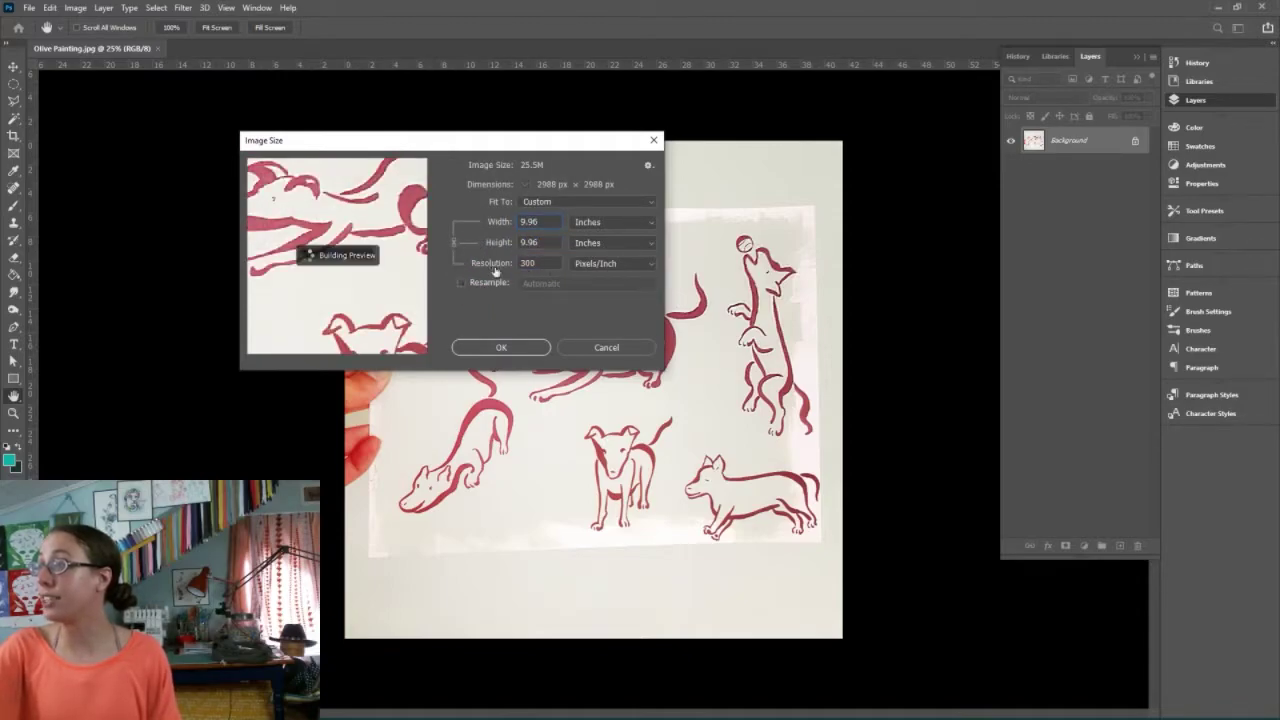
click(540, 242)
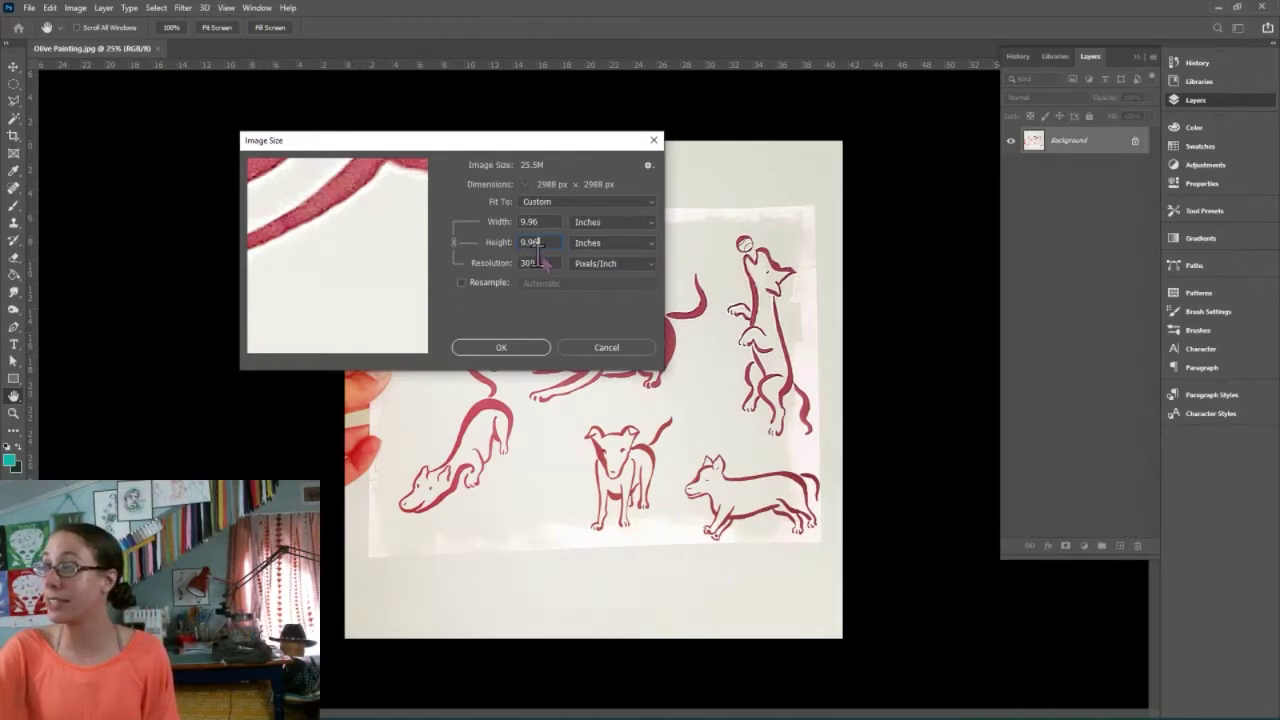
click(547, 221)
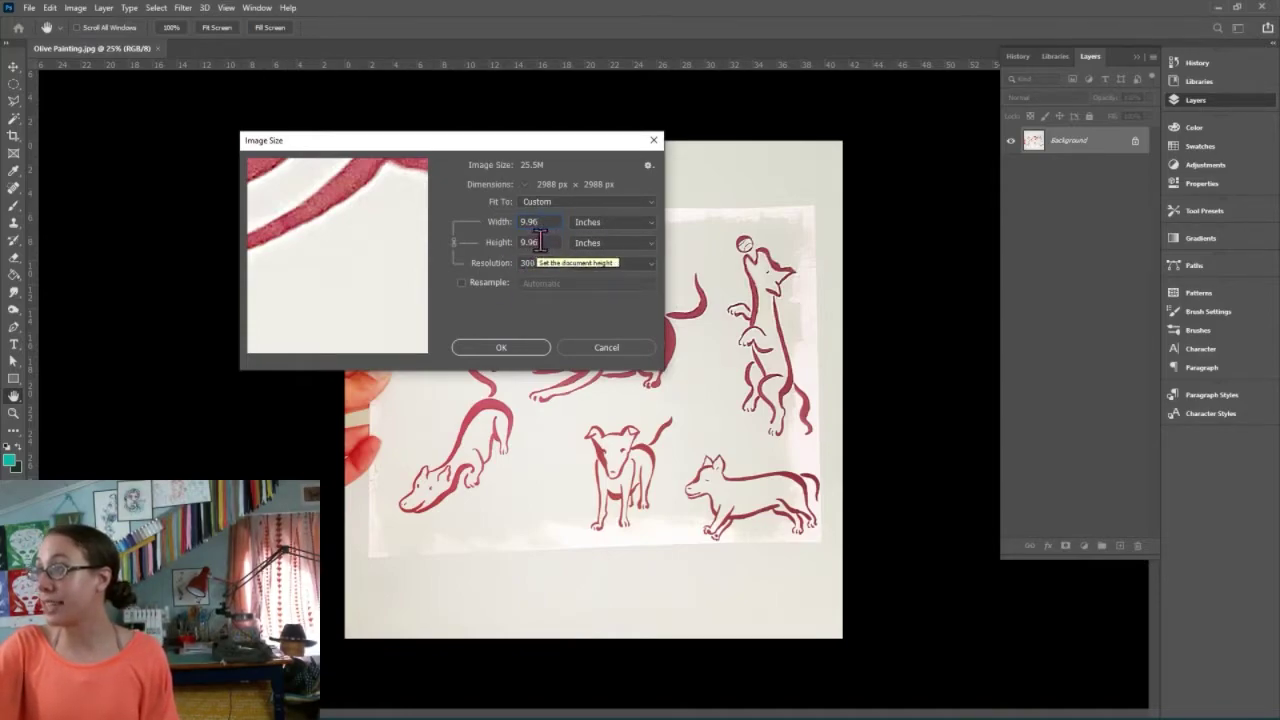
double_click(530, 242)
click(503, 350)
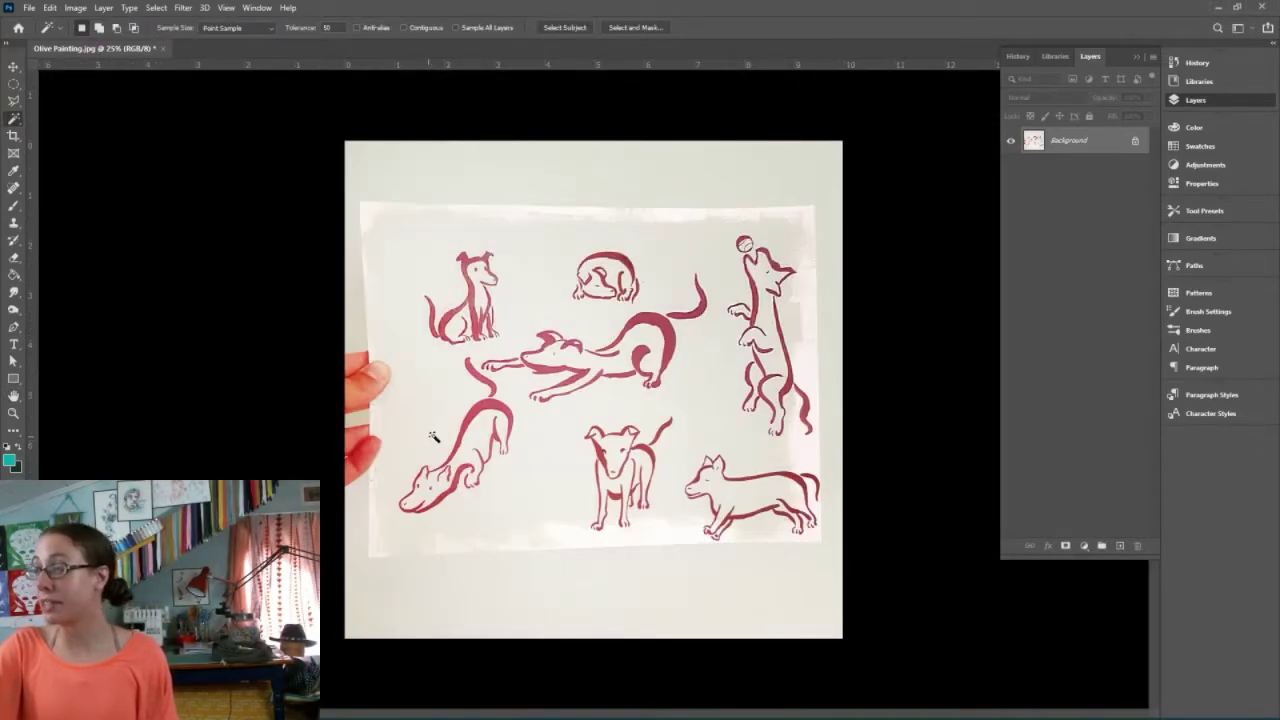
Choose Inches as the ruler units in the Units & Rulers preferences
click(74, 8)
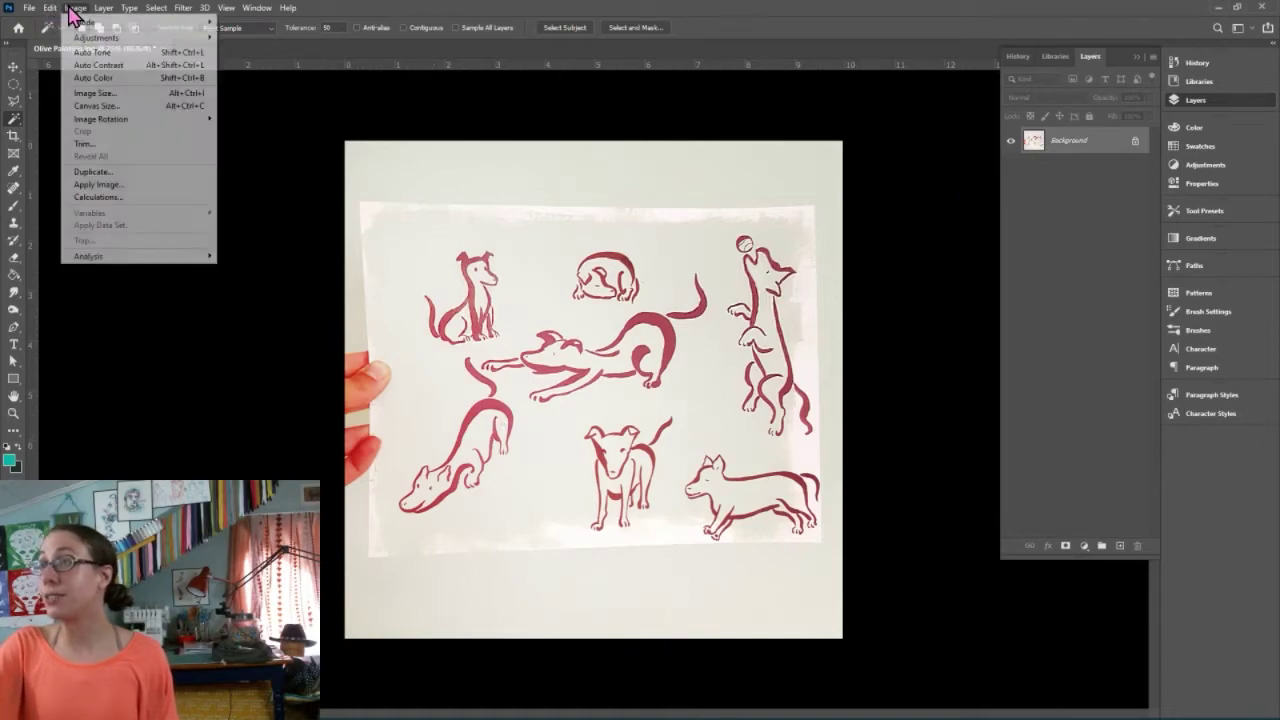
mouse_move(49, 8)
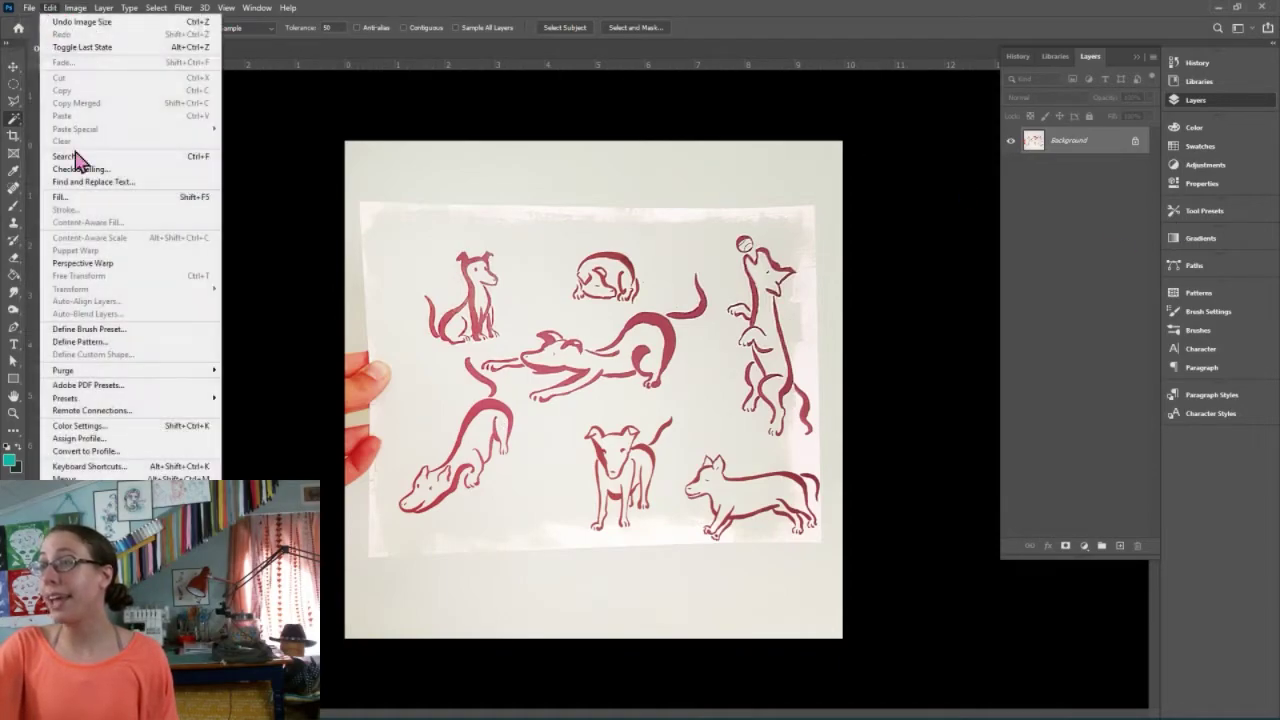
mouse_move(120, 491)
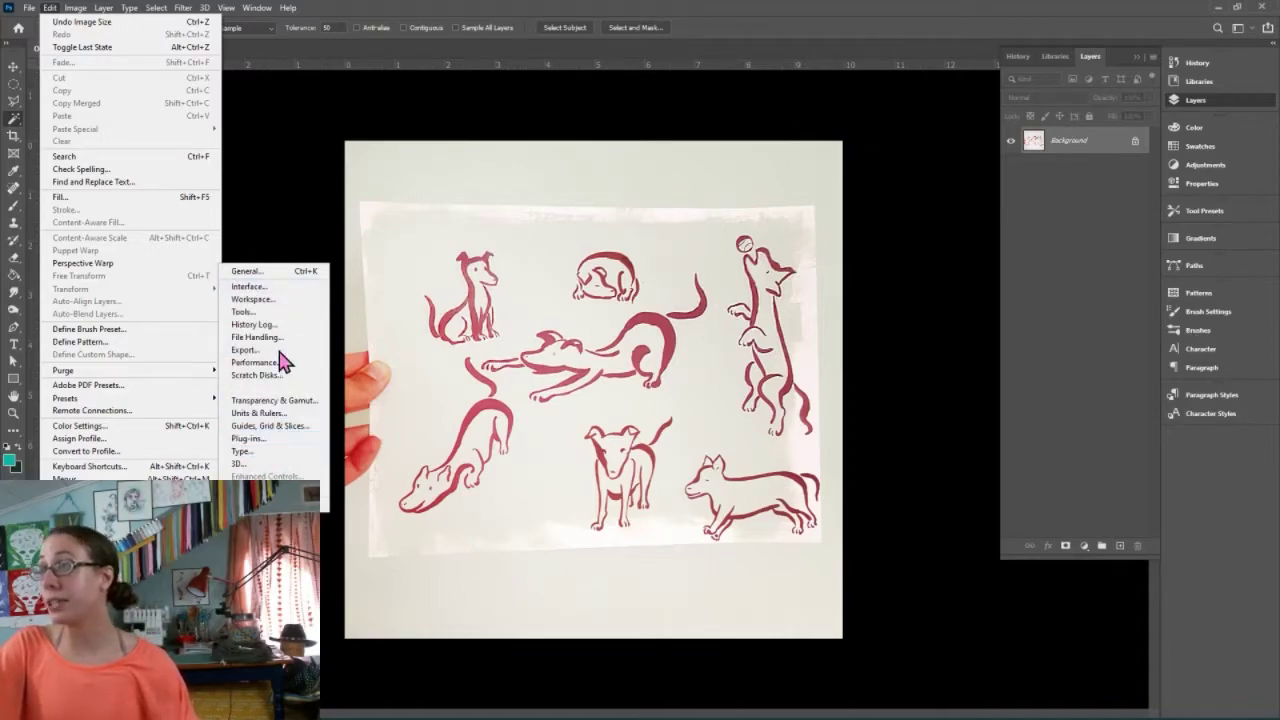
click(272, 414)
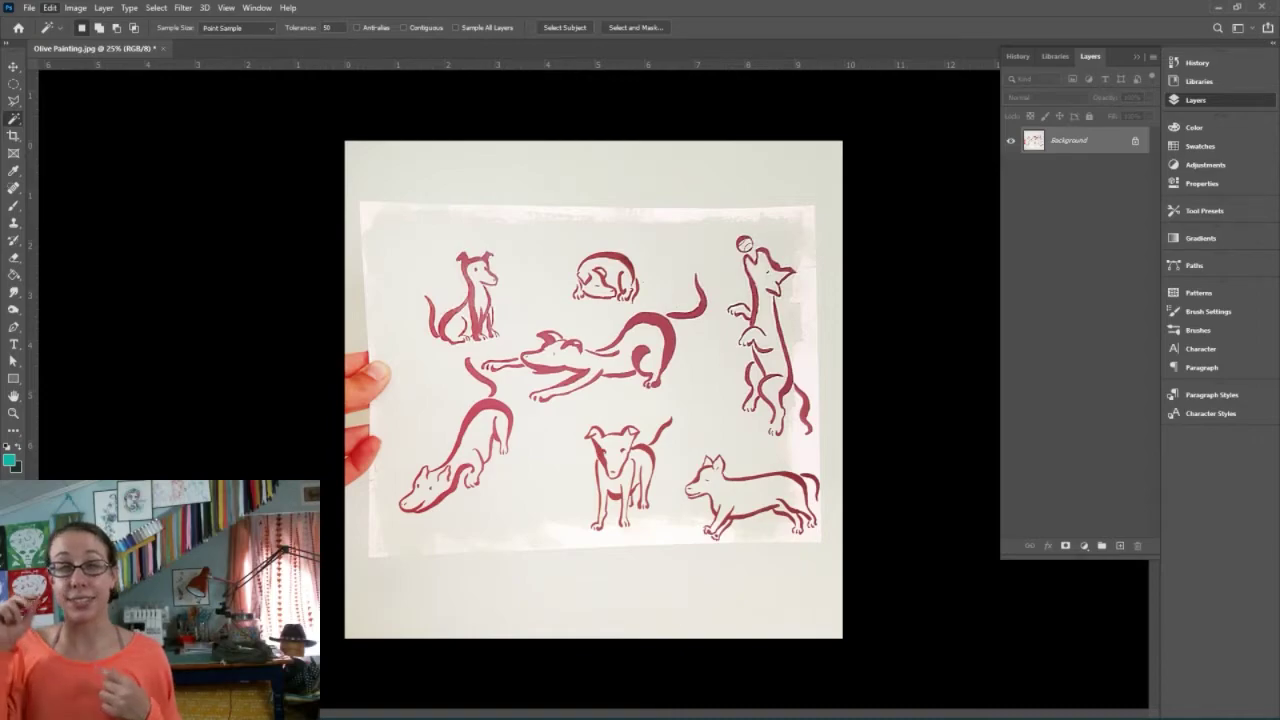
key(i)
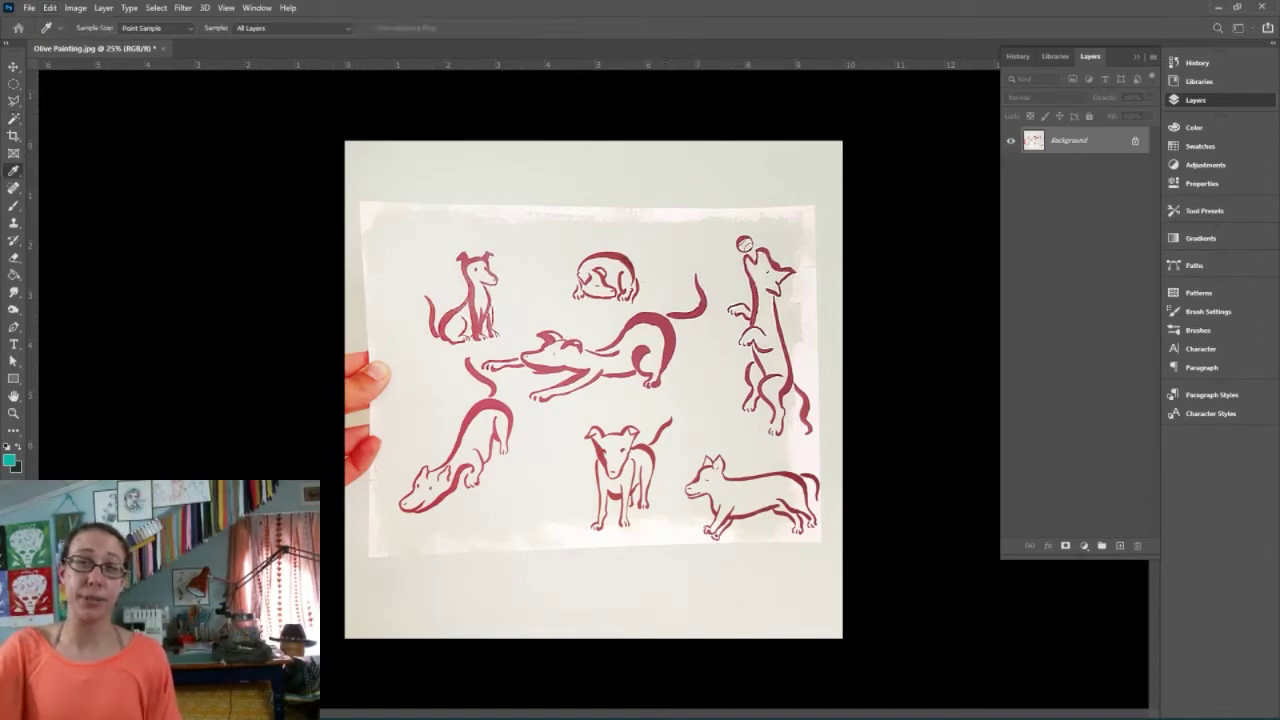
key(ctrl+k)
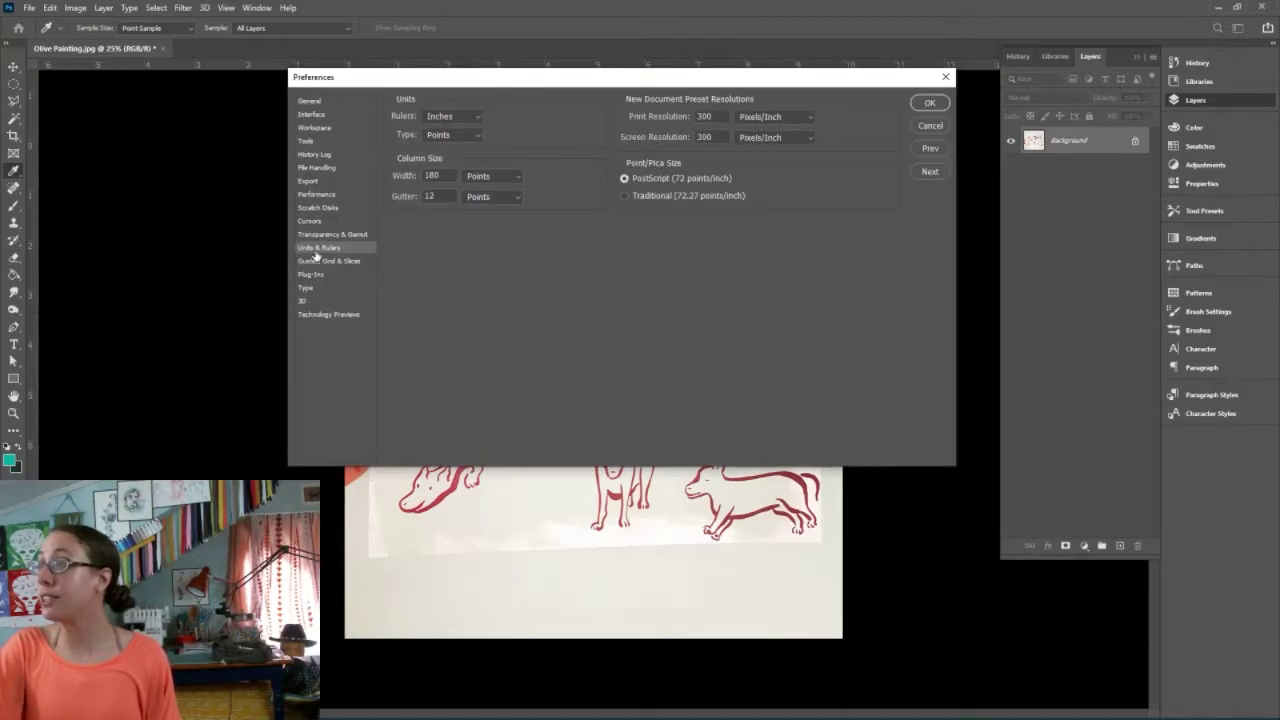
click(470, 118)
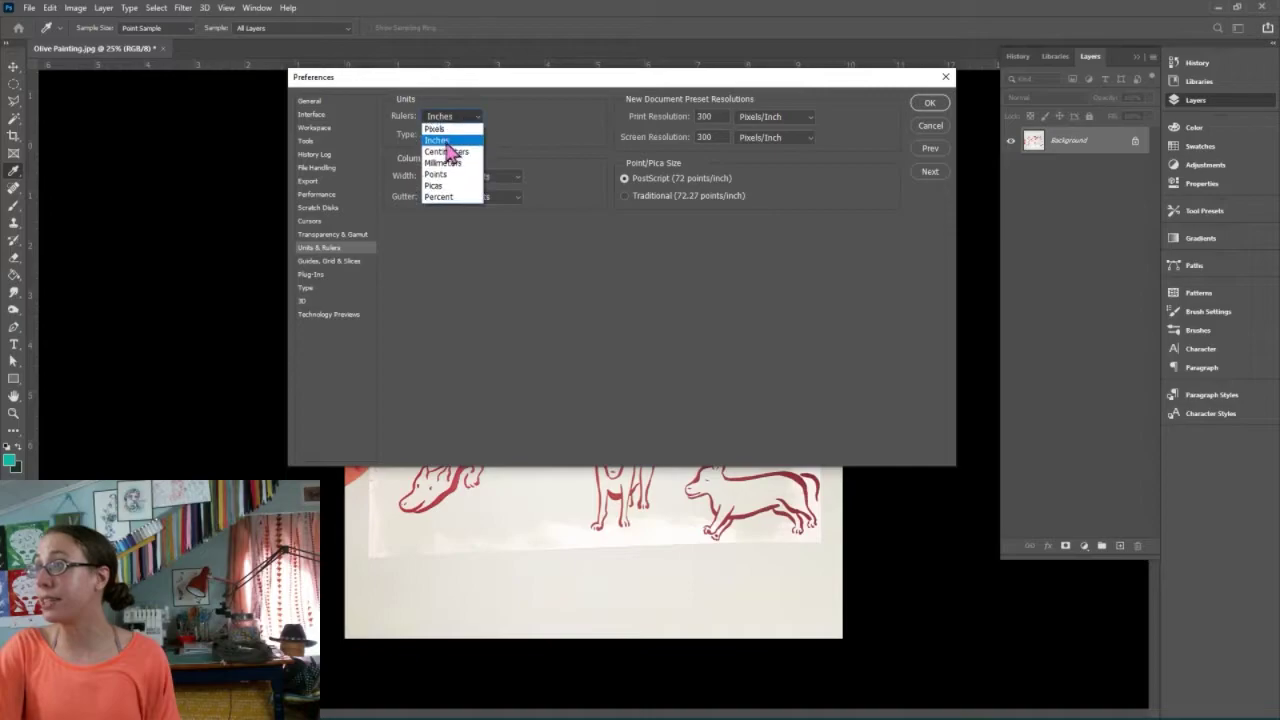
click(440, 141)
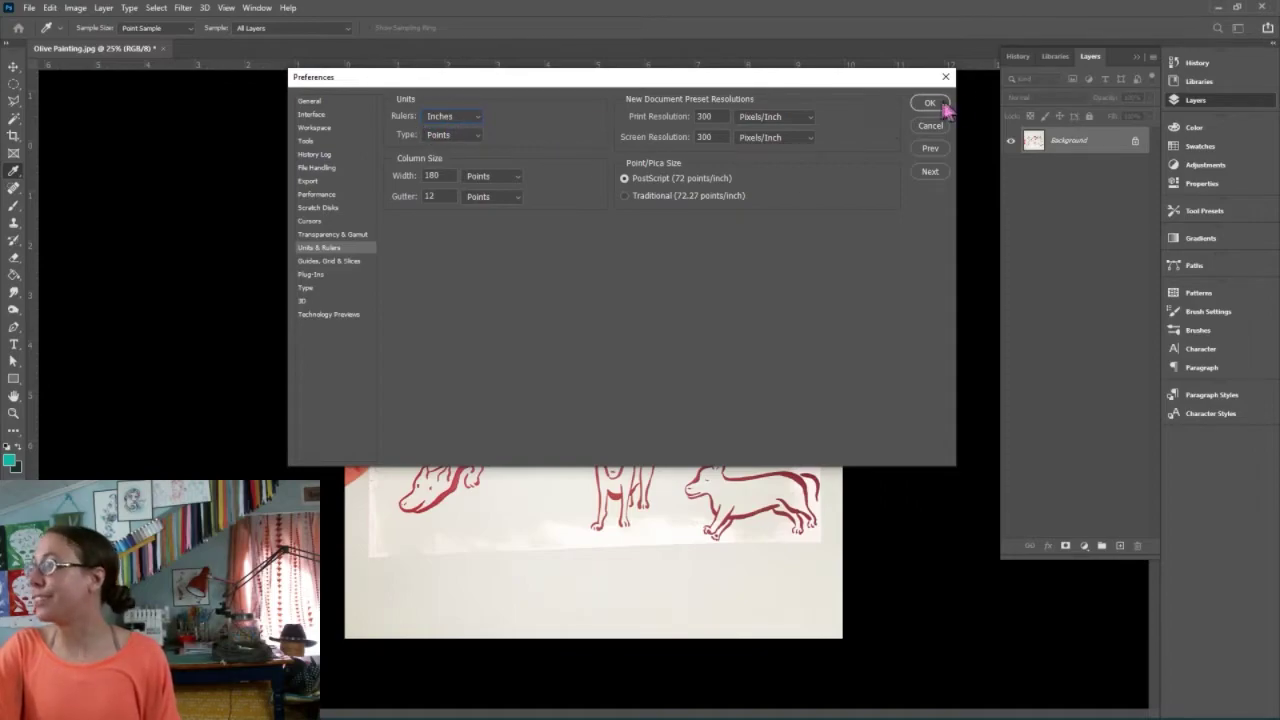
key(Return)
key(w)
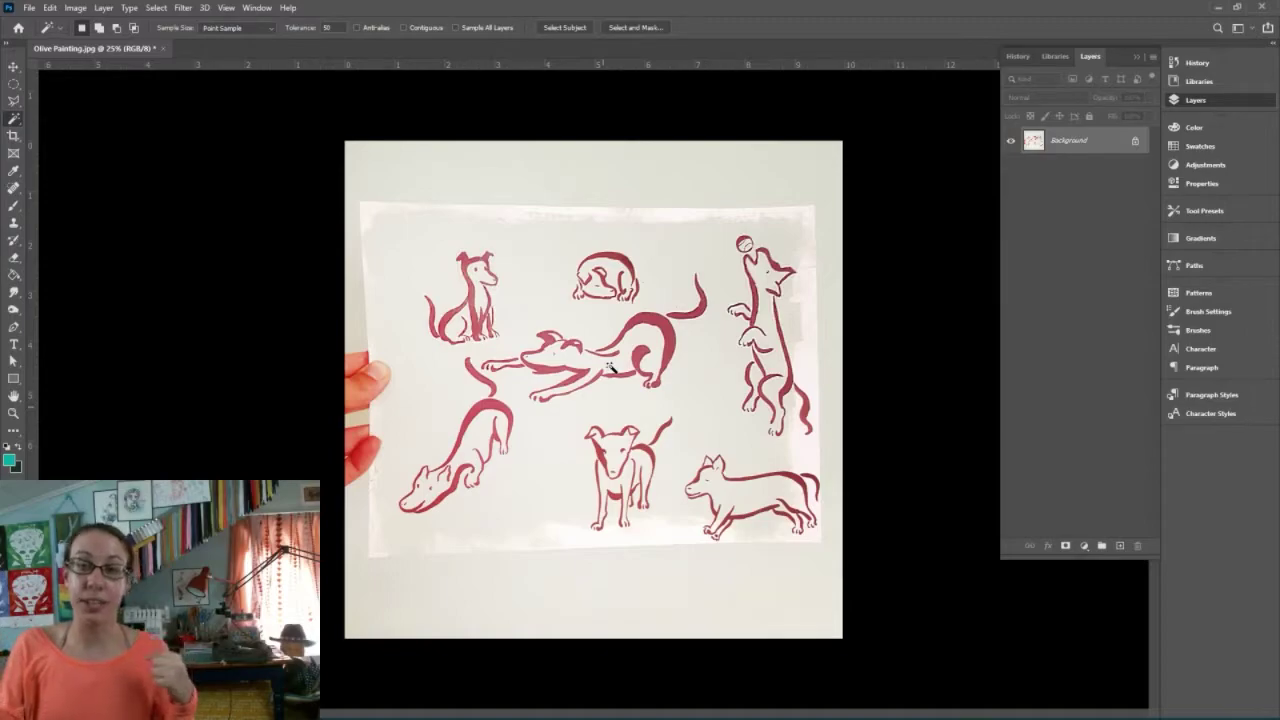
Add a new empty layer above the background and check the document's resolution in the Image Size settings
click(1119, 545)
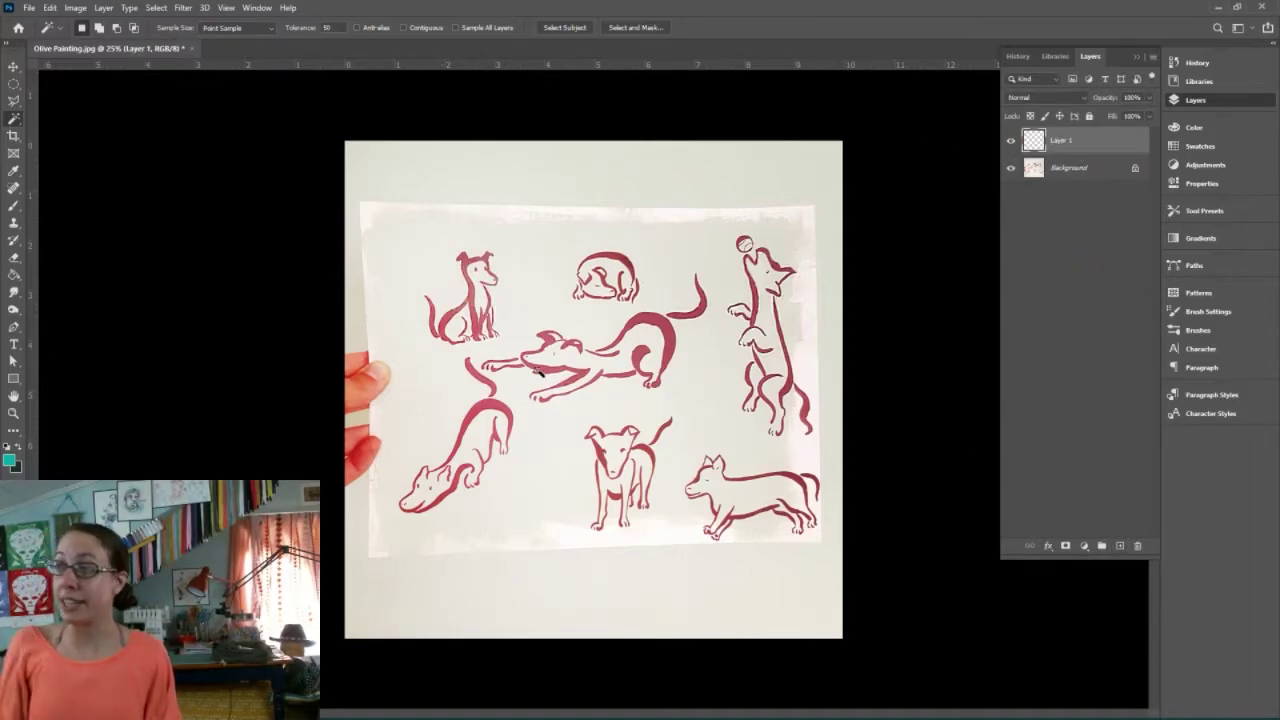
click(49, 8)
click(75, 8)
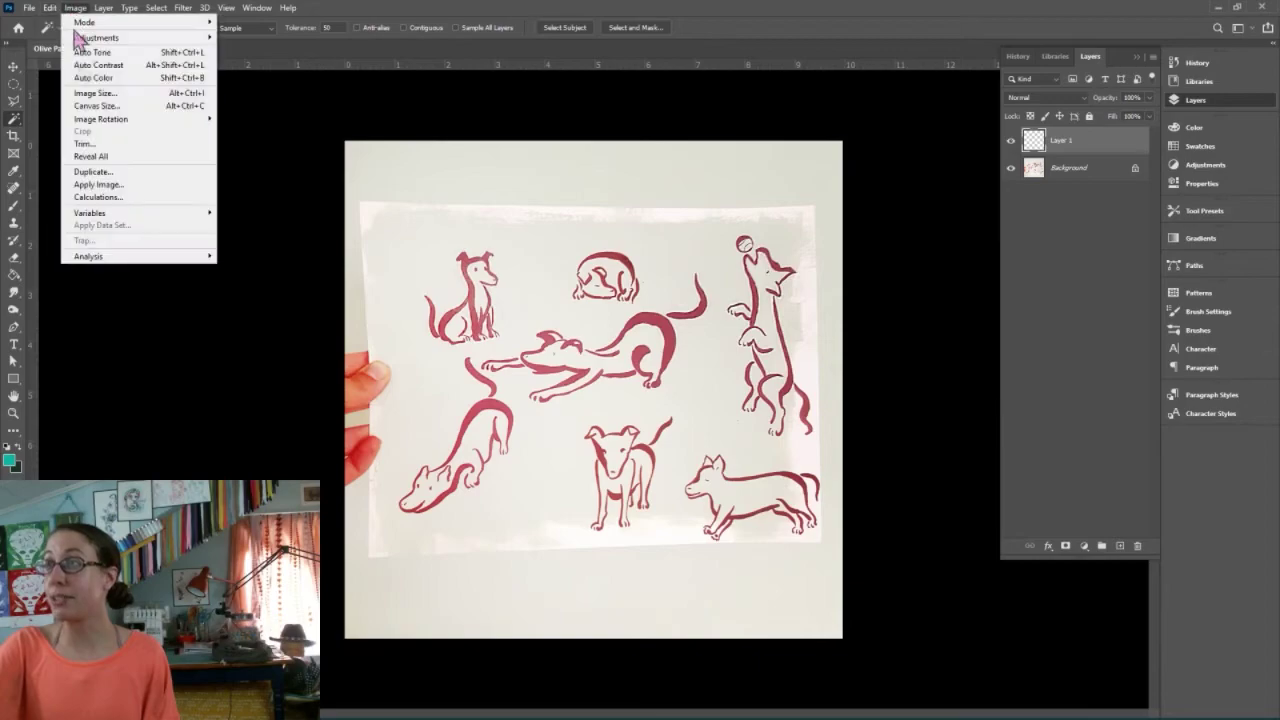
click(84, 96)
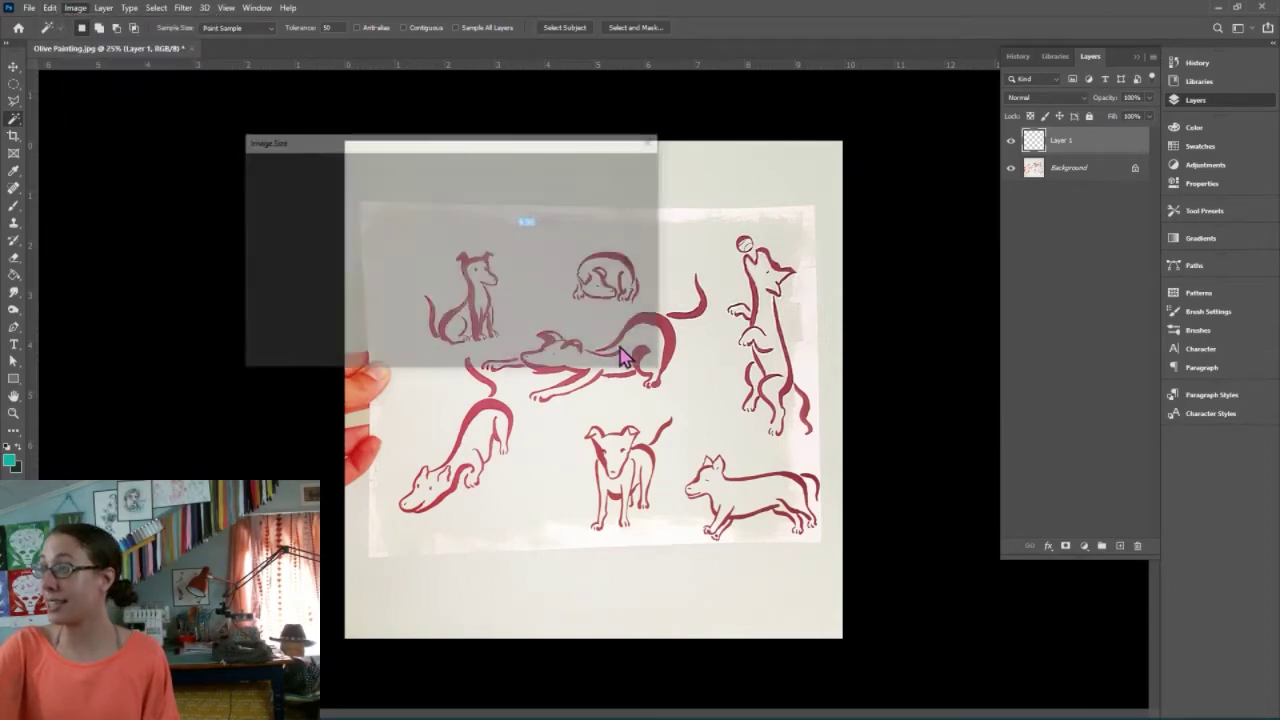
drag(543, 262, 514, 265)
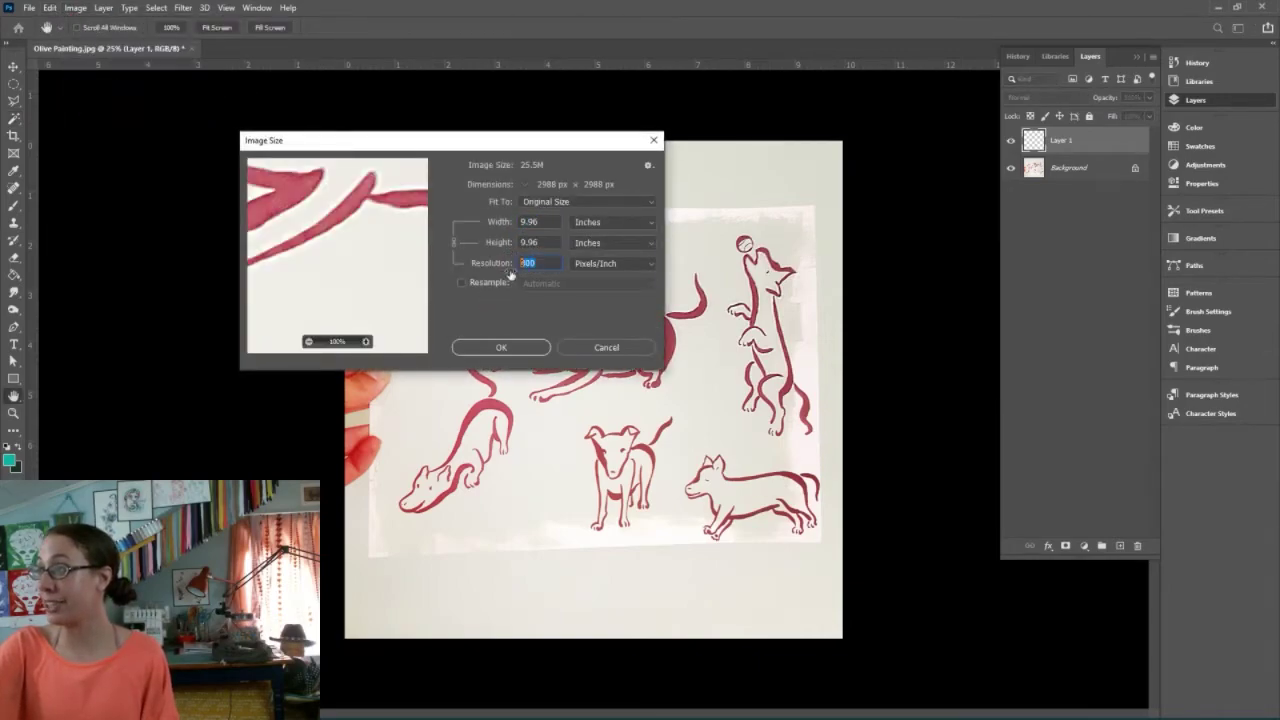
click(537, 351)
key(w)
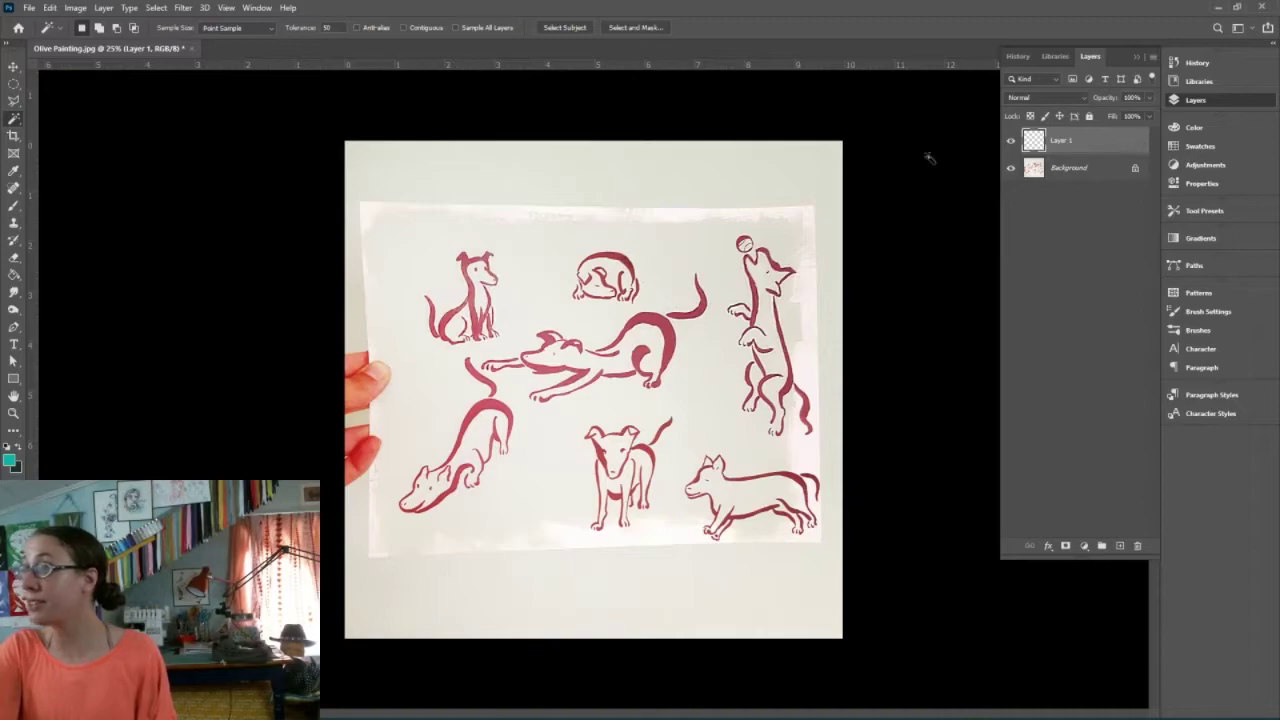
Paint a single teal dot above the sitting dog on the new layer using the Pencil tool with an enlarged tip
click(12, 208)
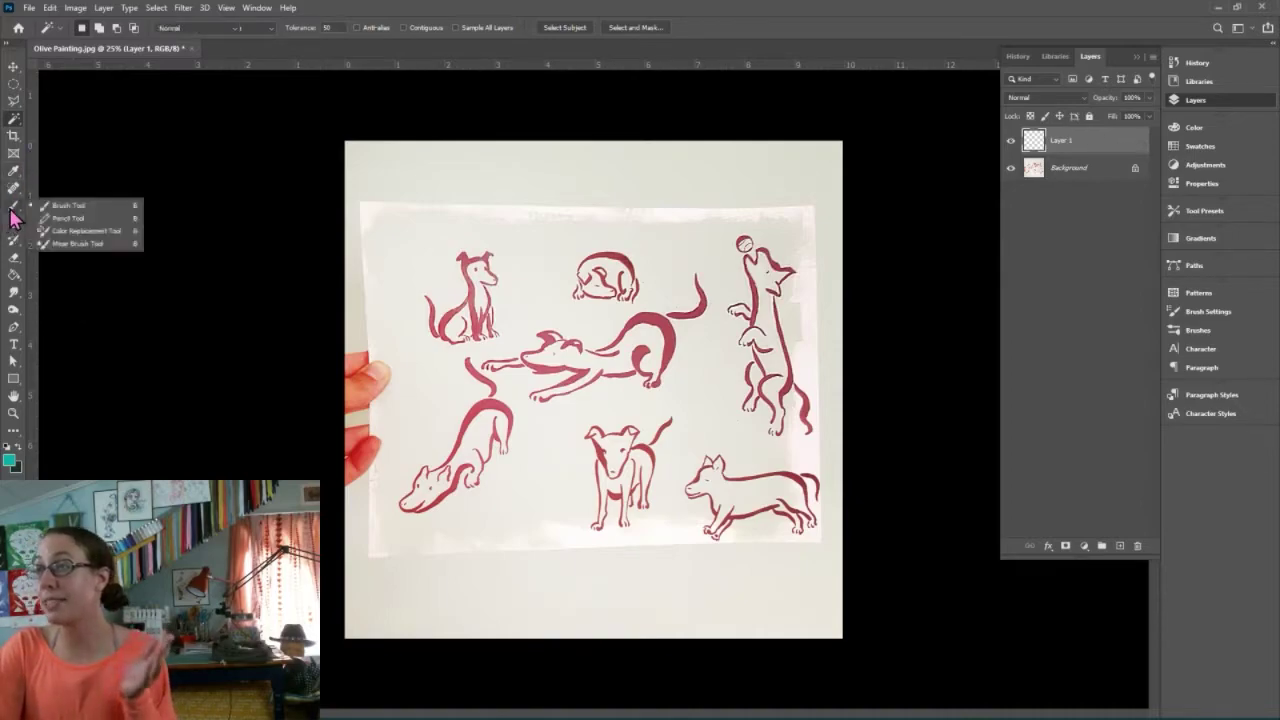
right_click(11, 210)
click(40, 214)
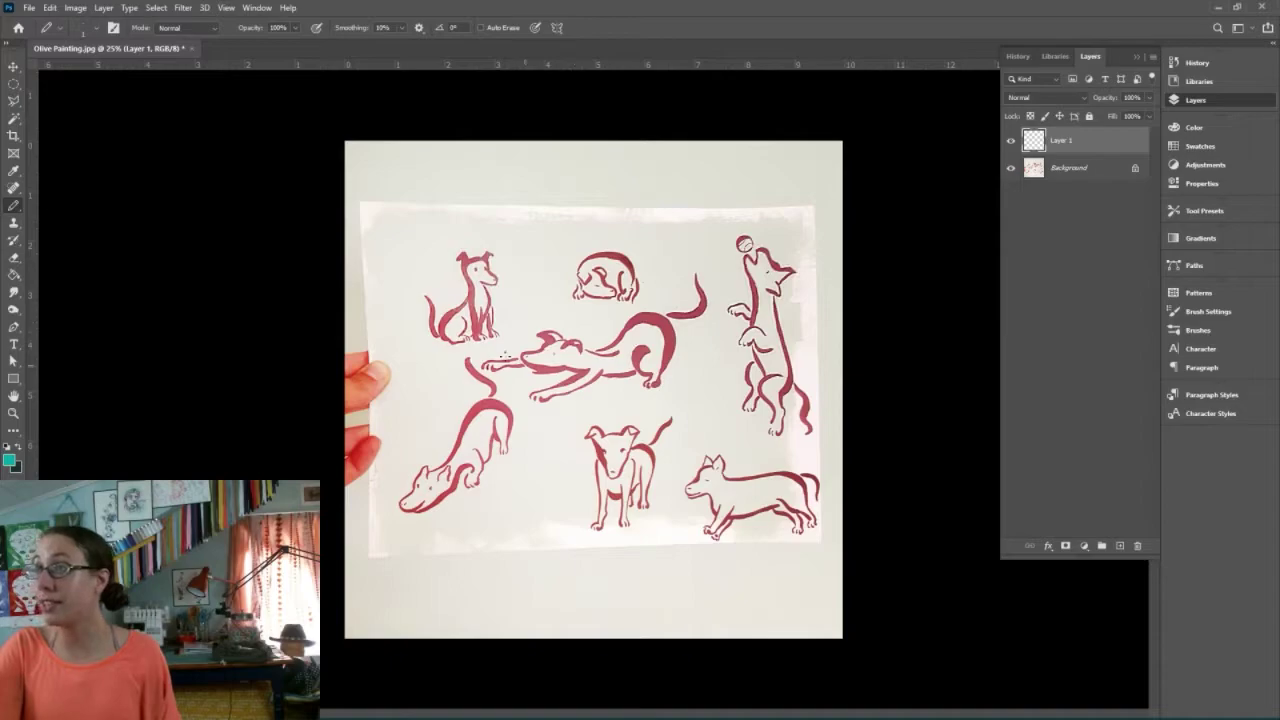
click(95, 30)
click(95, 30)
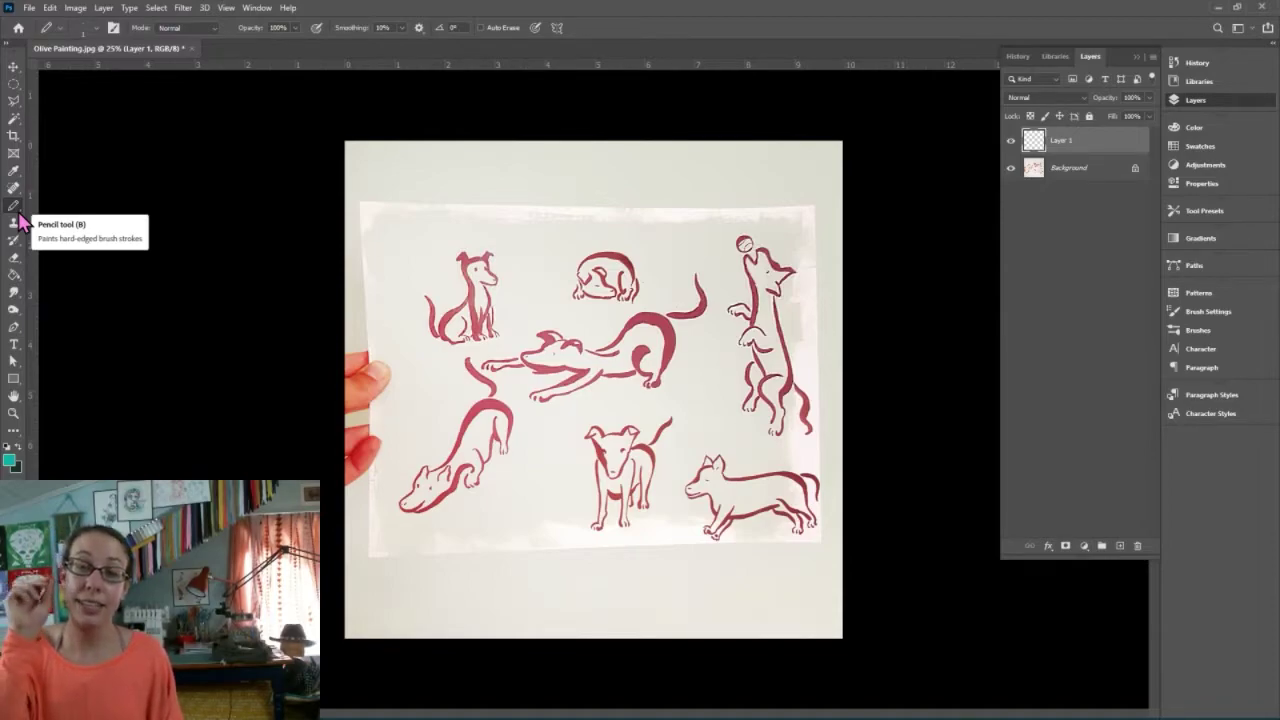
click(95, 29)
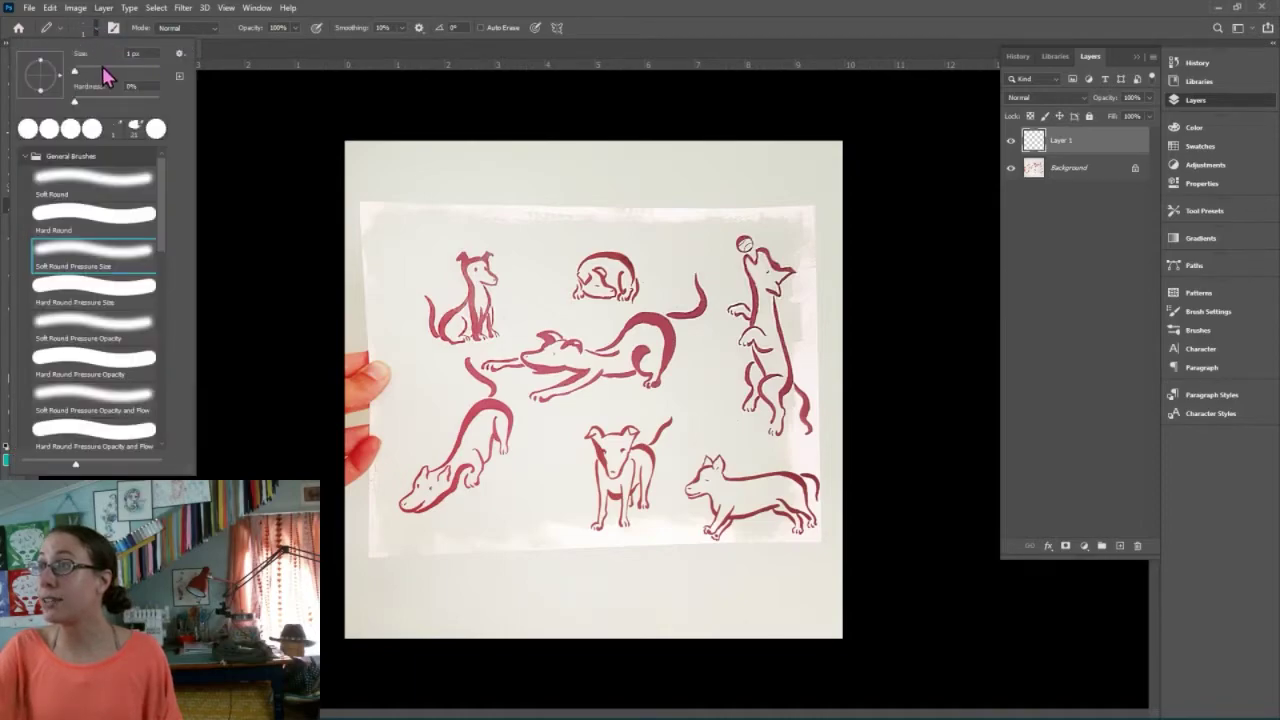
click(437, 189)
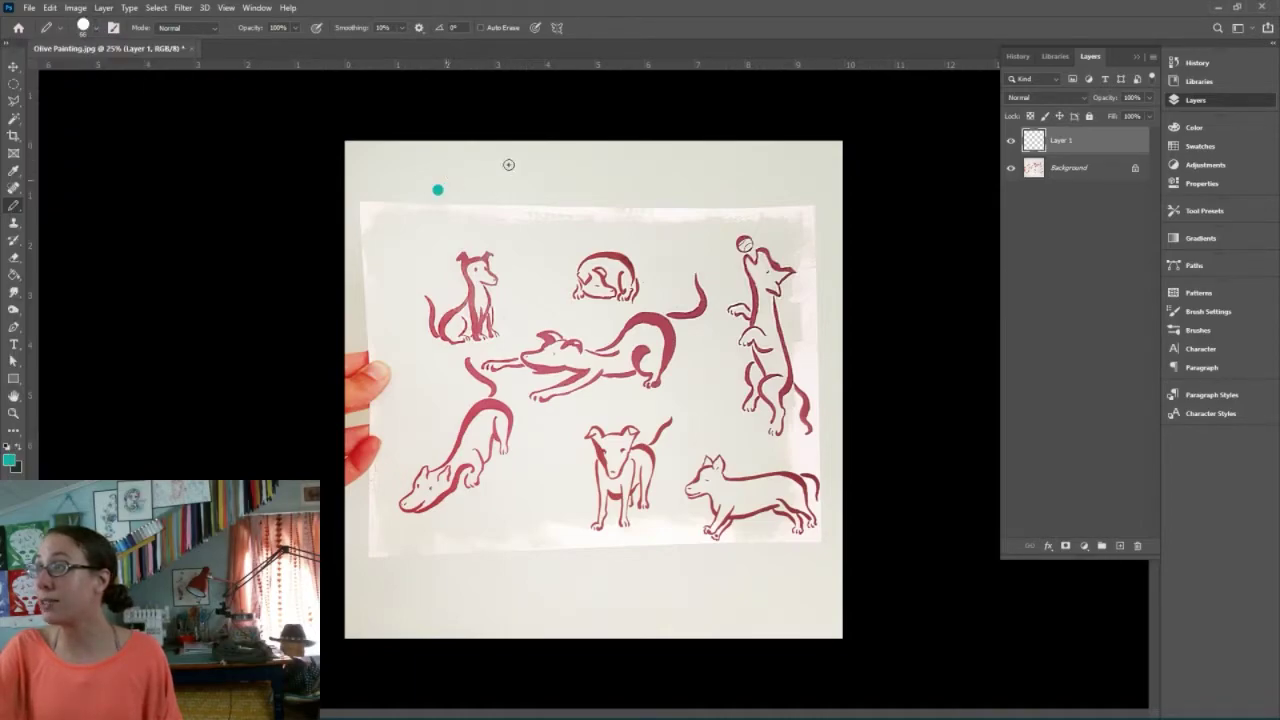
Switch to the Brush tool with a 67 px Hard Round Pressure Size tip at 100% hardness
right_click(16, 213)
click(71, 206)
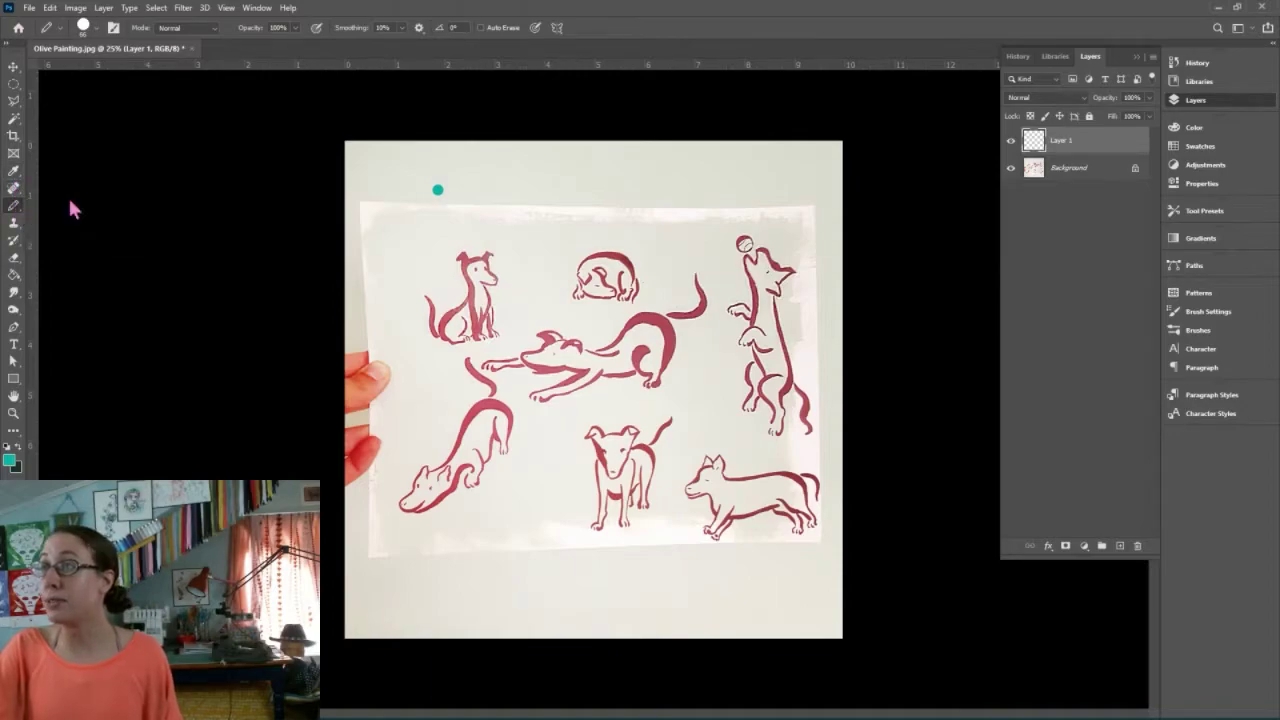
click(92, 30)
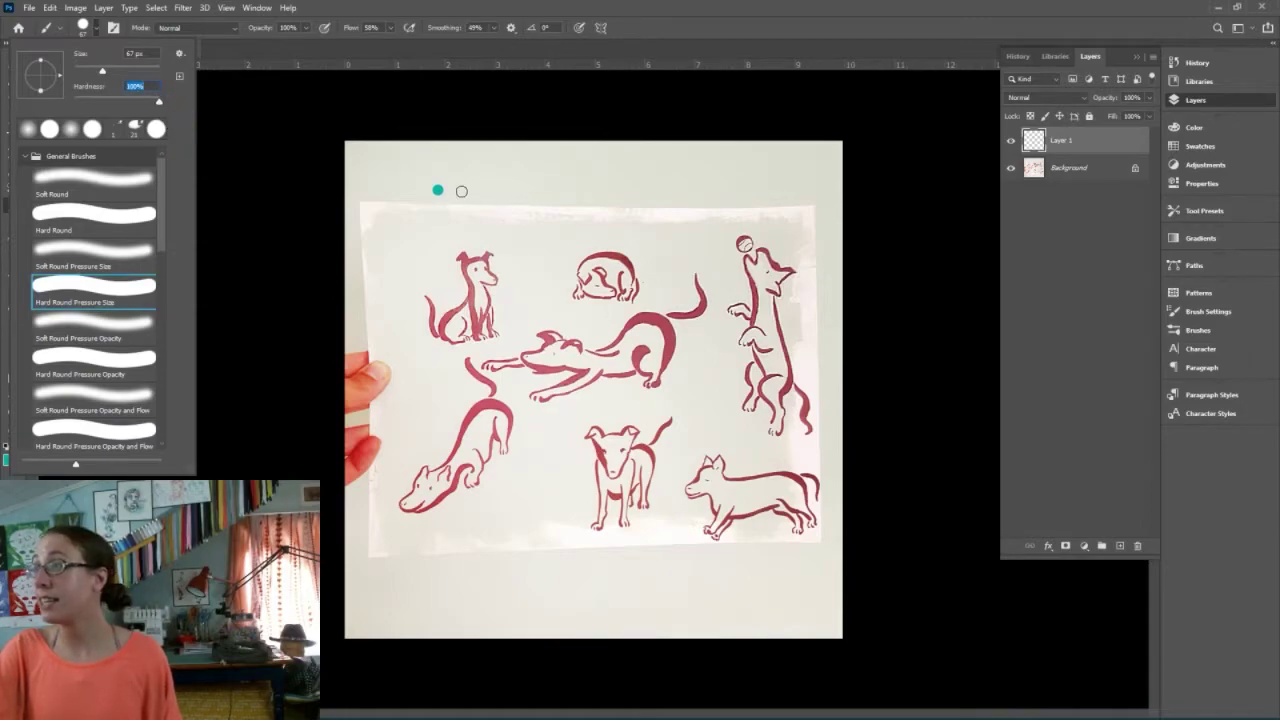
Paint a teal dot beside the pencil dot with the Brush tool and compare the edges of both dots up close
click(455, 188)
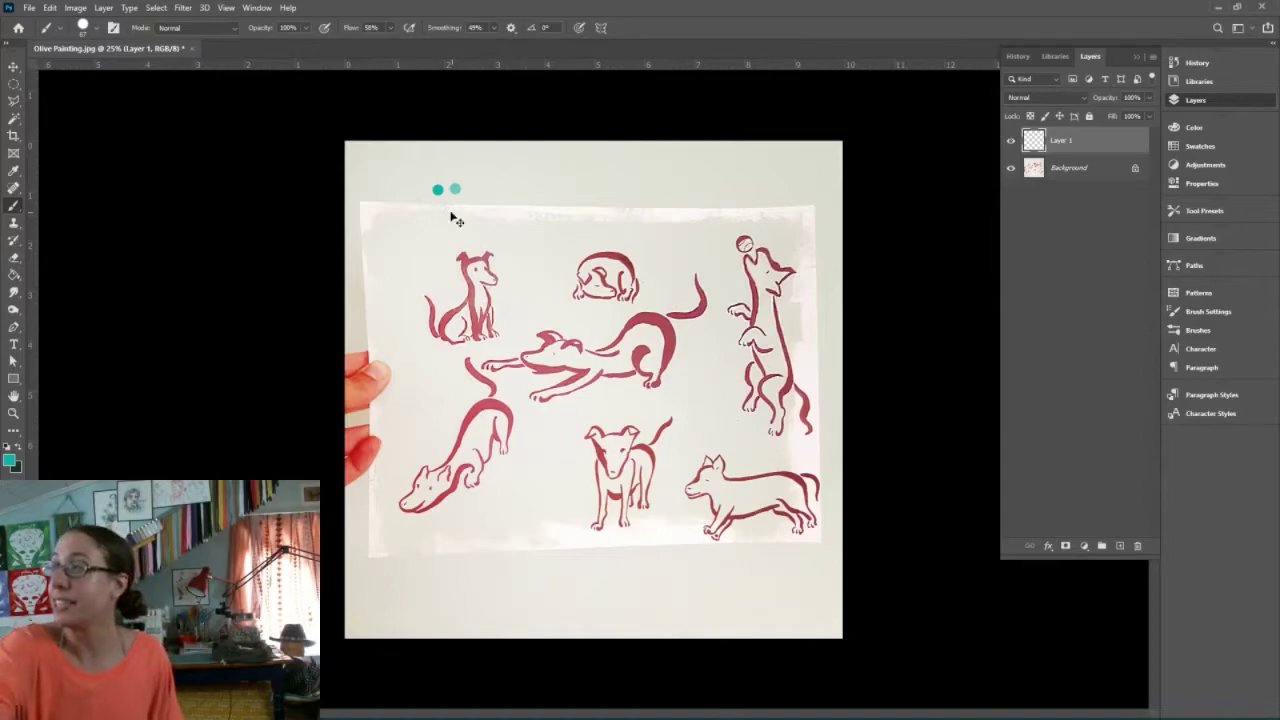
scroll(455, 218, up, 5)
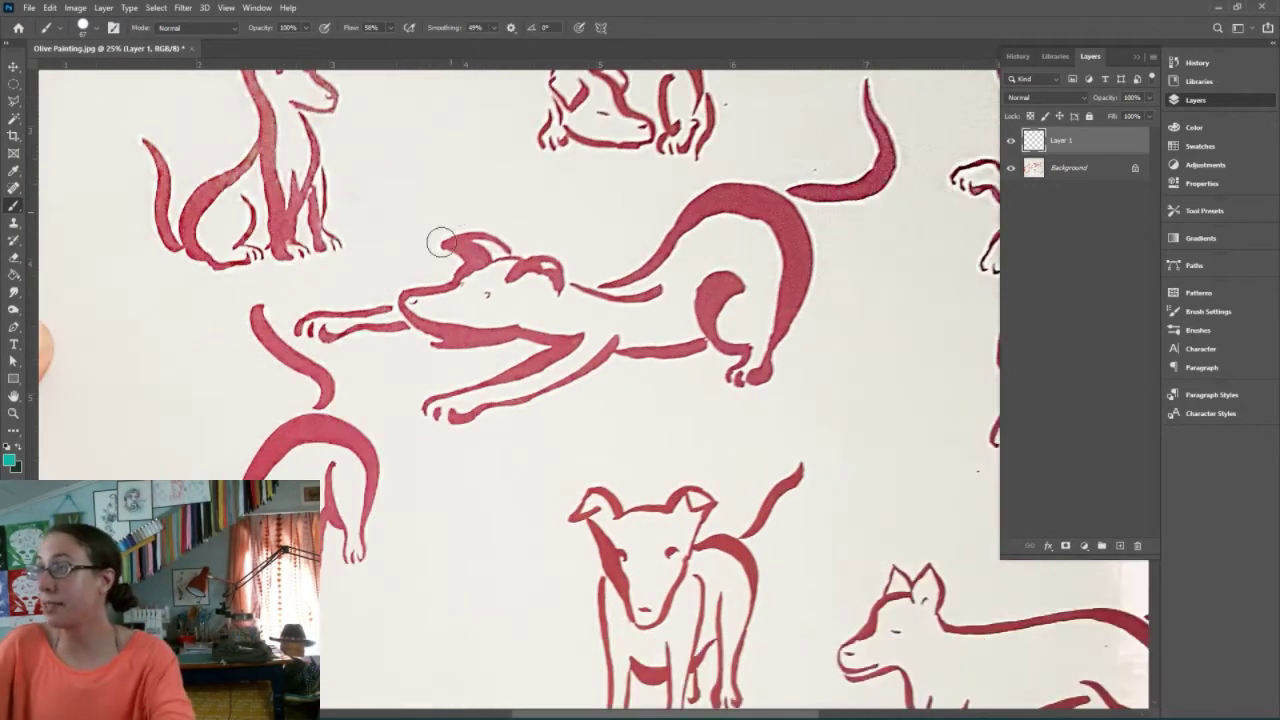
scroll(423, 240, up, 3)
scroll(308, 243, up, 3)
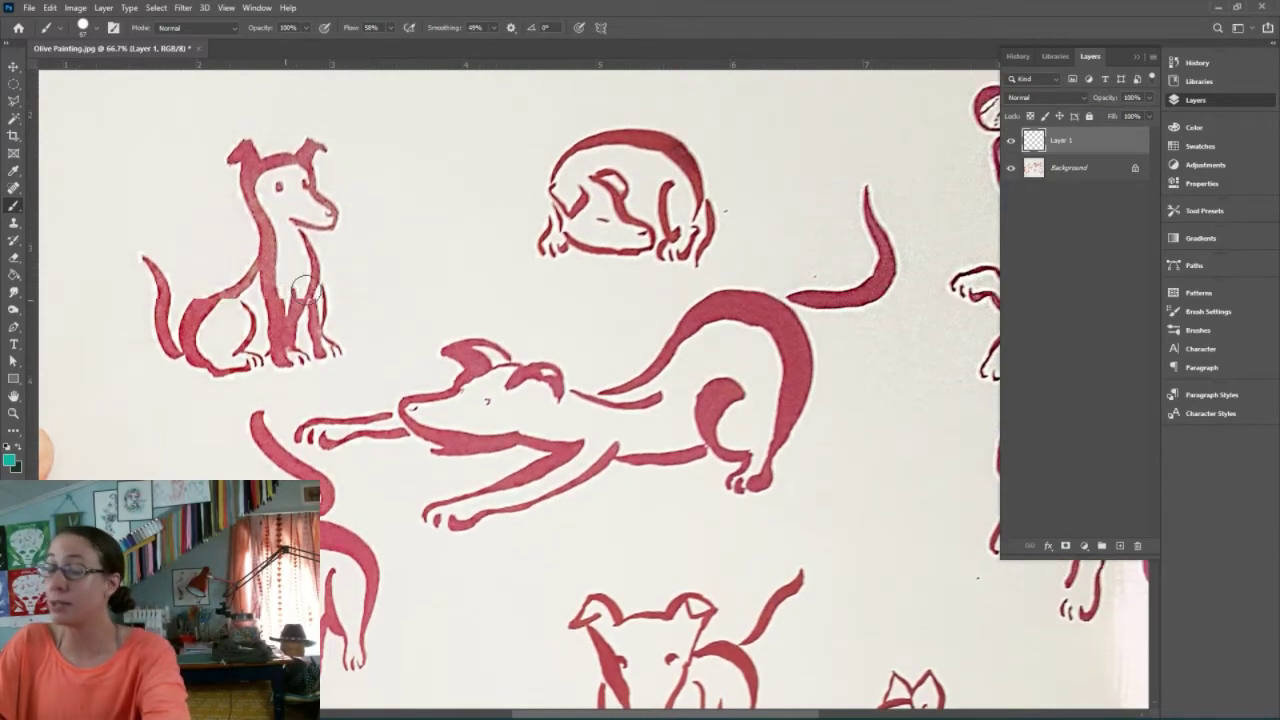
scroll(305, 289, up, 4)
scroll(305, 289, up, 4)
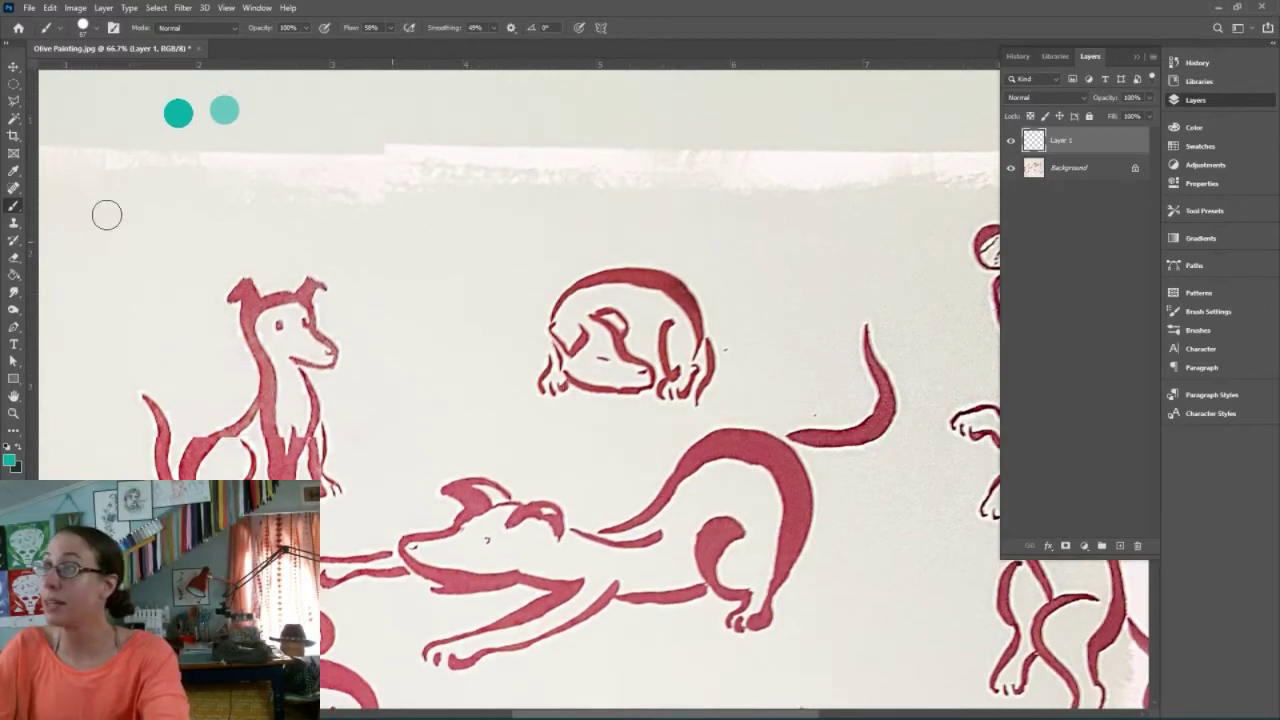
scroll(166, 163, up, 4)
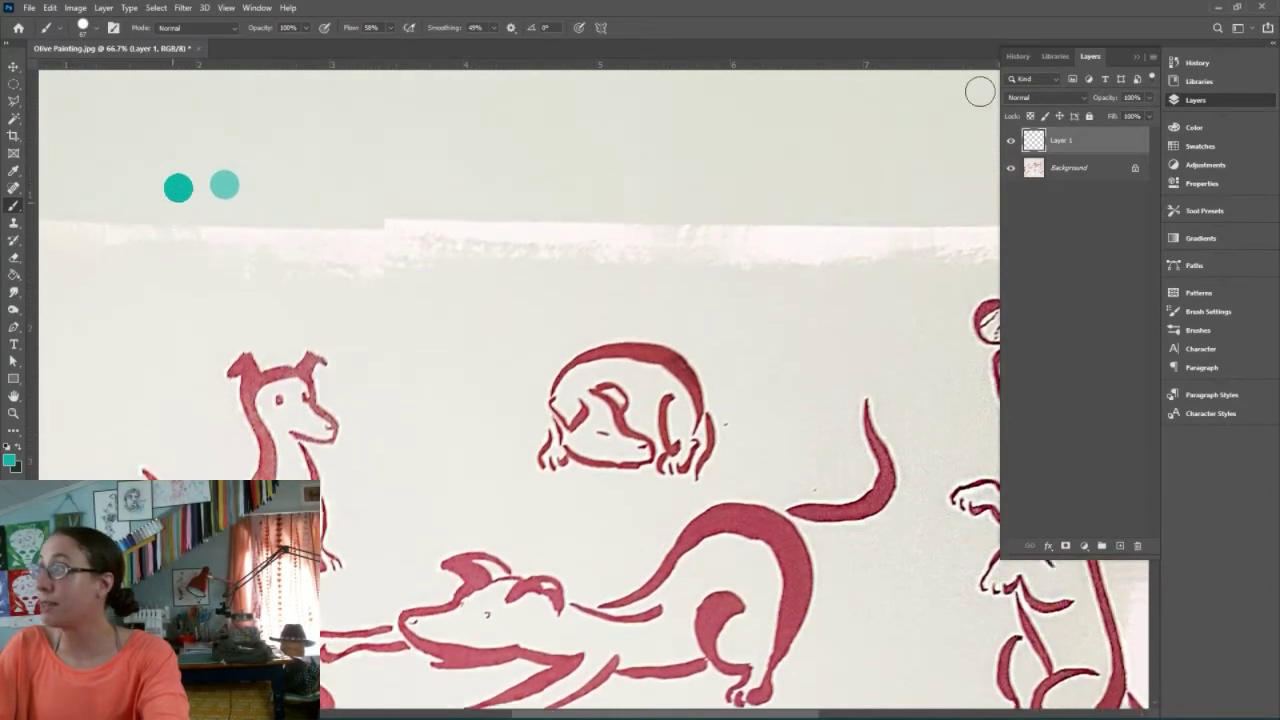
scroll(497, 246, up, 3)
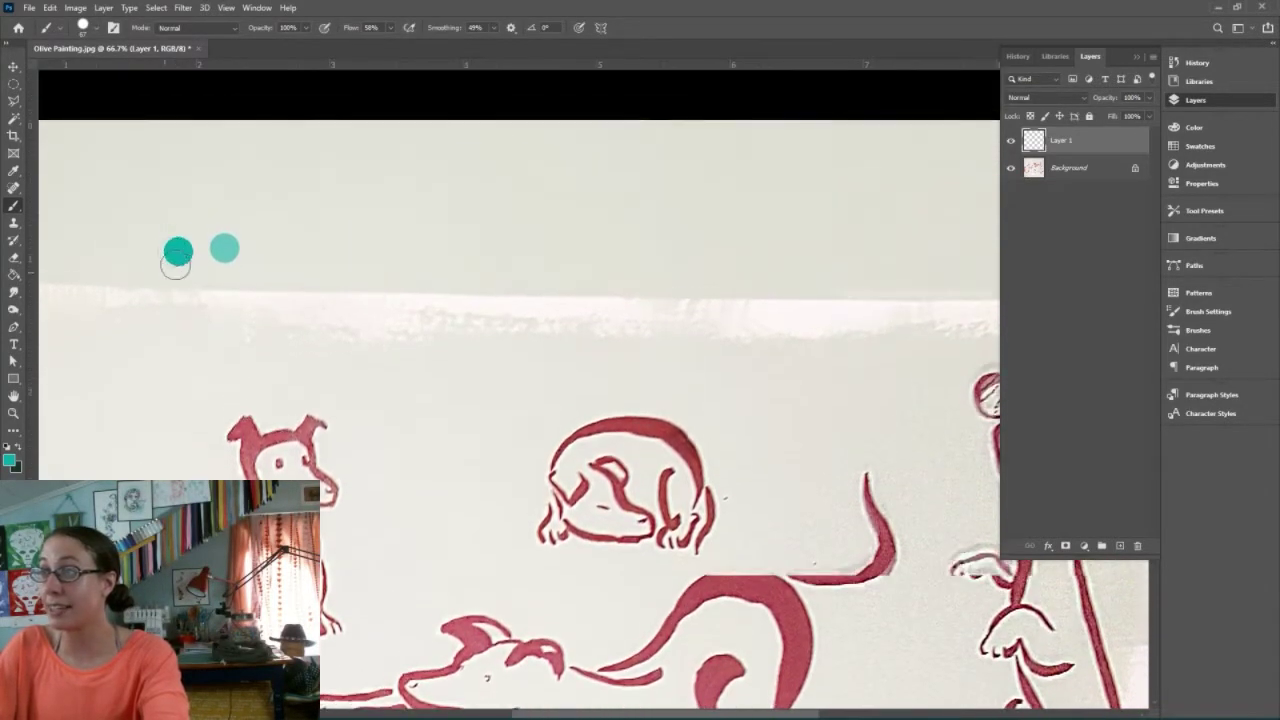
scroll(175, 263, up, 4)
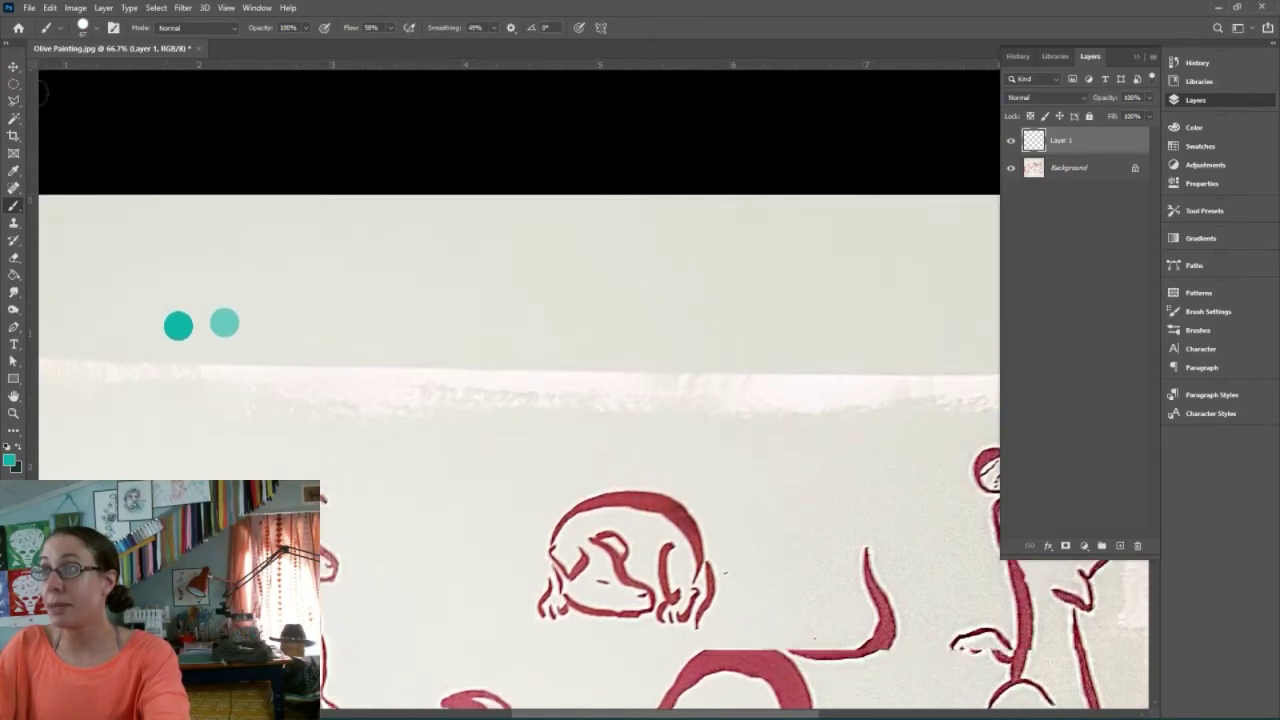
scroll(268, 270, up, 3)
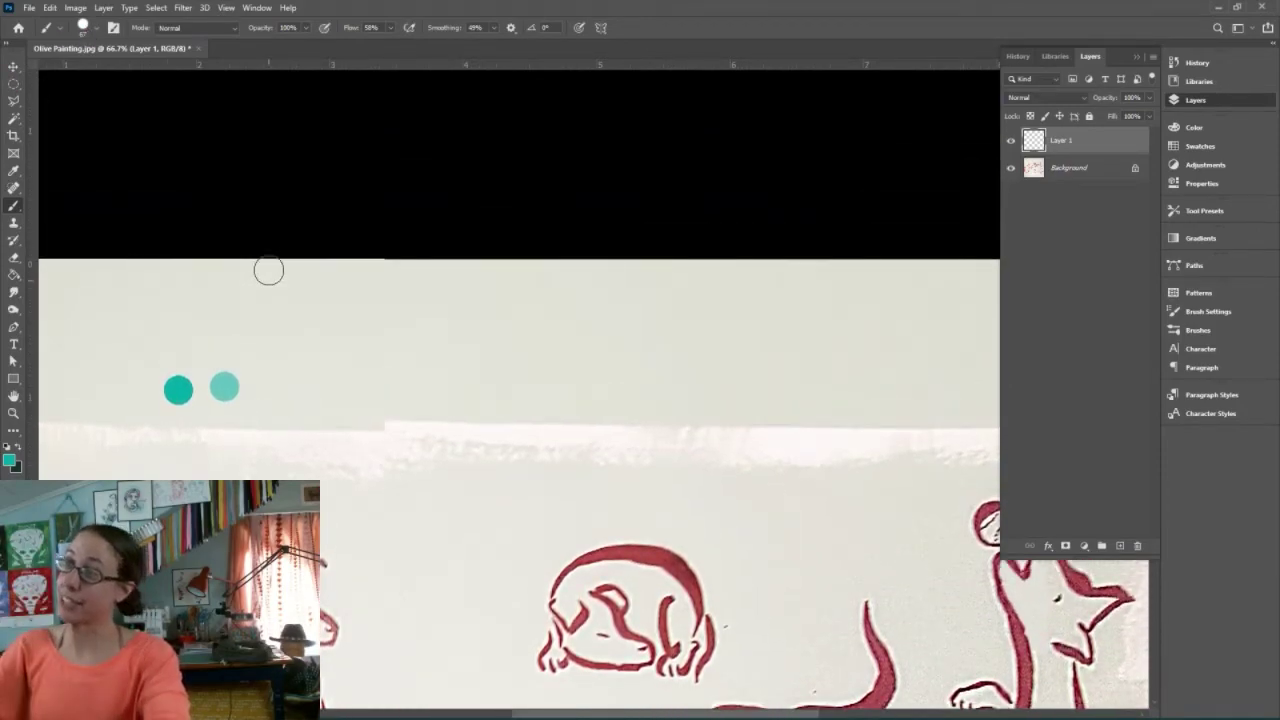
click(1137, 56)
drag(696, 716, 619, 706)
key(ctrl+plus)
key(ctrl+plus)
key(ctrl+plus)
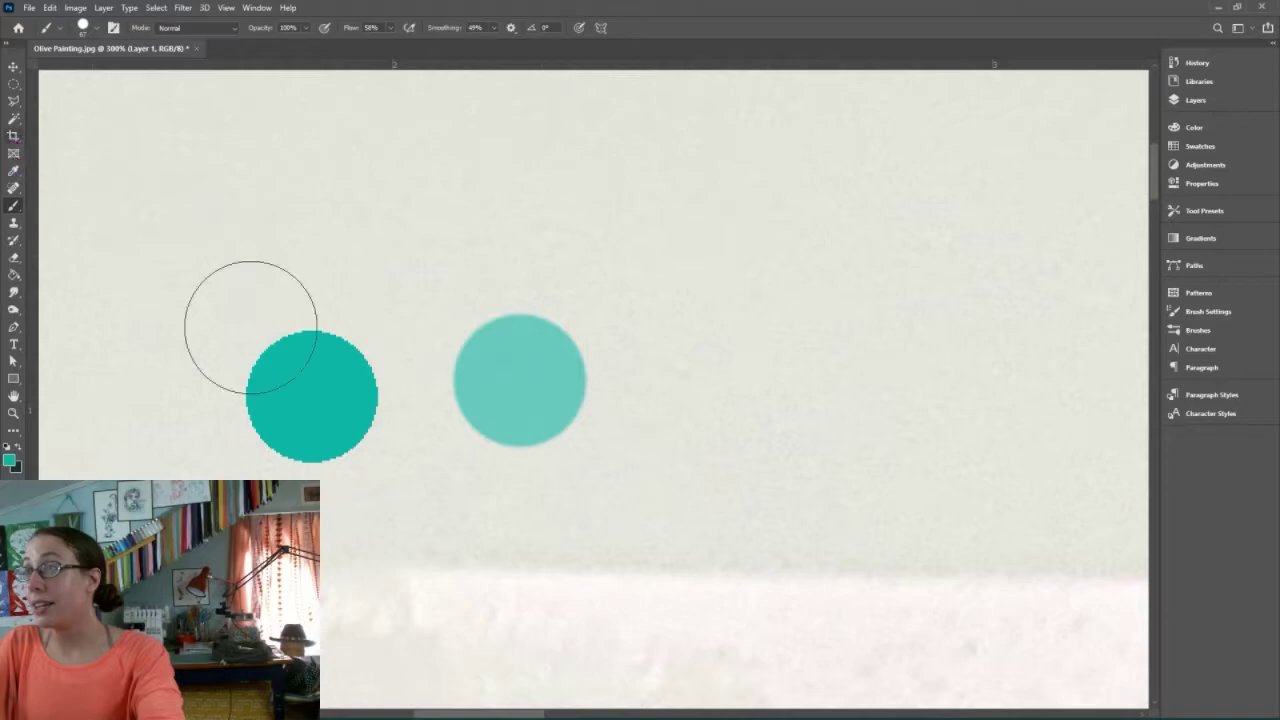
Try the Magic Wand on the two teal dots, set its tolerance to 0, repeat the selection and deselect
click(14, 119)
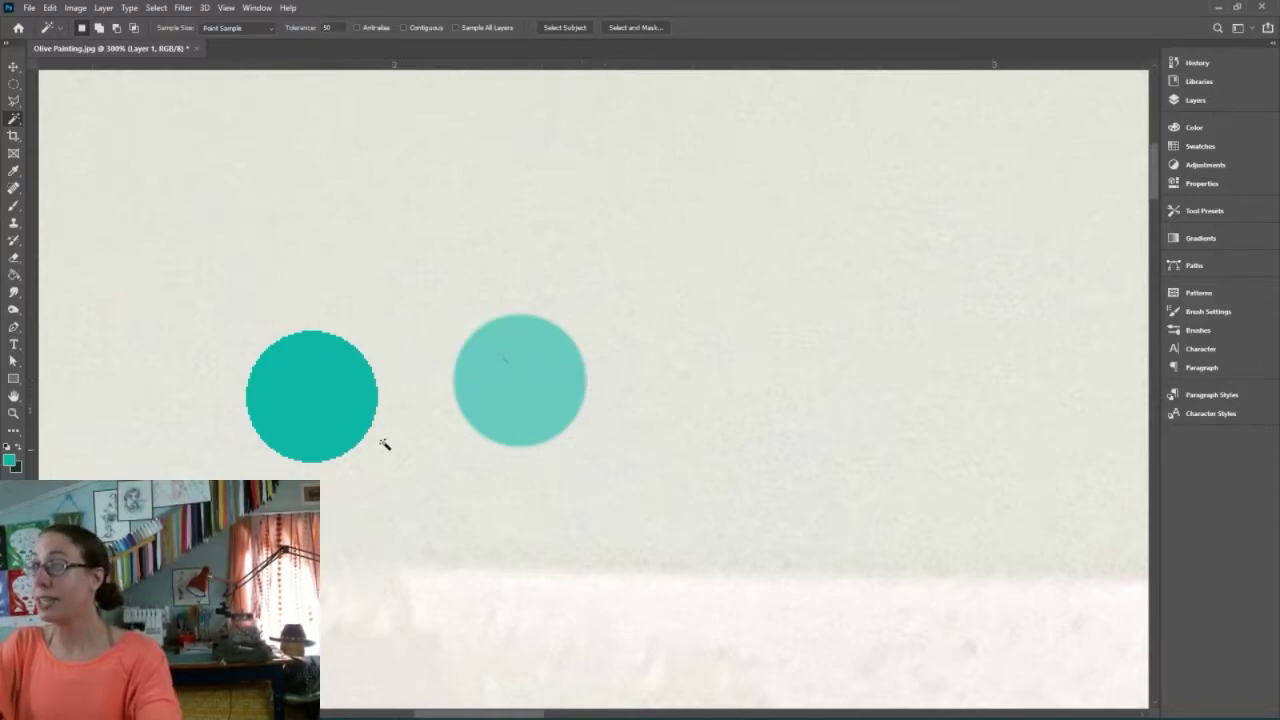
click(322, 402)
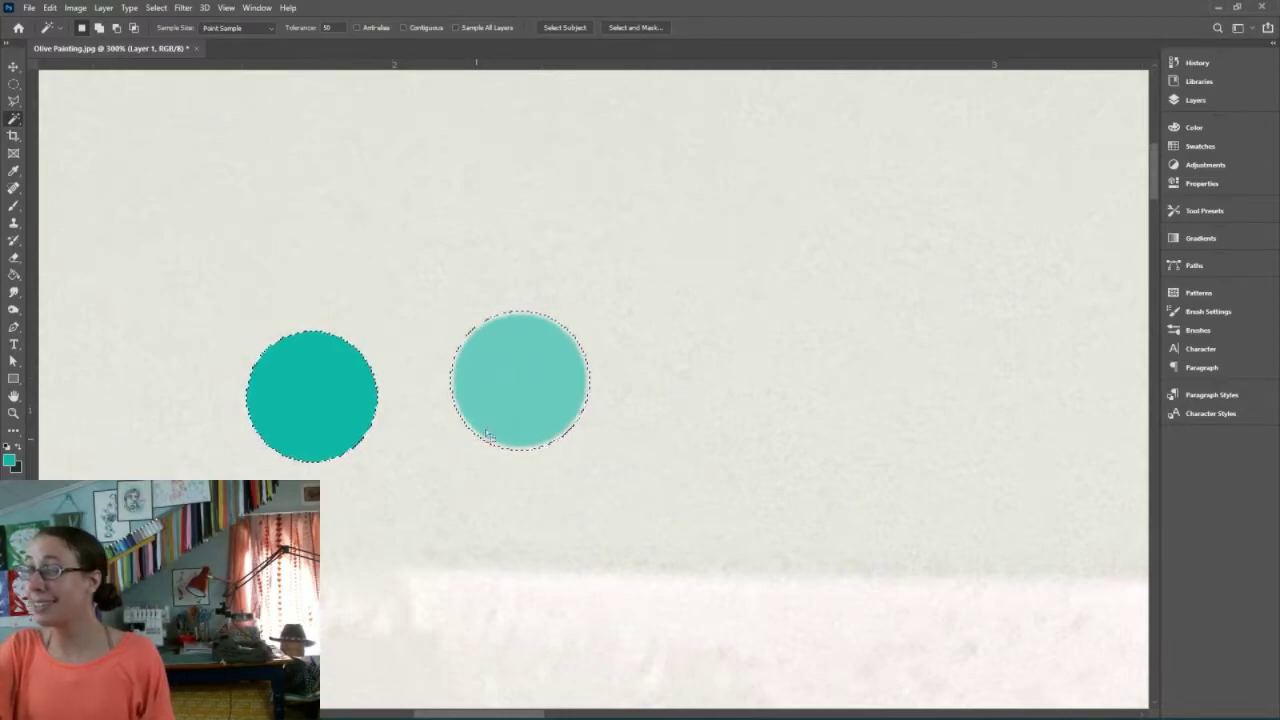
drag(335, 28, 301, 27)
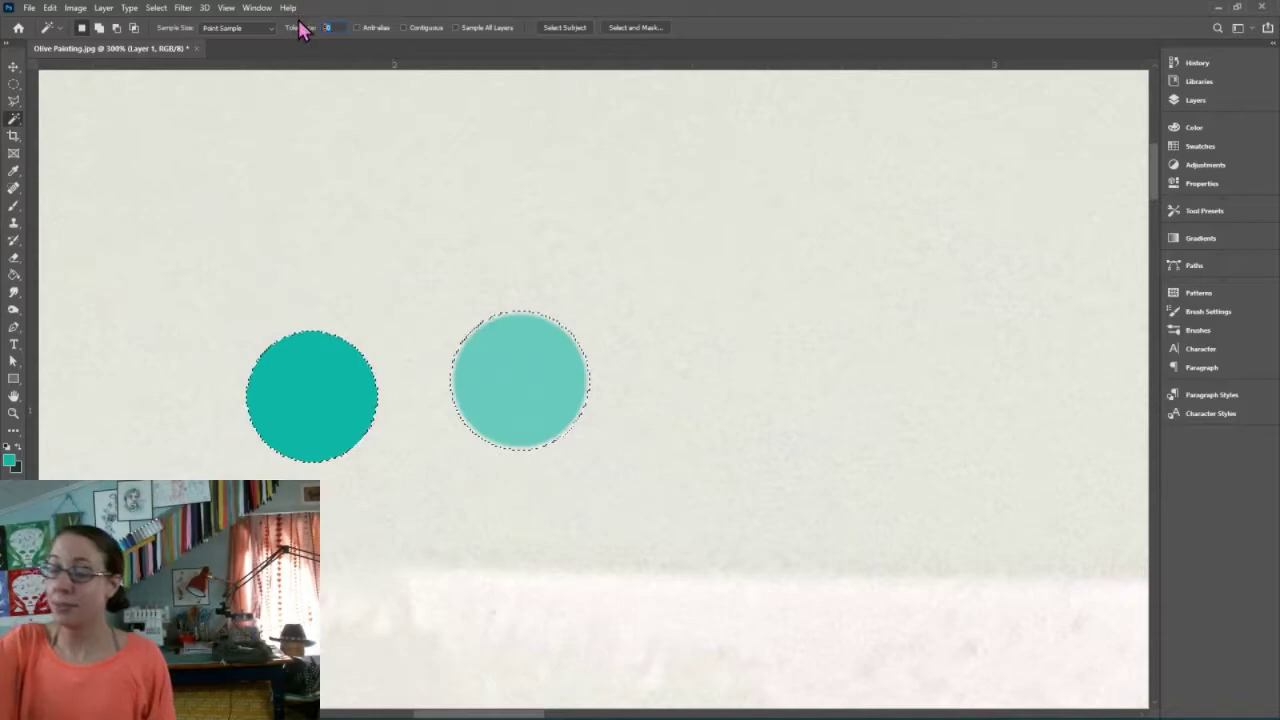
text(0)
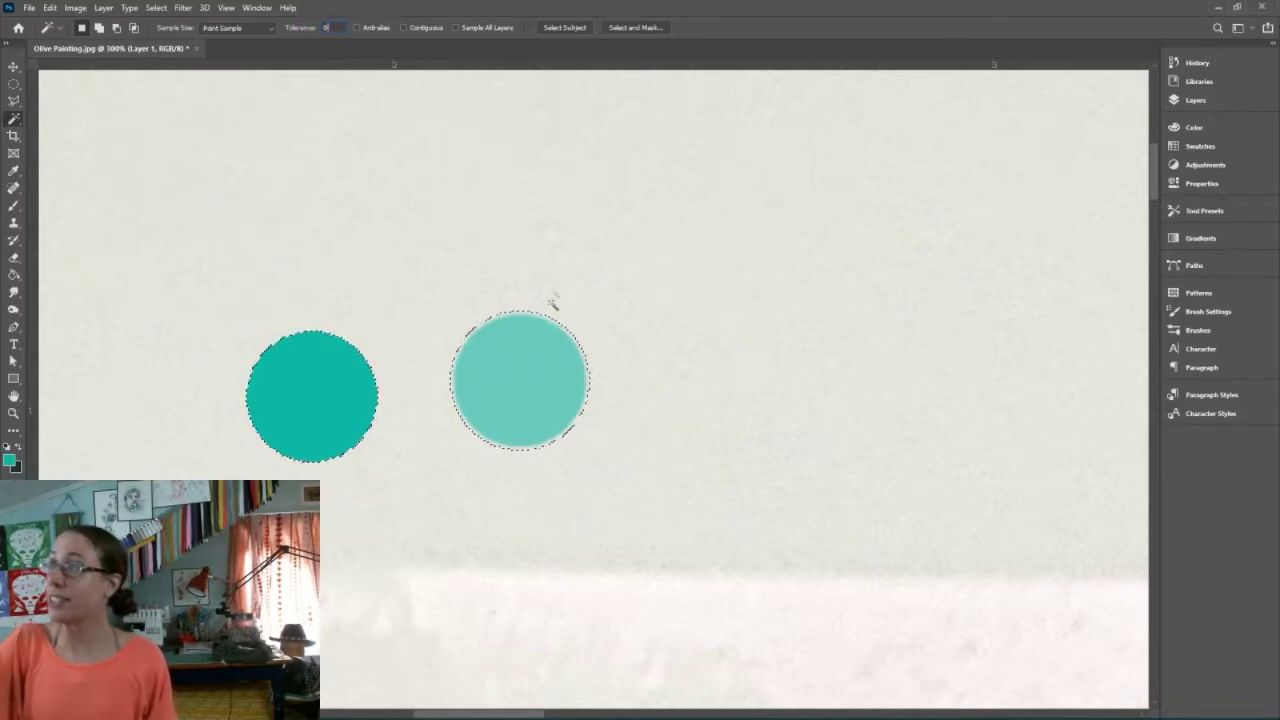
click(307, 427)
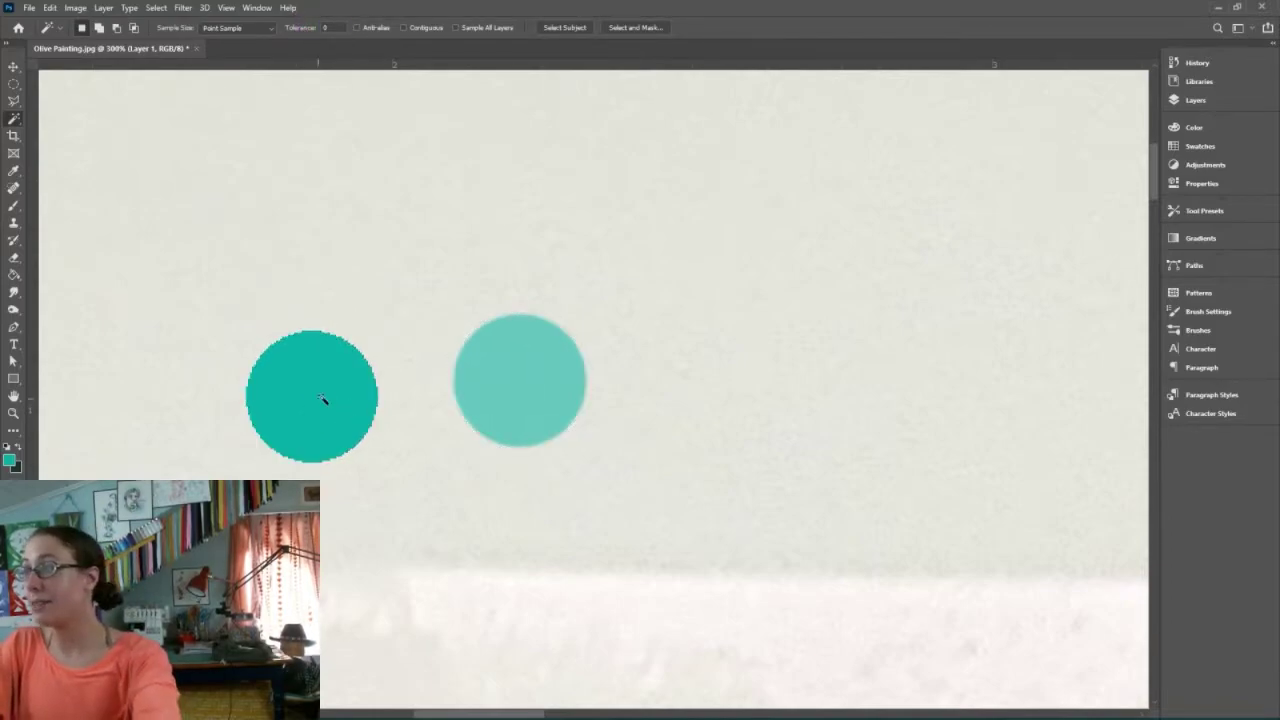
click(472, 388)
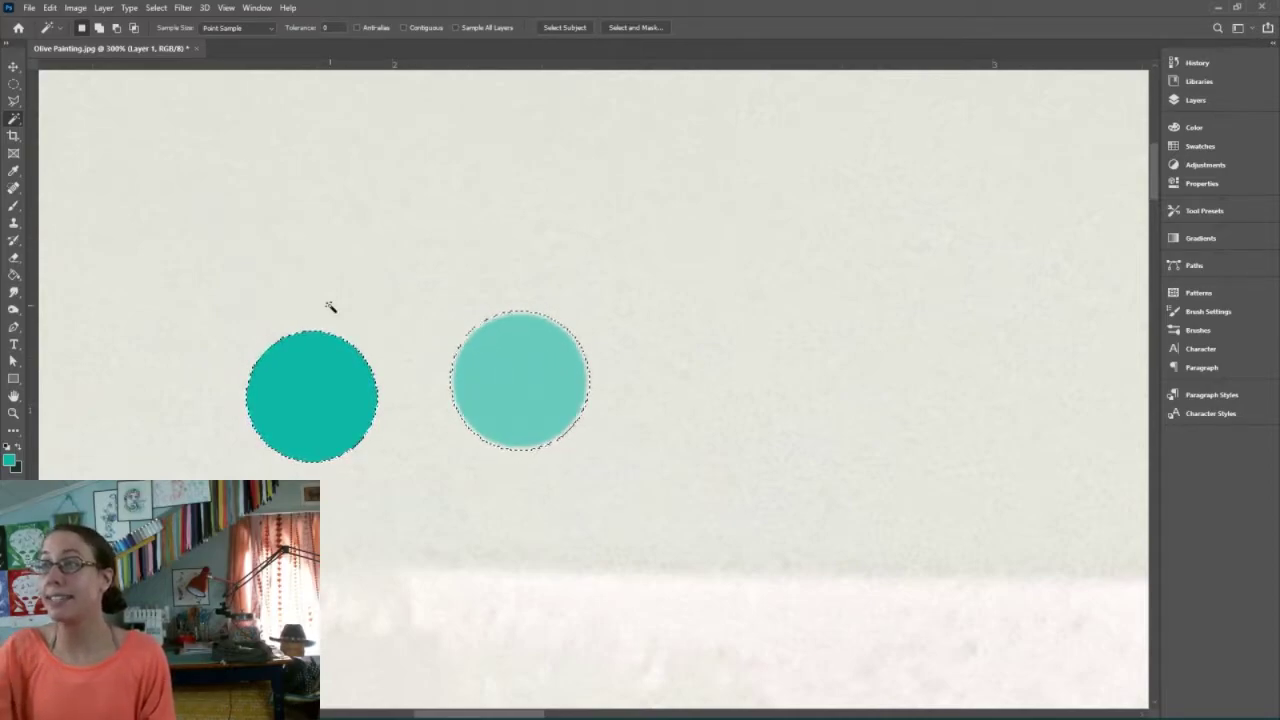
key(ctrl+d)
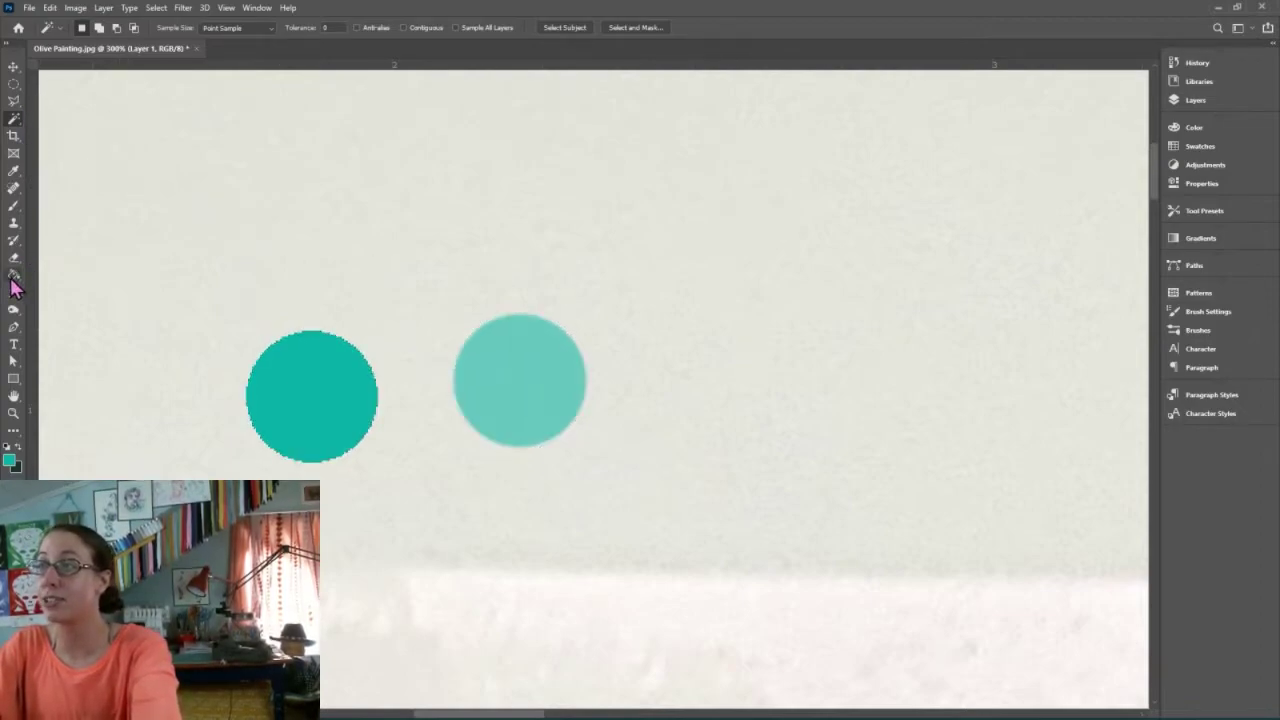
Switch from the Brush tool to the Pencil tool
click(15, 207)
click(15, 213)
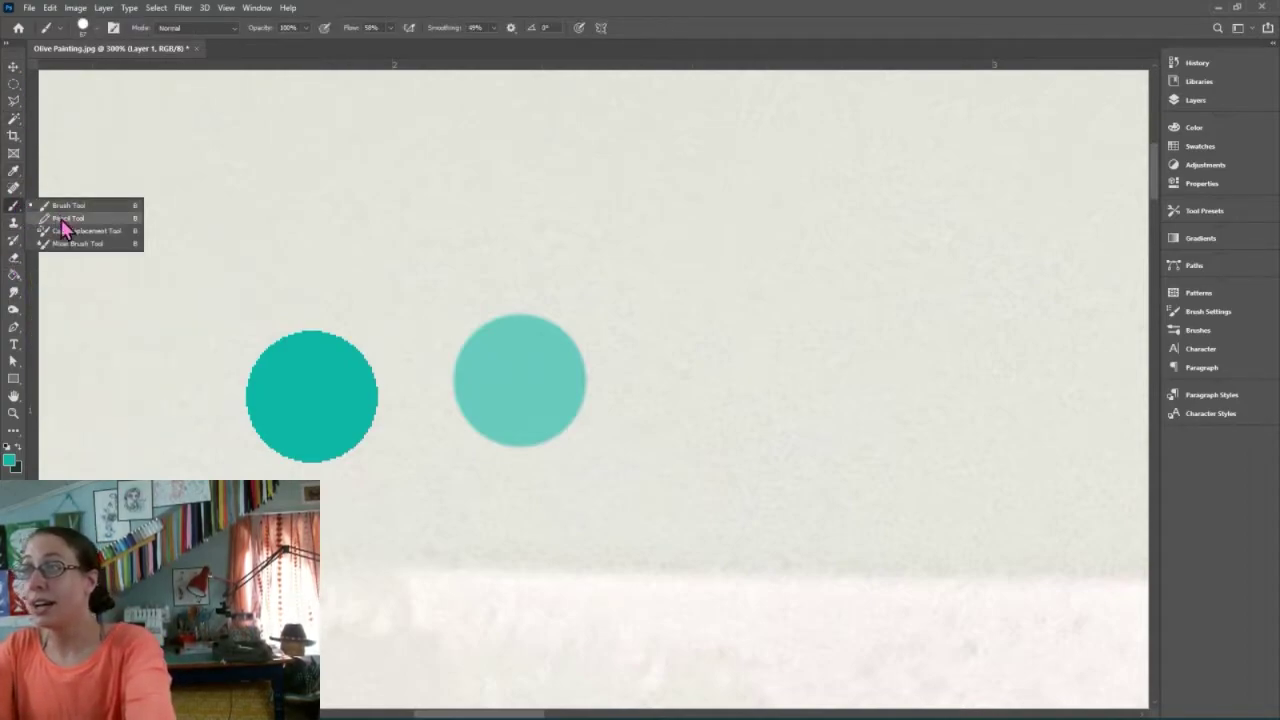
click(65, 220)
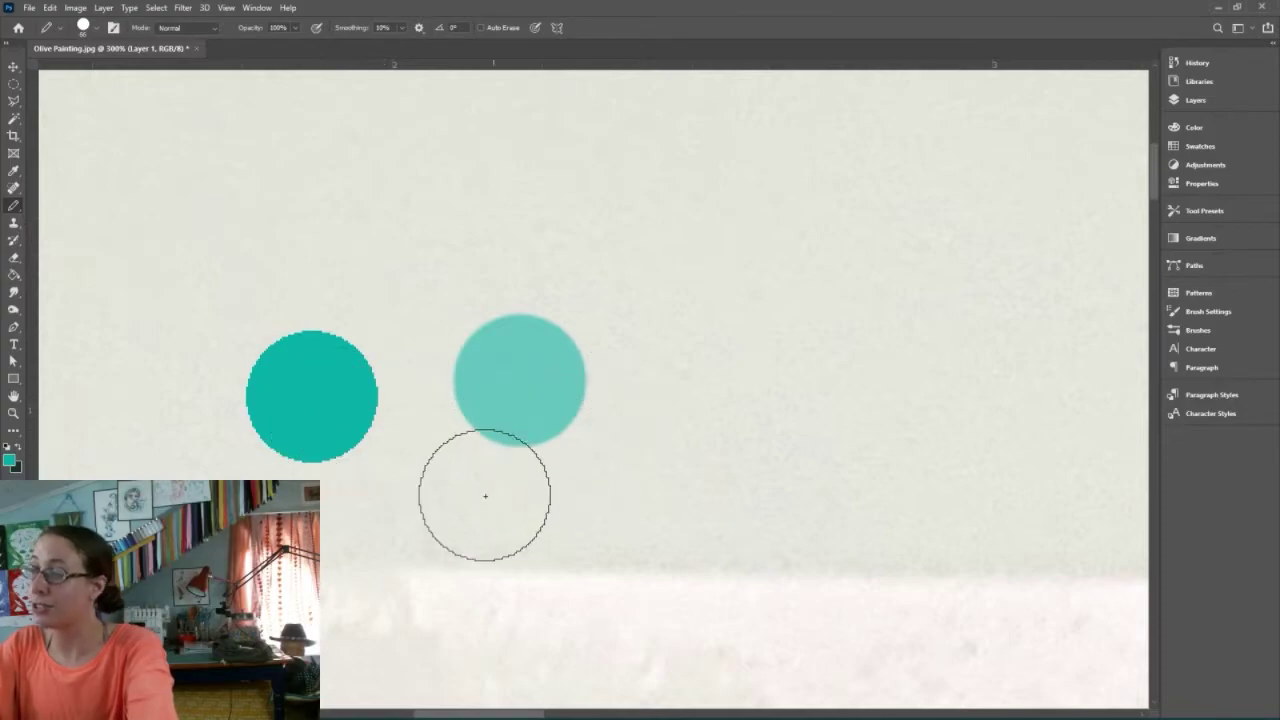
Paint a thick diagonal teal stroke below the pencil dot with the Pencil tool and examine its edge up close
drag(331, 490, 445, 572)
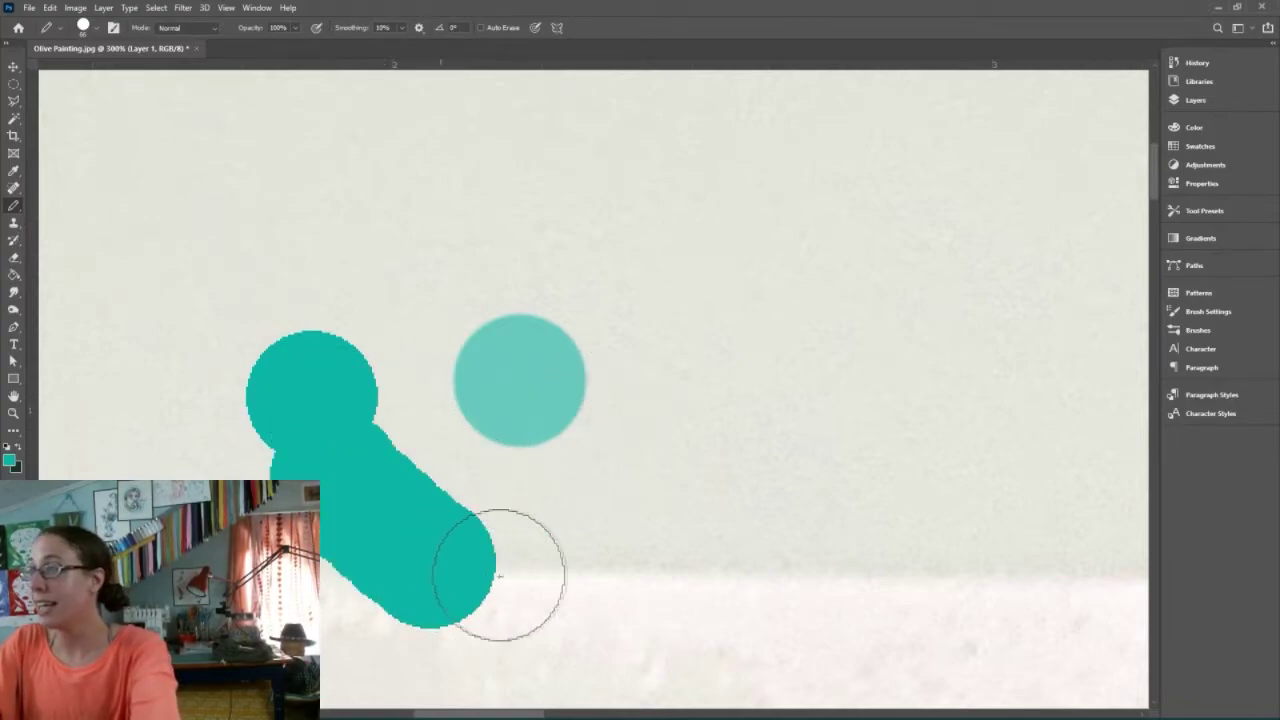
key(ctrl+plus)
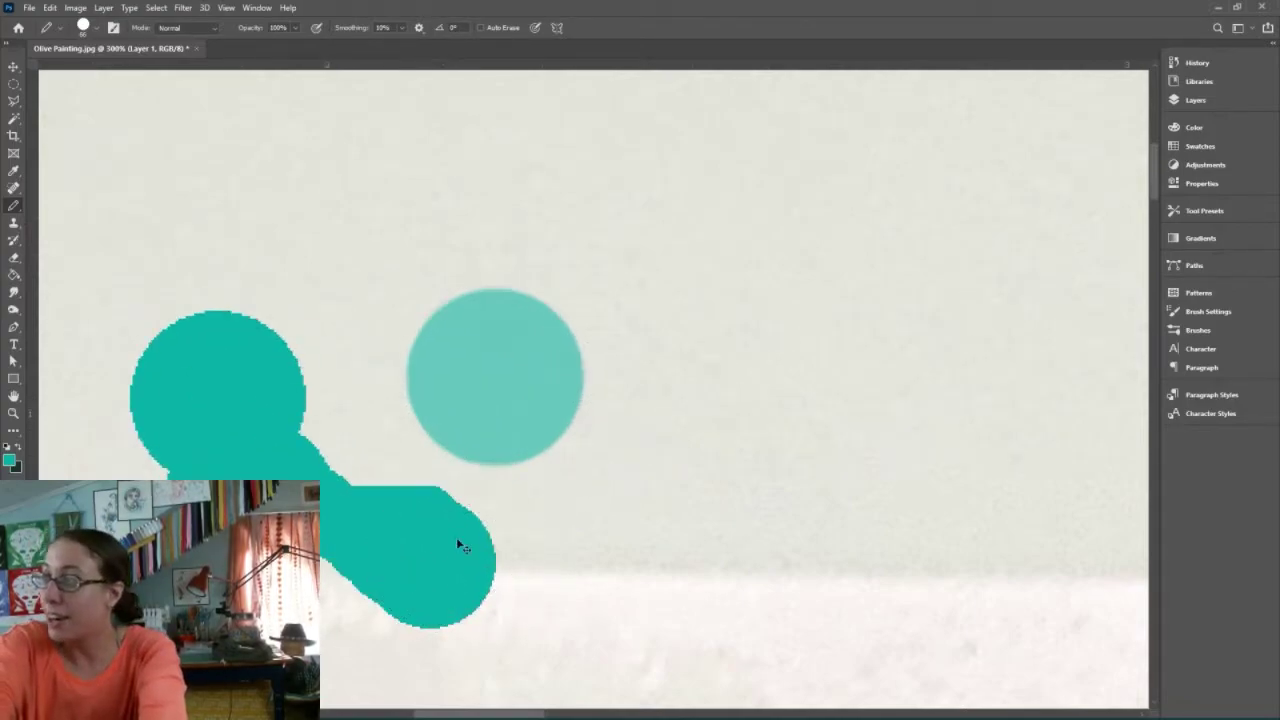
key(ctrl+plus)
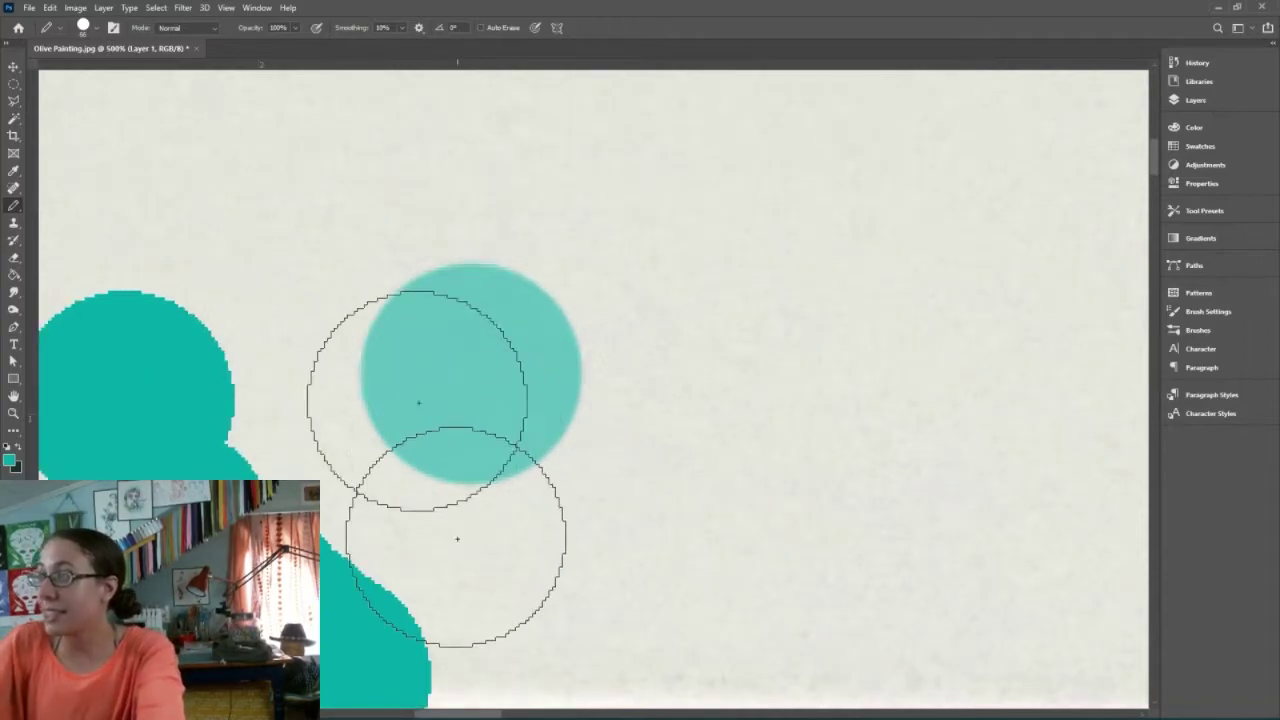
Undo the diagonal pencil stroke, both teal test dots and the added layer
key(ctrl+z)
key(ctrl+z)
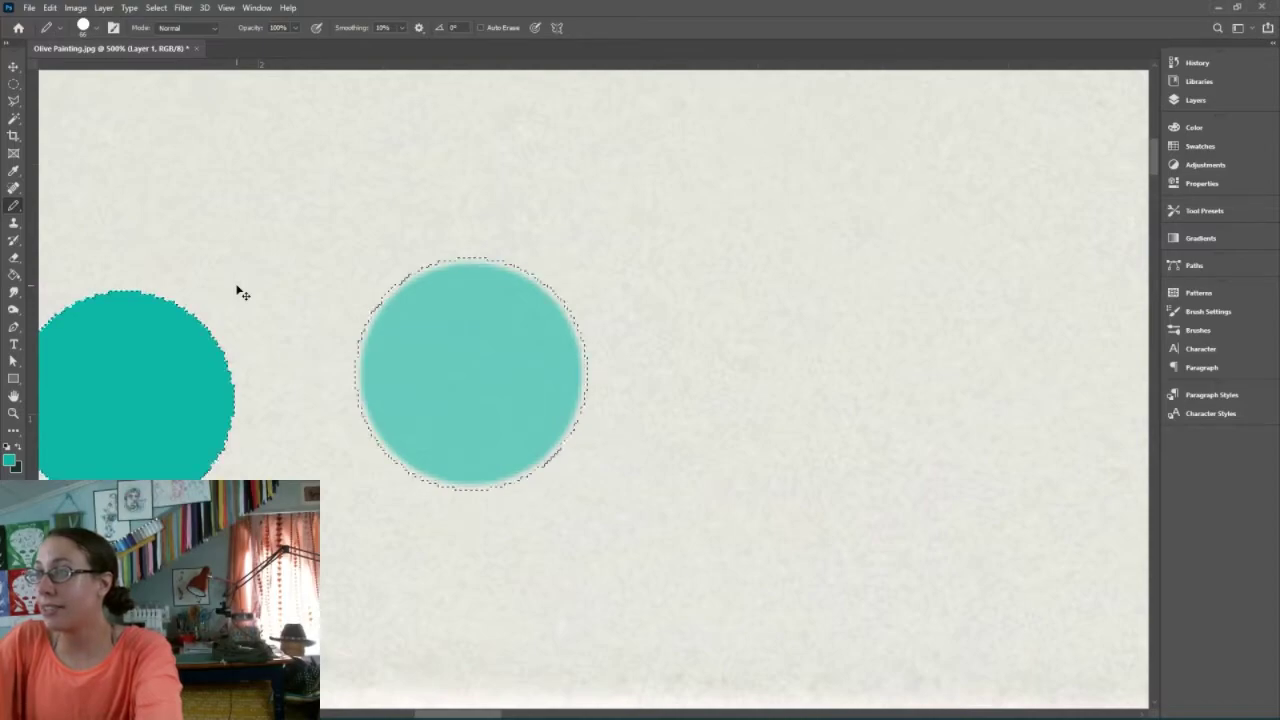
key(ctrl+d)
key(ctrl+z)
key(ctrl+z)
key(ctrl+z)
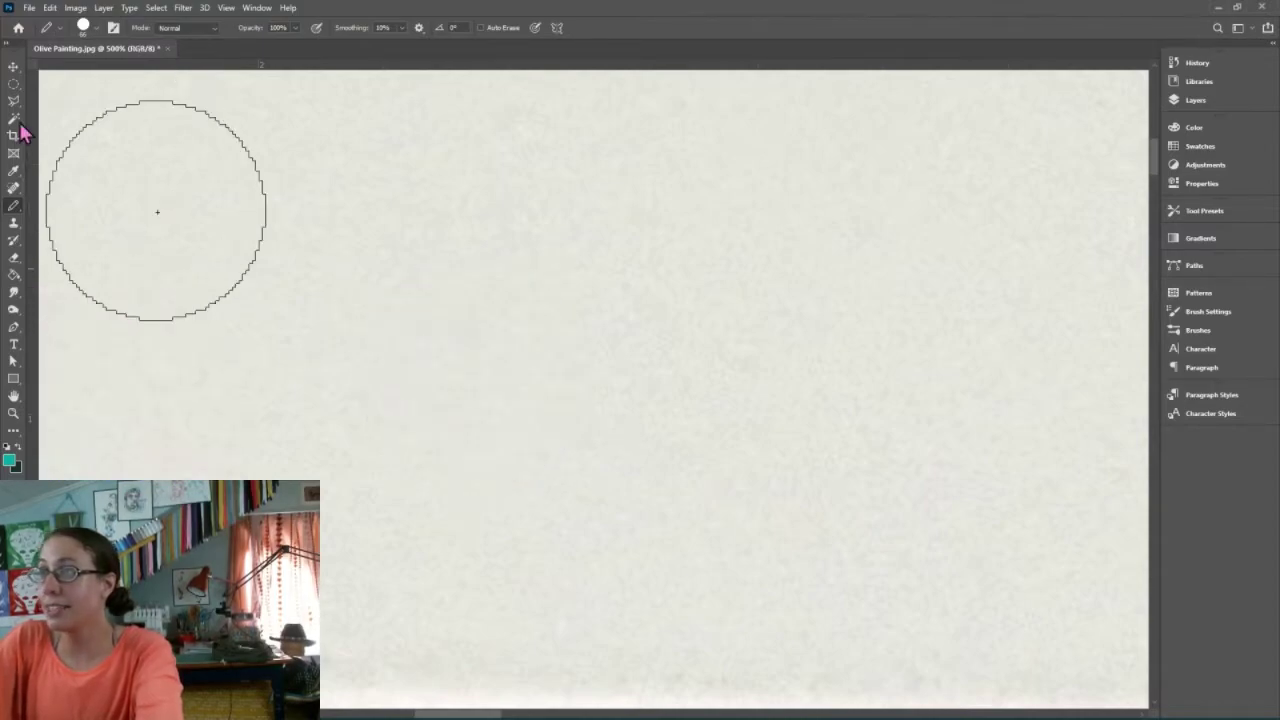
Trace the sitting dog's ears, head, muzzle, neck, chest and back in teal with the Pencil tool
key(ctrl+minus)
key(ctrl+minus)
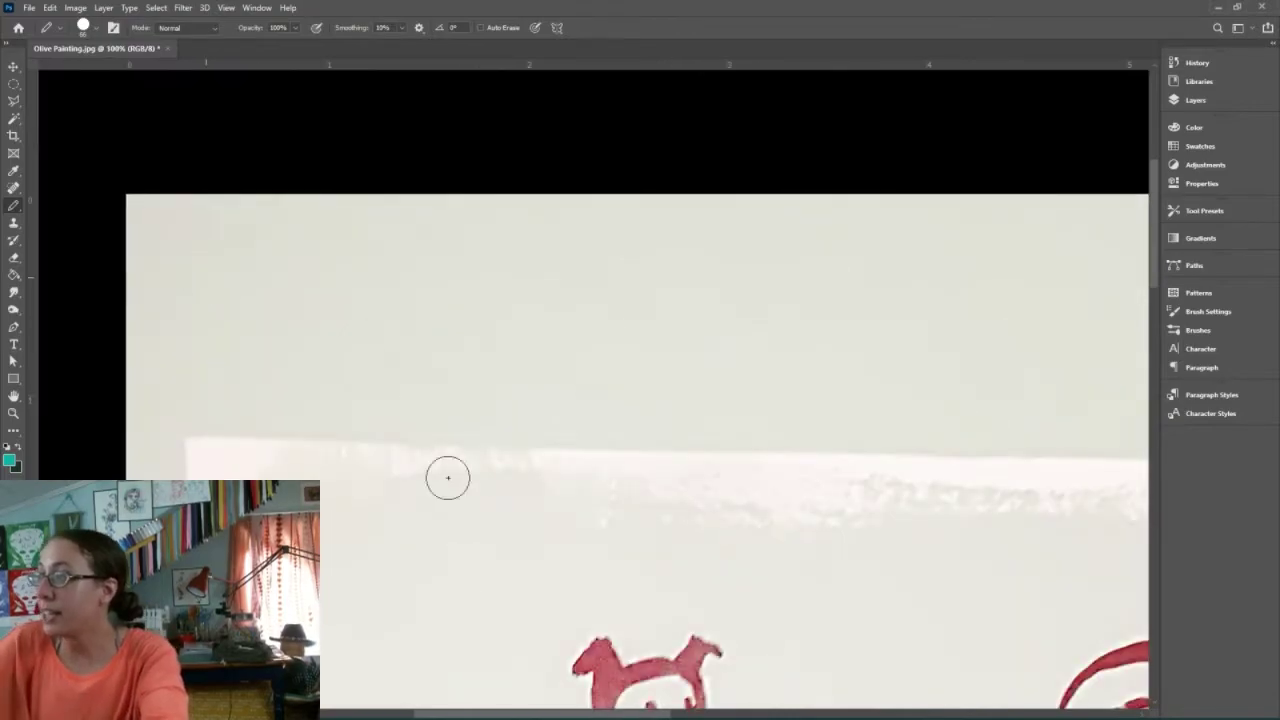
scroll(754, 314, down, 3)
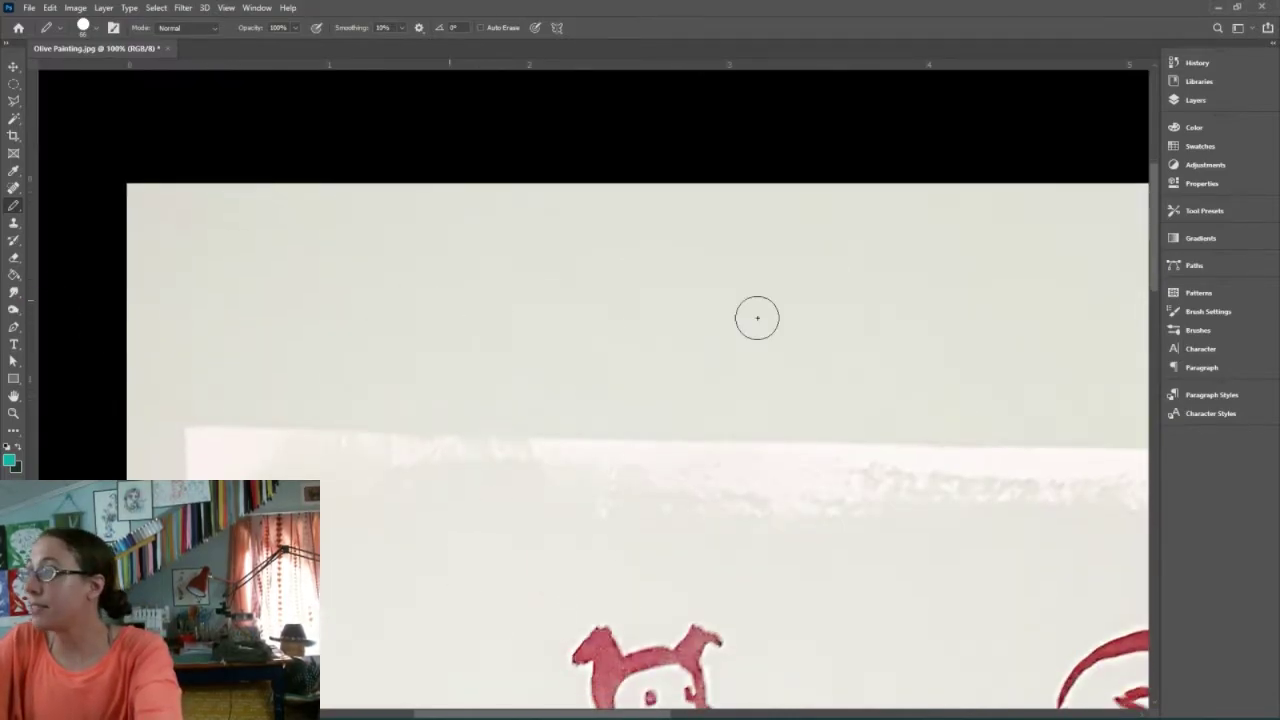
scroll(845, 390, down, 3)
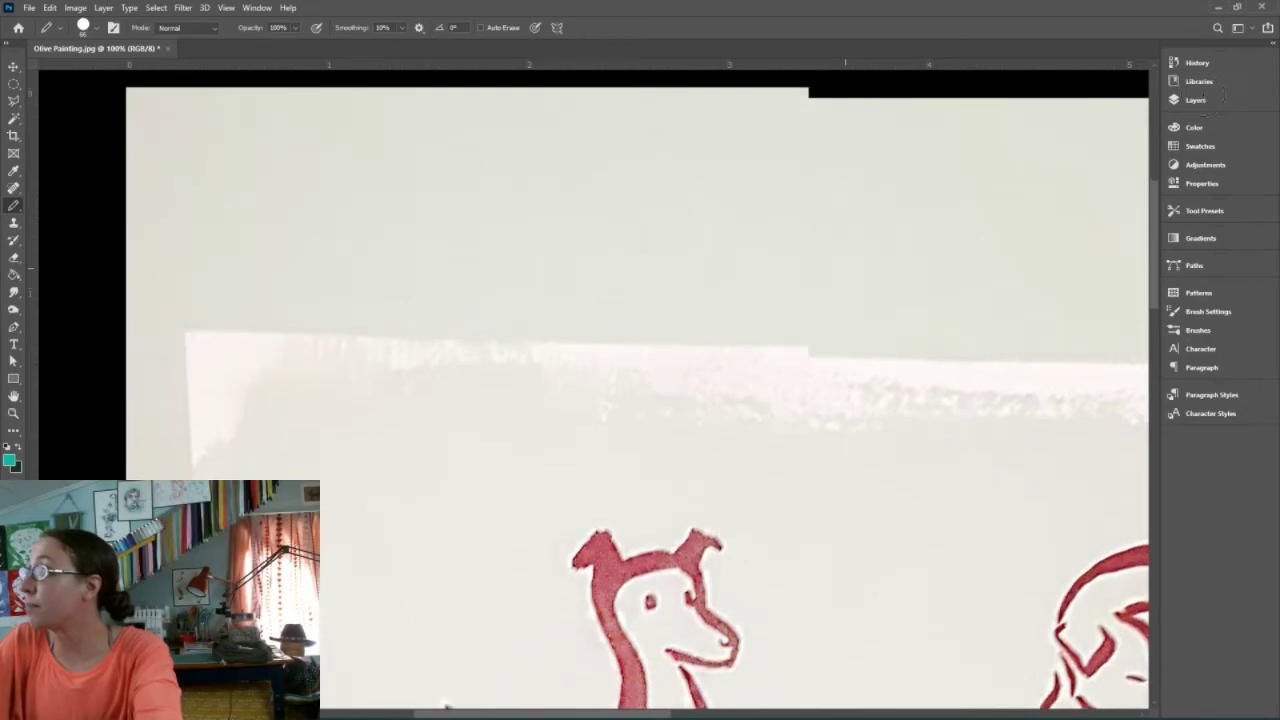
scroll(845, 390, down, 3)
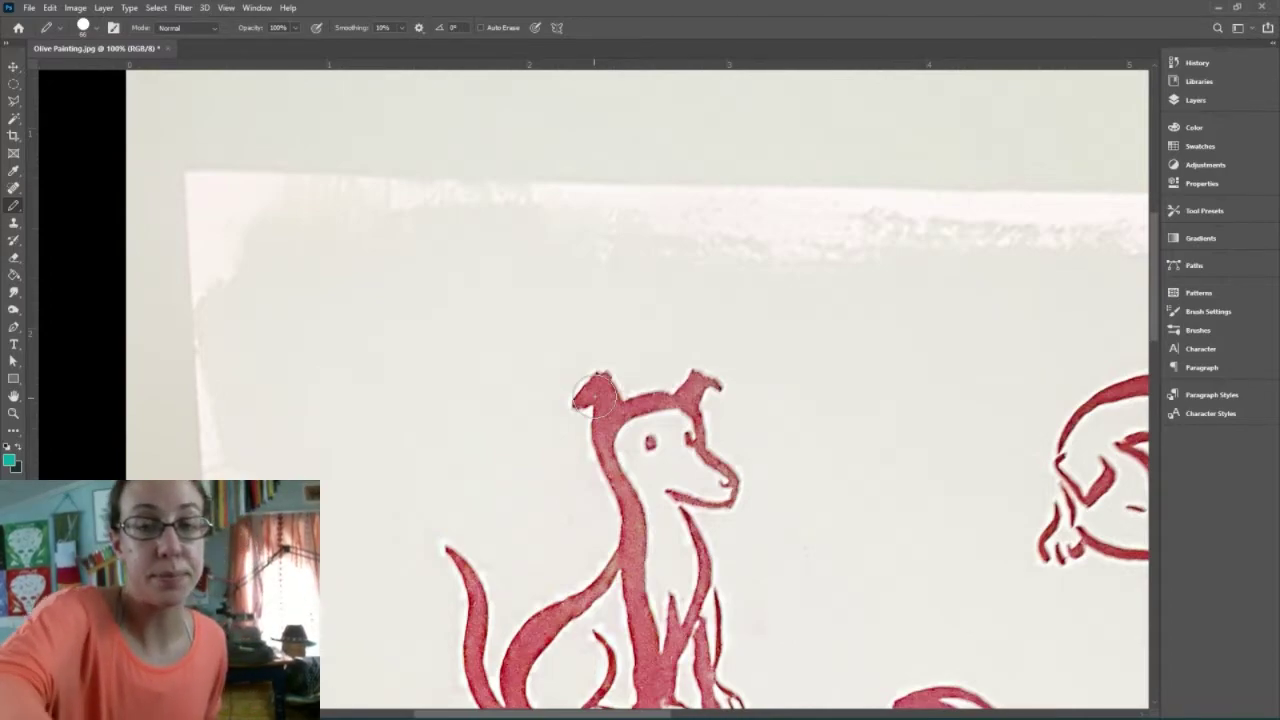
mouse_move(595, 394)
mouse_down()
mouse_move(613, 468)
mouse_move(600, 443)
mouse_move(642, 538)
mouse_move(625, 473)
mouse_move(652, 698)
mouse_move(644, 632)
mouse_move(650, 683)
mouse_move(667, 598)
mouse_move(689, 610)
mouse_move(696, 566)
mouse_up()
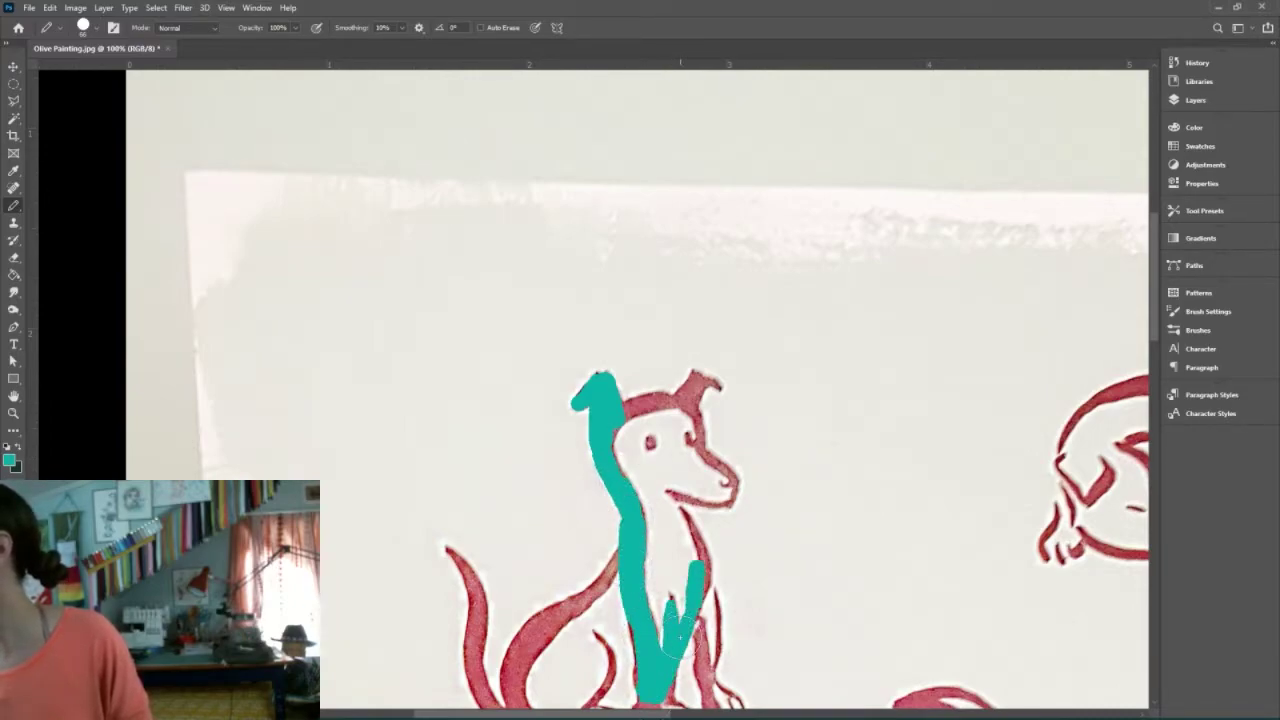
drag(685, 520, 706, 600)
mouse_move(725, 512)
mouse_down()
mouse_move(668, 492)
mouse_move(698, 422)
mouse_up()
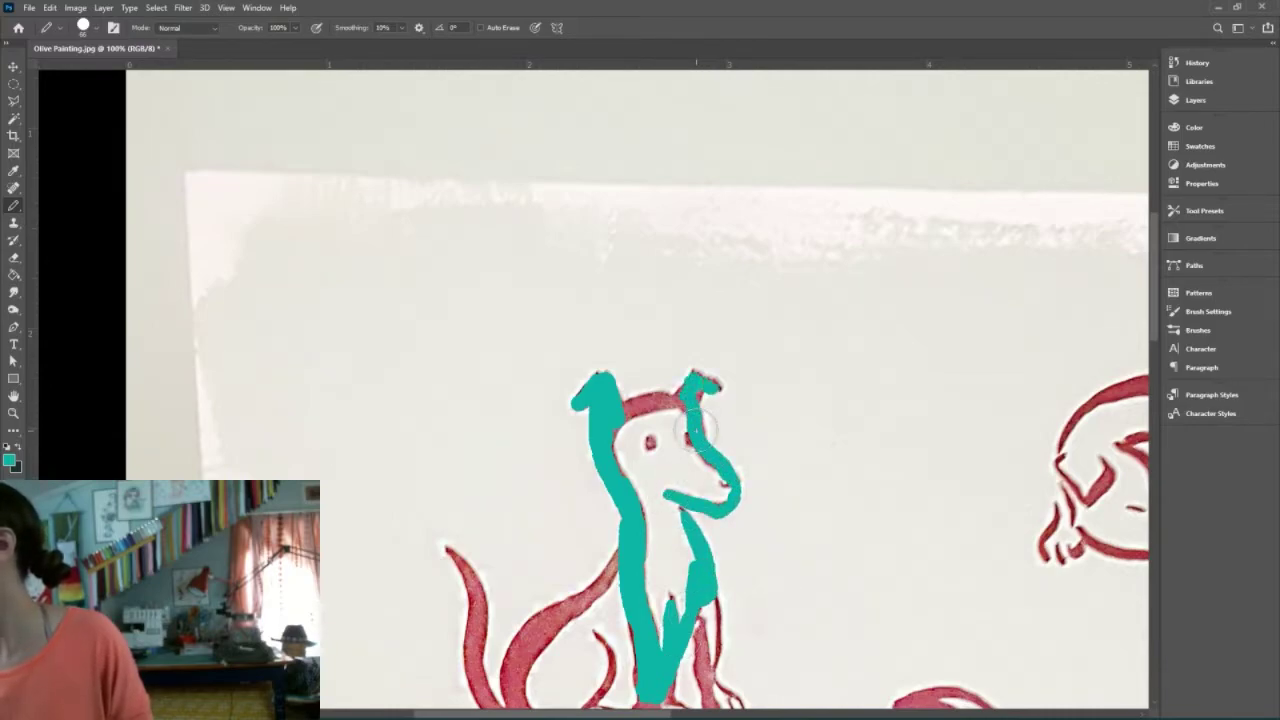
drag(604, 422, 682, 402)
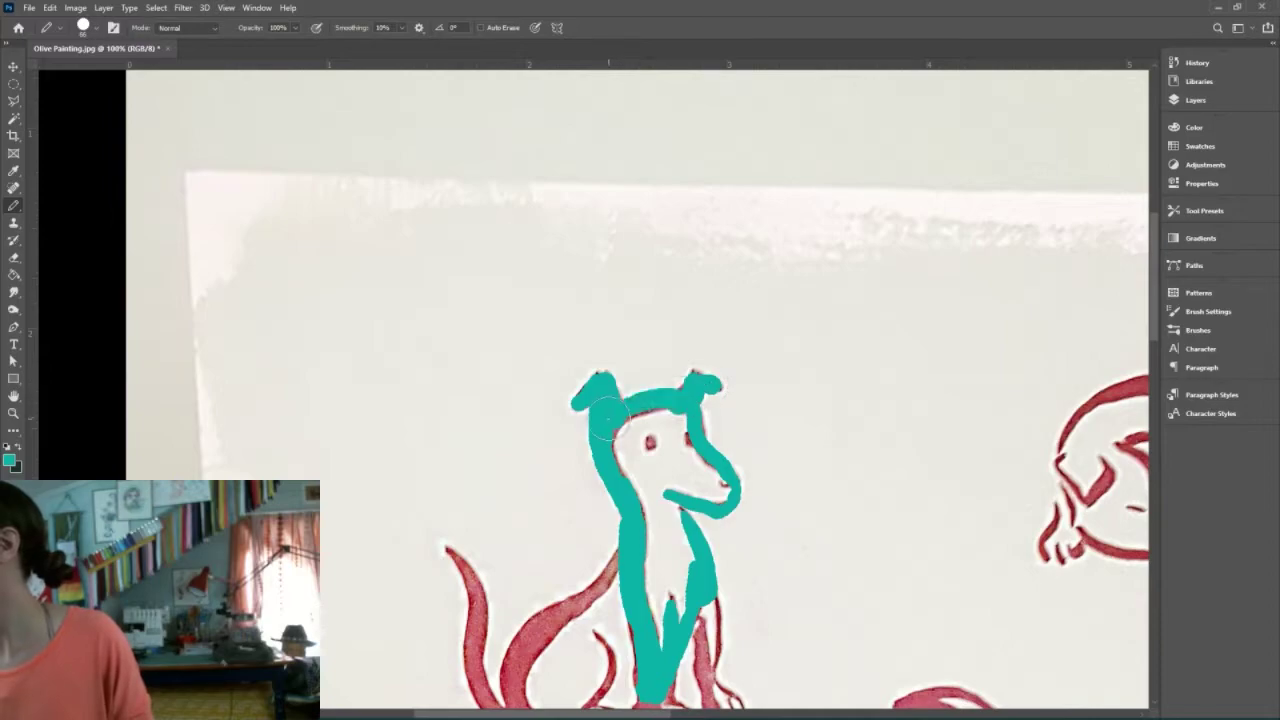
mouse_move(623, 548)
mouse_down()
mouse_move(515, 688)
mouse_move(558, 613)
mouse_up()
drag(561, 611, 526, 667)
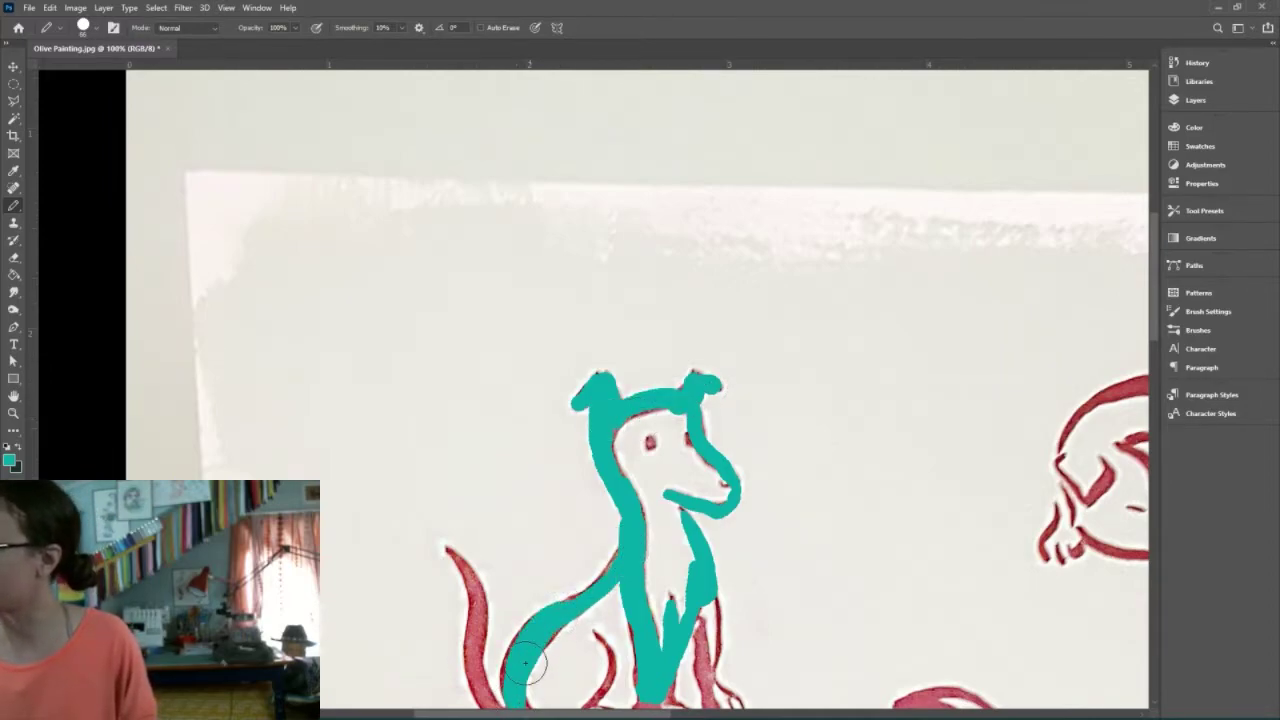
Switch to the Eraser tool and give it the Hard Round Pressure Size tip
click(14, 257)
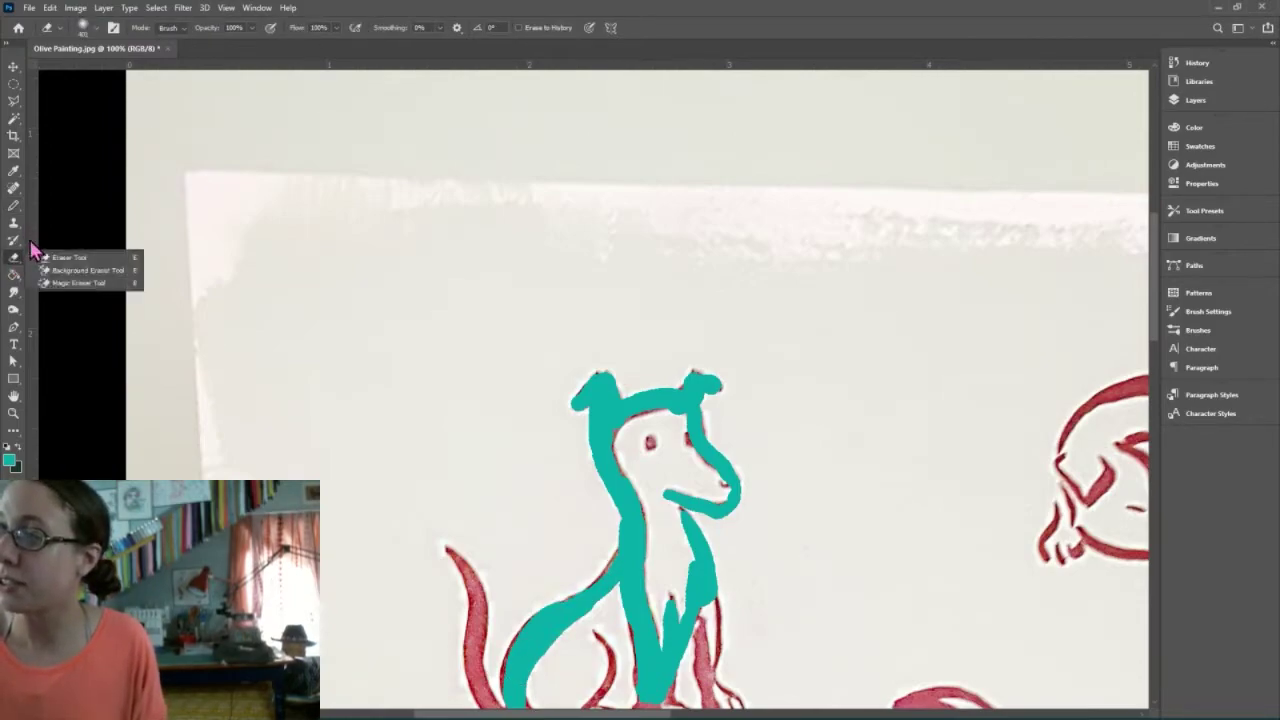
click(70, 257)
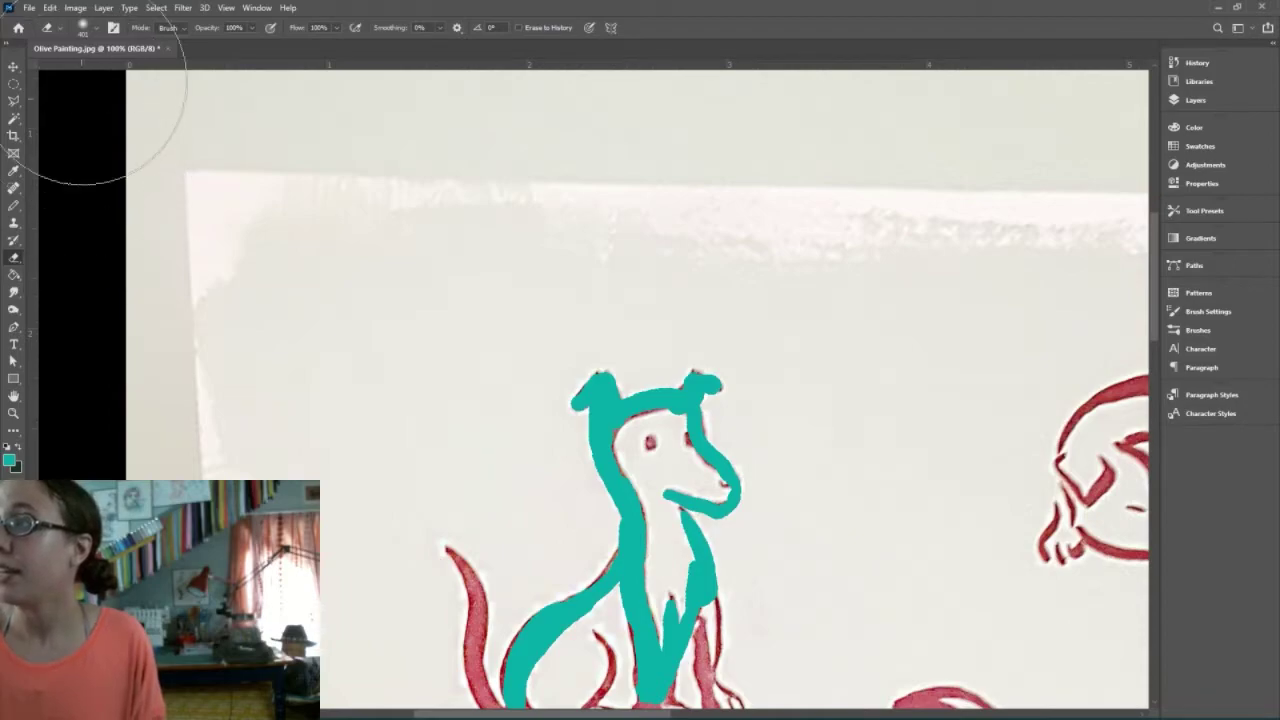
click(108, 29)
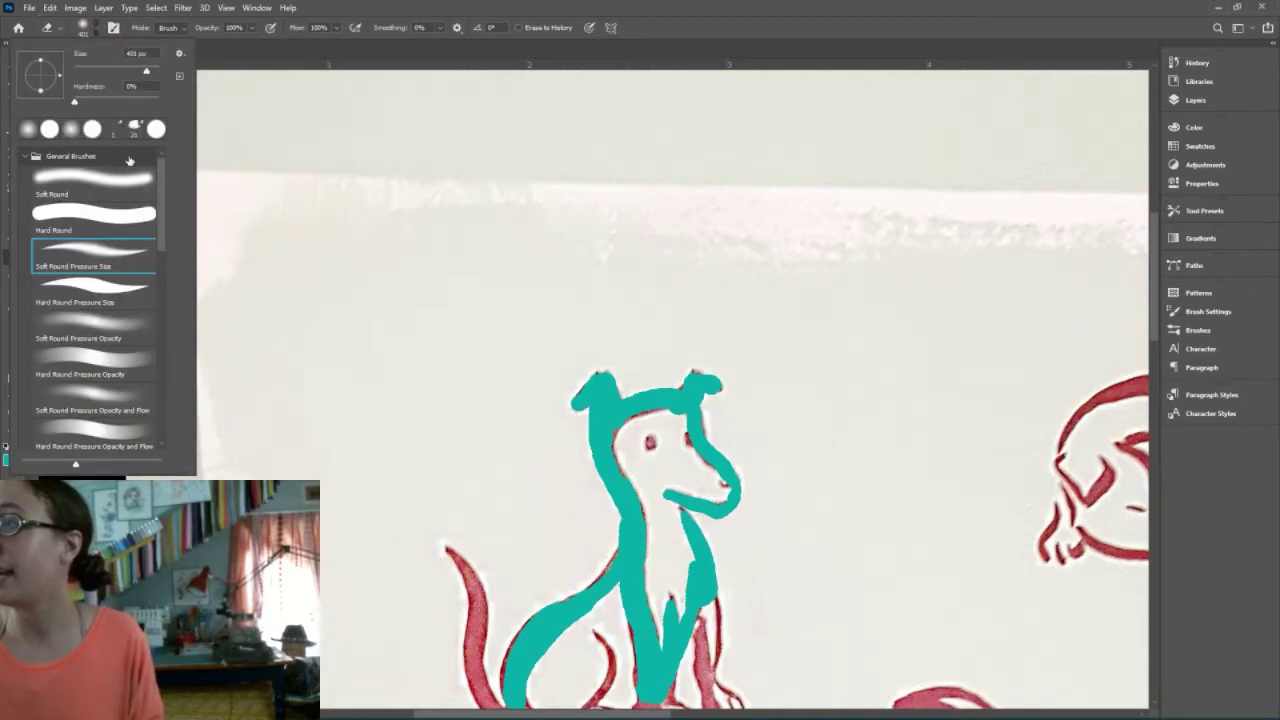
click(122, 294)
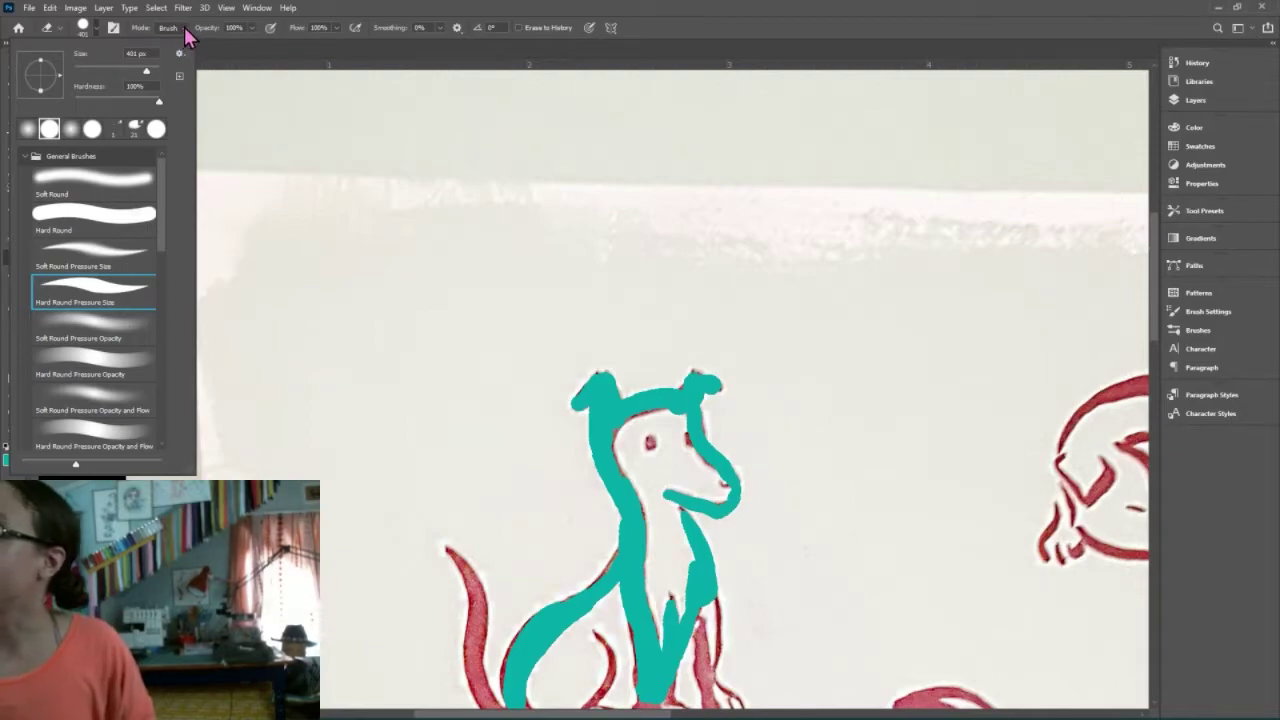
Set the Eraser to Pencil mode with a brush size of 29 px
click(185, 30)
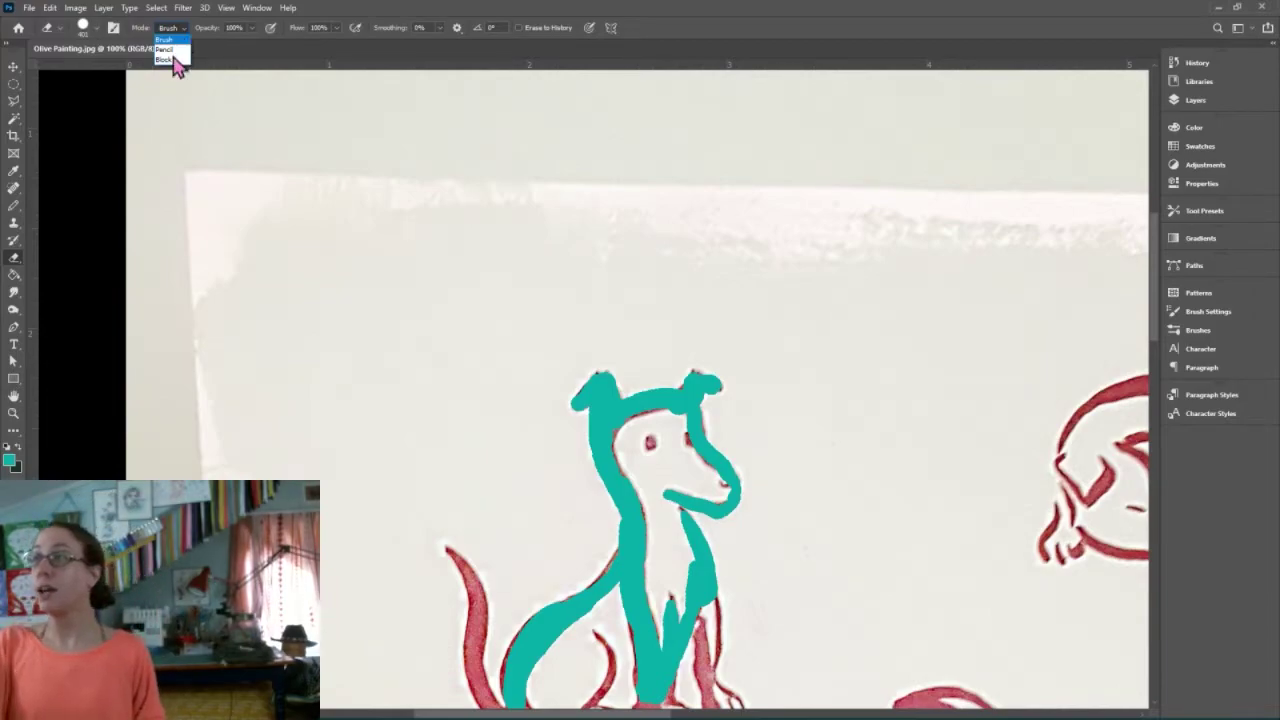
click(172, 49)
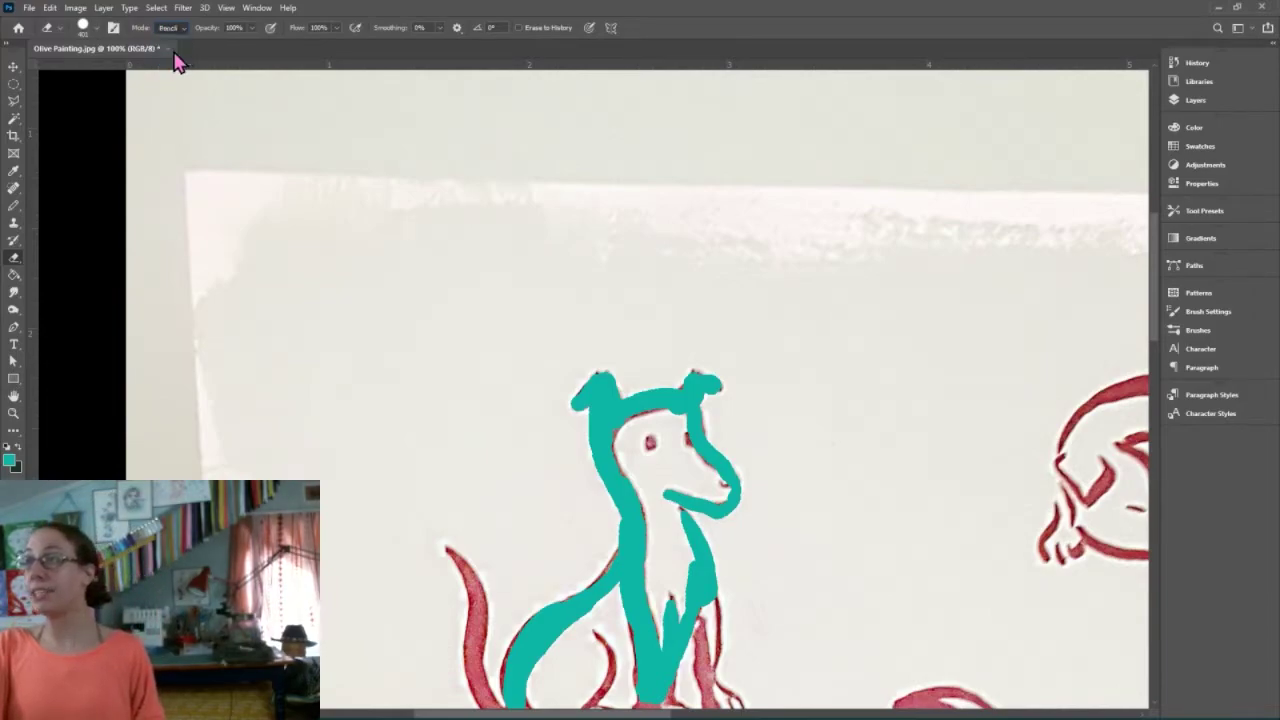
click(95, 28)
click(89, 71)
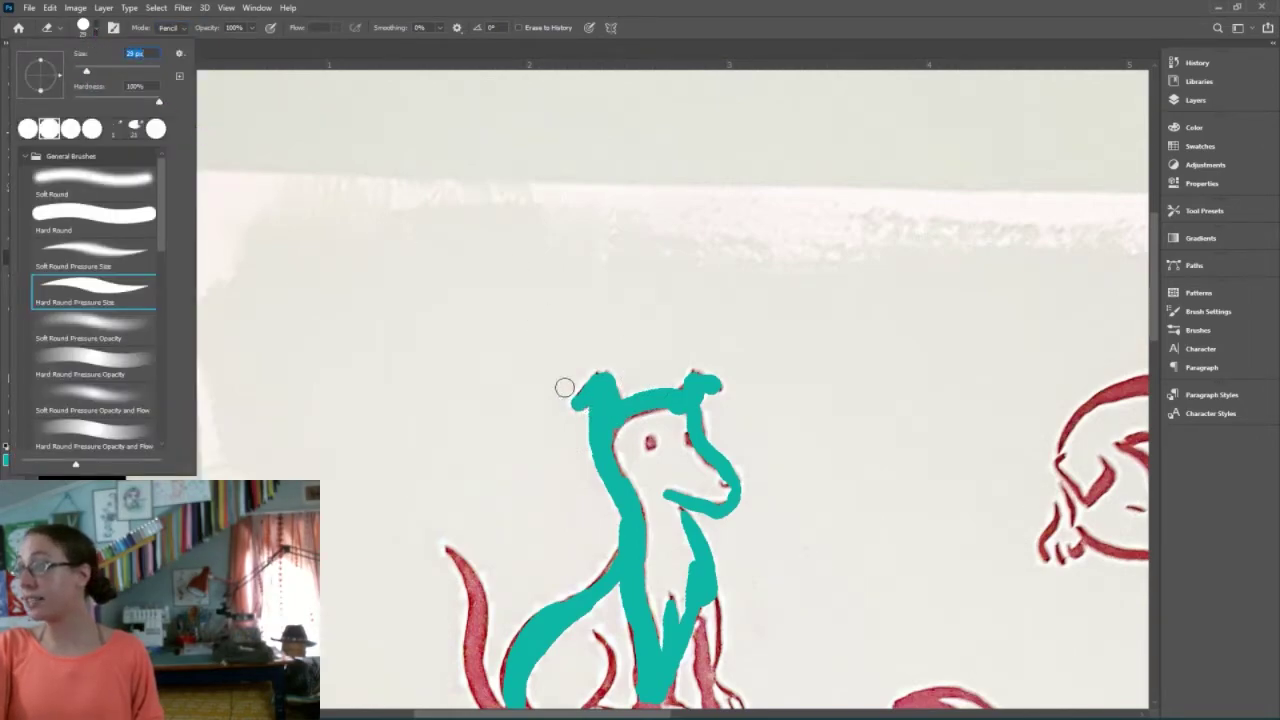
Try erasing parts of the teal tracing on the Background layer around the dog's ear and head, and undo the erasing
click(586, 376)
drag(586, 376, 566, 399)
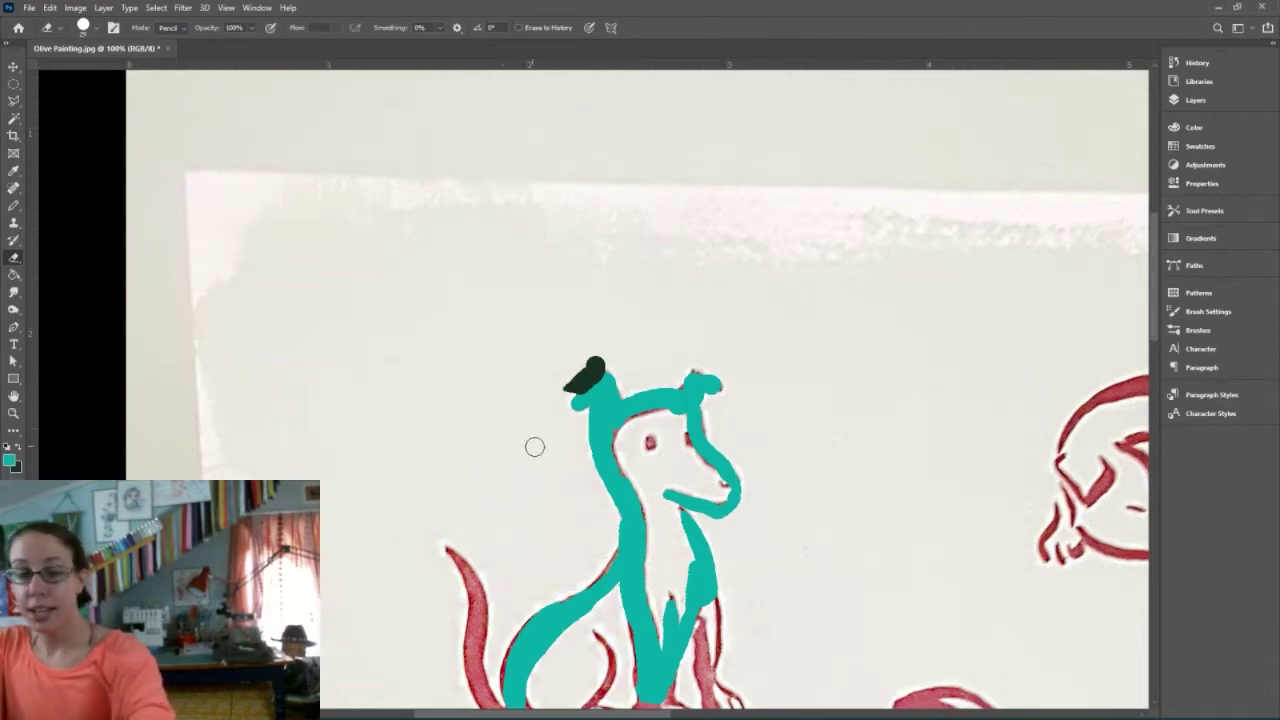
key(ctrl+z)
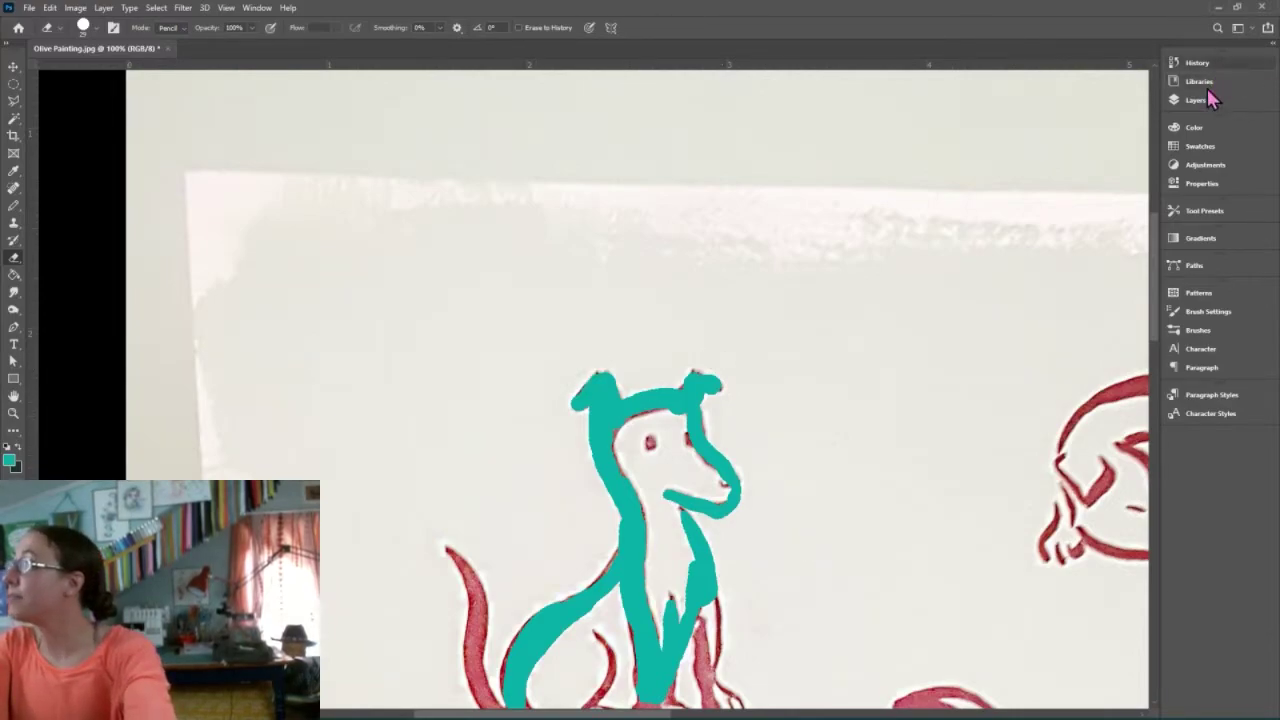
click(1195, 101)
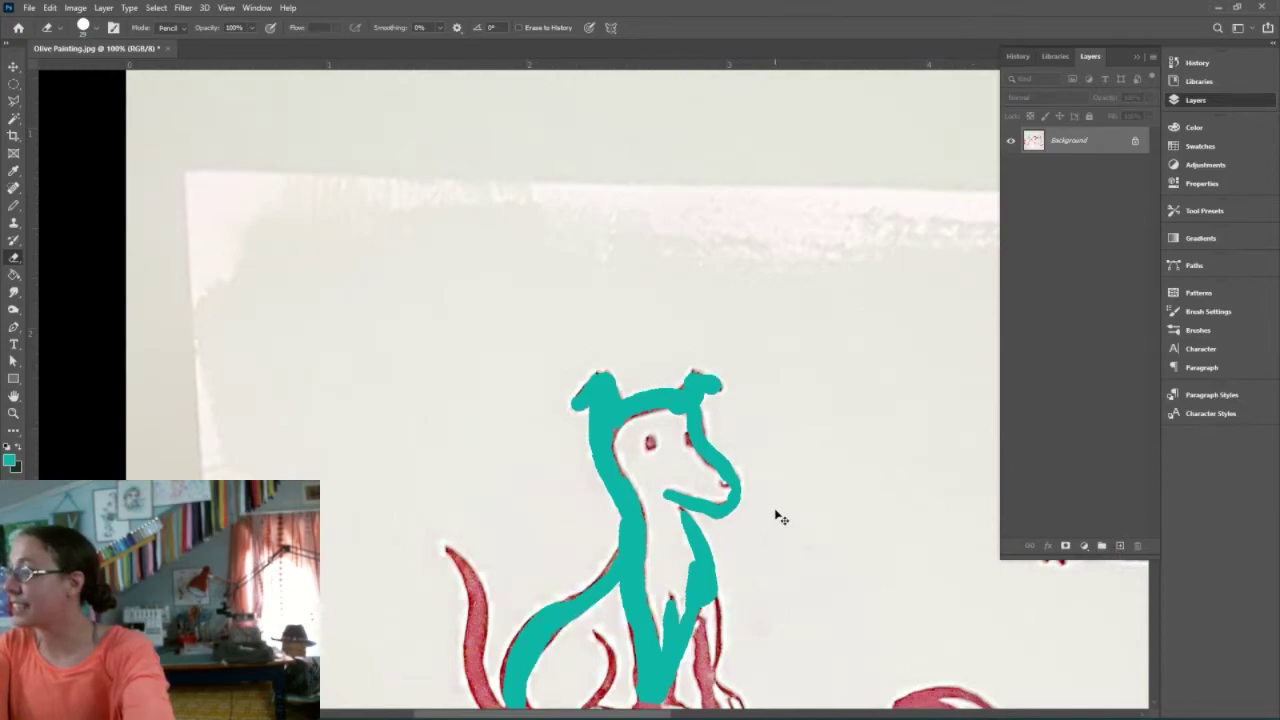
key(ctrl+z)
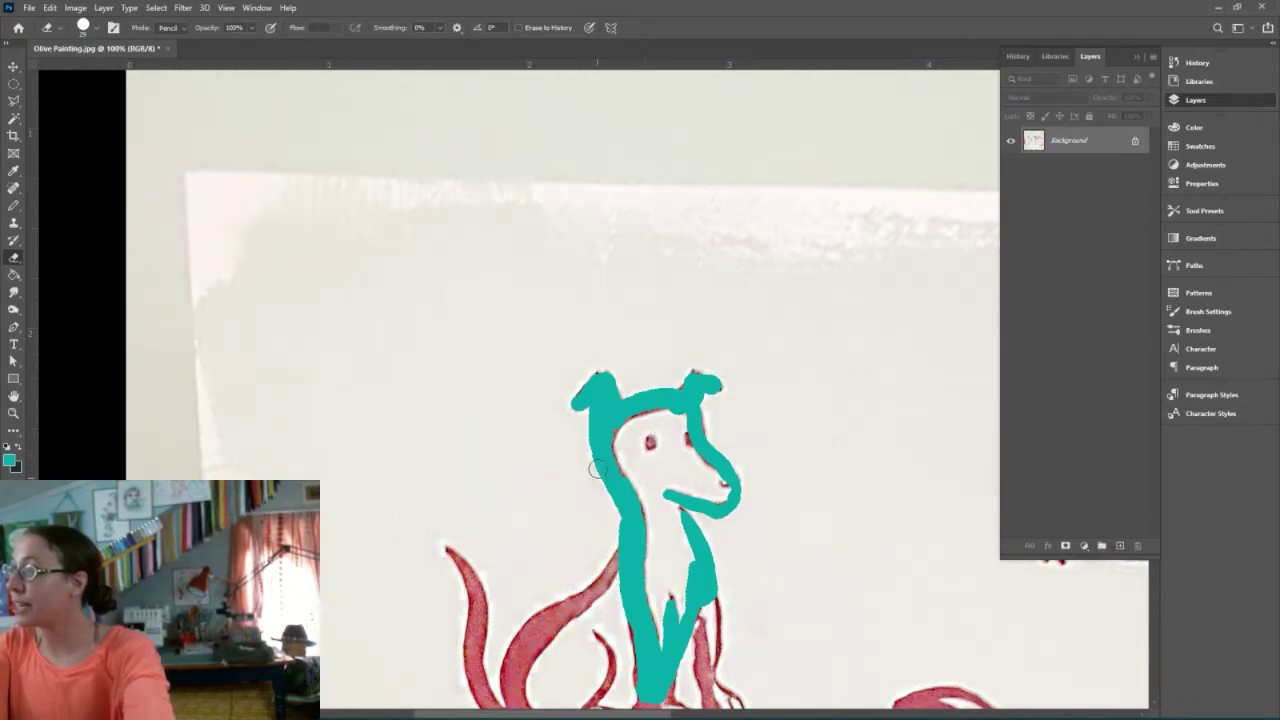
drag(597, 470, 557, 443)
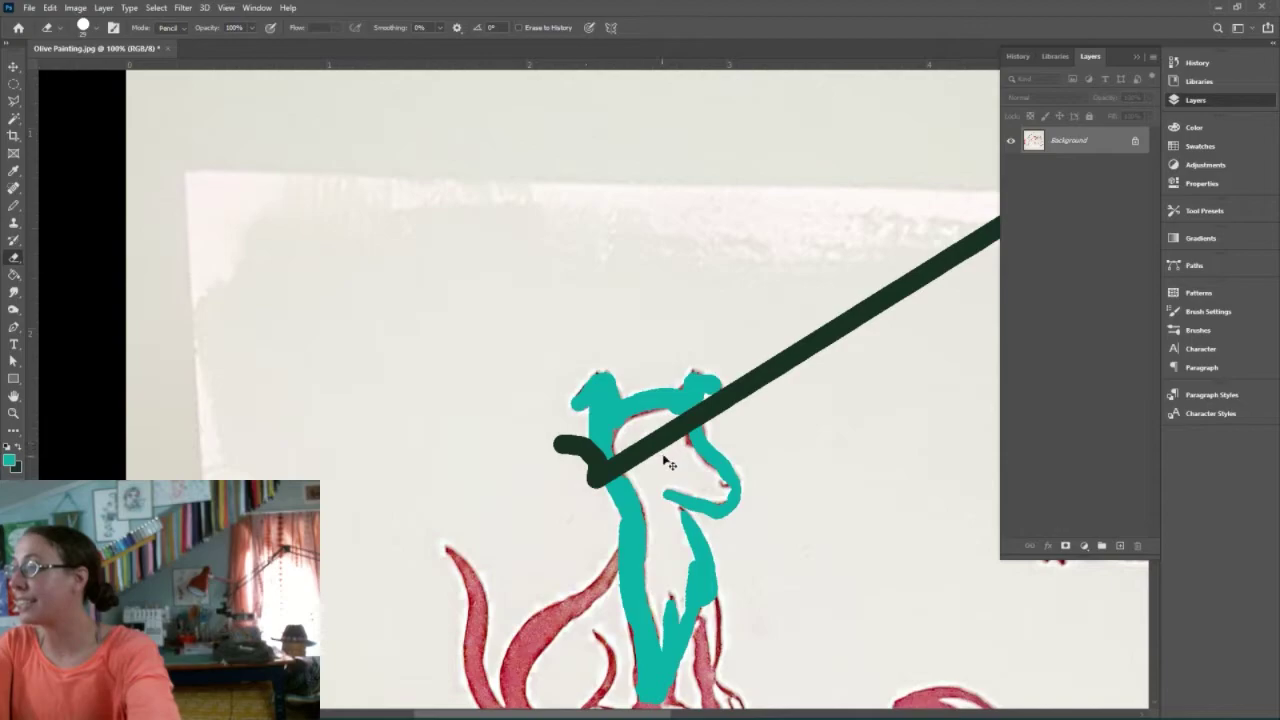
key(ctrl+z)
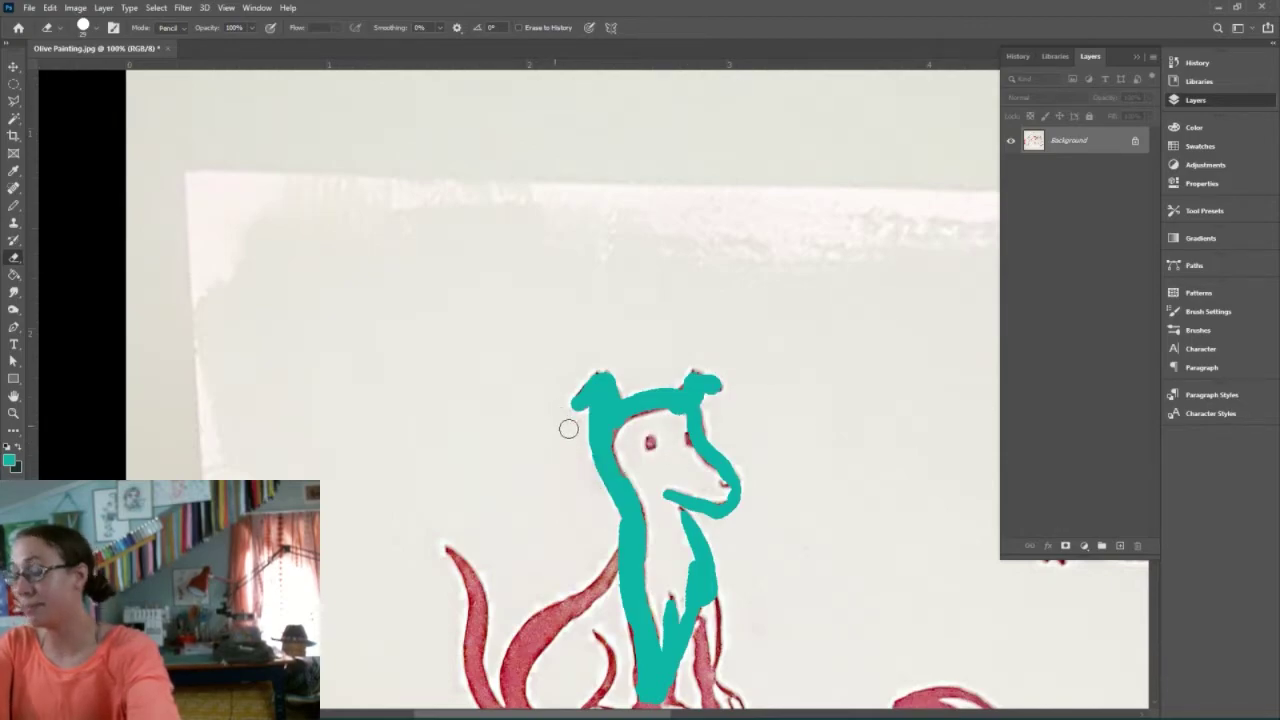
mouse_move(230, 392)
mouse_down()
mouse_move(424, 342)
mouse_move(340, 460)
mouse_up()
key(ctrl+z)
Remove all the teal tracing from the sitting dog by deleting the first Pencil state from the document's history
key(ctrl+z)
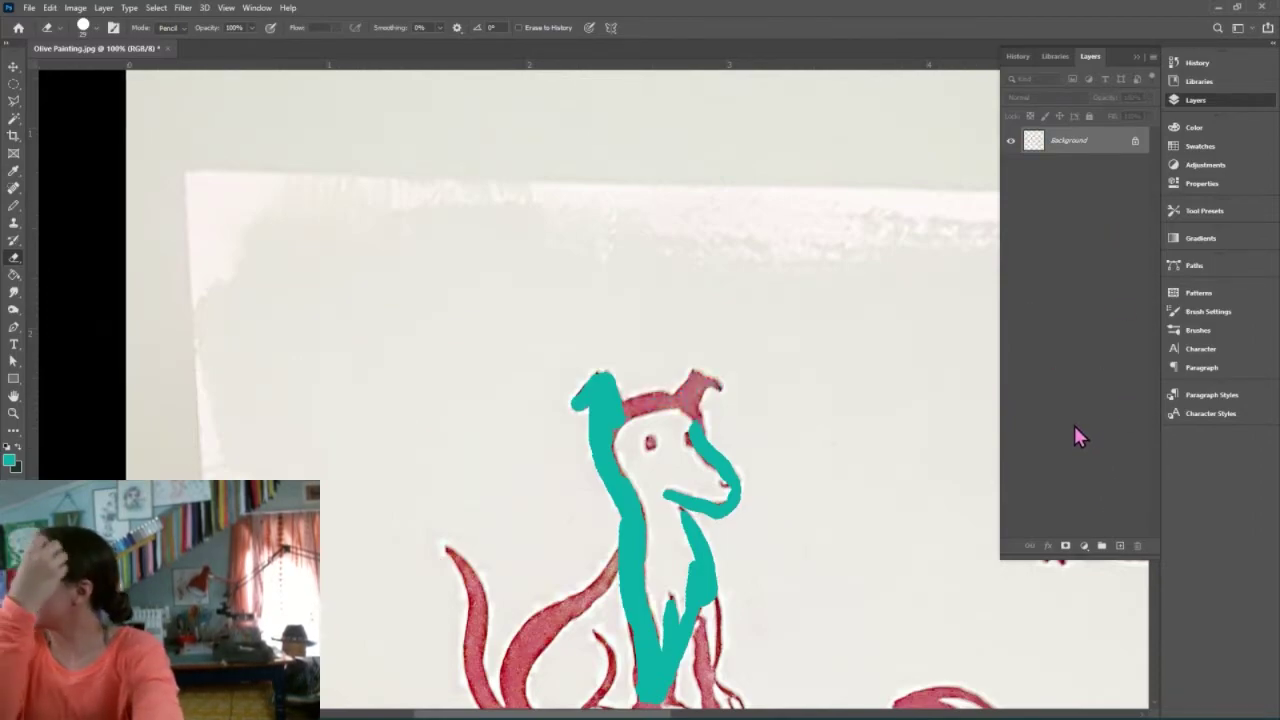
key(ctrl+z)
key(ctrl+z)
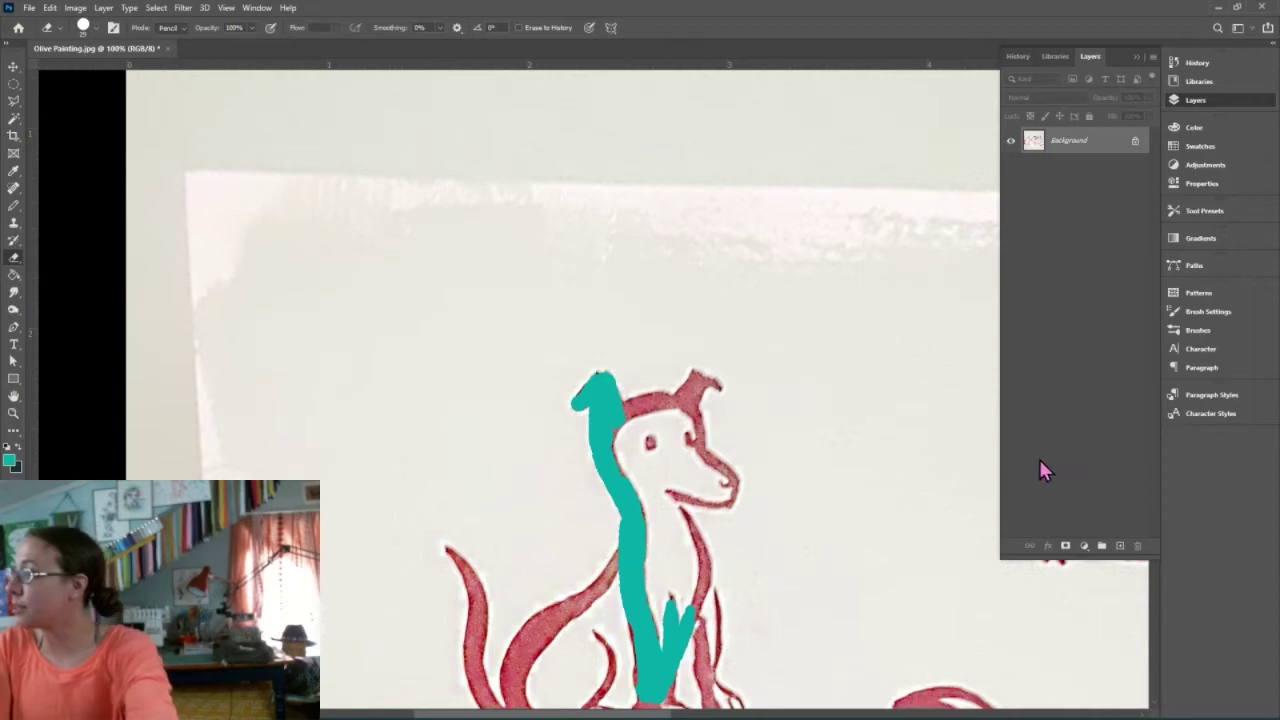
key(ctrl+z)
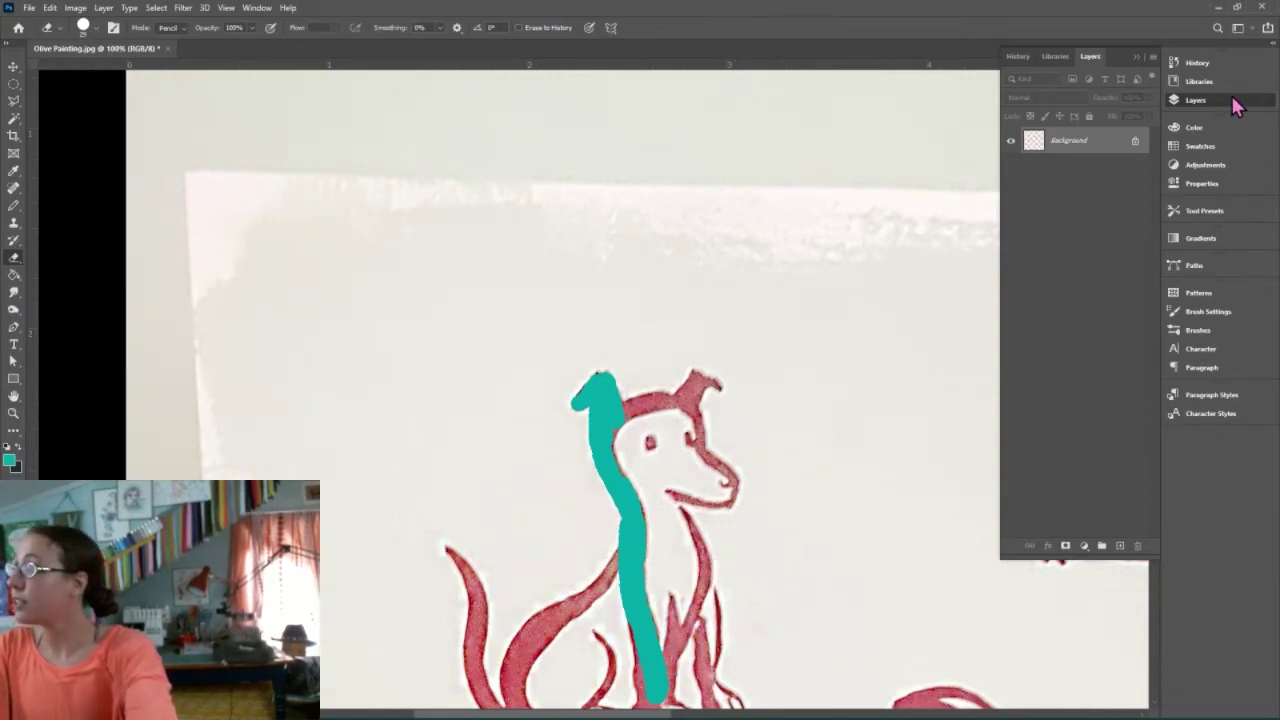
key(ctrl+z)
click(1205, 65)
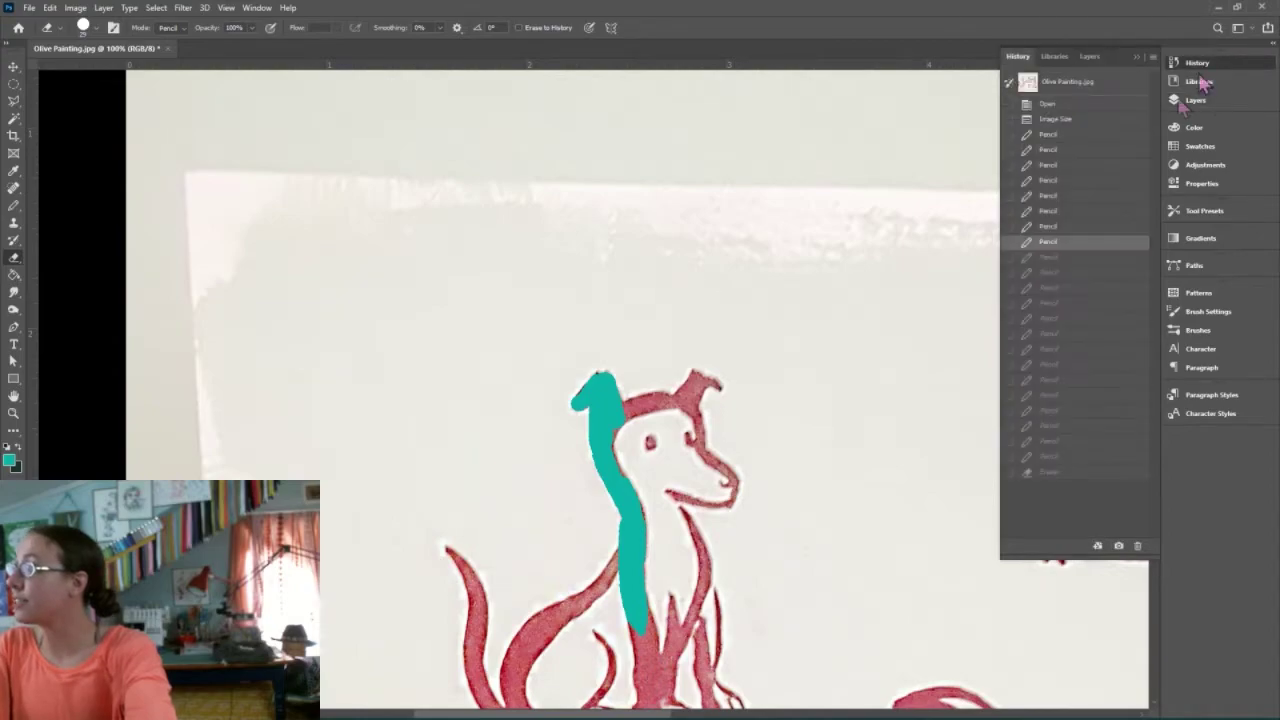
click(1062, 135)
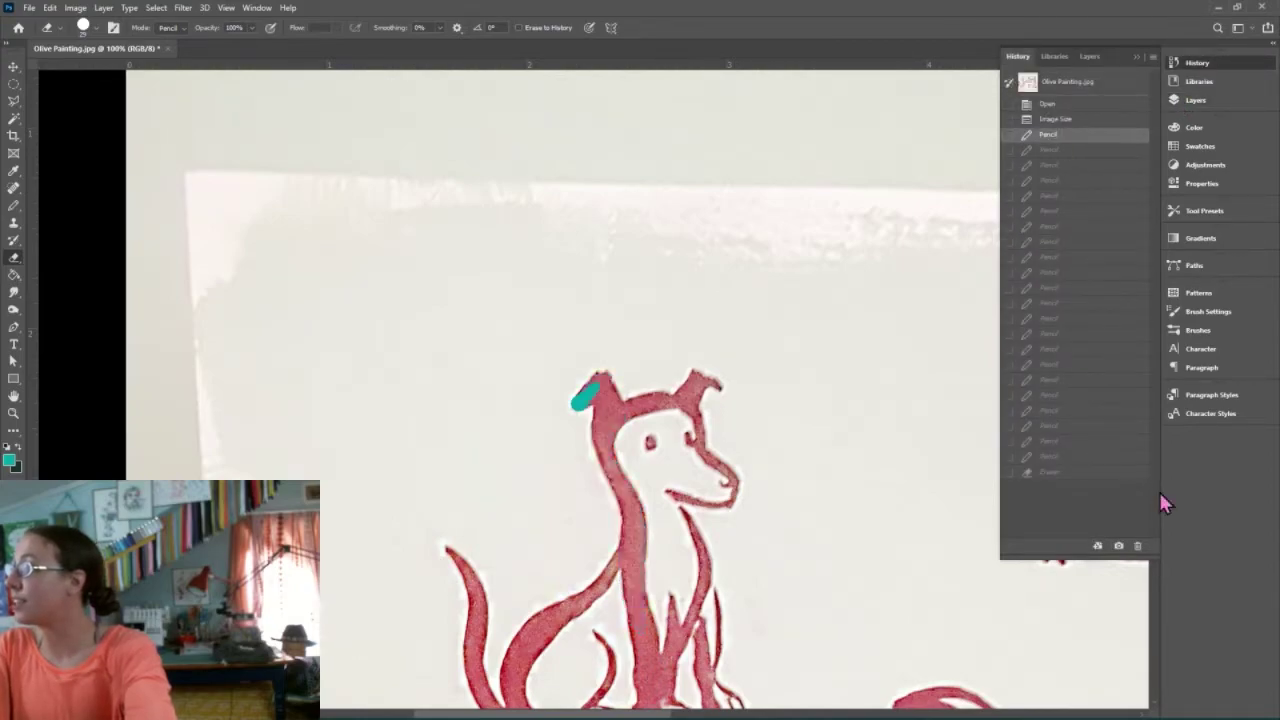
click(1137, 546)
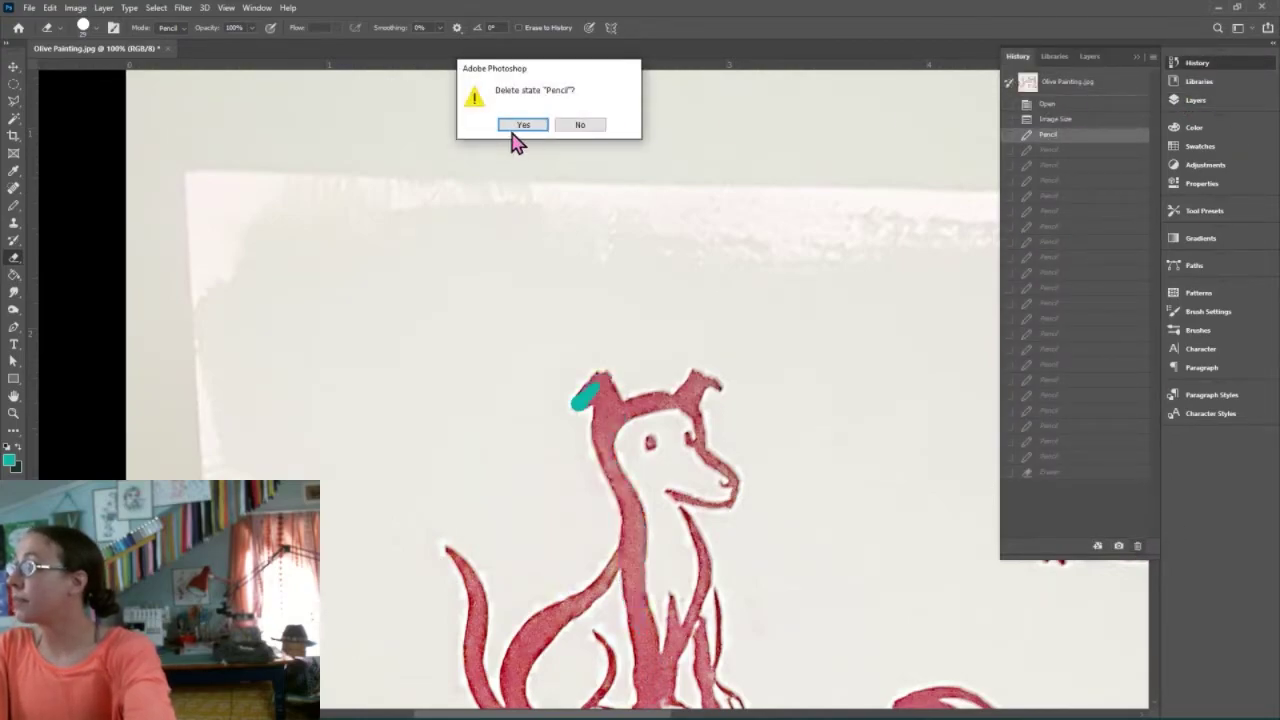
click(522, 123)
Add a new empty layer above the Background, leaving the Eraser in Pencil mode
click(1200, 102)
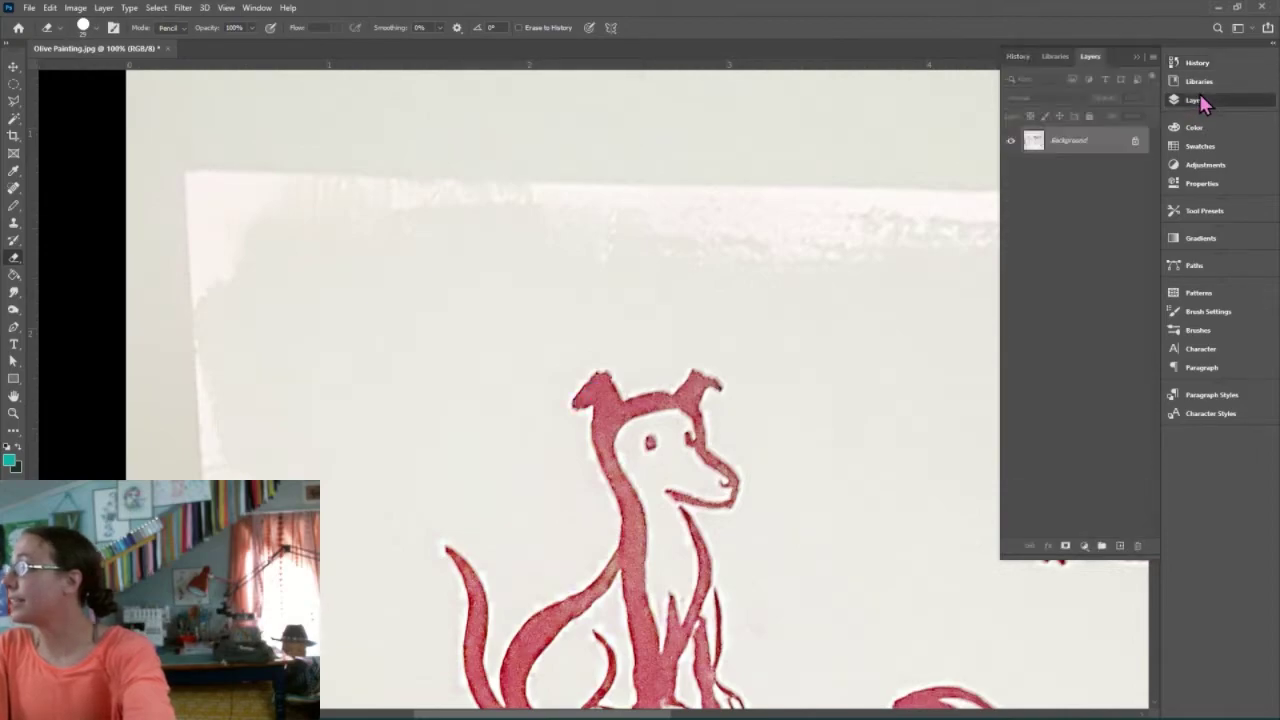
click(1120, 546)
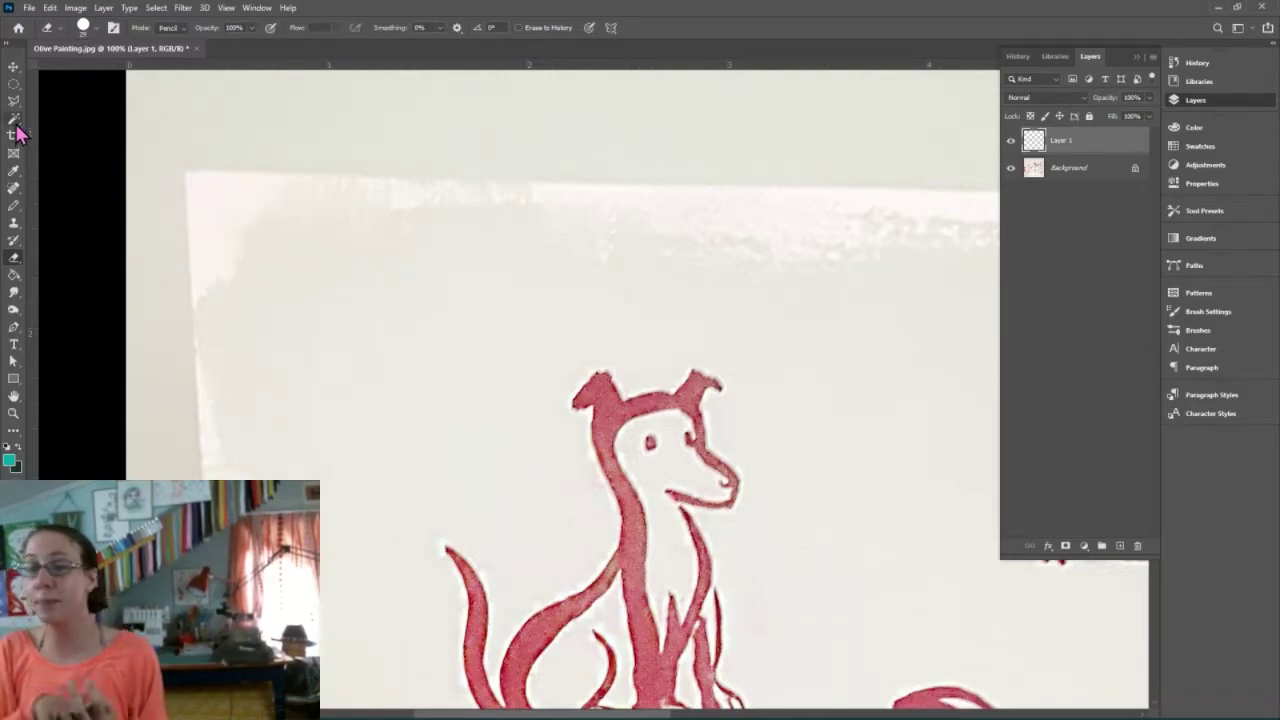
click(178, 29)
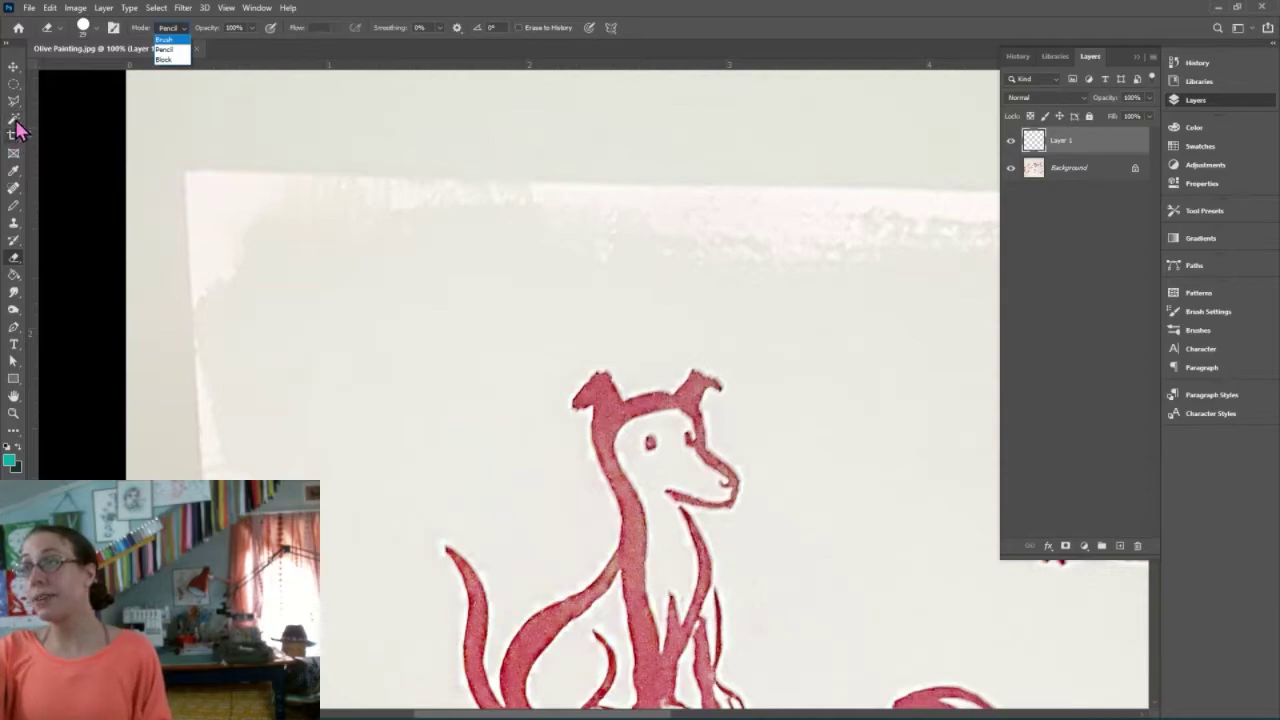
click(49, 152)
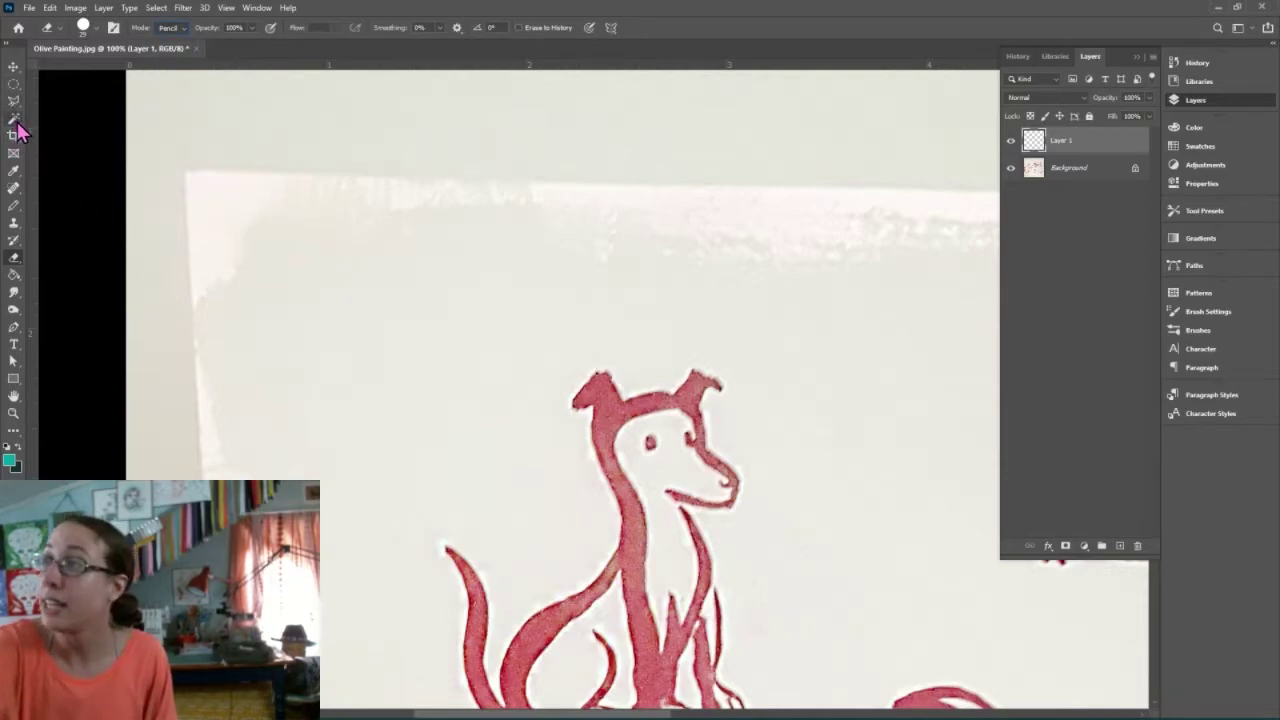
Switch to the Magic Wand and try to select the sitting dog's red lines while on the new layer
key(ctrl+minus)
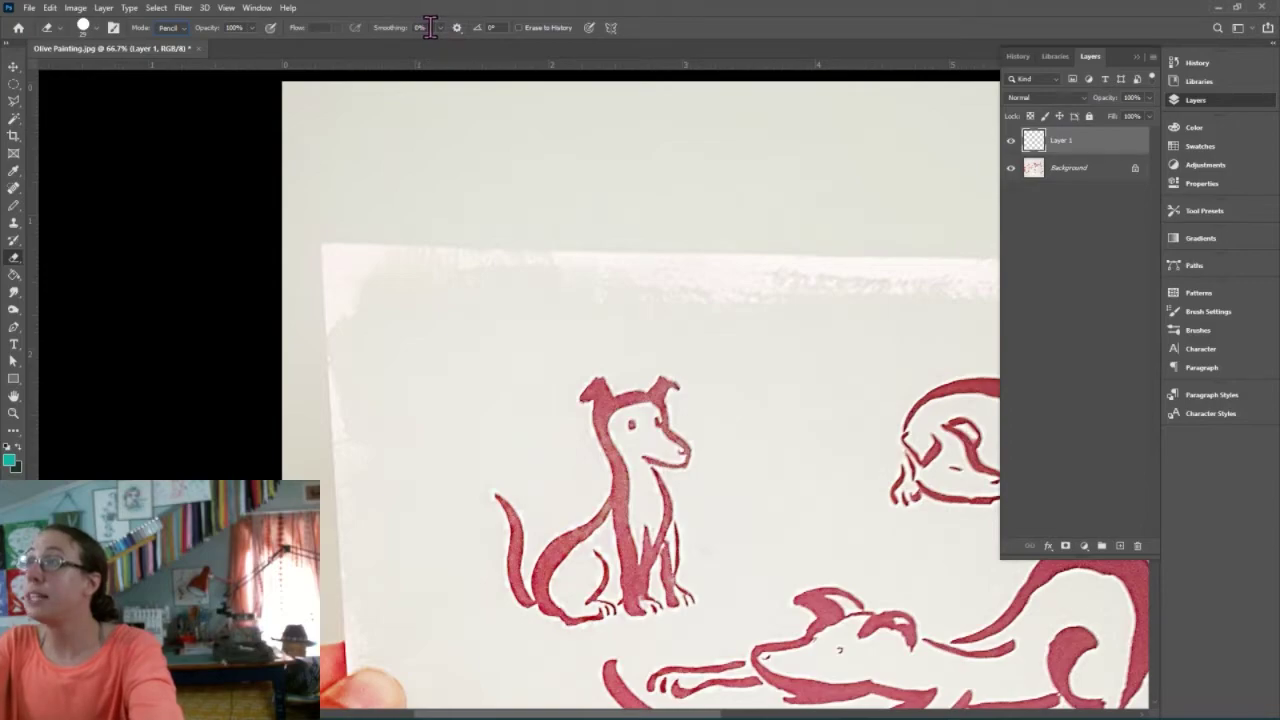
click(15, 120)
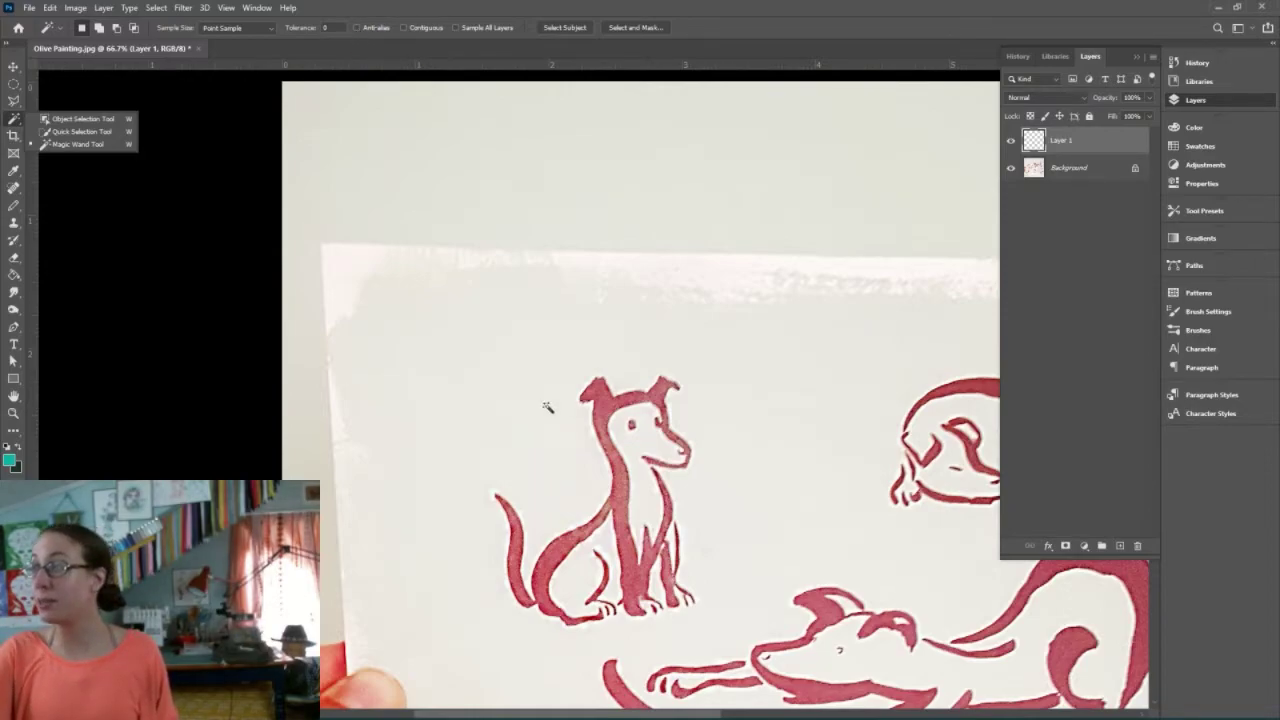
click(604, 410)
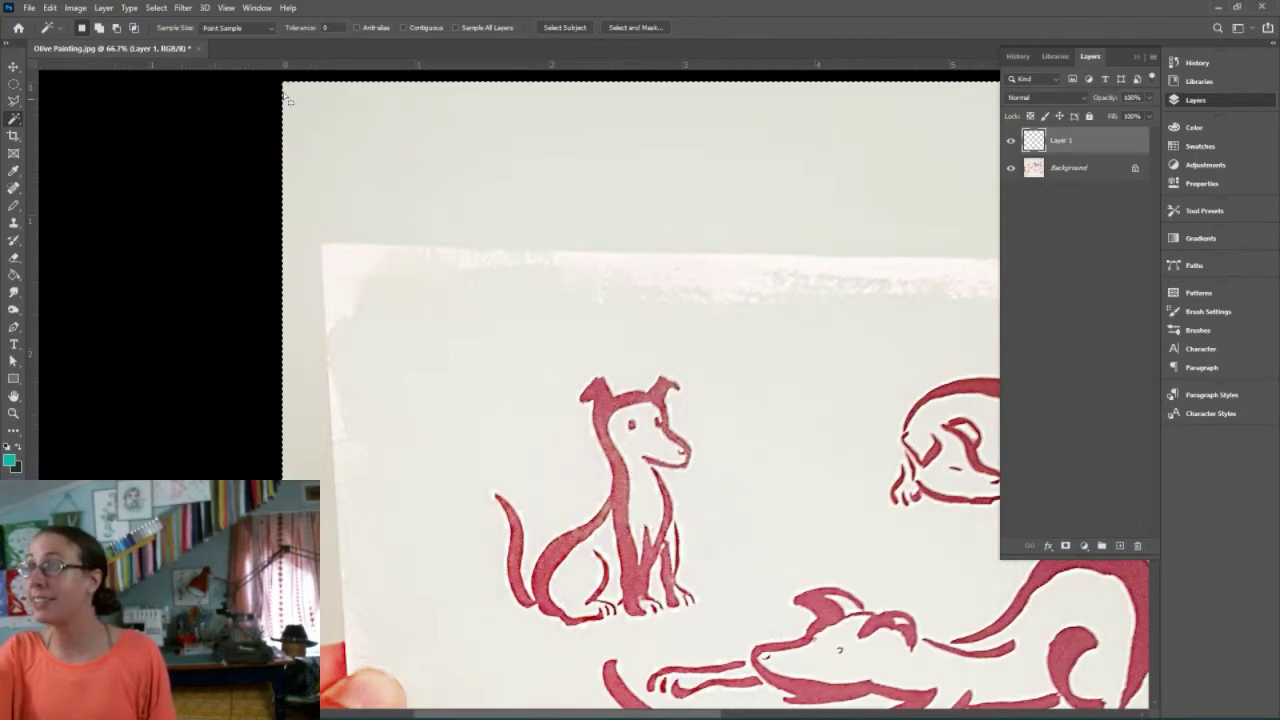
Enable Sample All Layers, set the wand tolerance to 50, and select the red lines from the sitting dog's neck
click(453, 27)
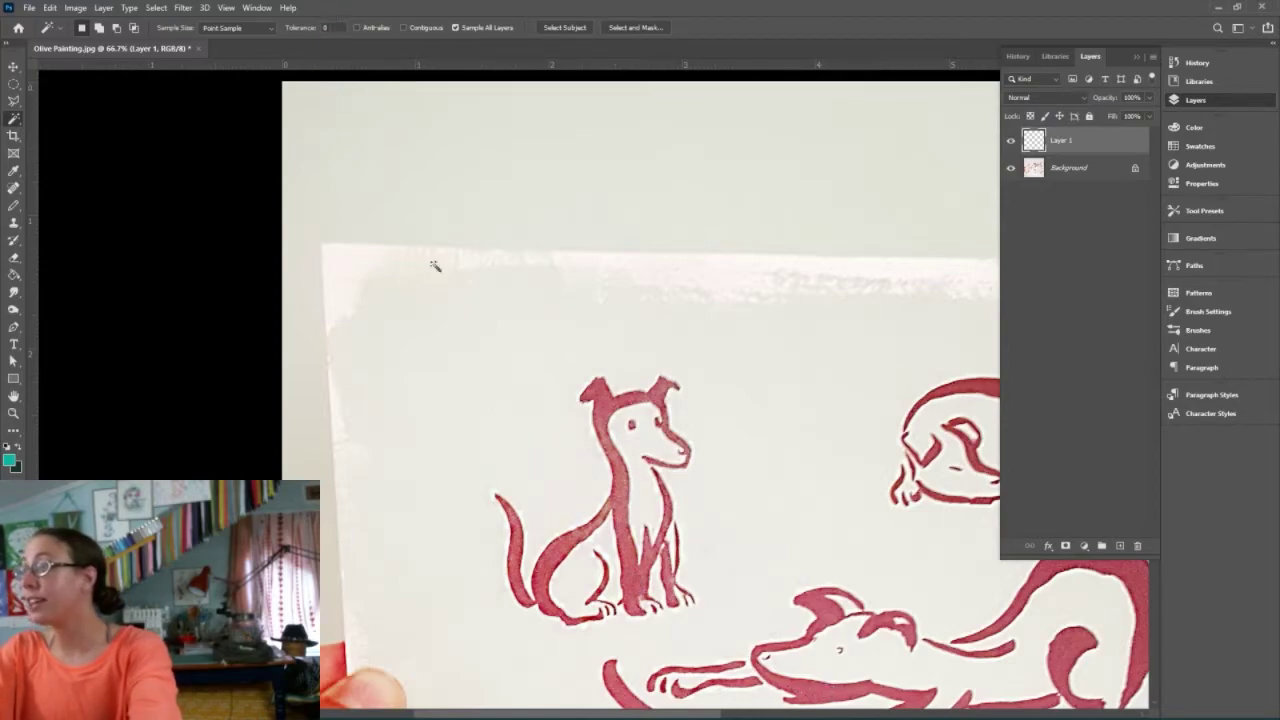
click(330, 24)
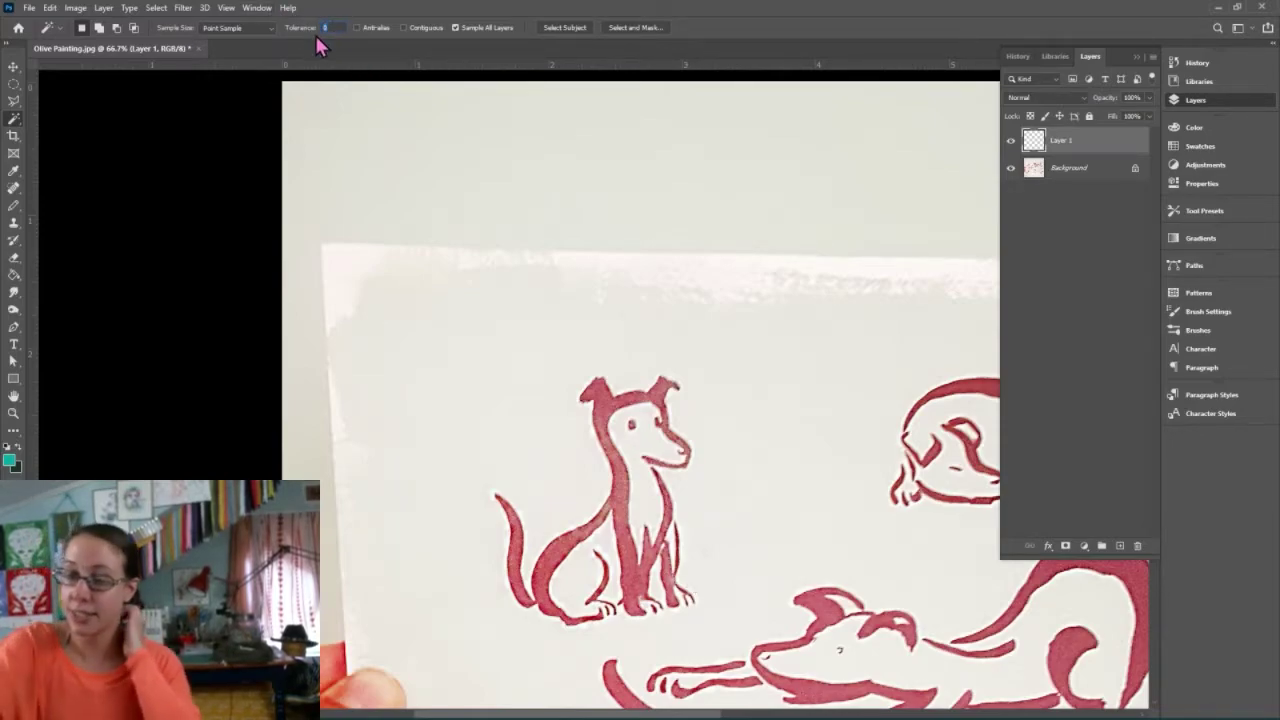
text(50)
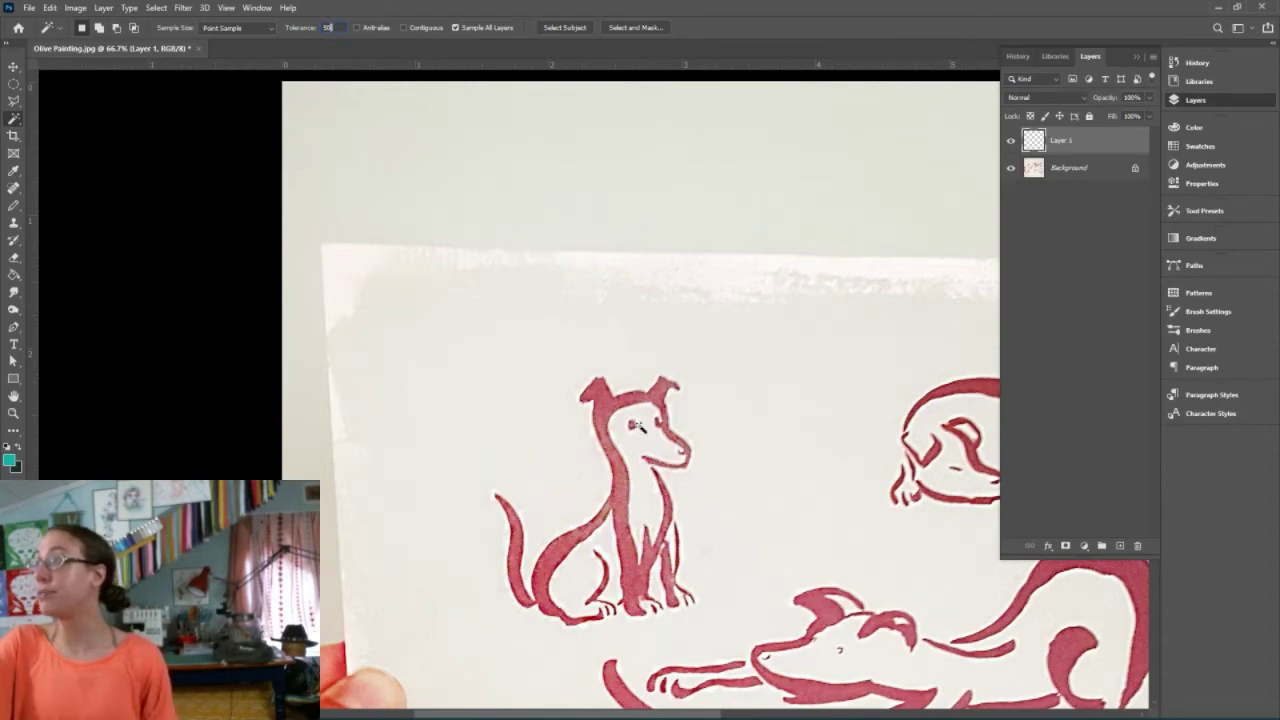
click(622, 483)
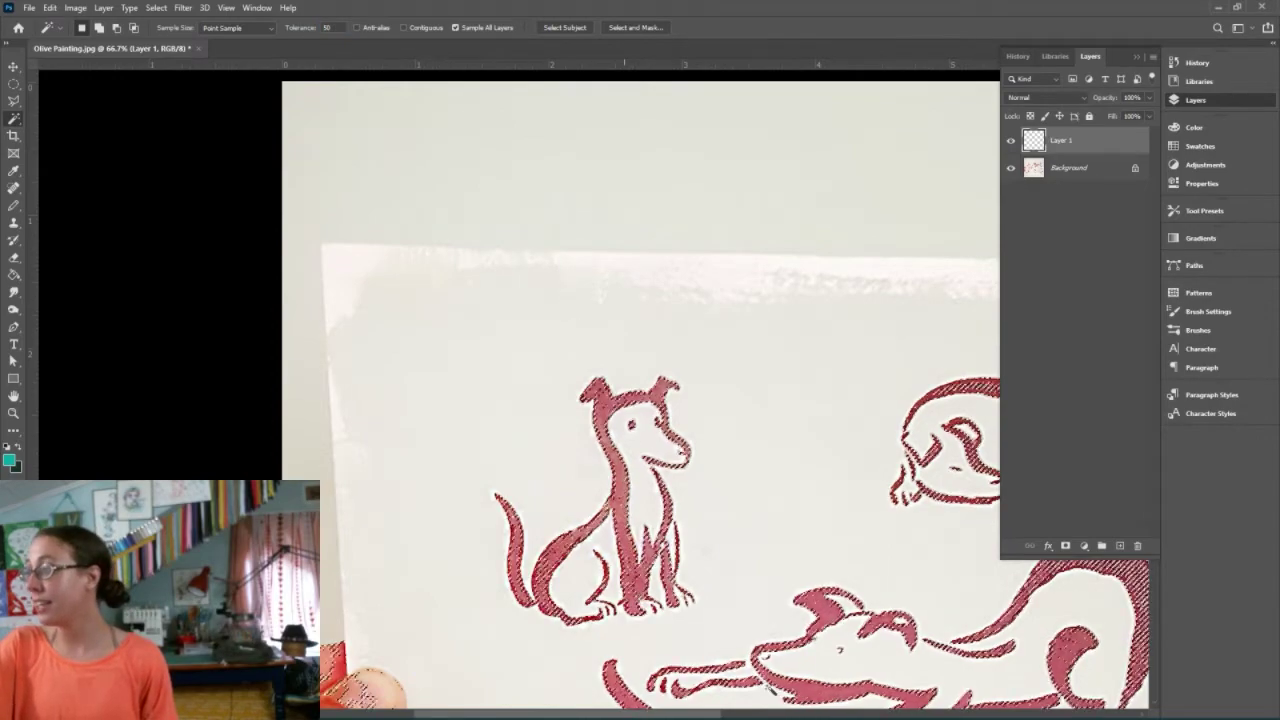
Turn on Contiguous for the Magic Wand, clear the selection, and reselect only the sitting dog's connected lines
click(328, 27)
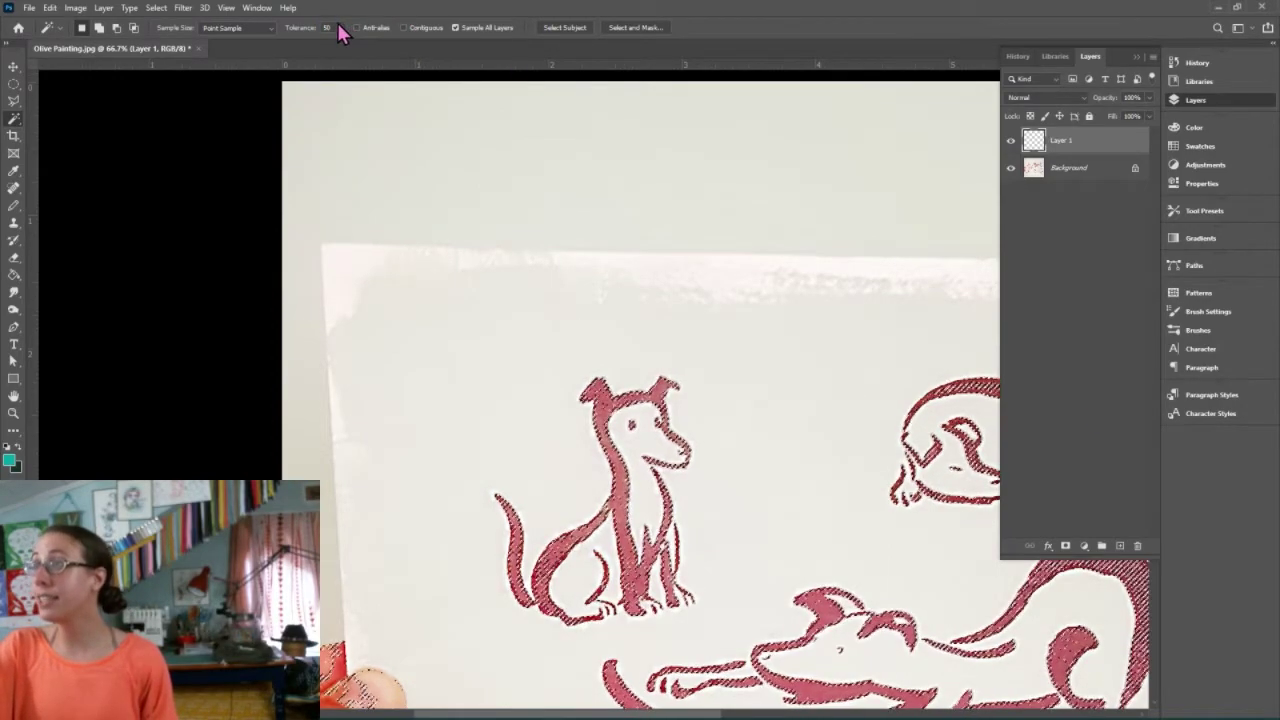
click(403, 27)
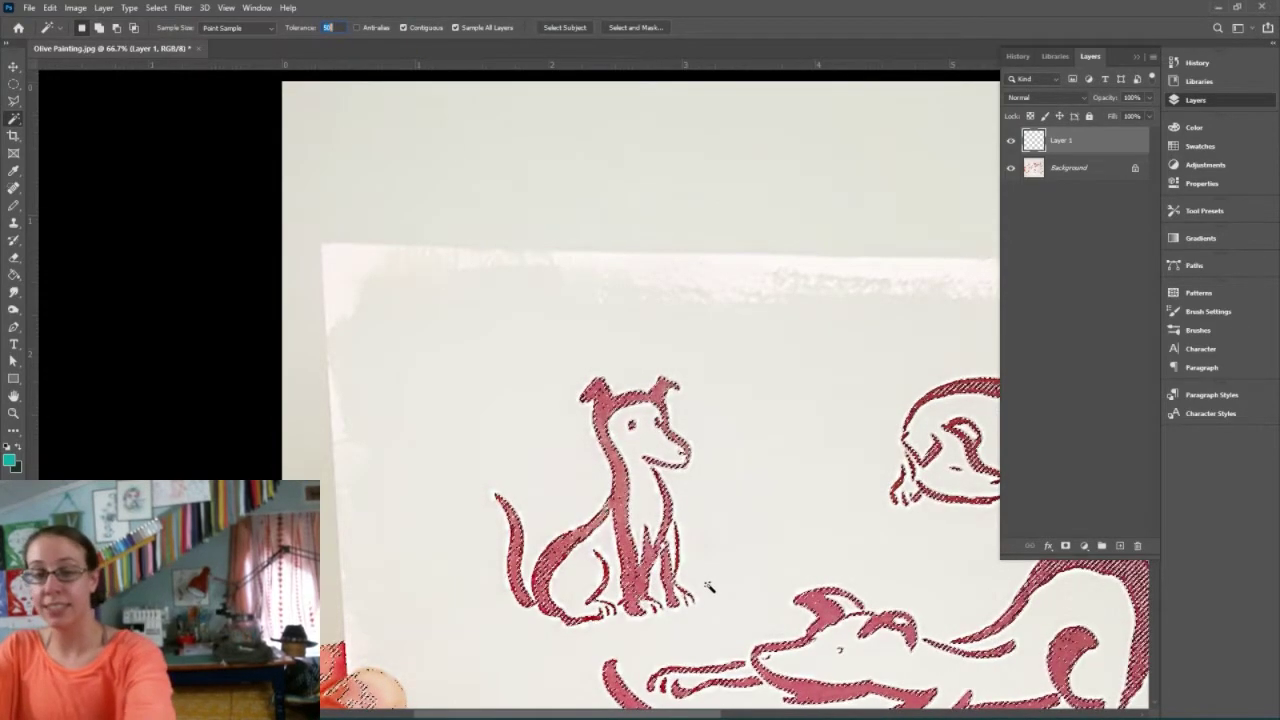
key(ctrl+d)
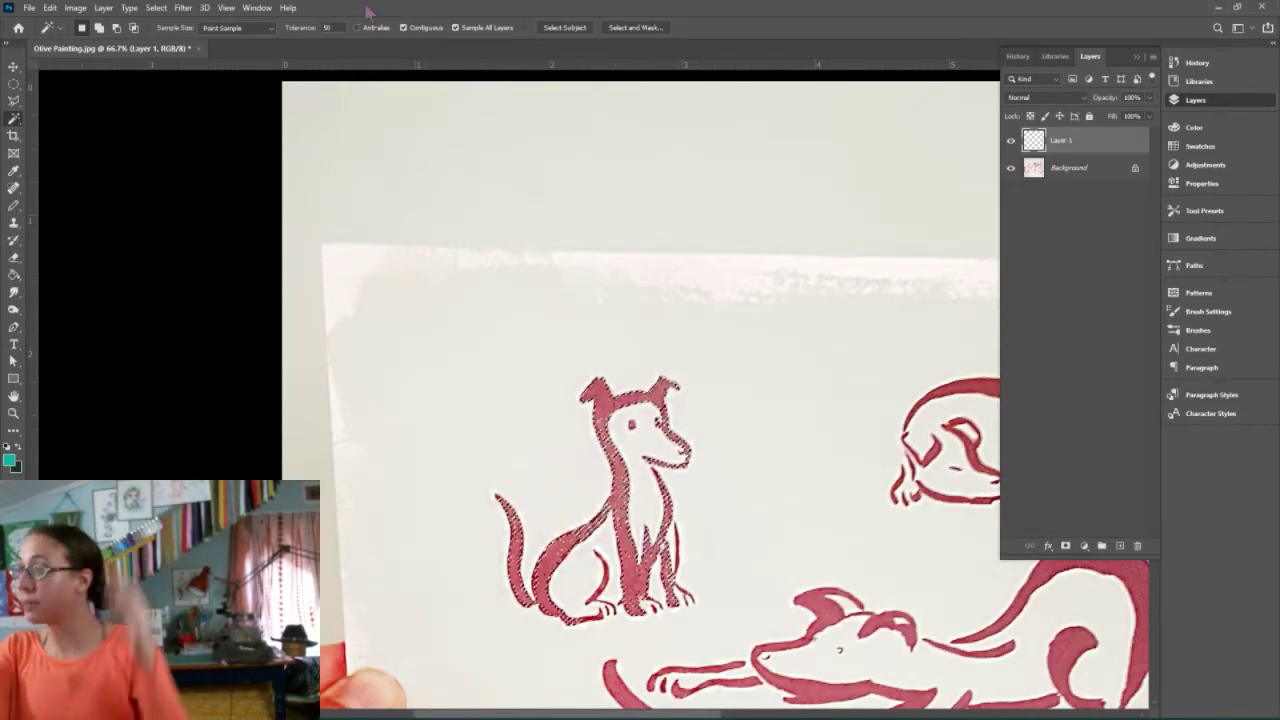
Raise the Magic Wand tolerance to 100 and reselect the sitting dog's lines
click(326, 27)
text(10)
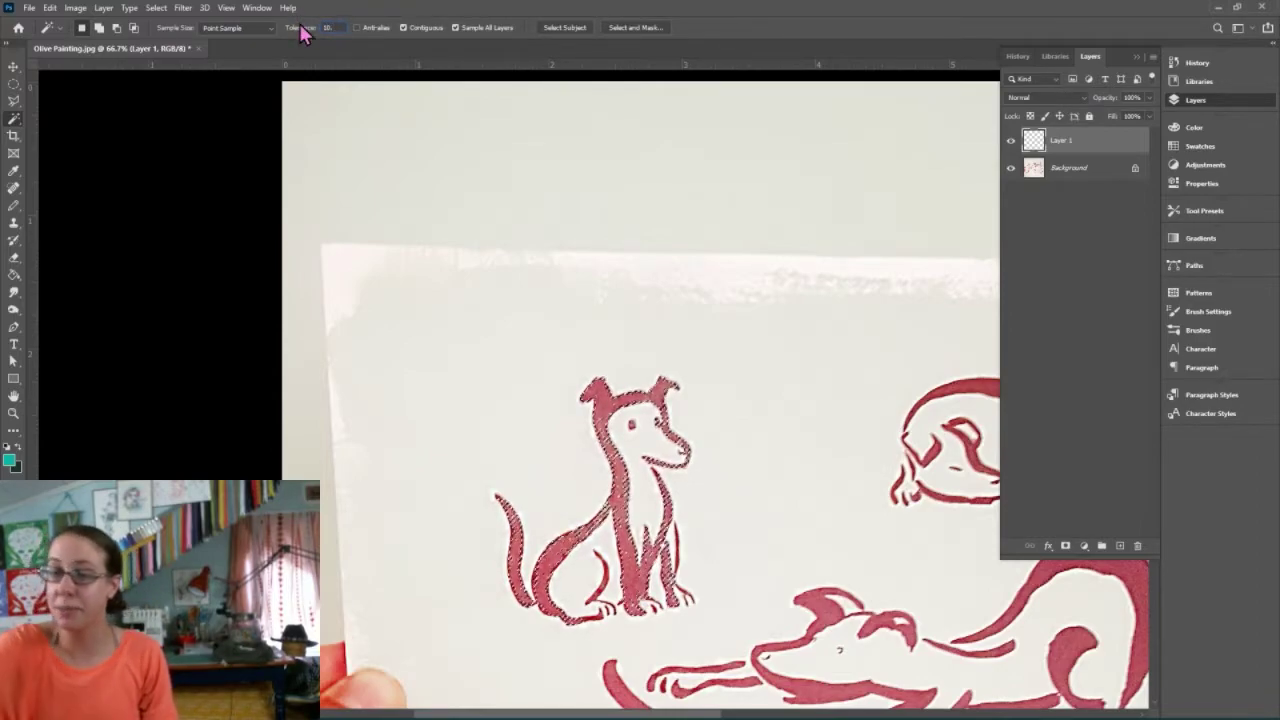
text(0)
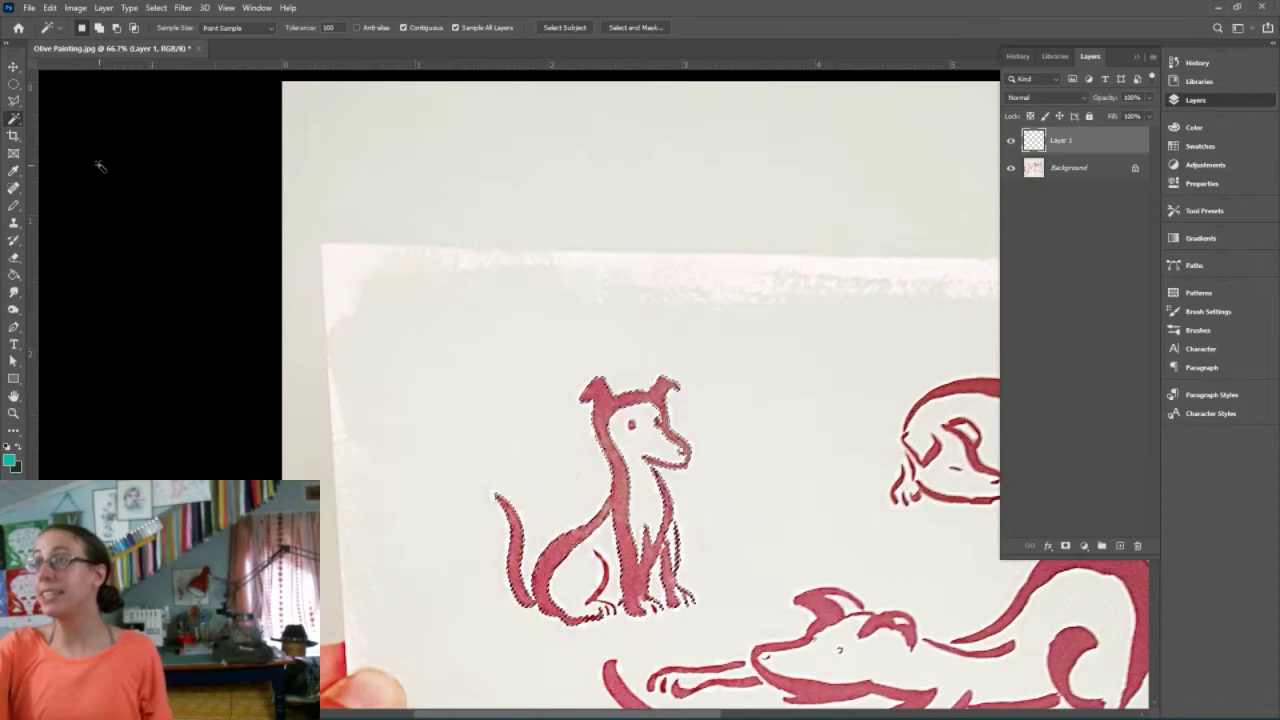
Try to fill the gaps in the sitting dog's head selection by adding Lasso areas over the ear and forehead
key(l)
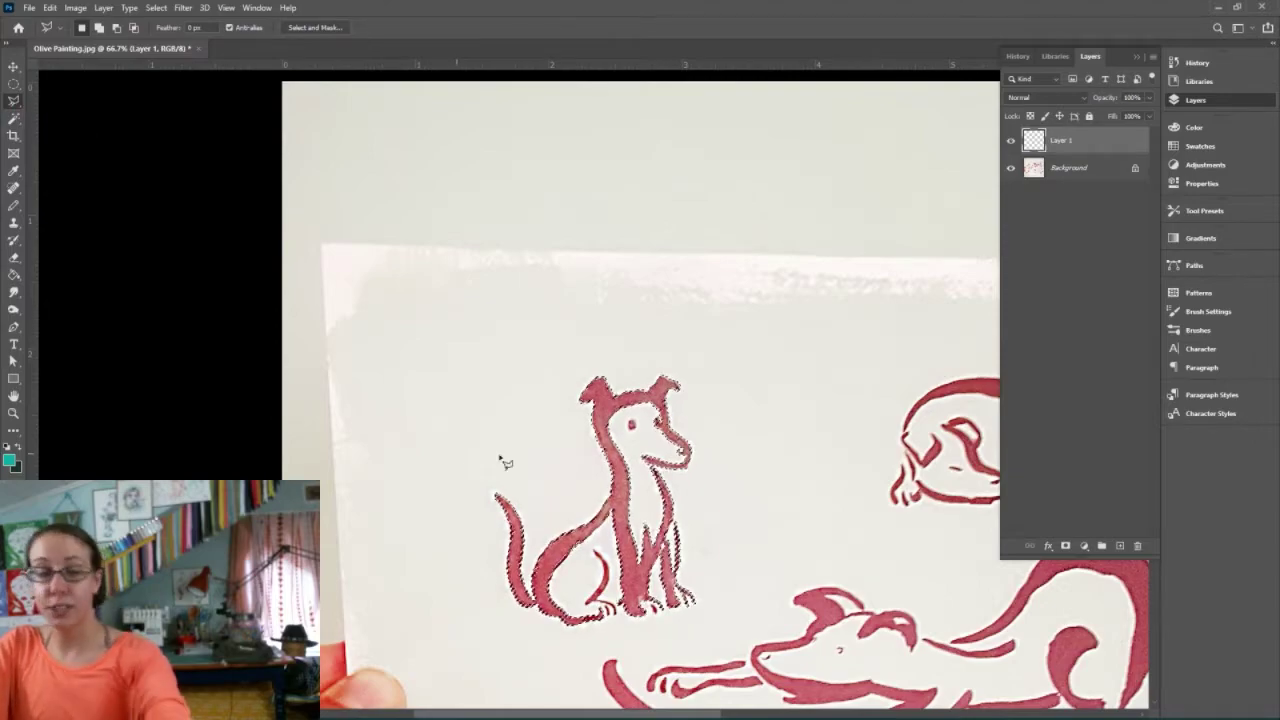
key(shift)
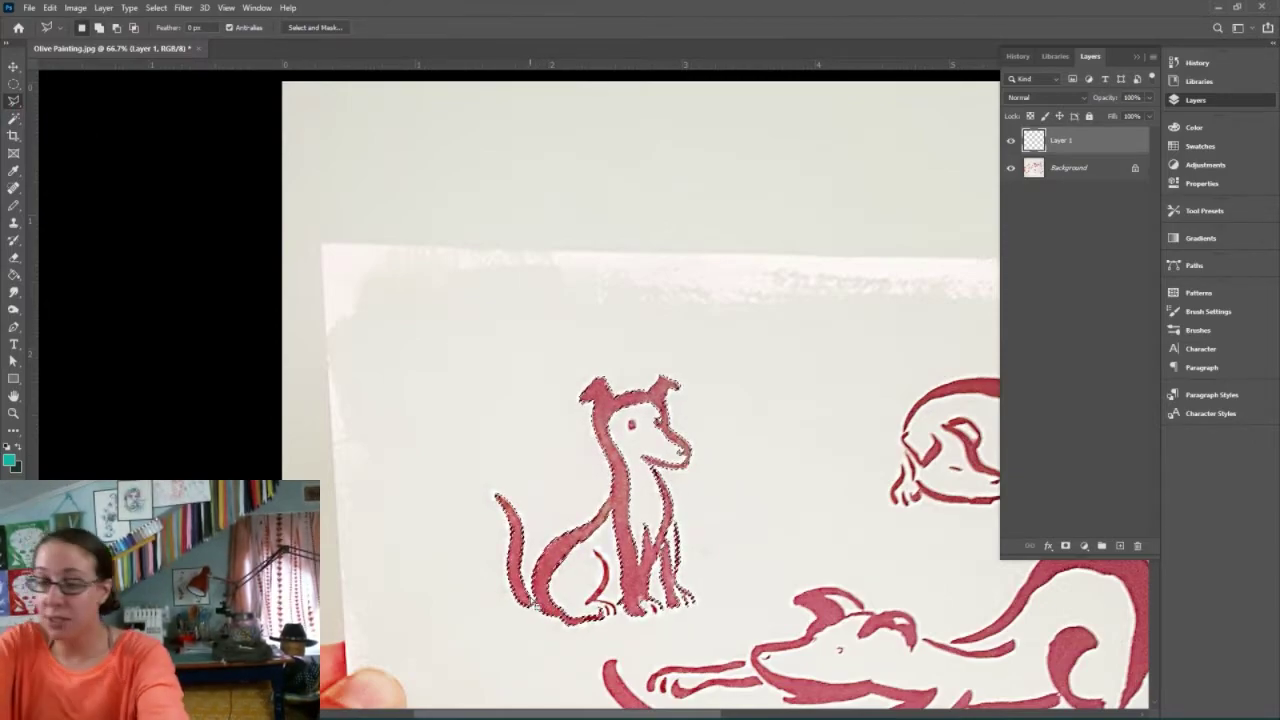
key(ctrl+plus)
key(ctrl+plus)
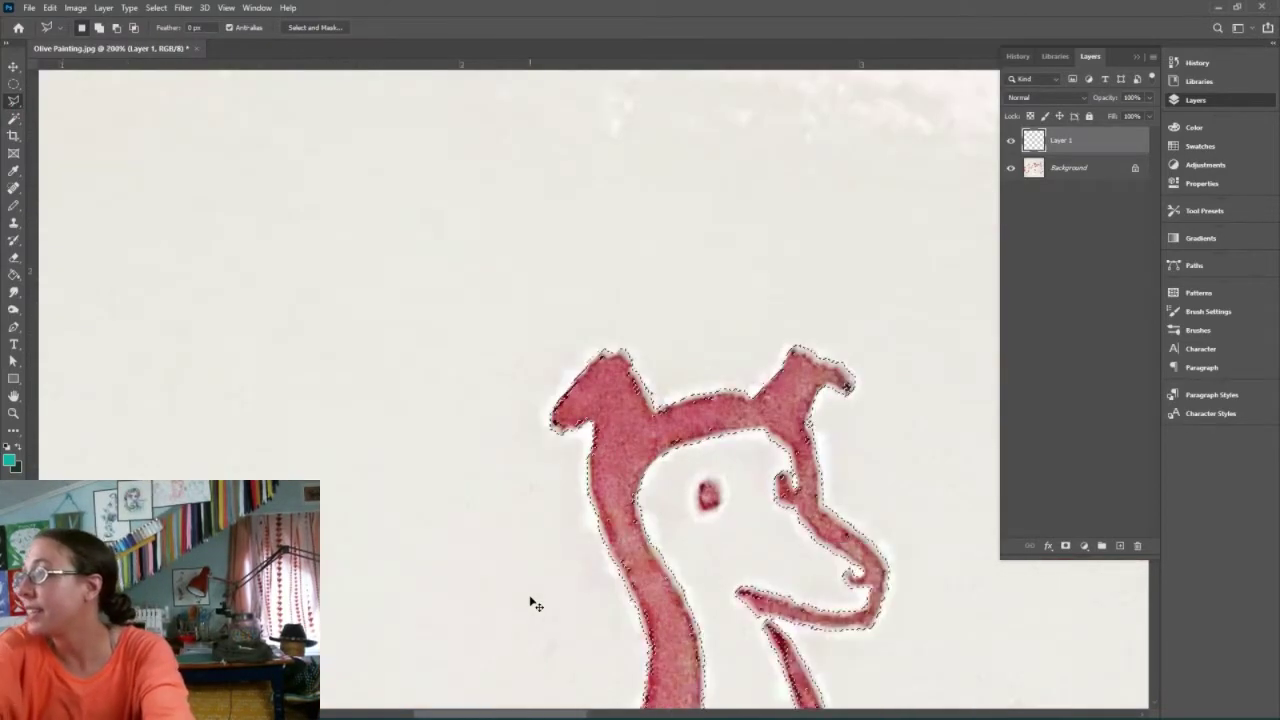
key(ctrl+plus)
click(503, 443)
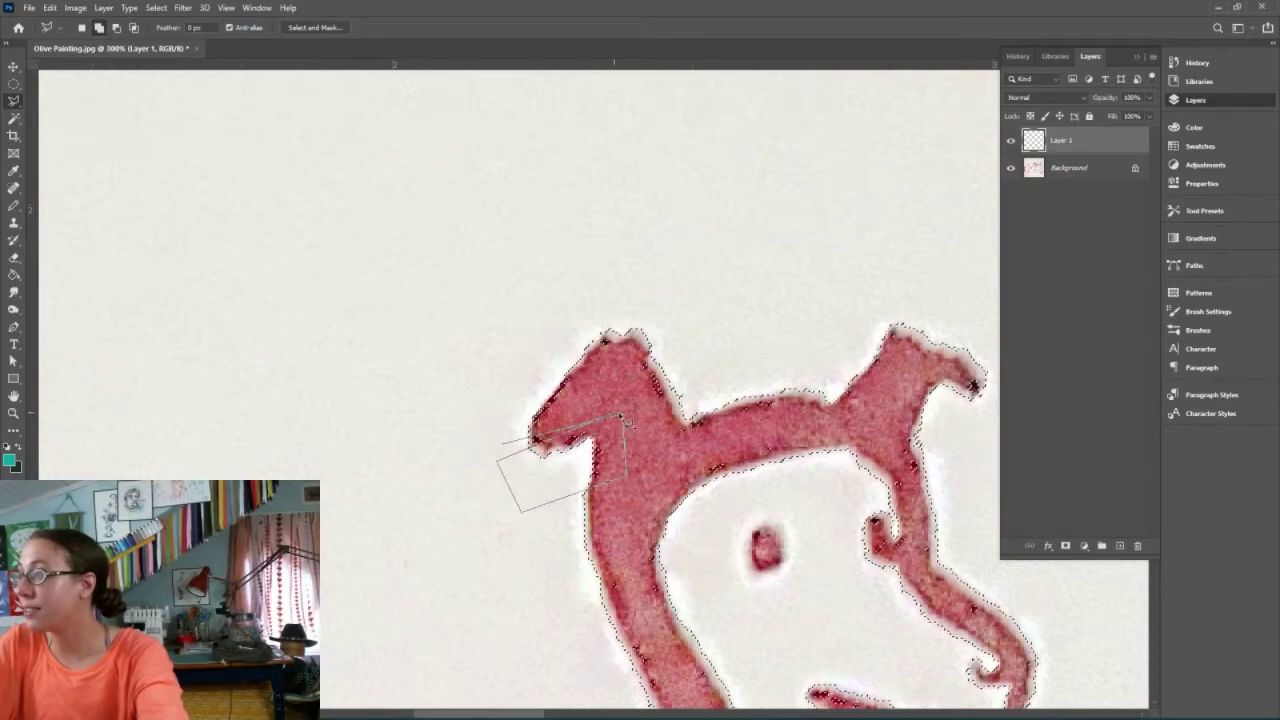
key(Escape)
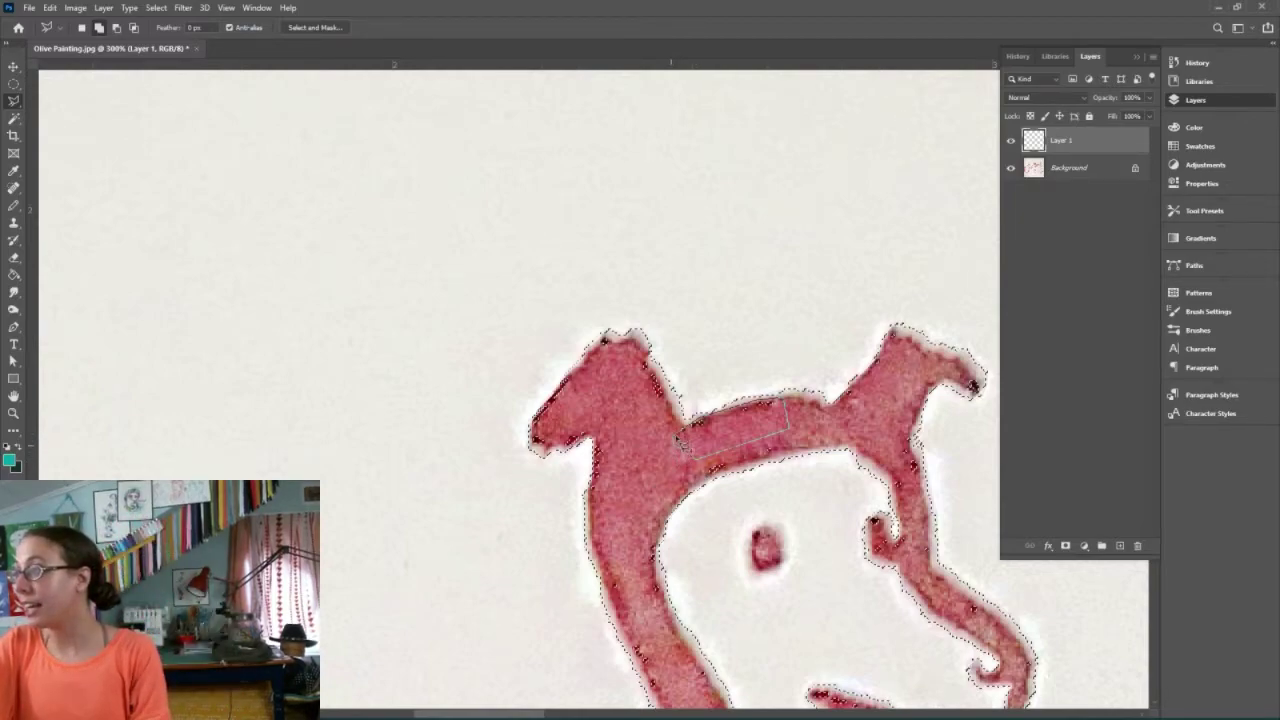
click(678, 439)
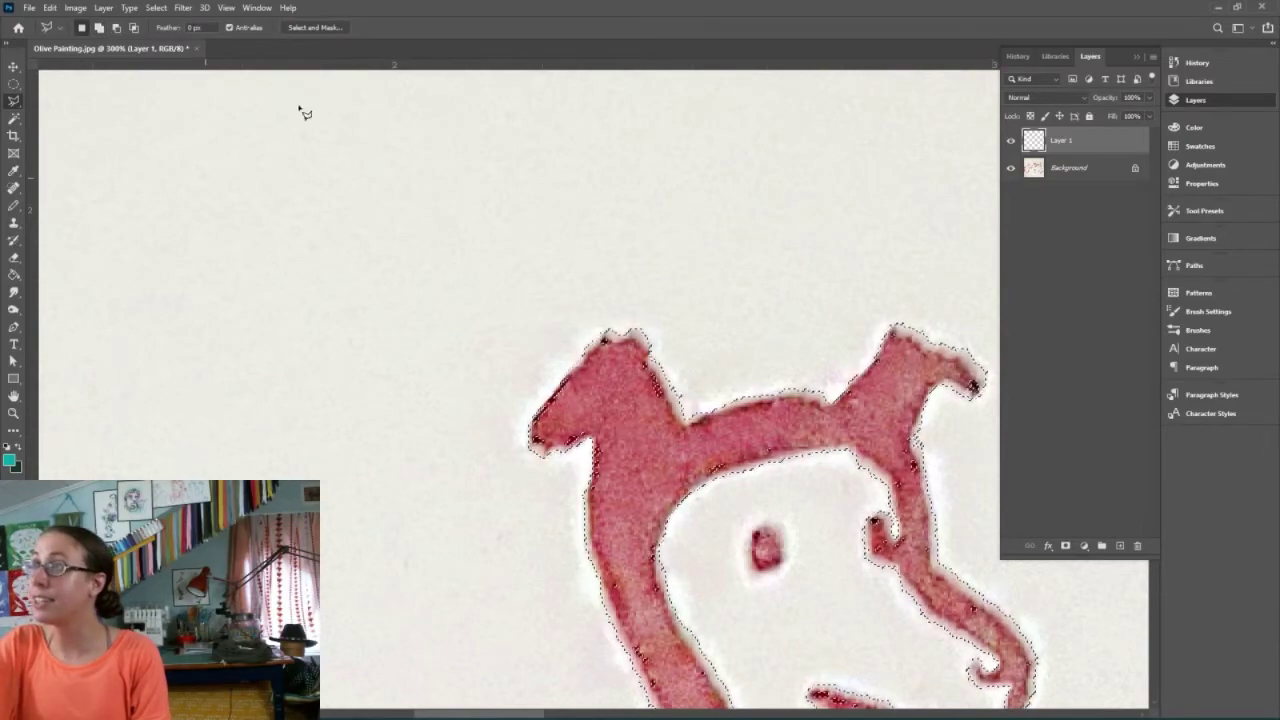
Enter Select and Mask for the dog's selection, compare the Overlay view, and set the view to Black & White
click(13, 120)
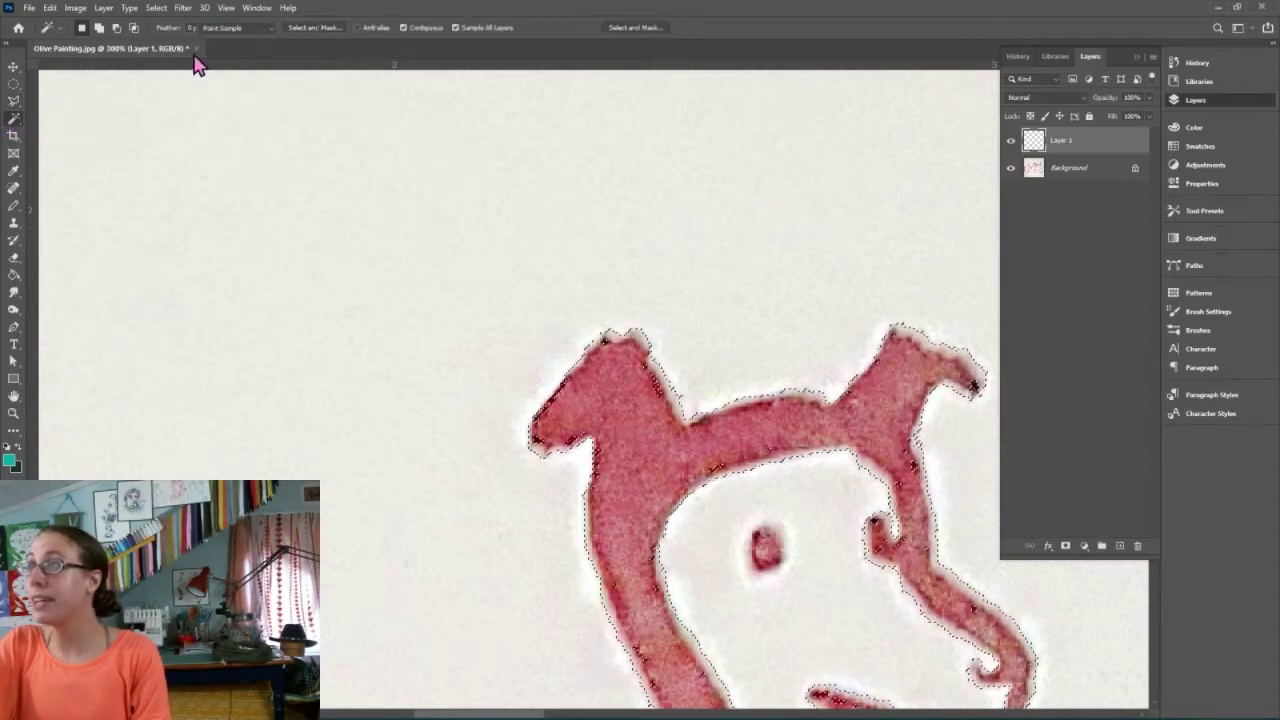
click(636, 28)
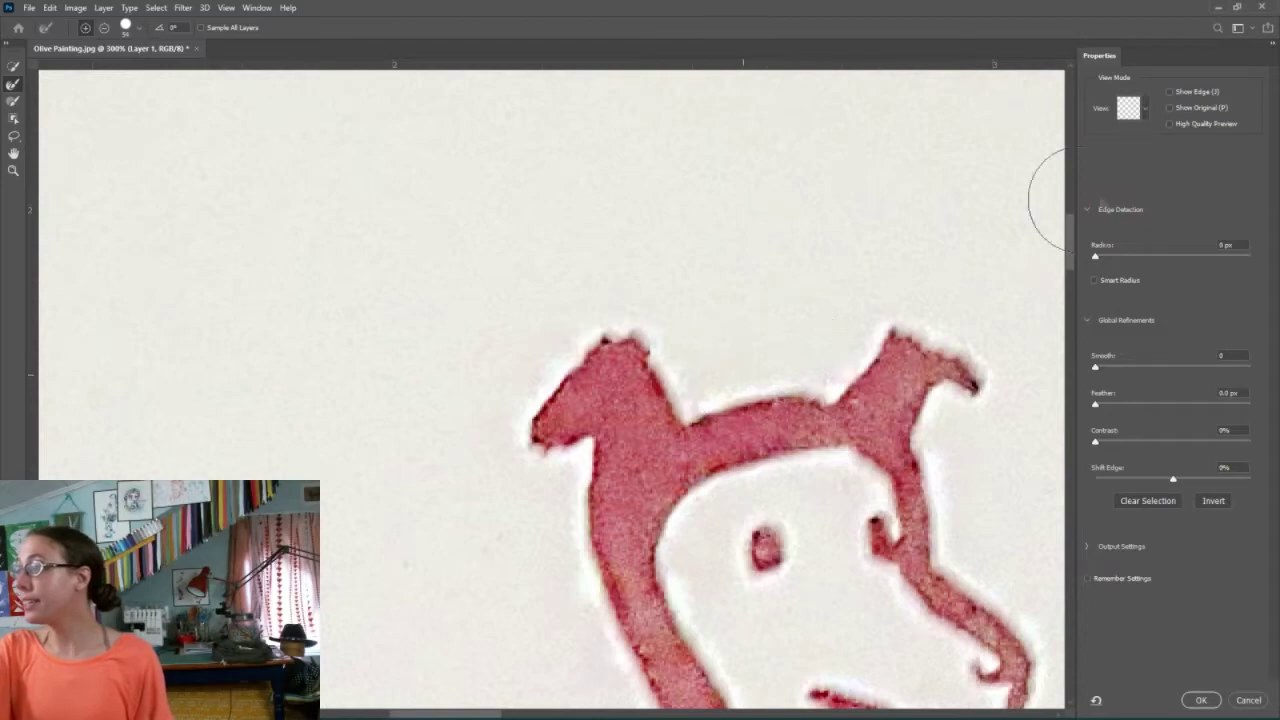
click(1146, 117)
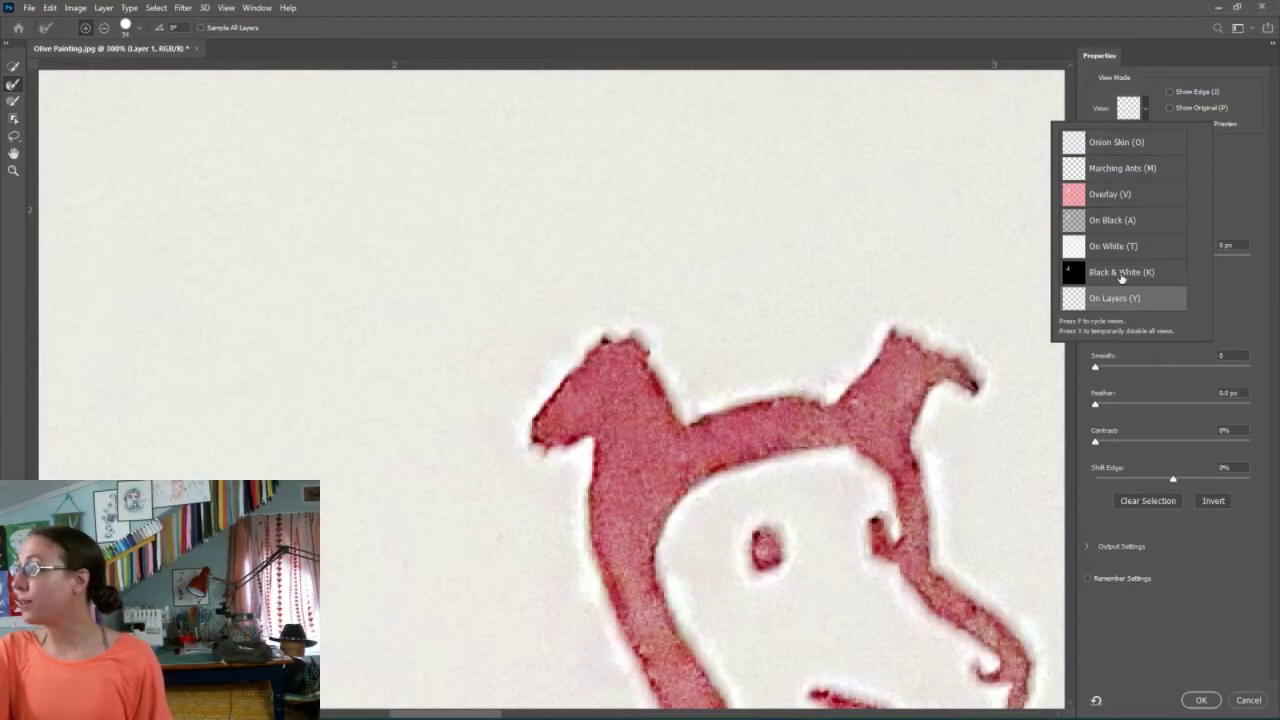
click(1121, 276)
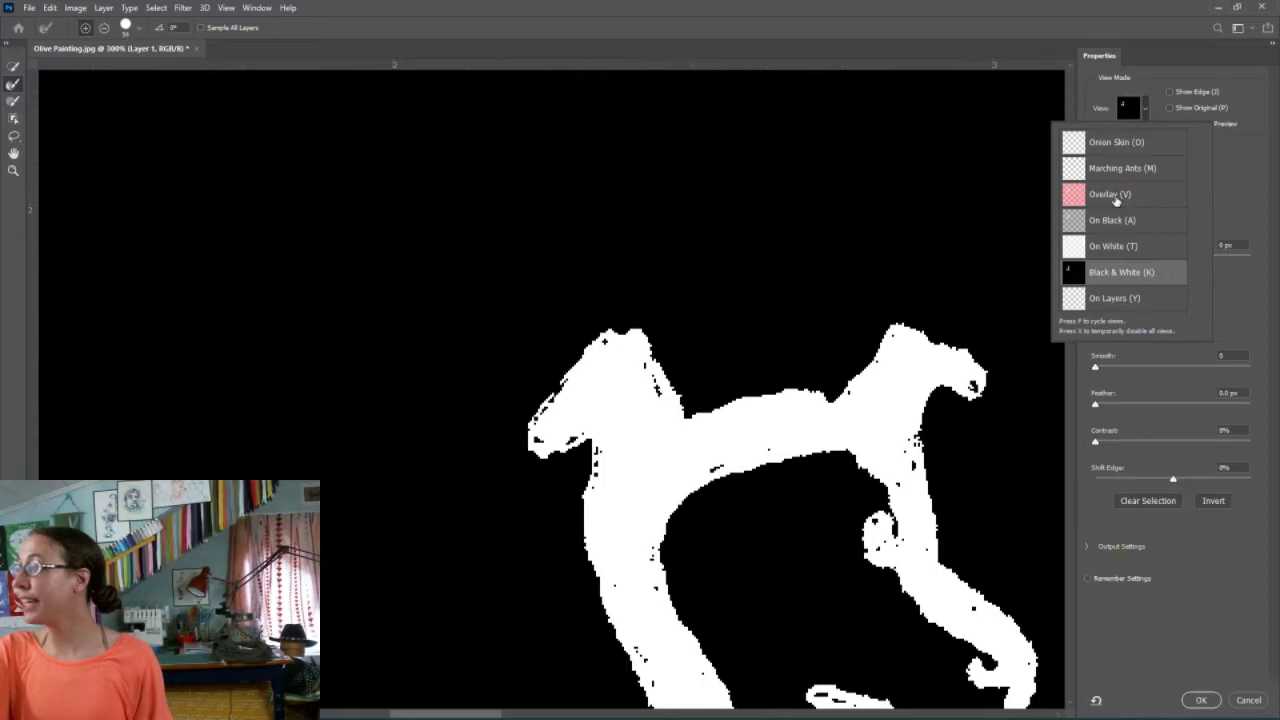
click(1115, 199)
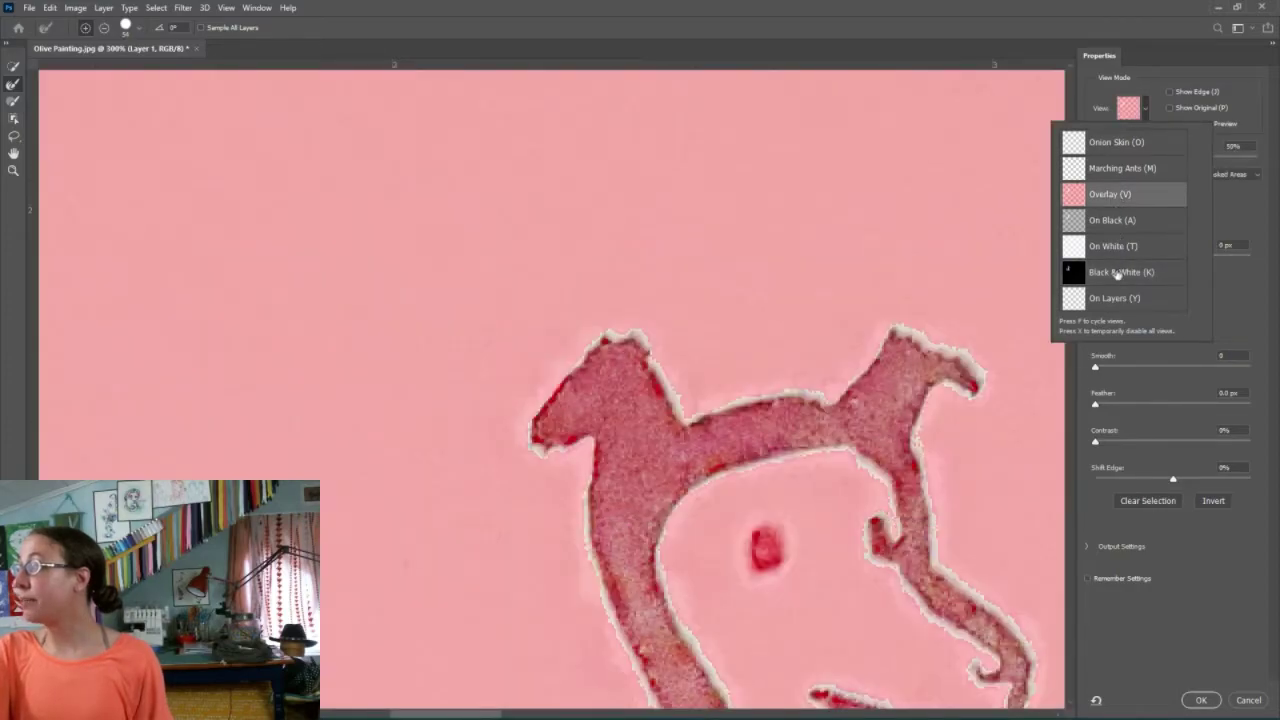
click(1117, 274)
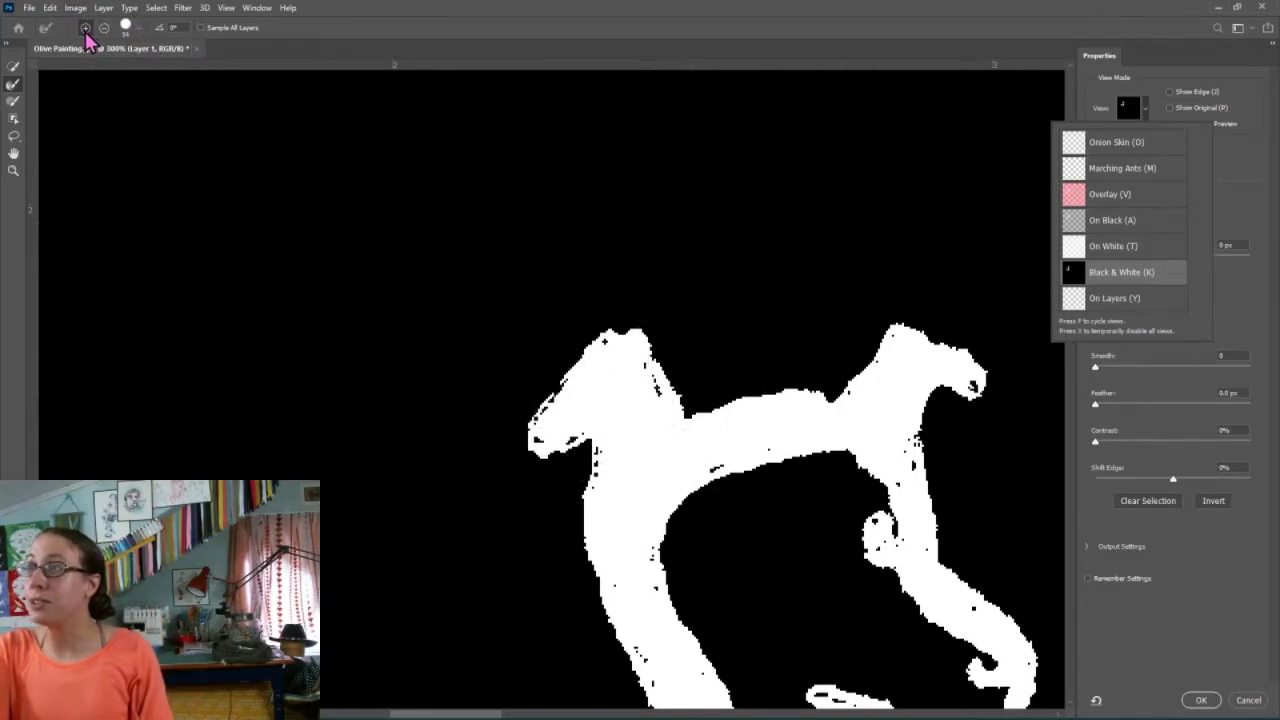
key(Escape)
Try the Refine Edge Brush at 22 px over the dog's left-hand ear, and undo the strokes
click(139, 32)
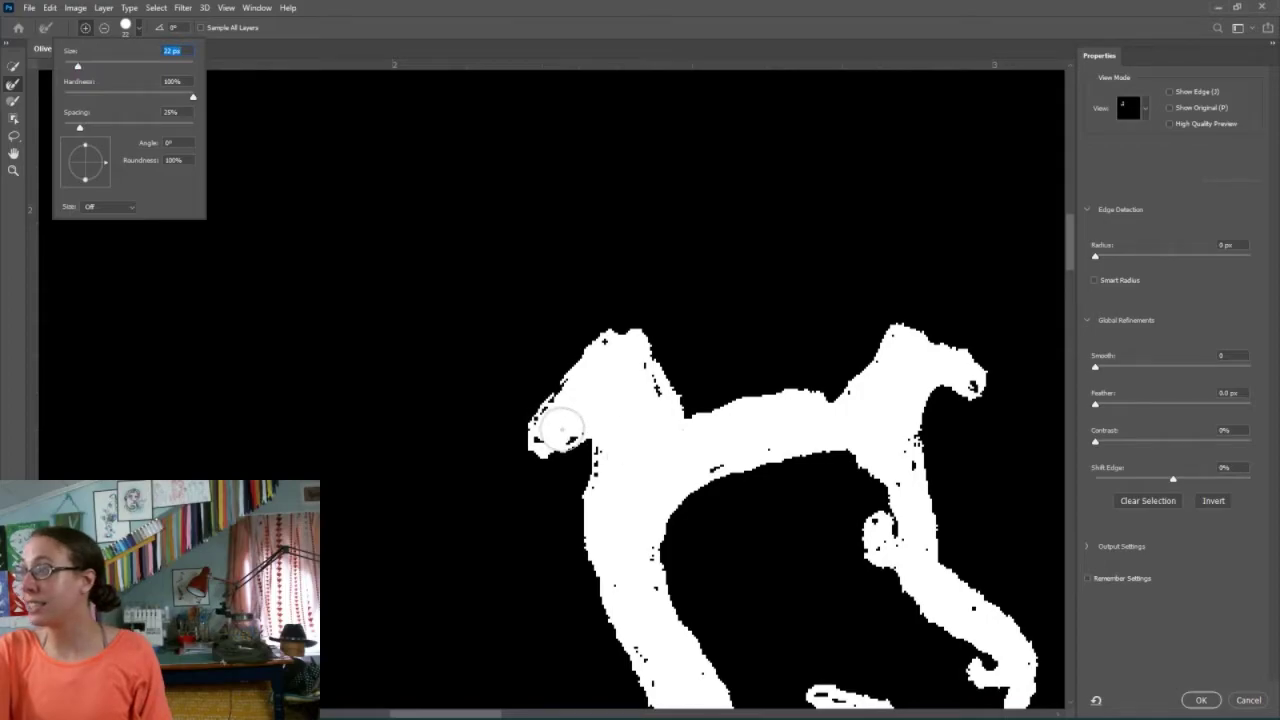
click(552, 435)
mouse_move(552, 435)
mouse_down()
mouse_move(540, 430)
mouse_move(720, 451)
mouse_up()
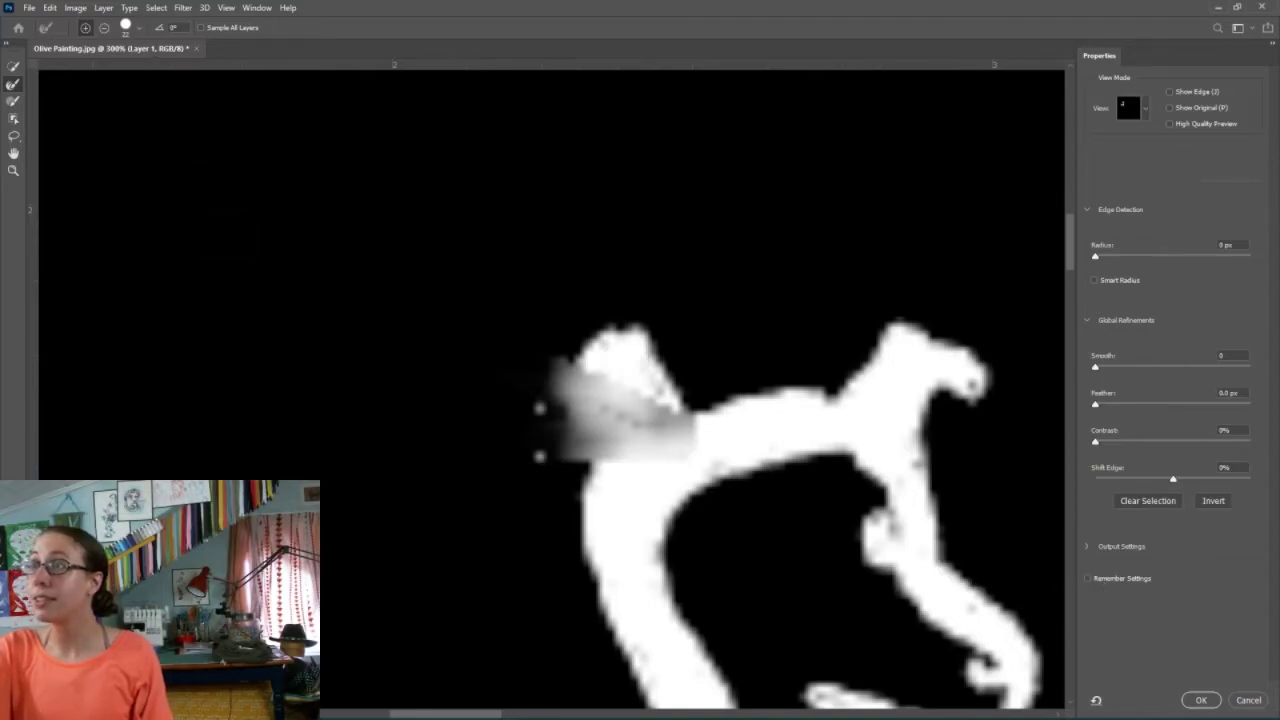
click(558, 405)
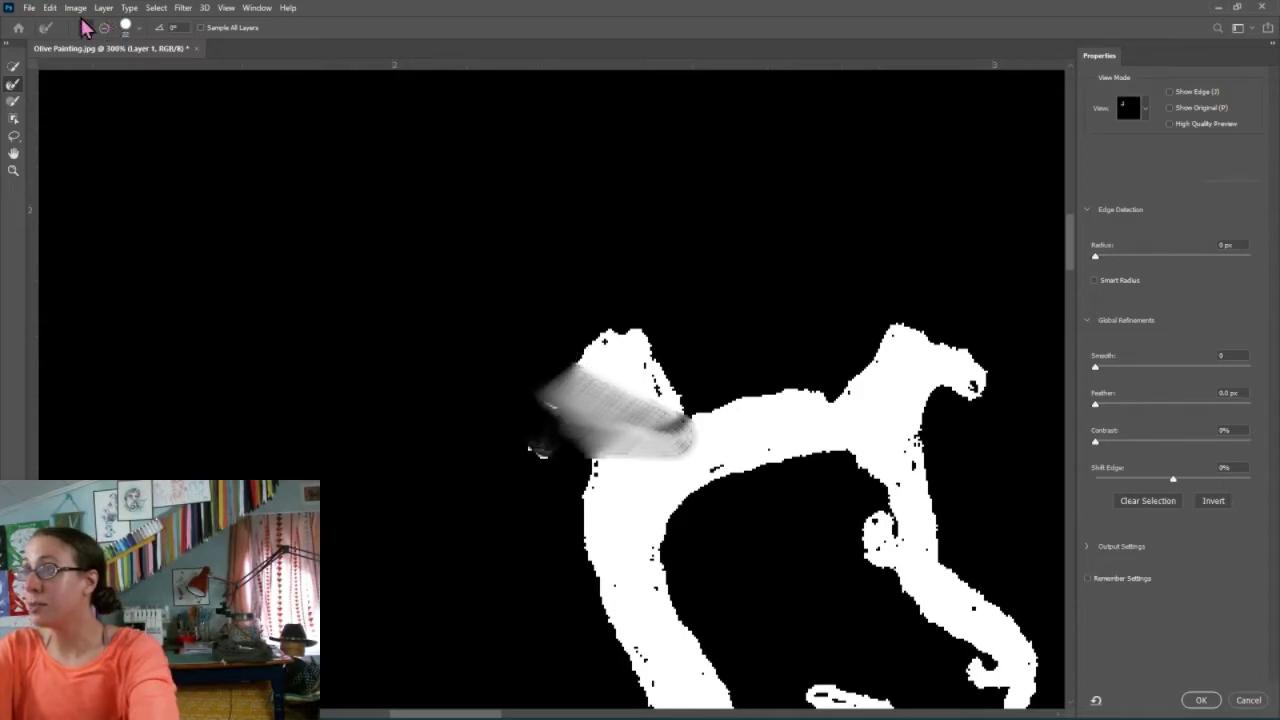
click(48, 8)
click(52, 28)
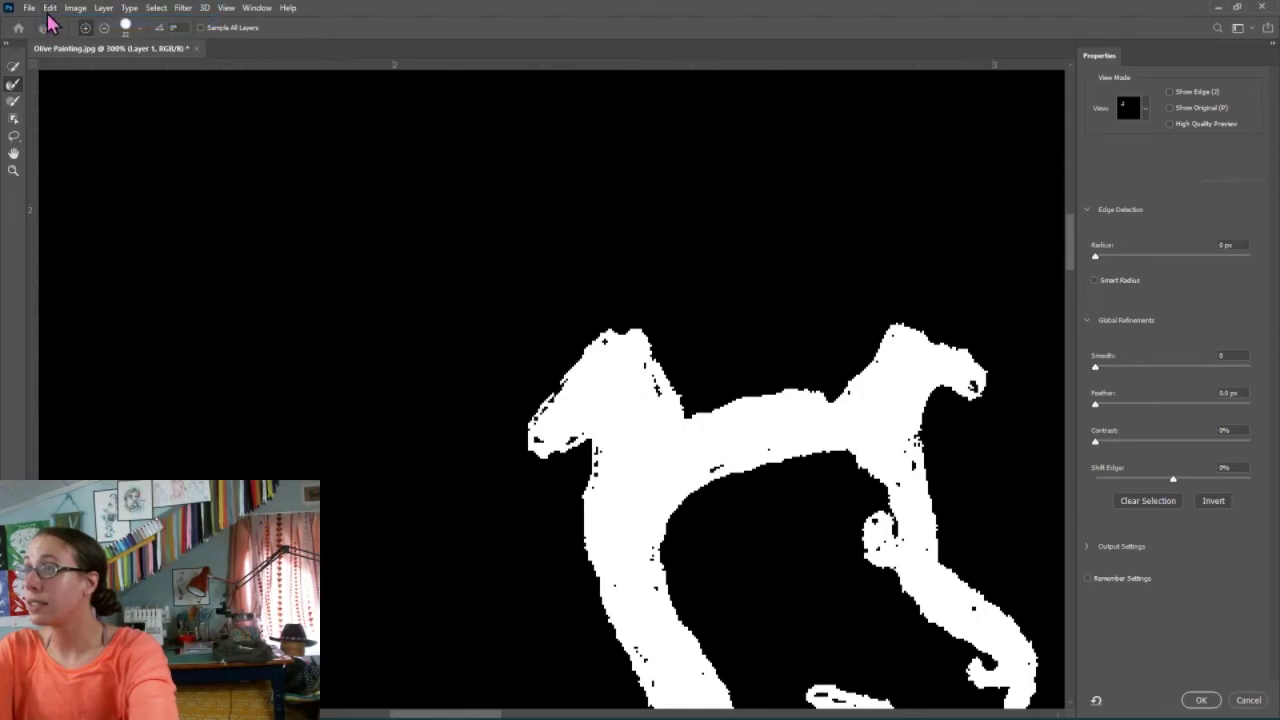
Try painting over the left-hand ear's gaps with a smaller Brush, and undo the strokes
click(13, 70)
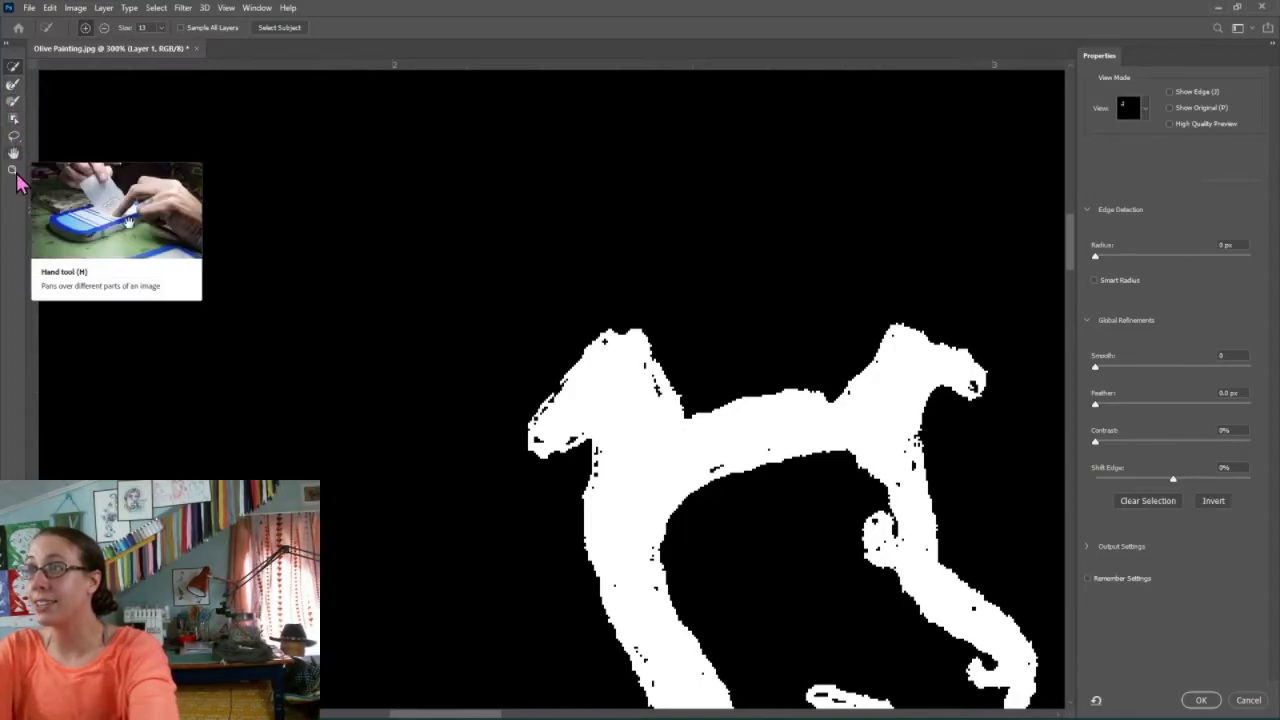
click(13, 101)
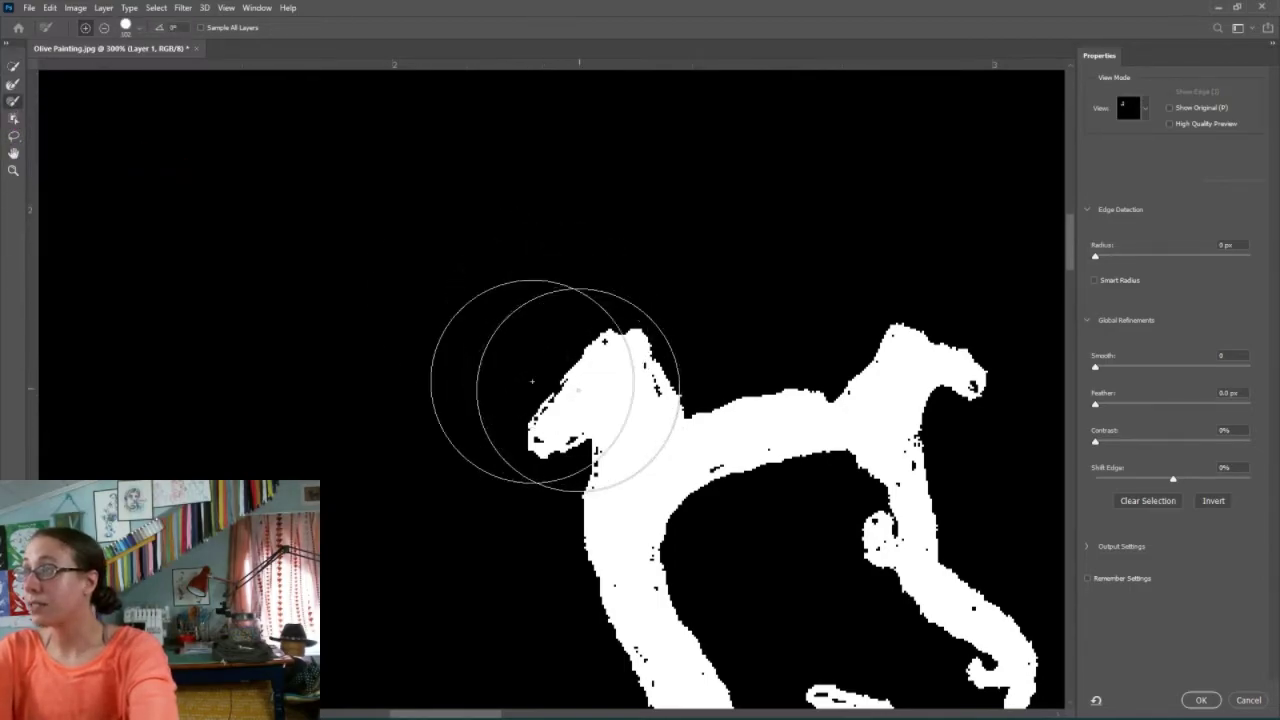
click(139, 29)
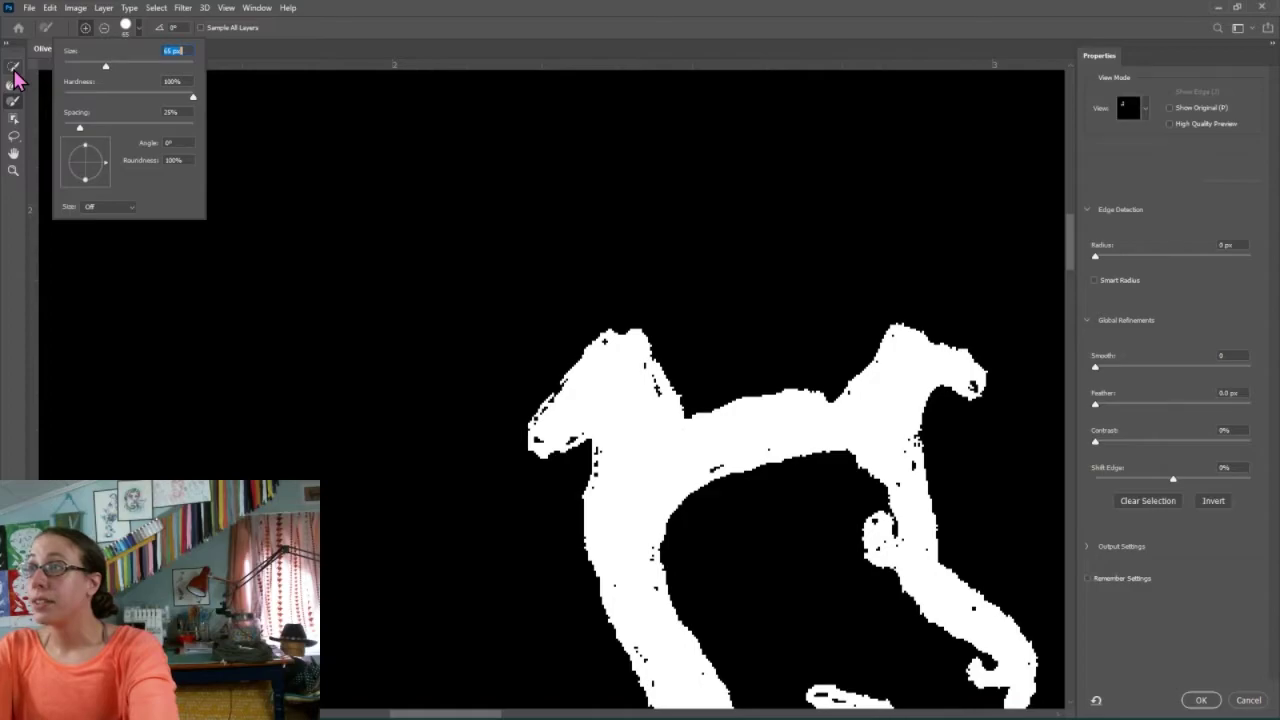
drag(92, 72, 89, 72)
drag(587, 388, 586, 414)
drag(80, 68, 75, 68)
drag(564, 426, 557, 432)
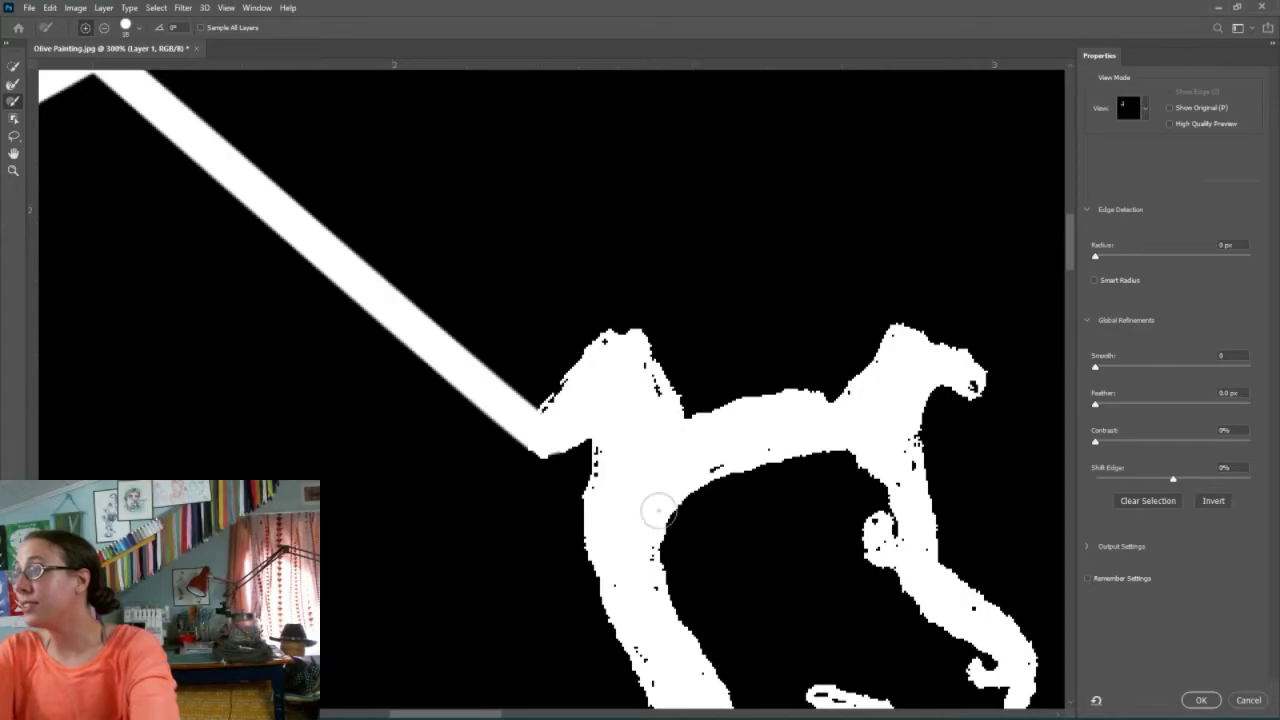
shift+click(547, 422)
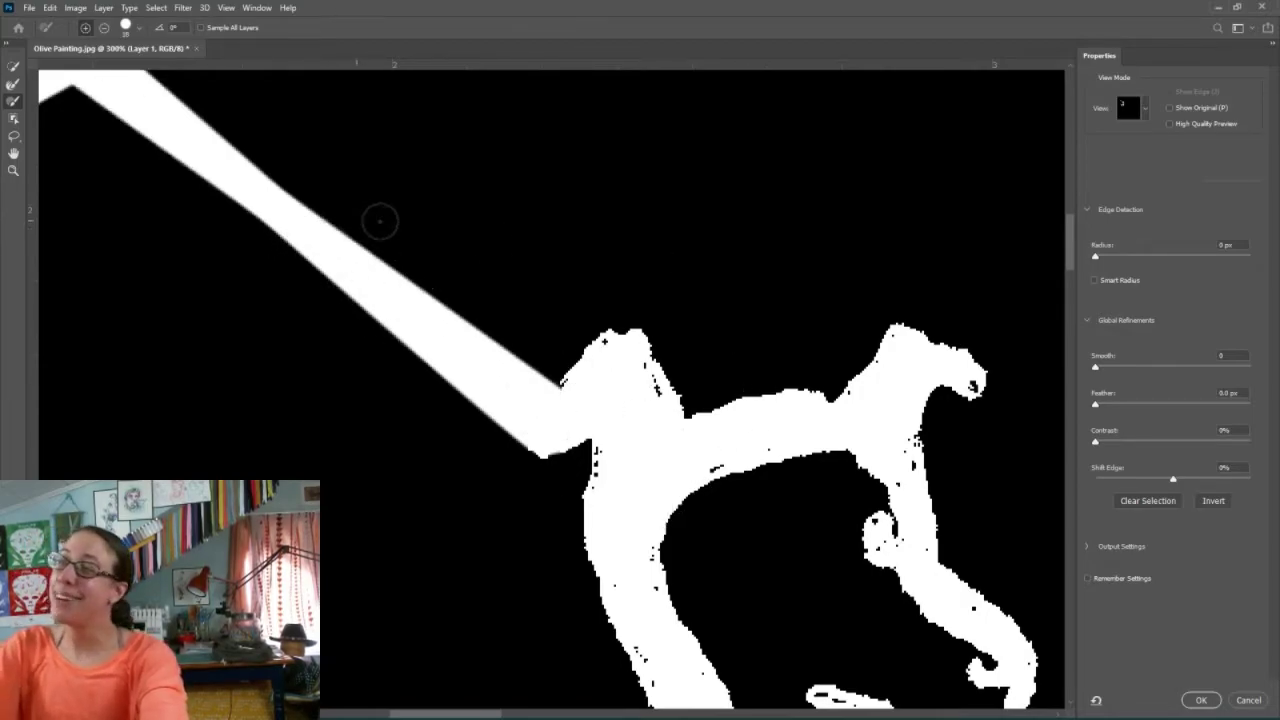
key(z)
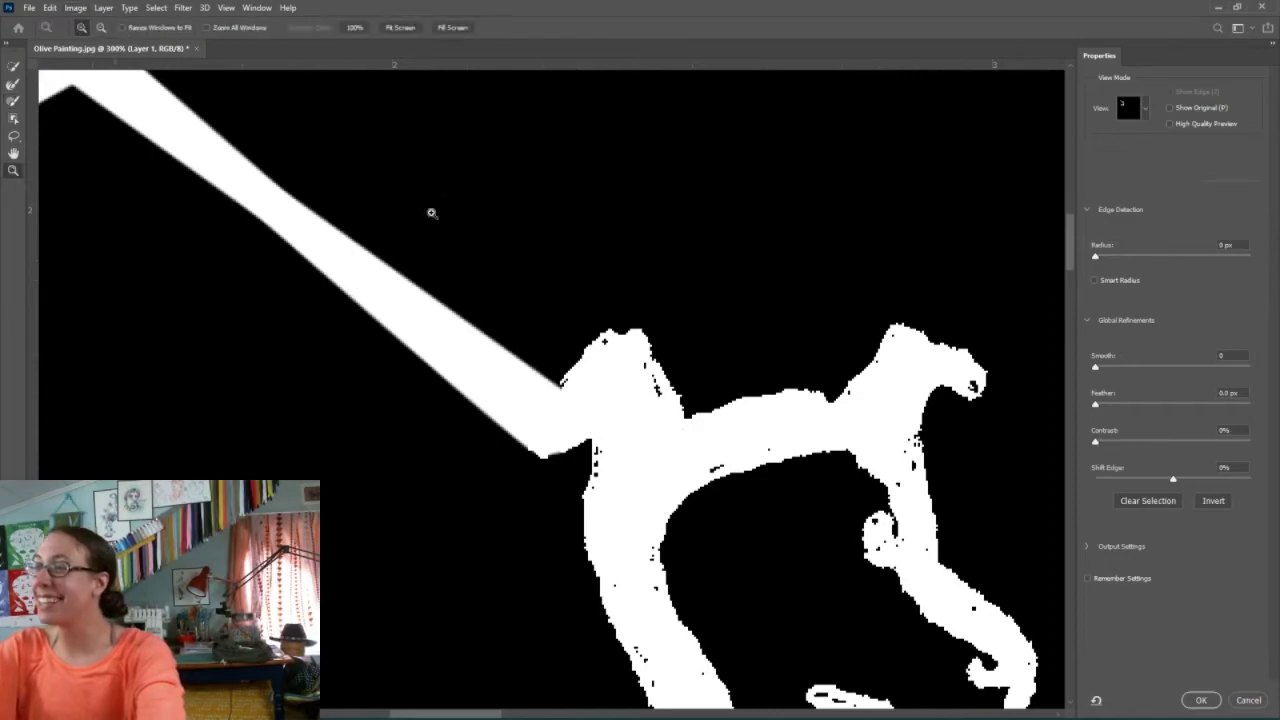
key(ctrl+z)
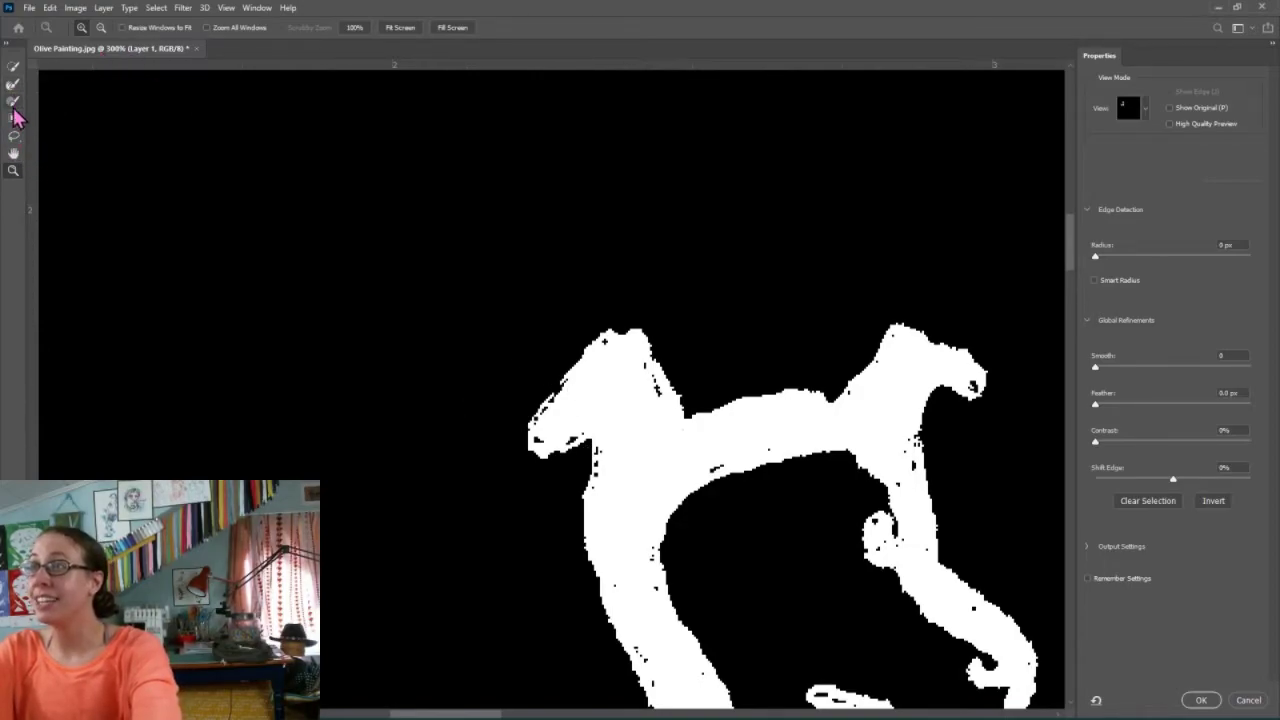
Retry the Brush and the Quick Selection tool on the ear's gaps, and exit Select and Mask without applying
click(13, 102)
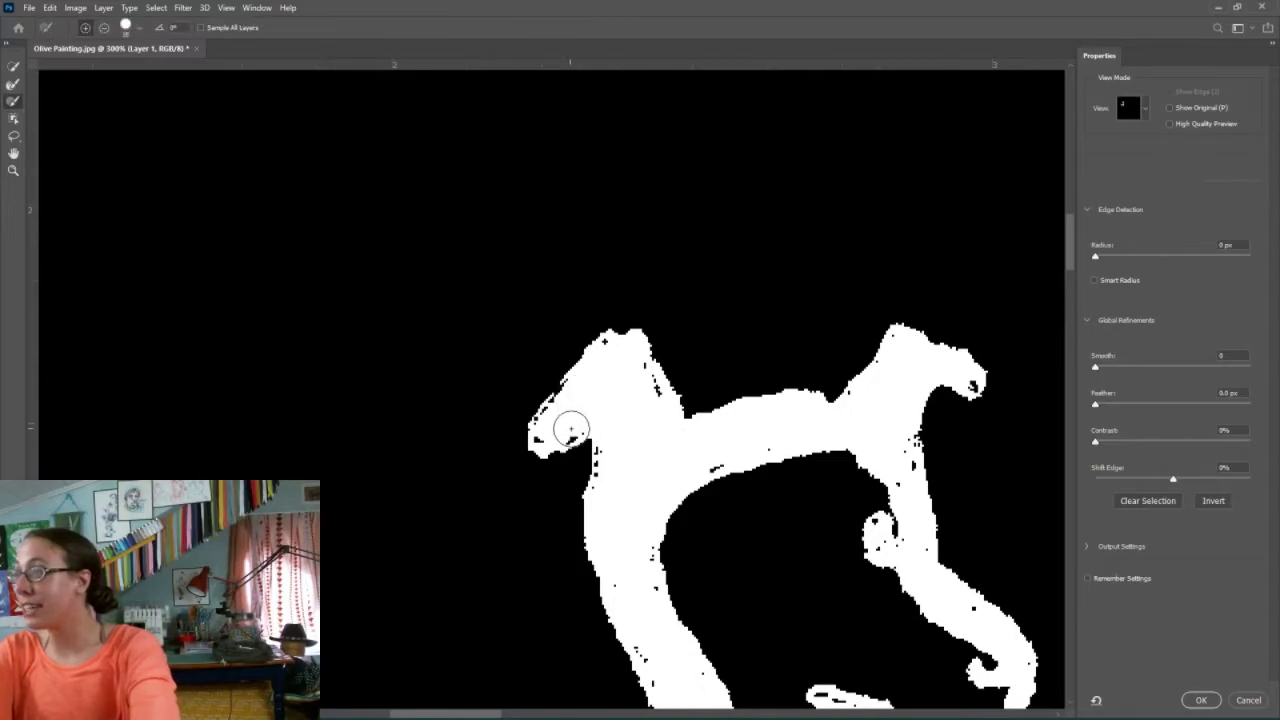
shift+click(553, 400)
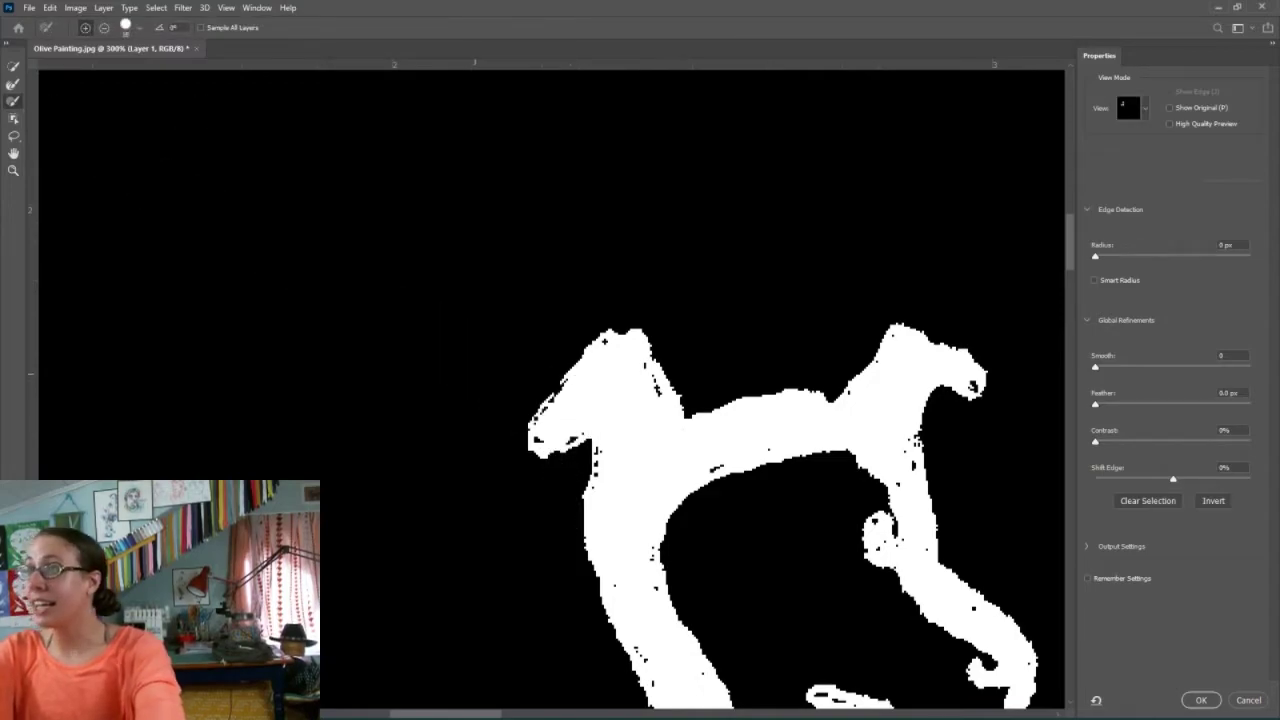
click(14, 65)
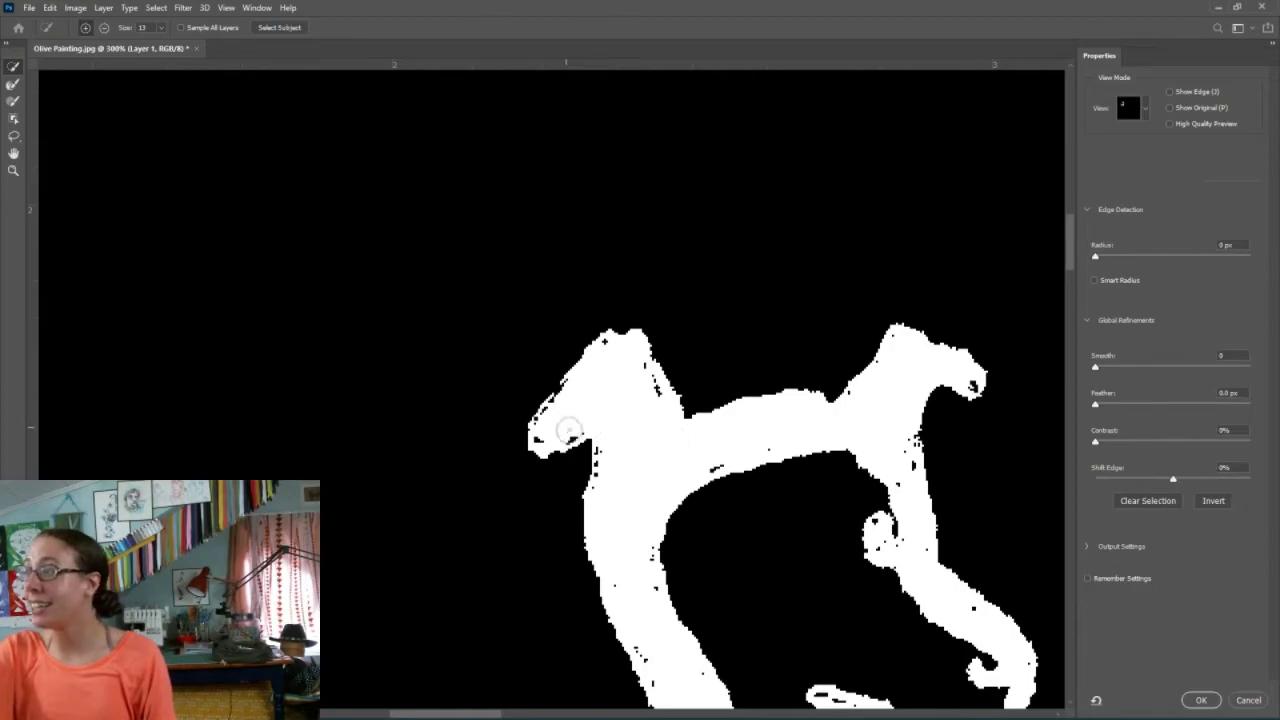
shift+click(587, 424)
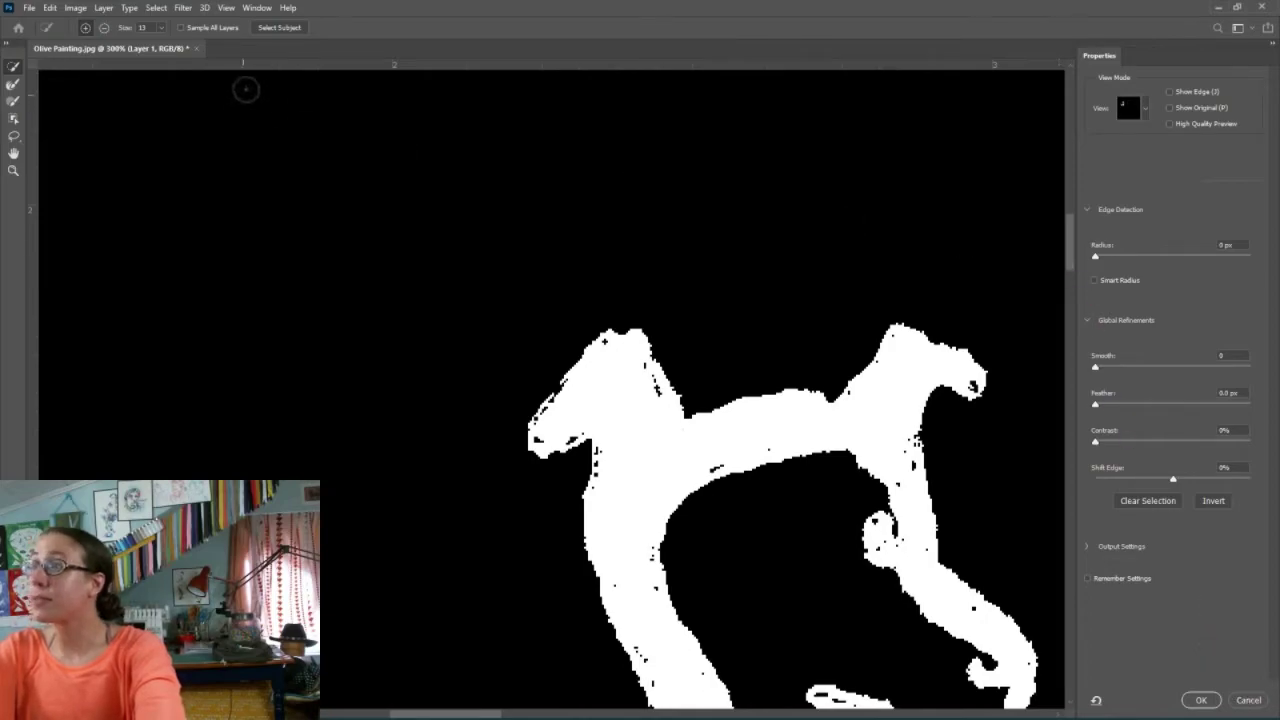
click(1244, 702)
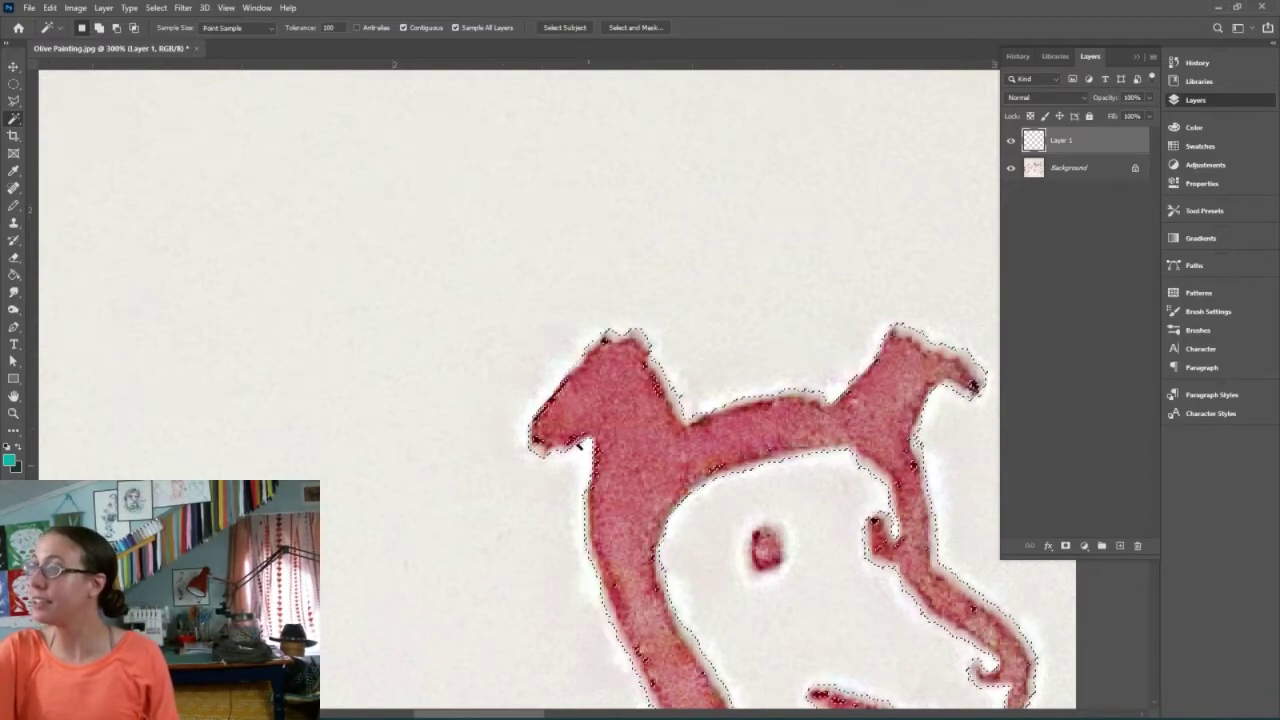
Inspect the selection edges around the sitting dog from the ears down to the paws and tail
click(13, 101)
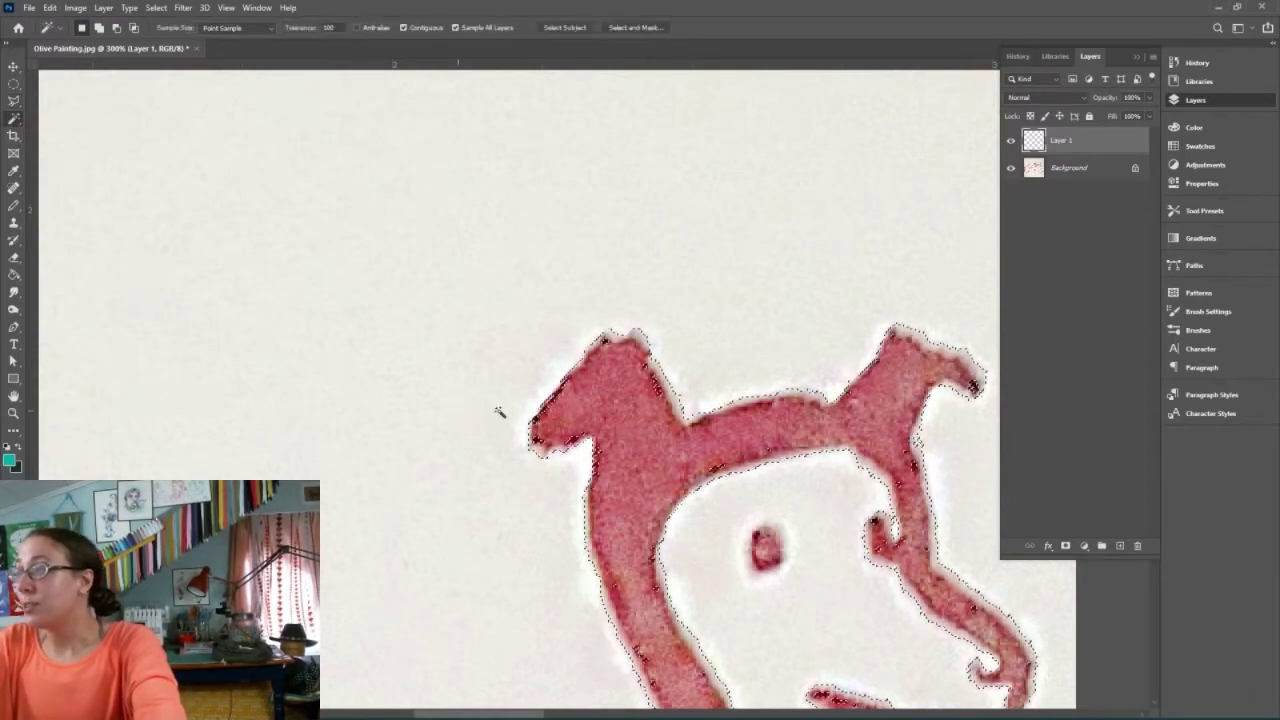
key(w)
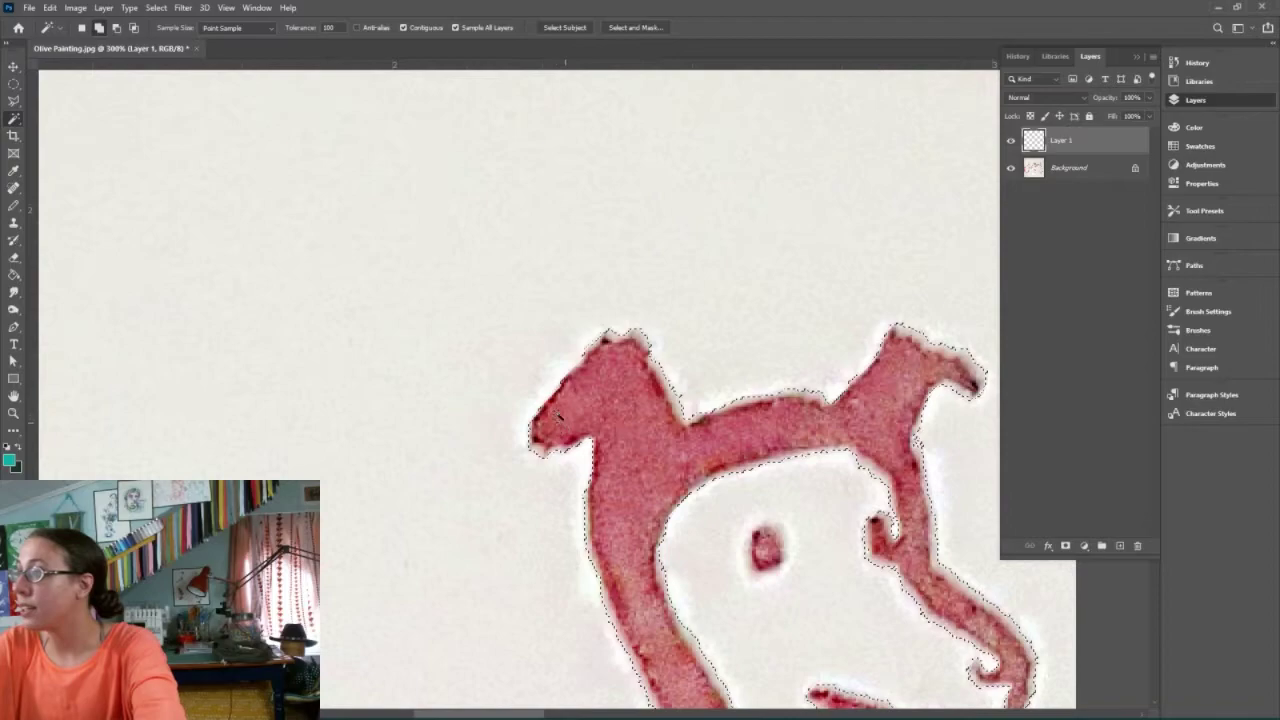
scroll(897, 485, down, 2)
scroll(897, 485, down, 6)
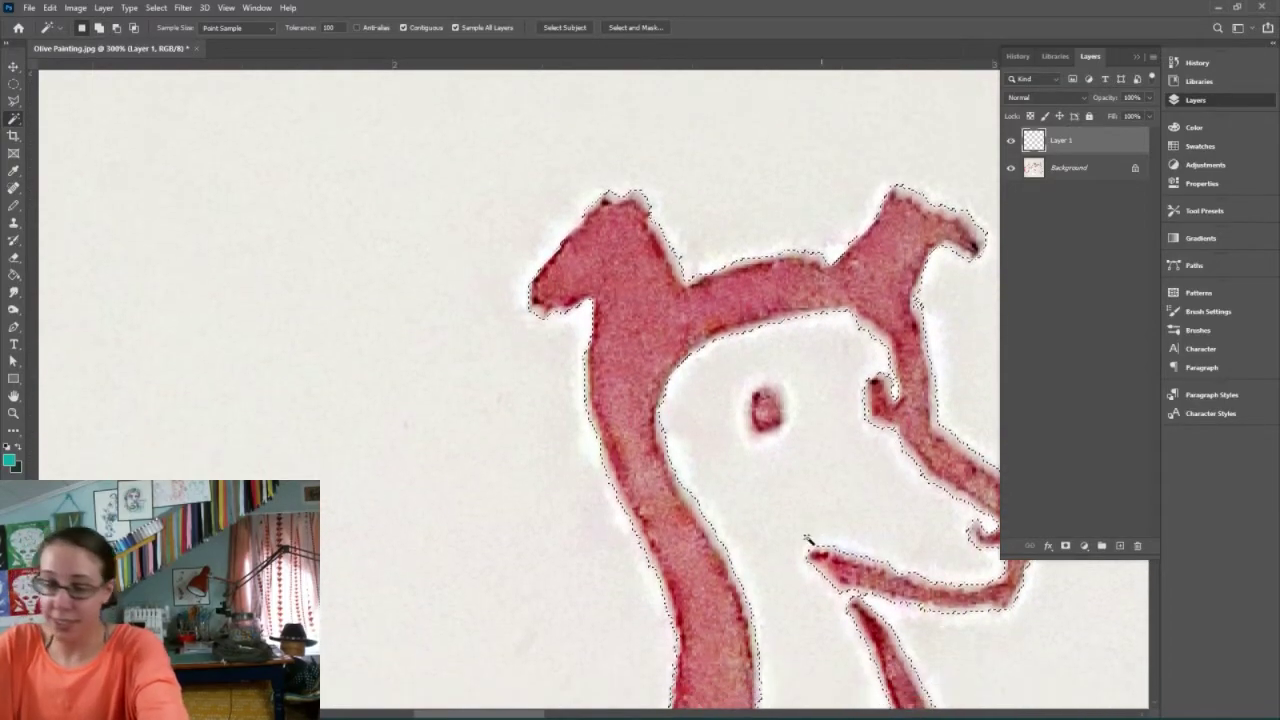
scroll(808, 540, down, 6)
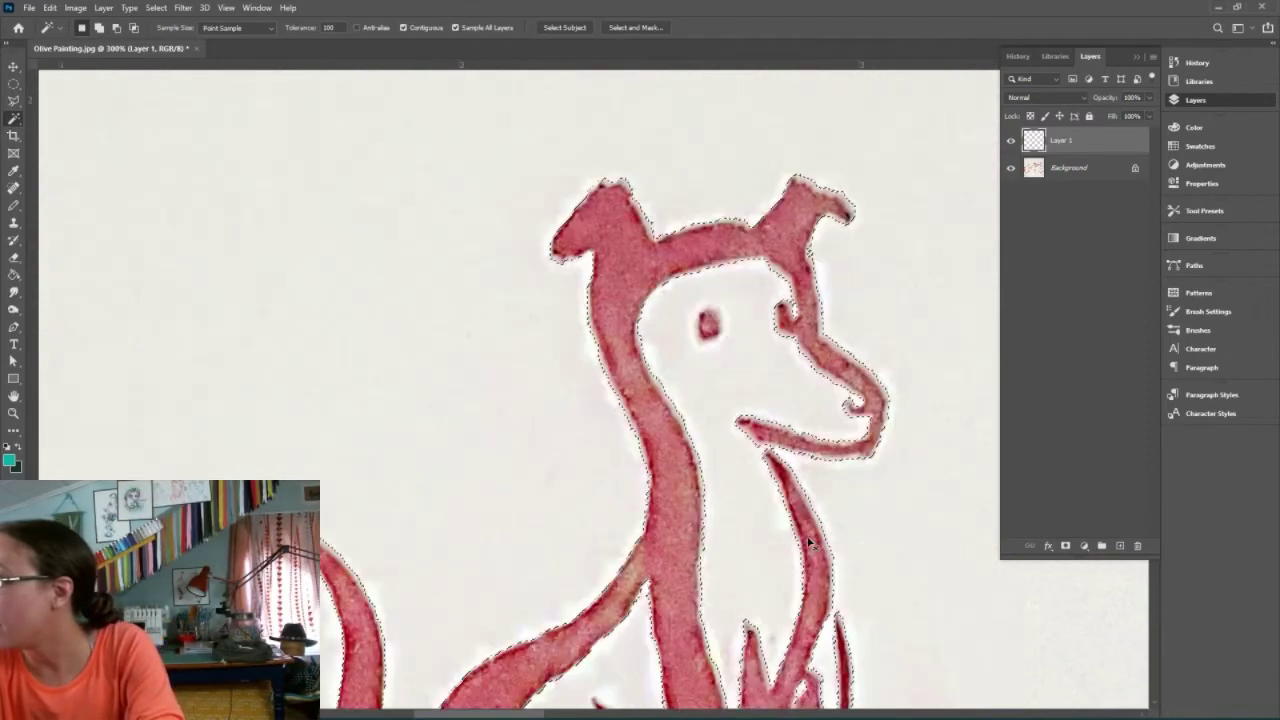
scroll(755, 568, down, 2)
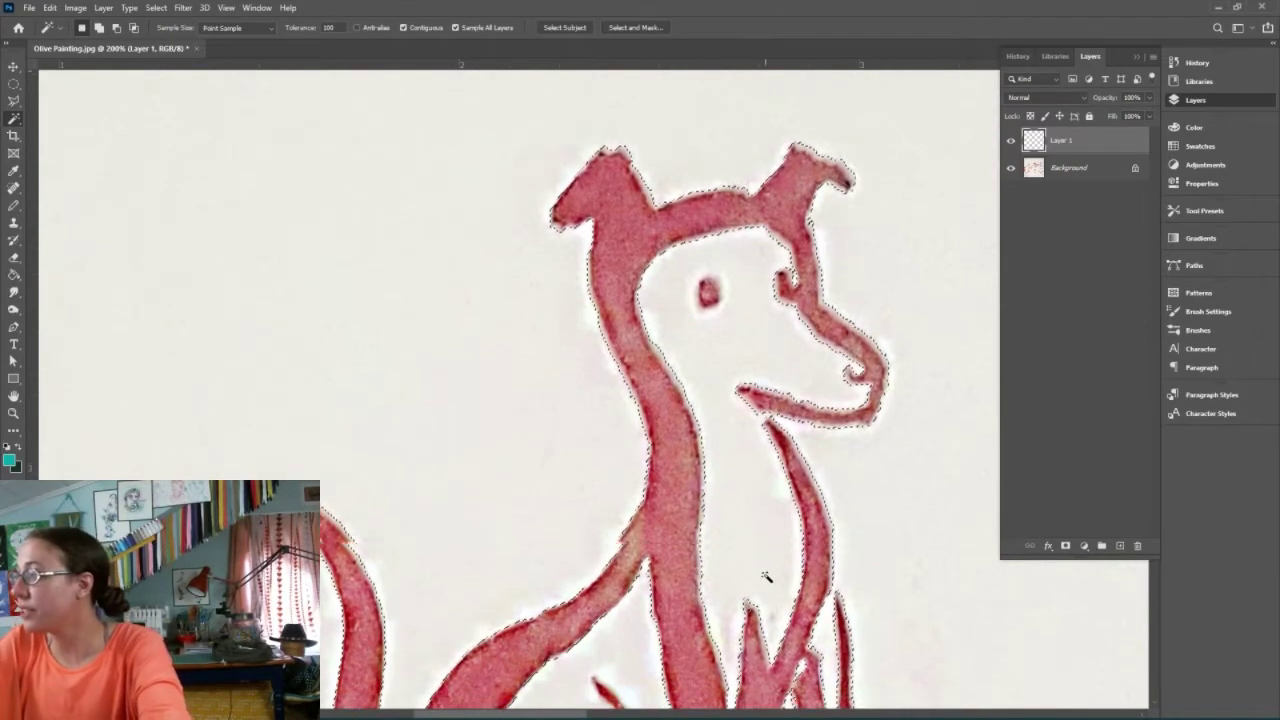
scroll(766, 577, down, 5)
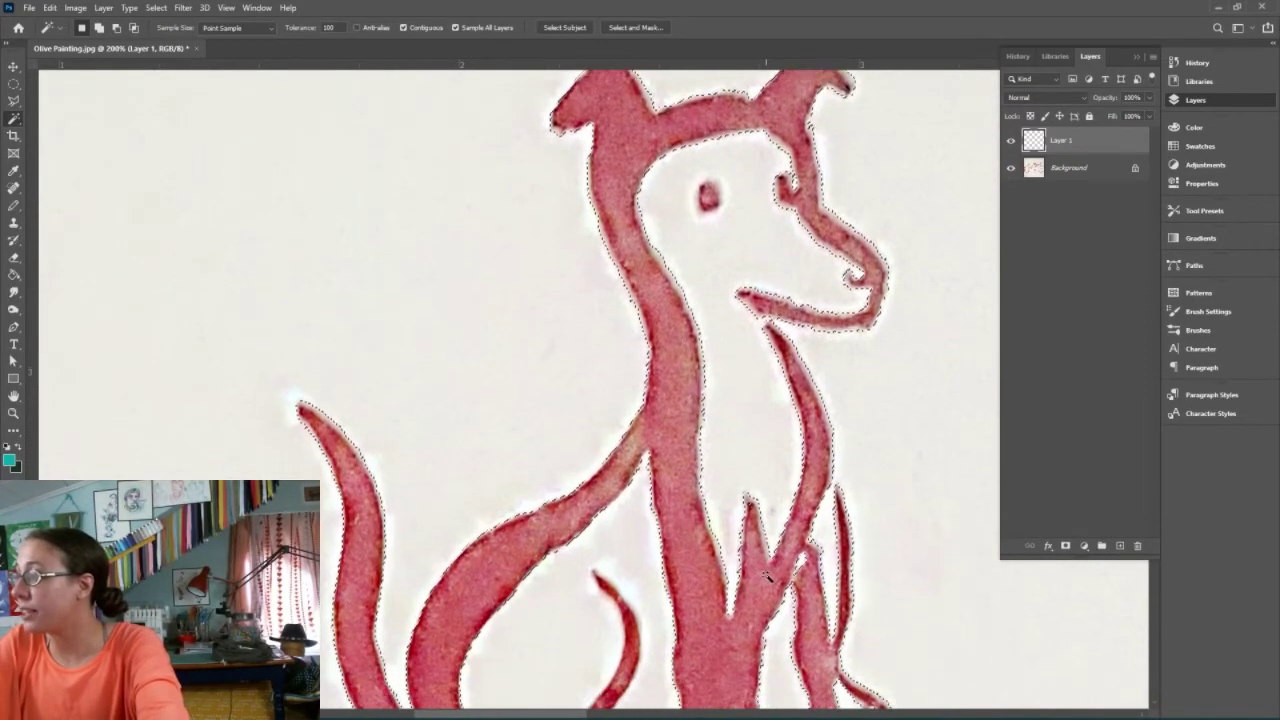
scroll(768, 577, down, 5)
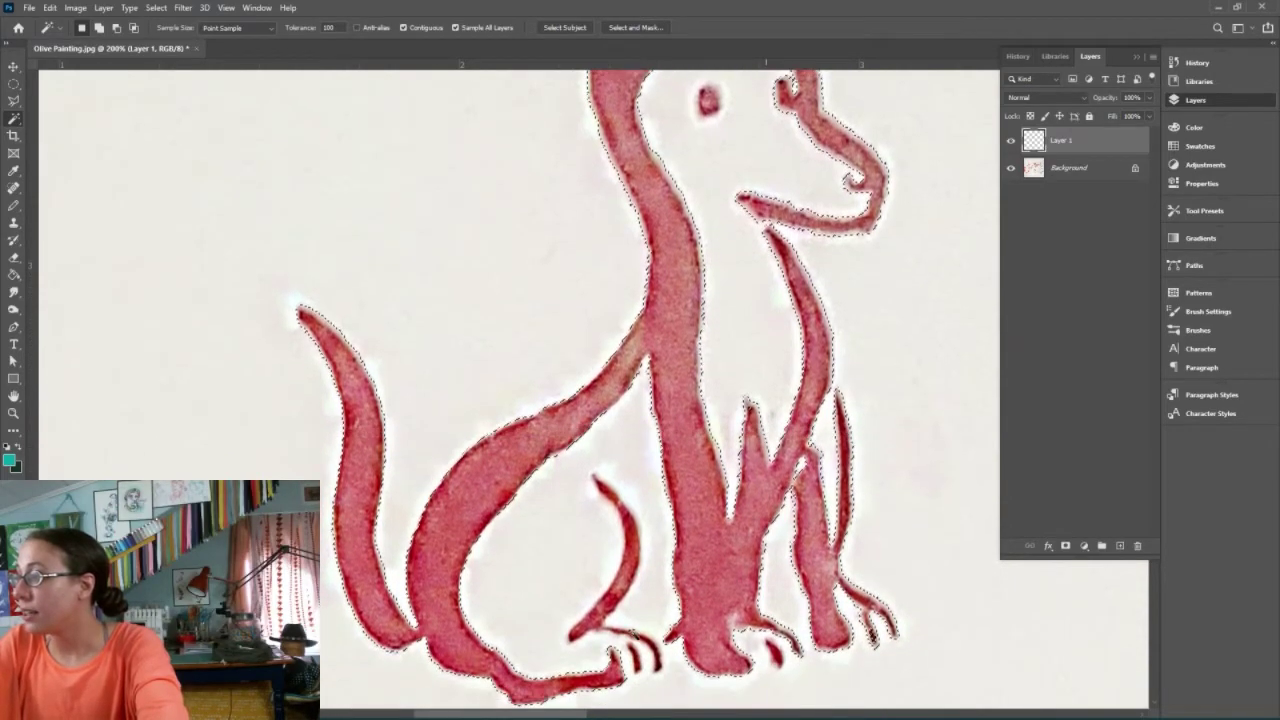
scroll(765, 577, down, 1)
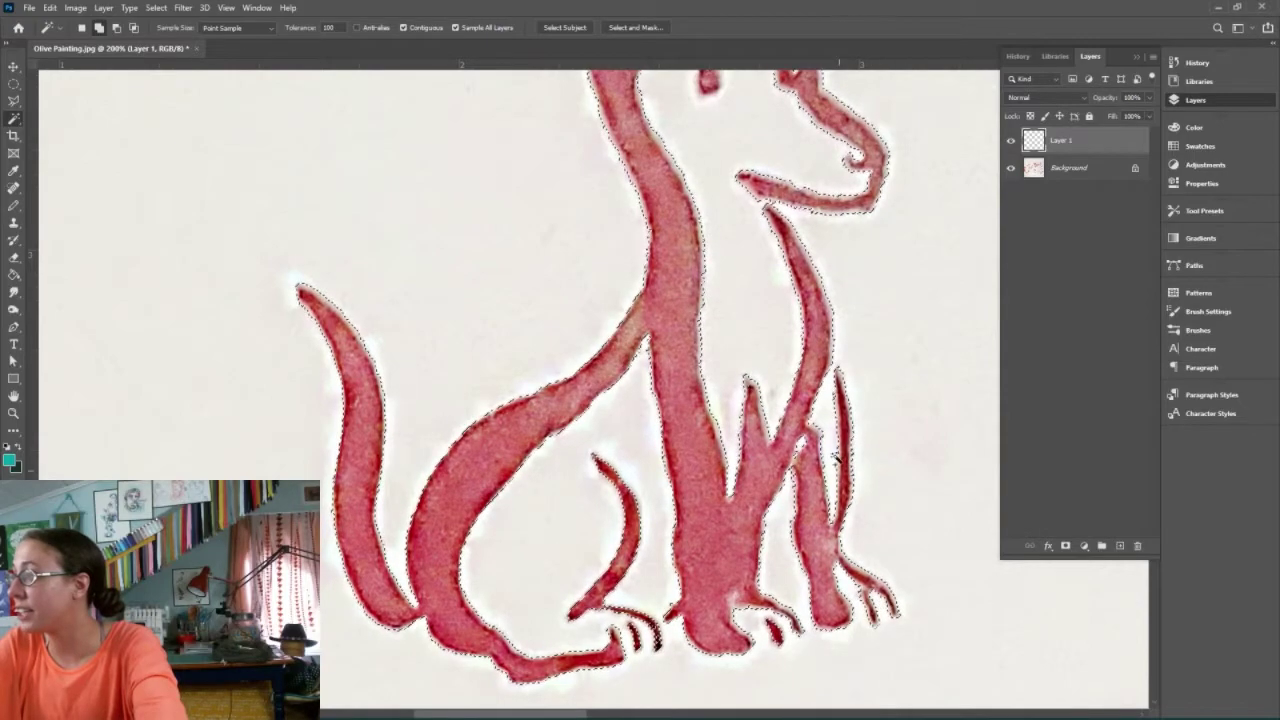
key(ctrl+minus)
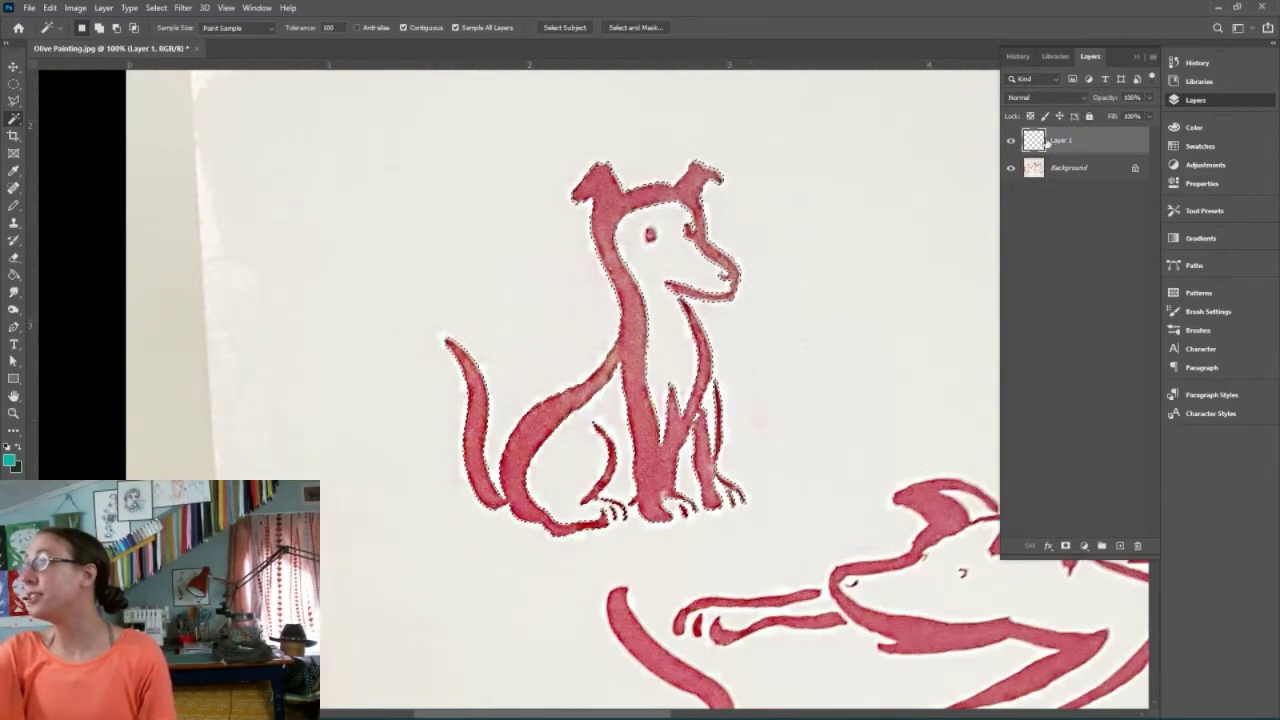
Fill the dog's selection on Layer 1 with teal using the Paint Bucket with anti-aliasing off, and deselect
click(14, 276)
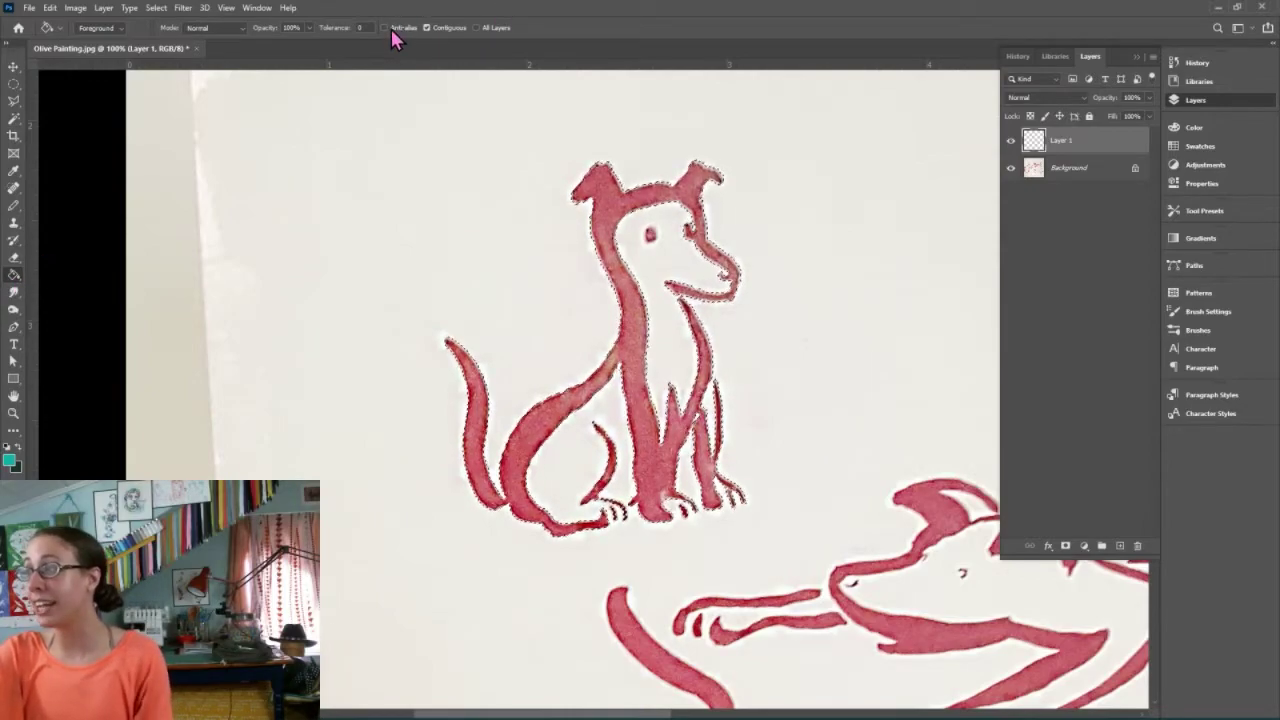
click(640, 362)
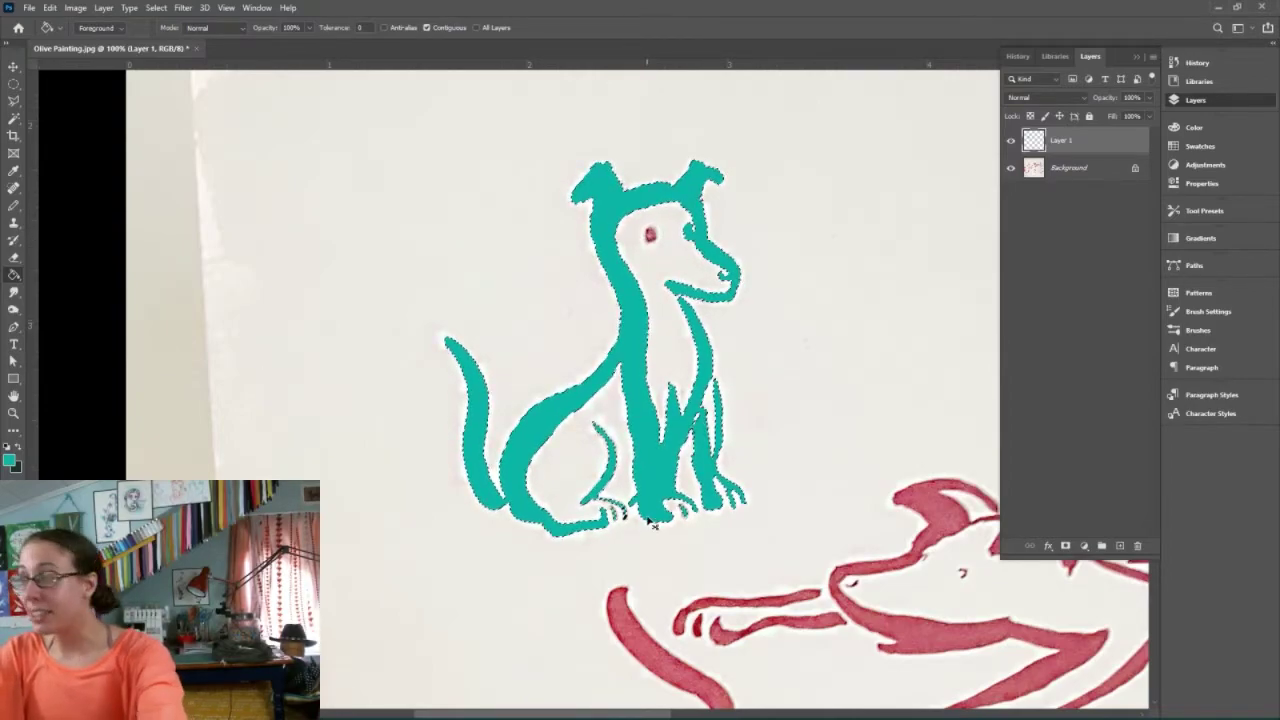
key(ctrl+d)
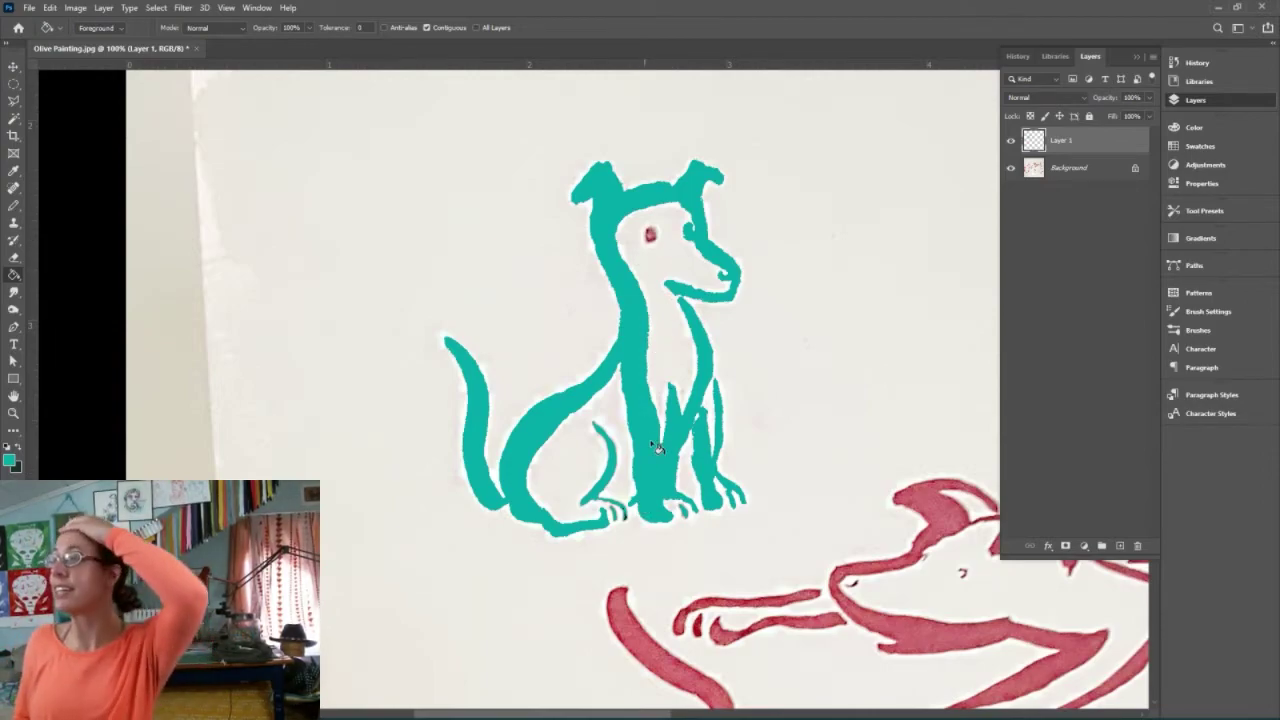
Paint the dog's eye teal with a smaller Pencil tip, and undo the stray strokes across the canvas
click(14, 206)
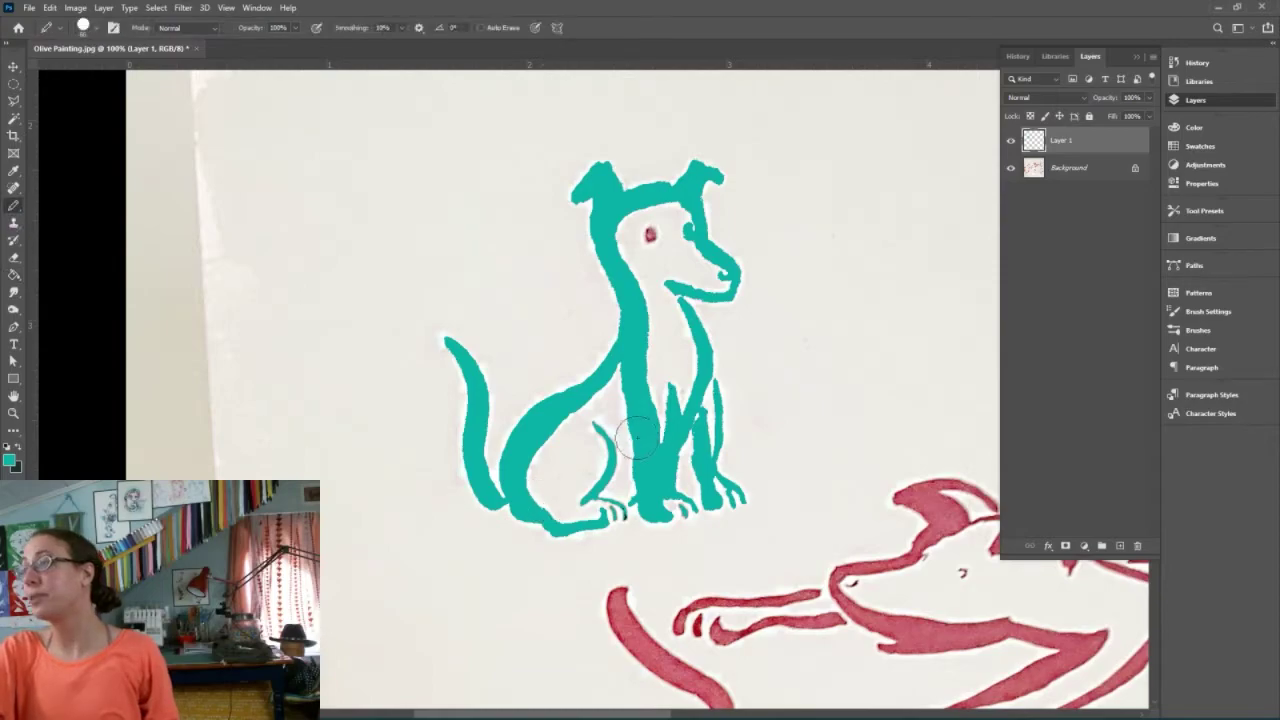
click(95, 28)
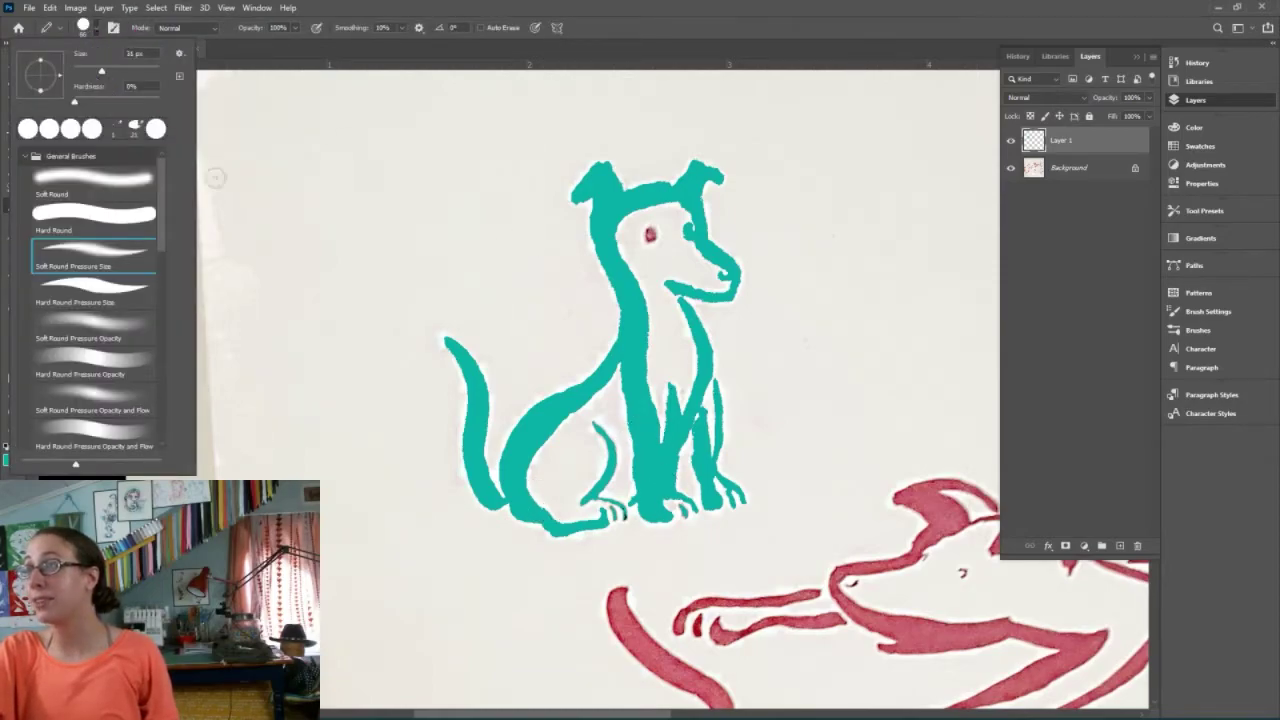
drag(84, 72, 80, 71)
mouse_move(651, 235)
mouse_down()
mouse_move(478, 378)
mouse_move(749, 325)
mouse_up()
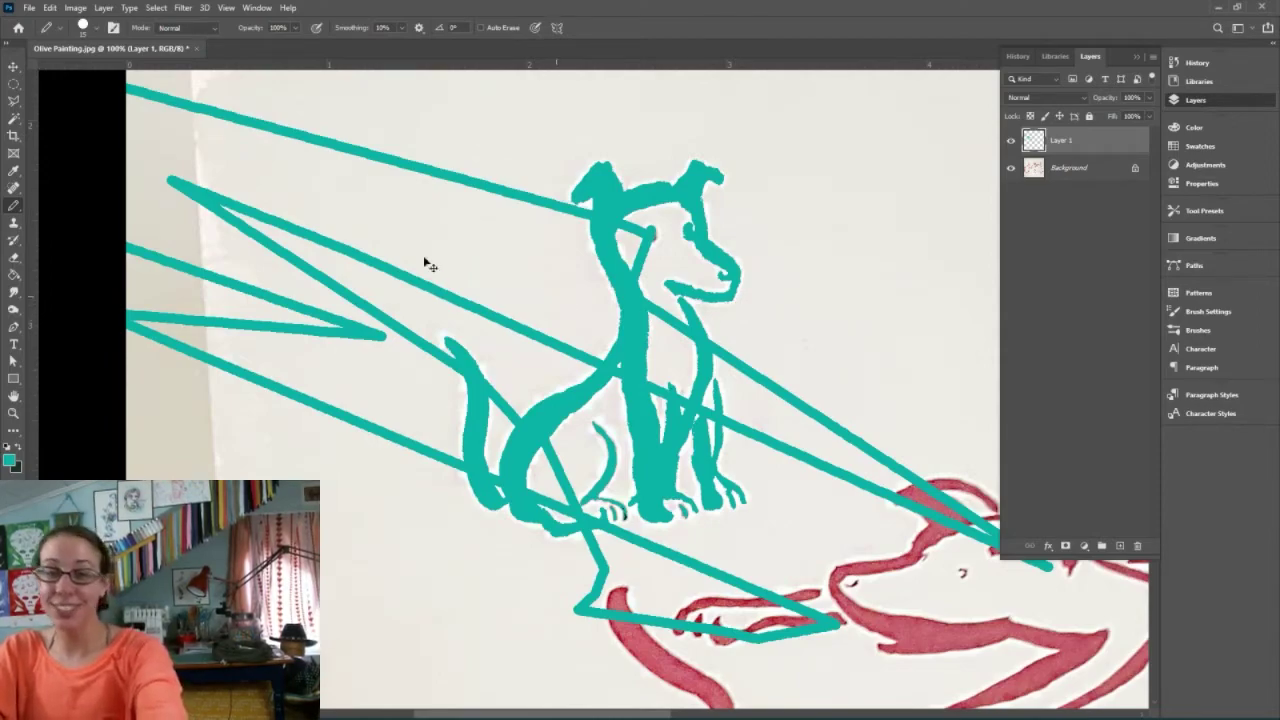
key(ctrl+z)
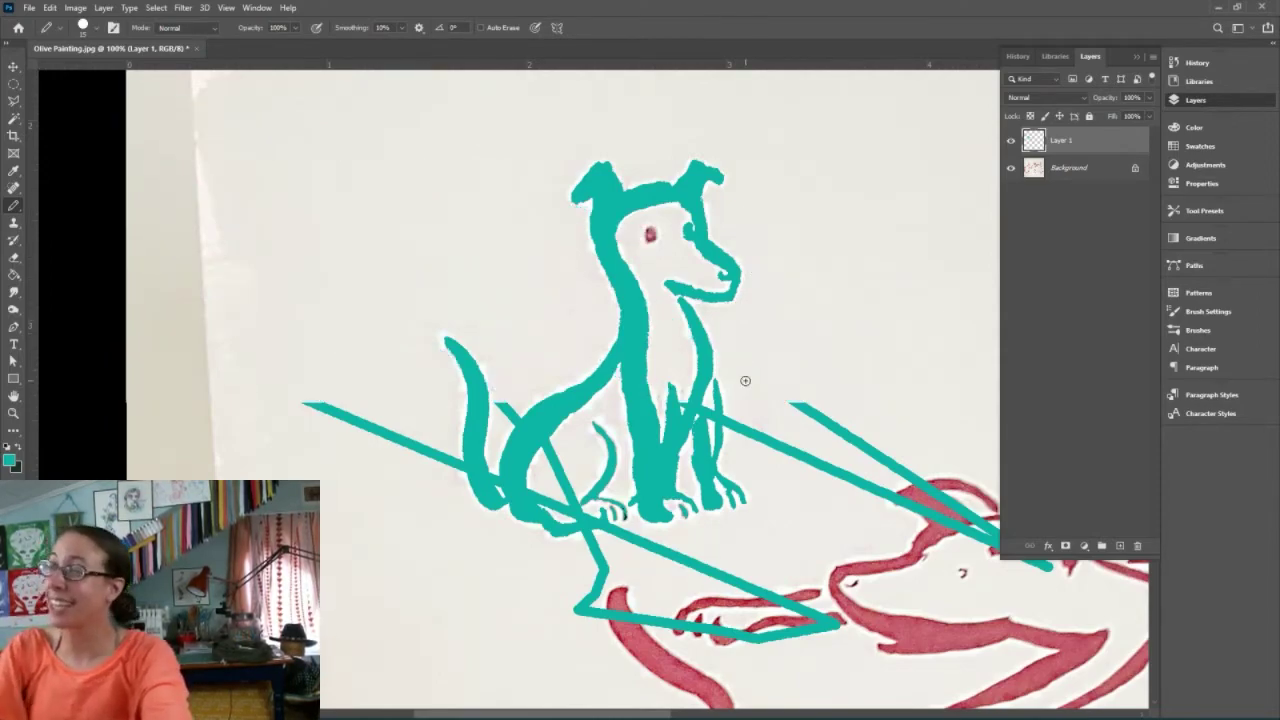
key(ctrl+z)
key(ctrl+z)
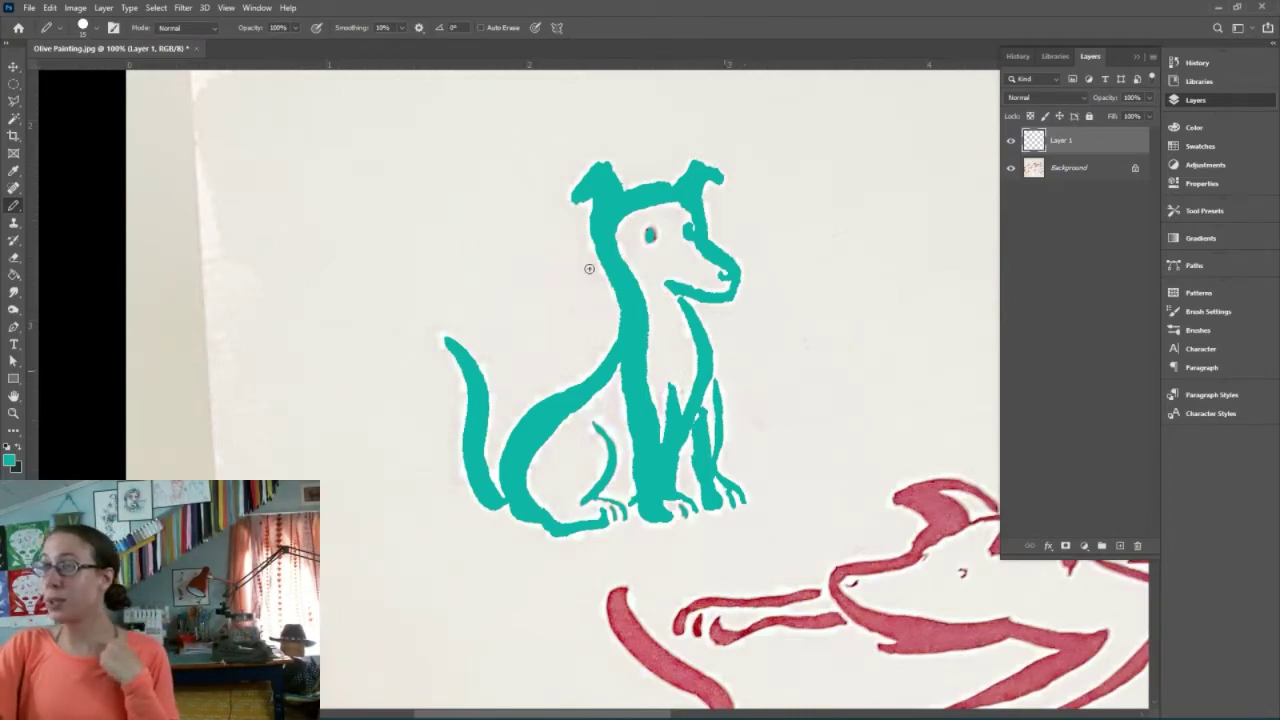
Fill the dog's enclosed face and chest area with the dark green background colour using the Paint Bucket
click(14, 118)
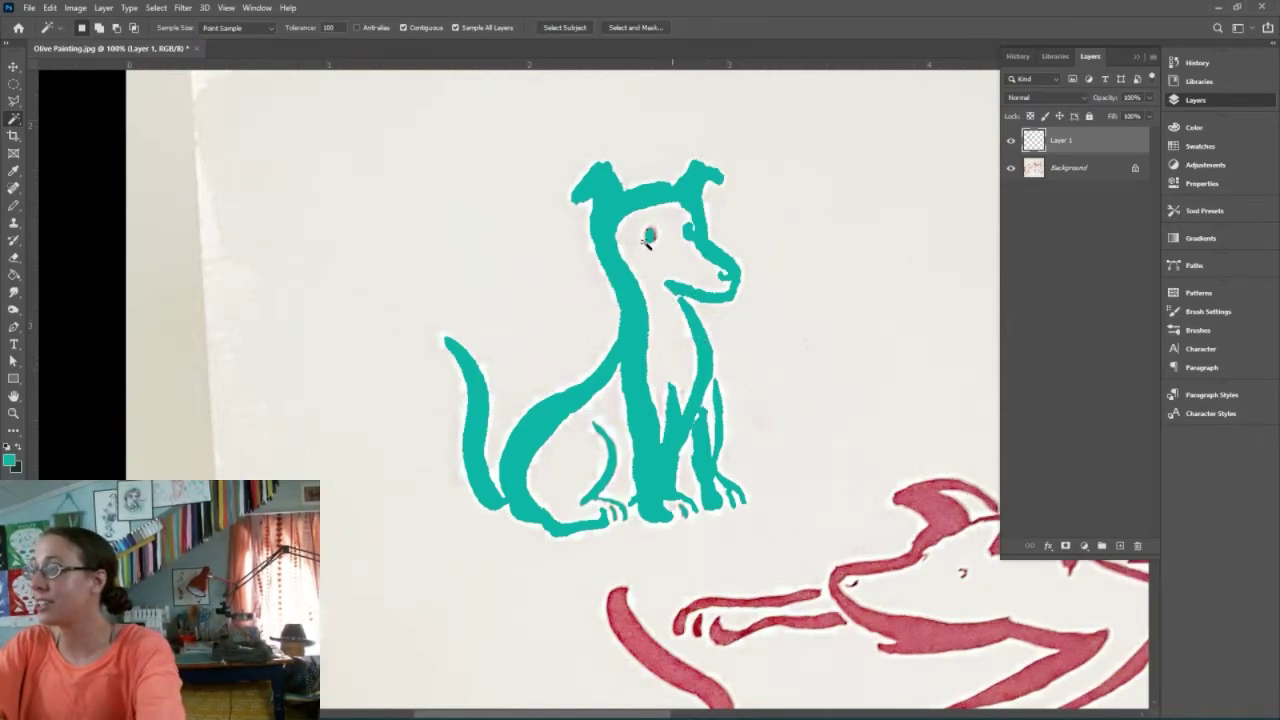
click(666, 352)
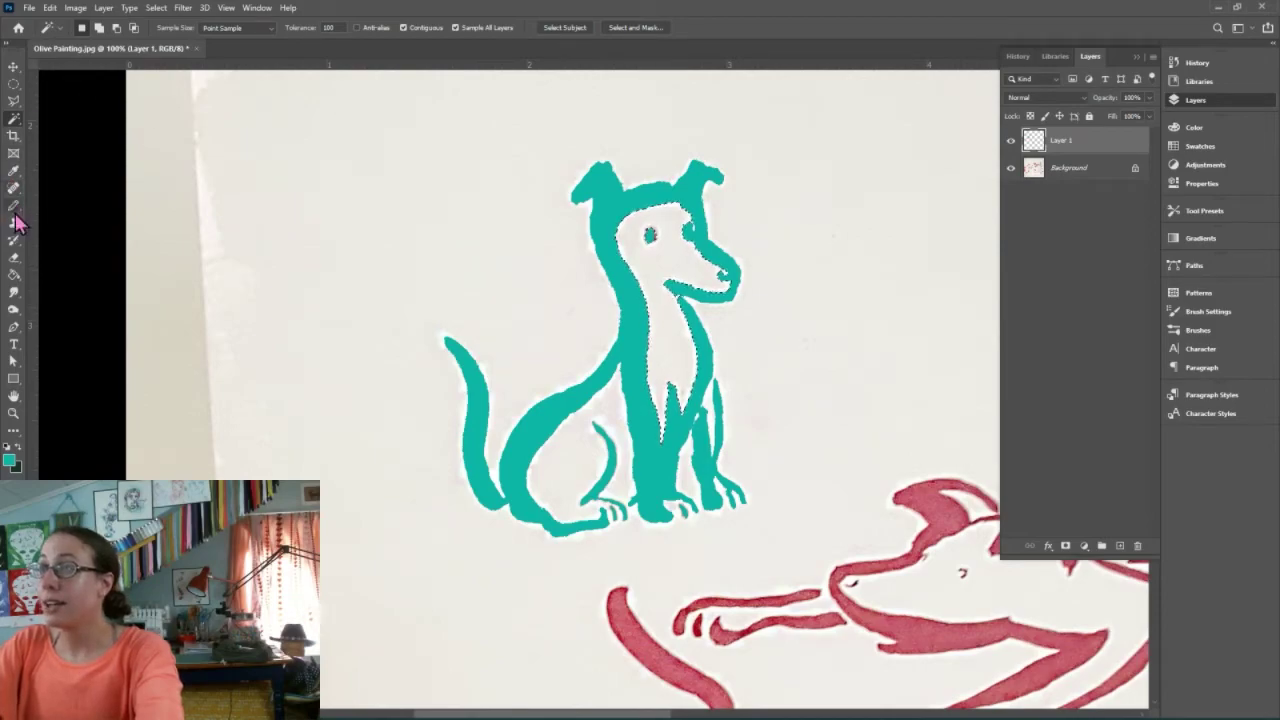
click(15, 275)
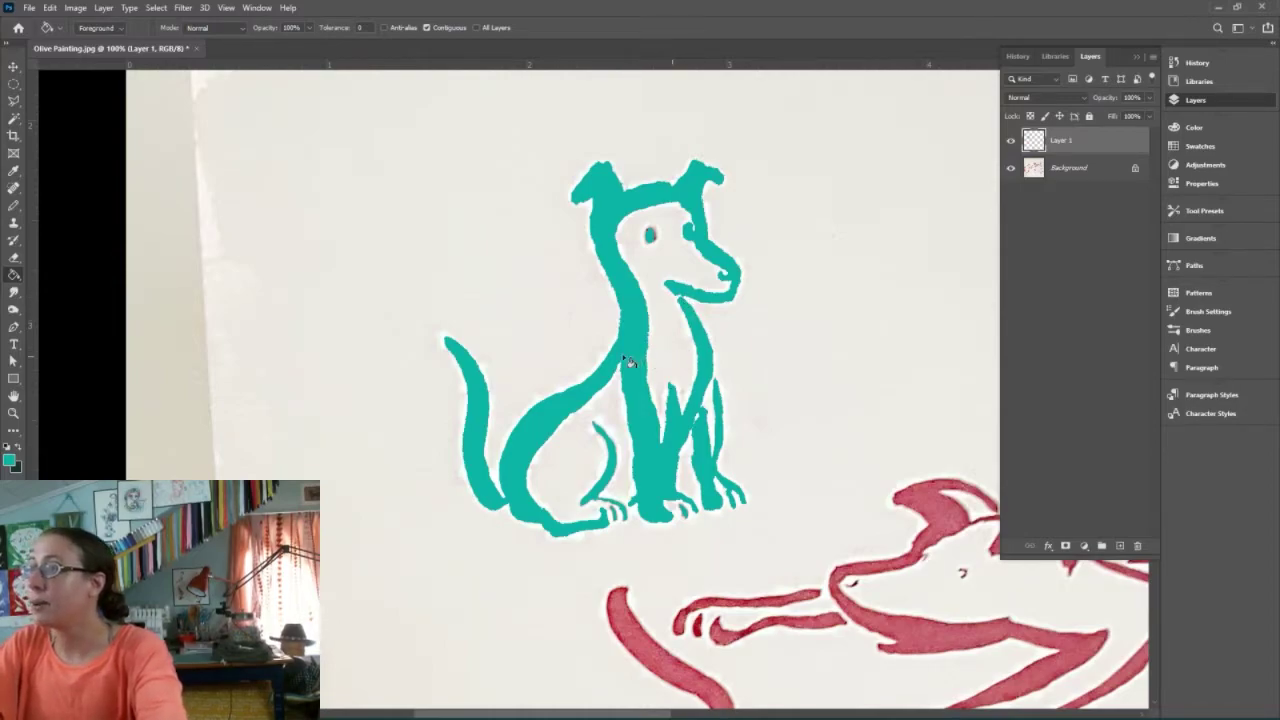
click(20, 447)
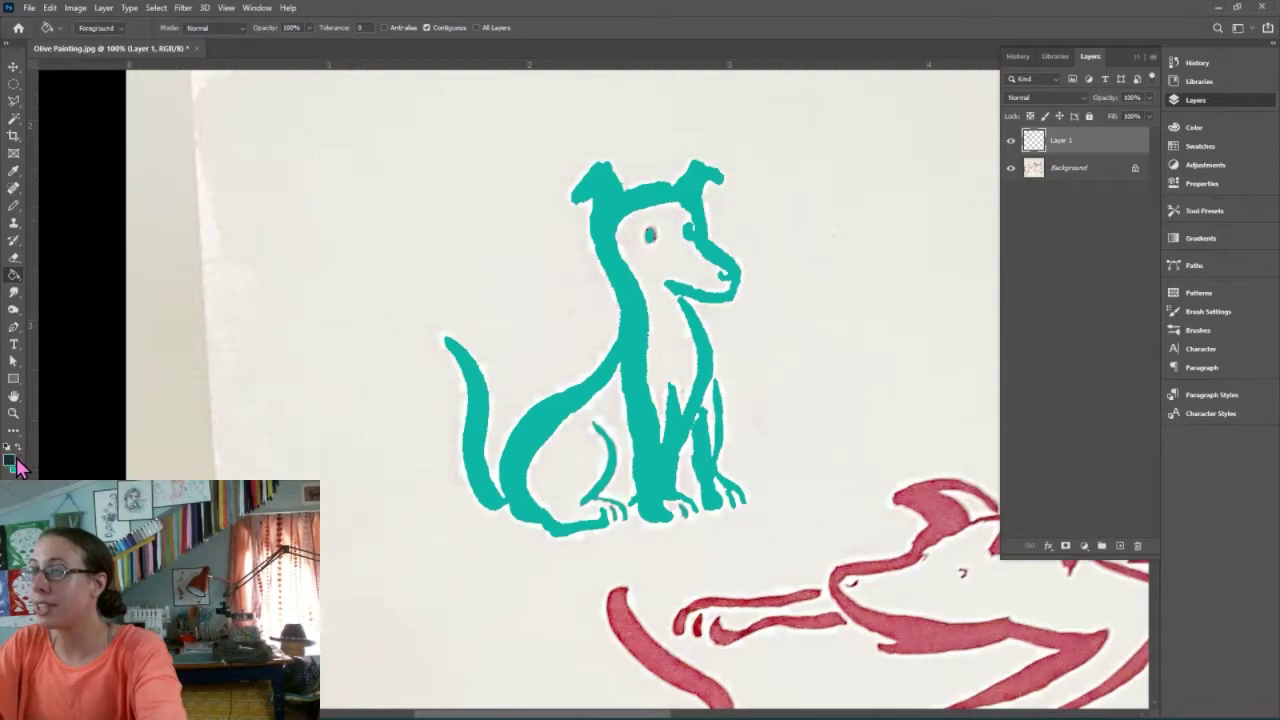
click(676, 348)
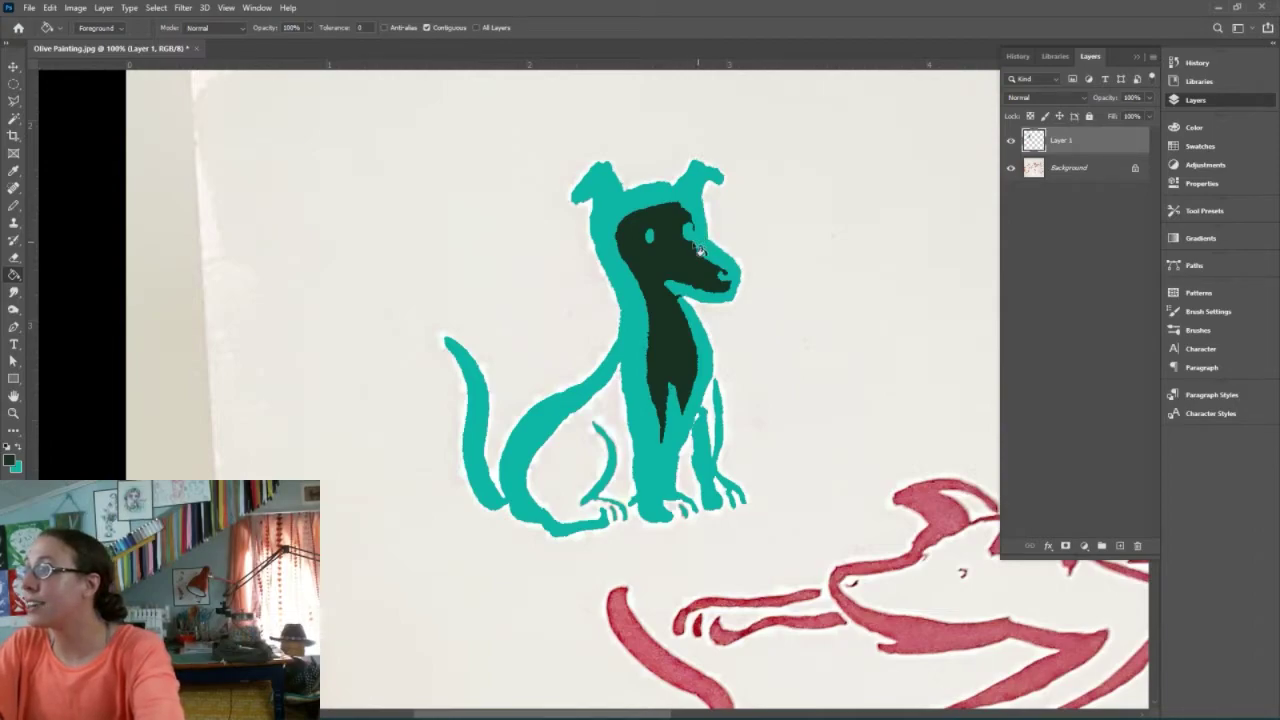
Recolour the dog's main teal outline and tail with the mauve swatch from the last nested palette
key(ctrl+plus)
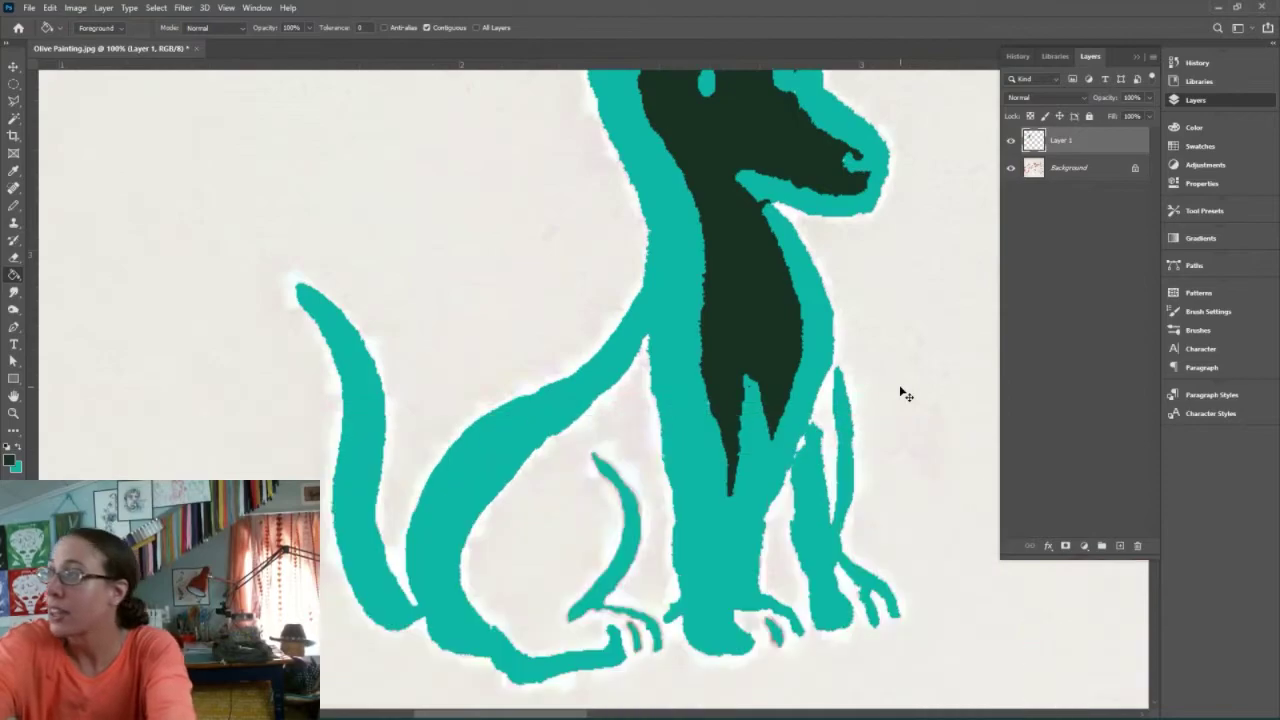
key(ctrl+plus)
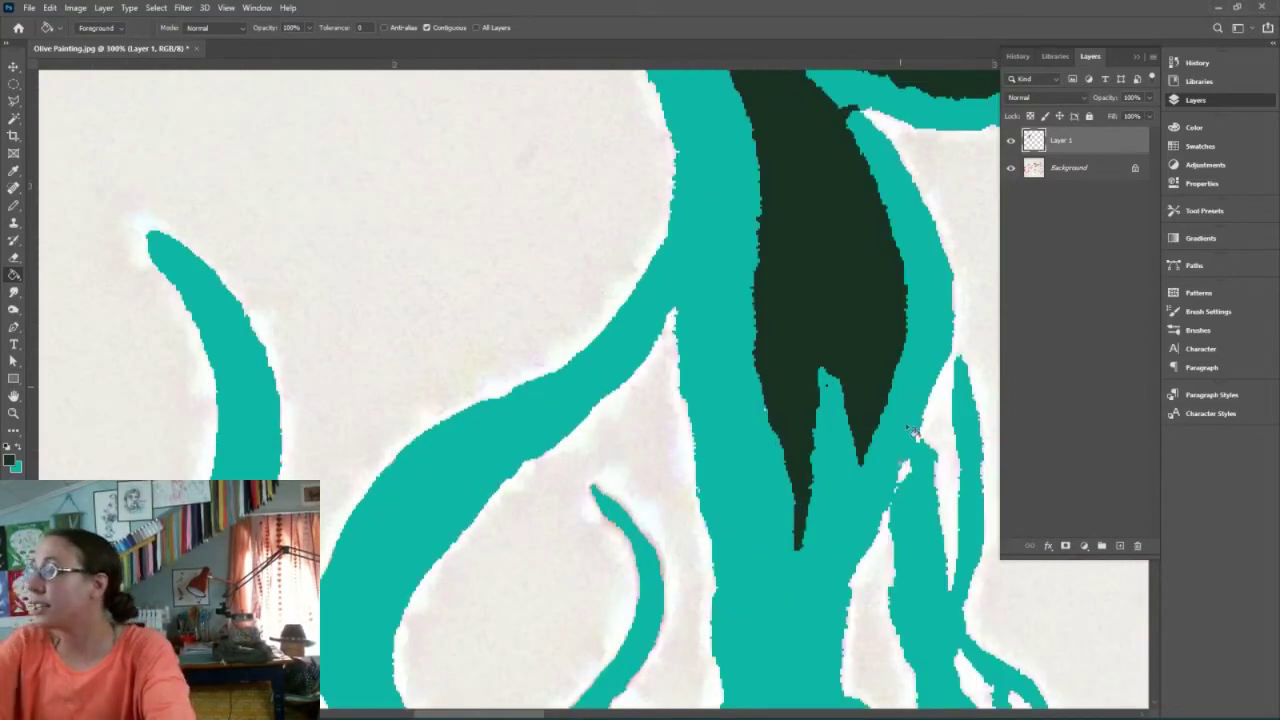
click(1188, 148)
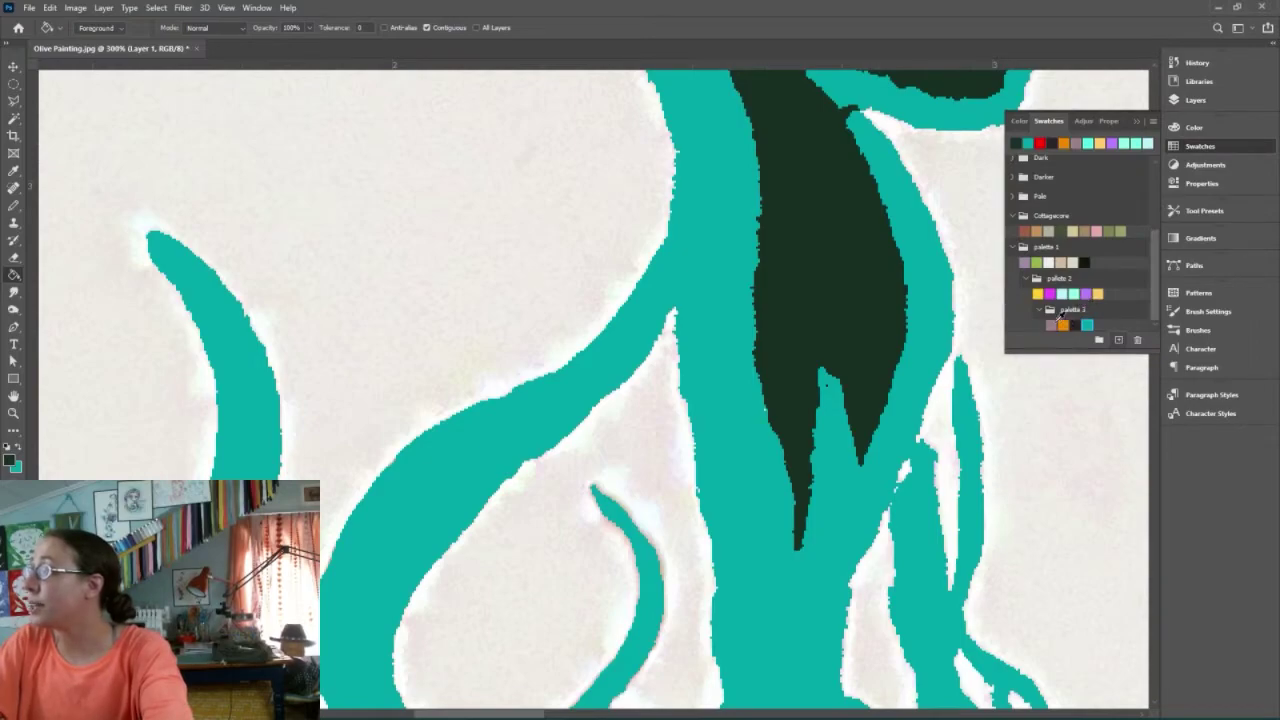
click(1052, 324)
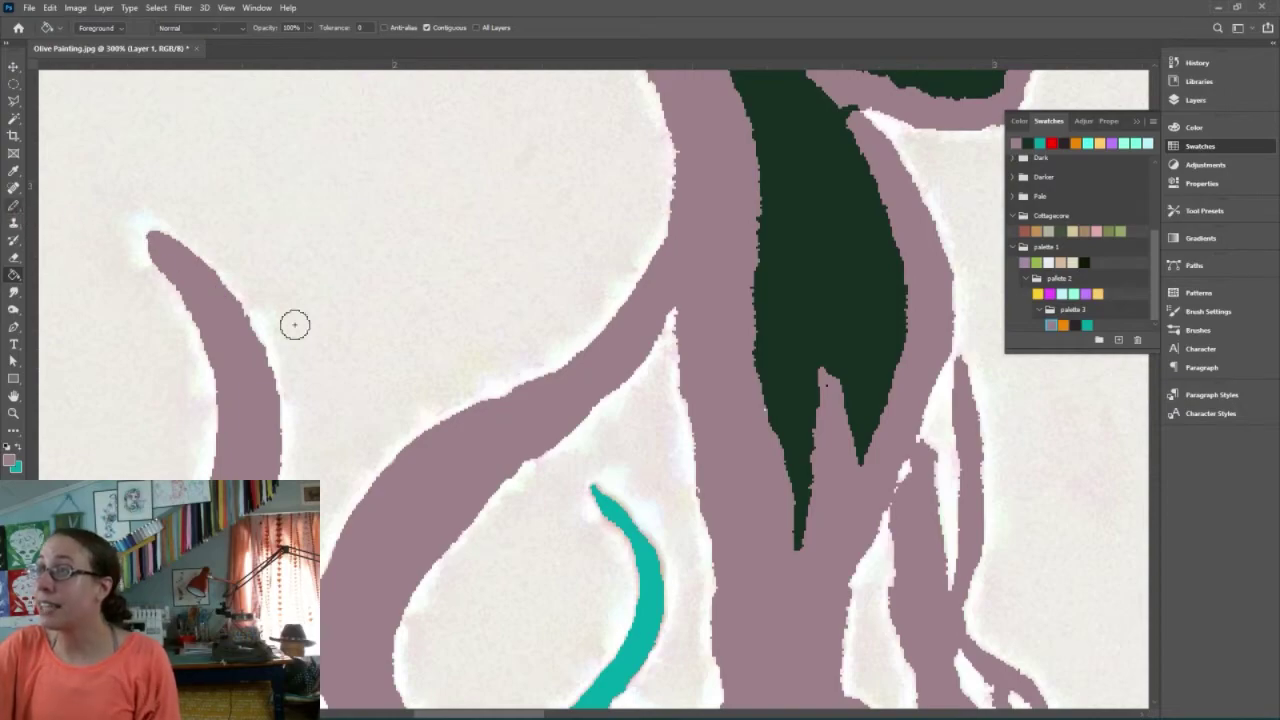
Fill the remaining teal details, including the eye, hind-leg line and toe, with the same mauve
key(b)
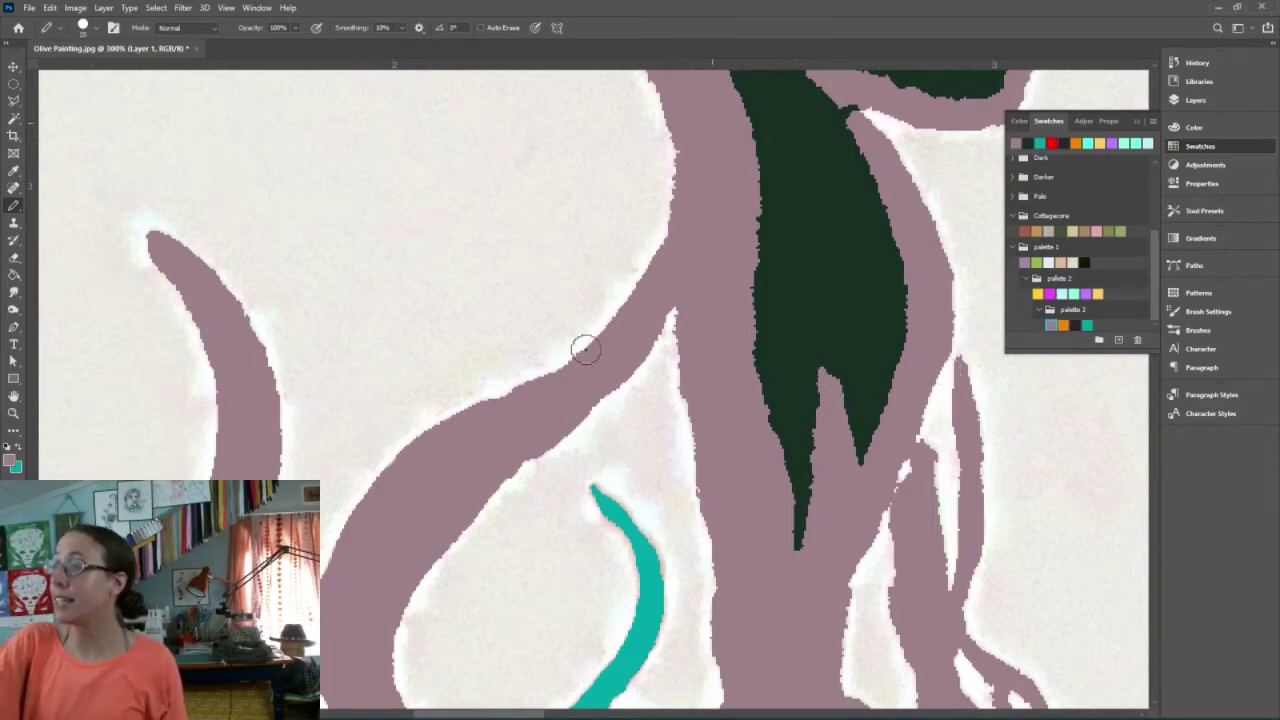
key(ctrl+minus)
key(ctrl+minus)
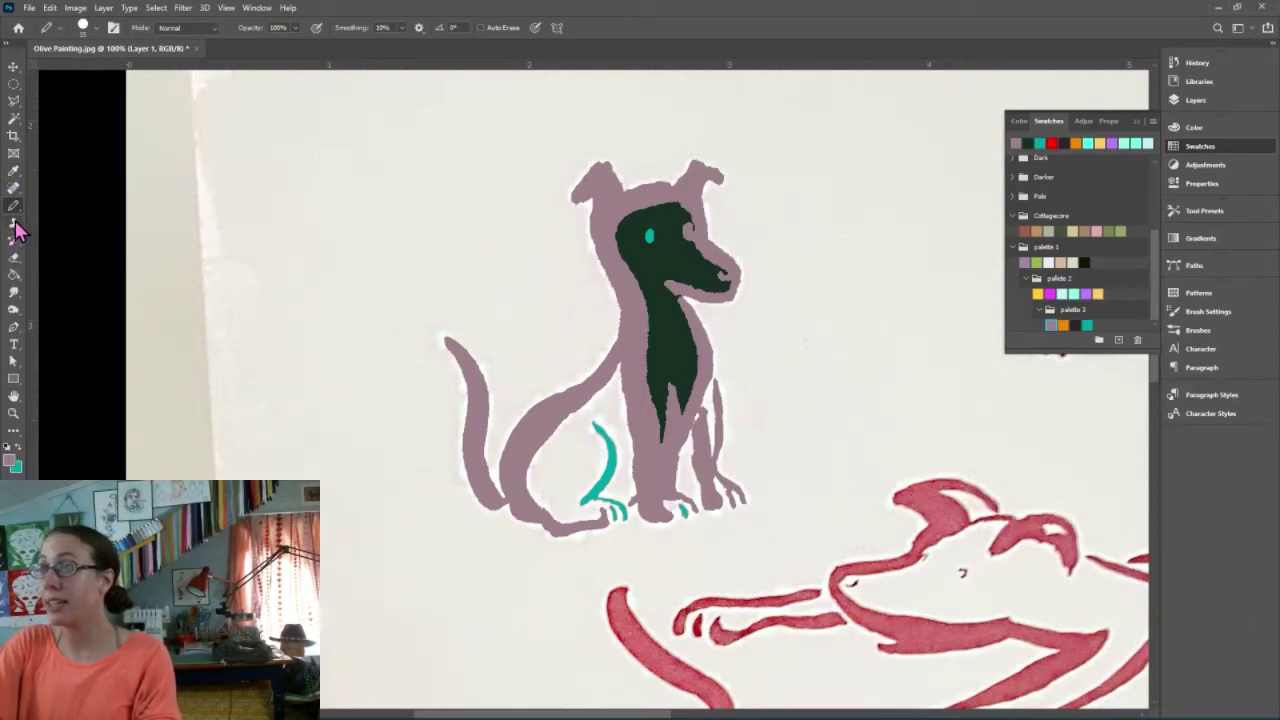
click(14, 274)
click(650, 237)
click(618, 481)
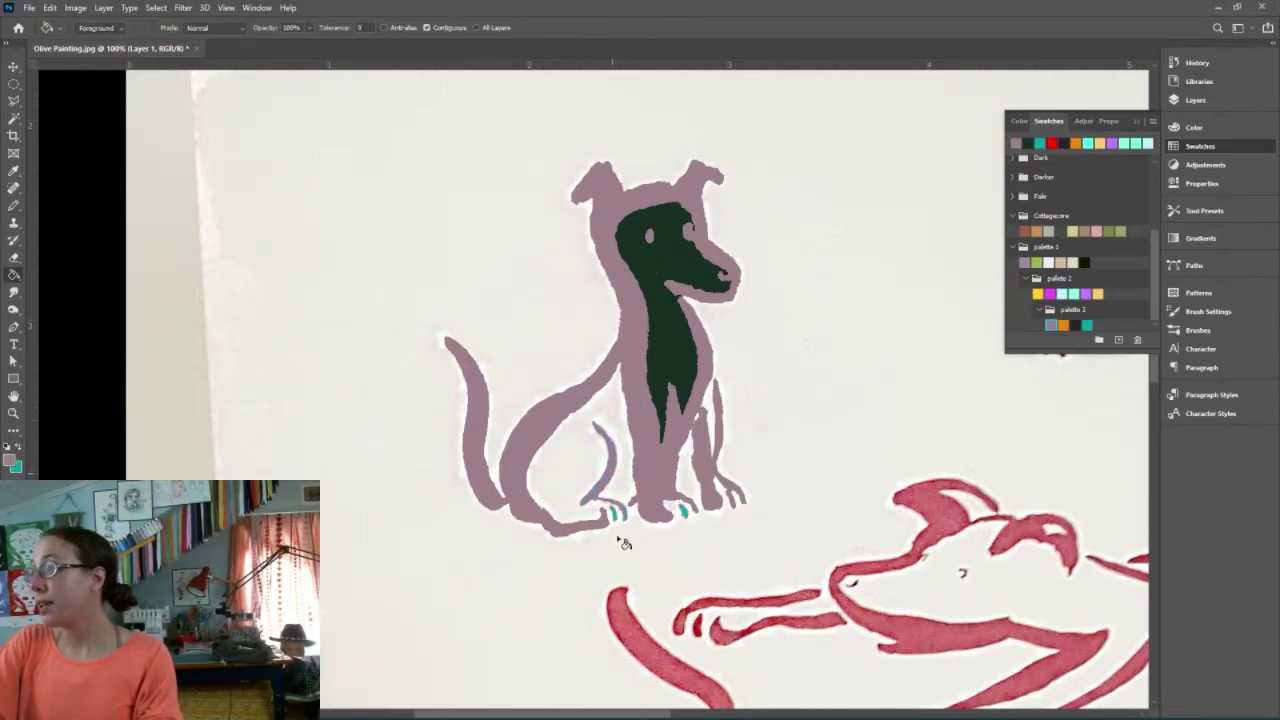
click(686, 514)
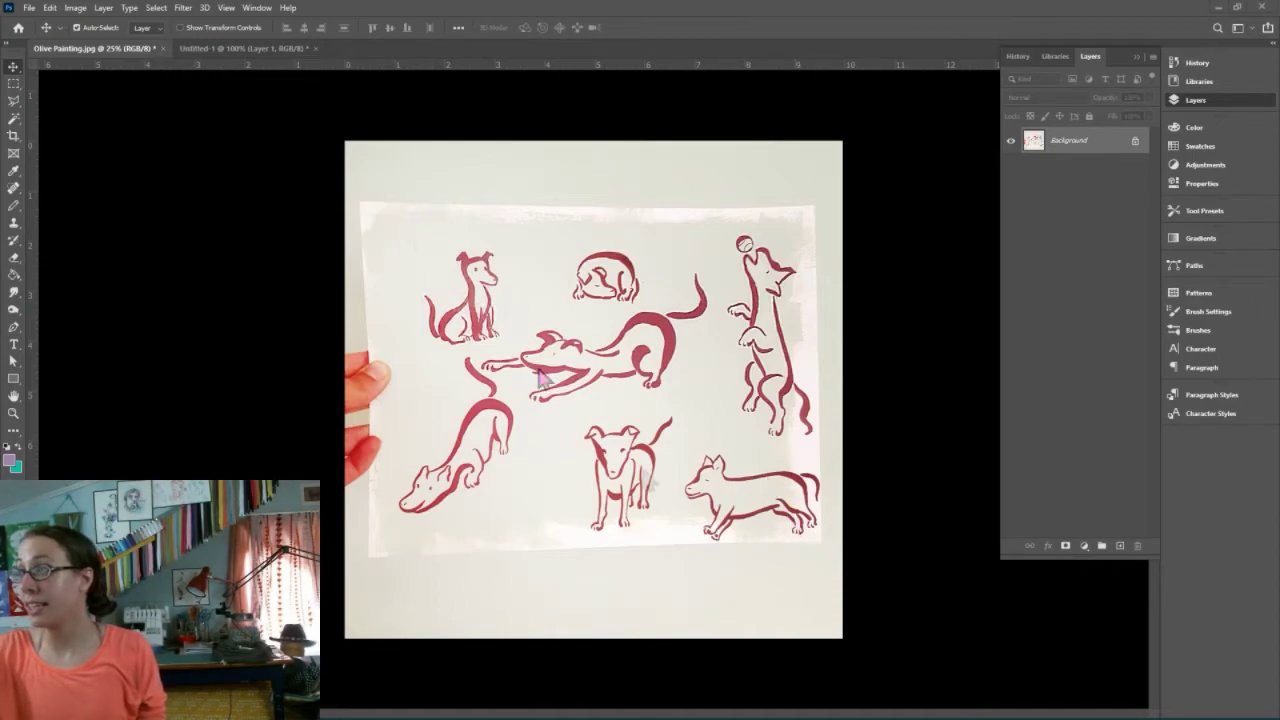
Crop the Olive Painting photo tightly around the seven dog drawings, removing the hand and the empty margins
click(13, 136)
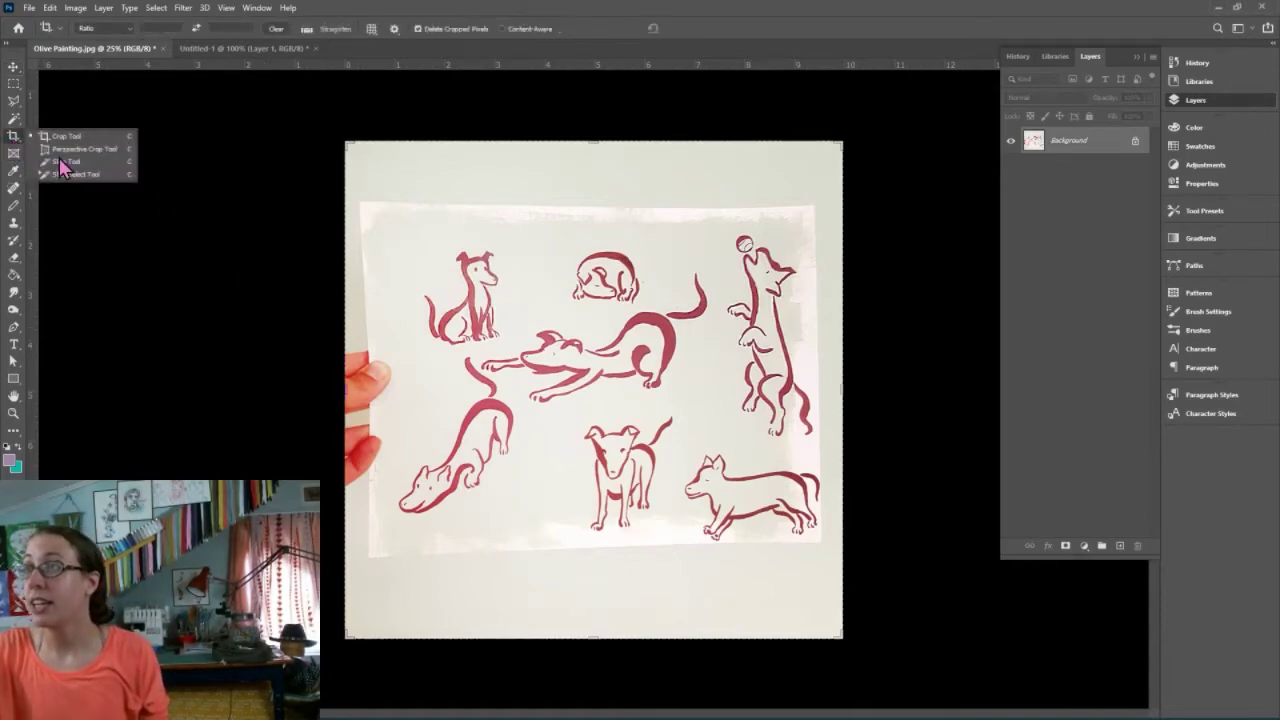
drag(364, 387, 369, 389)
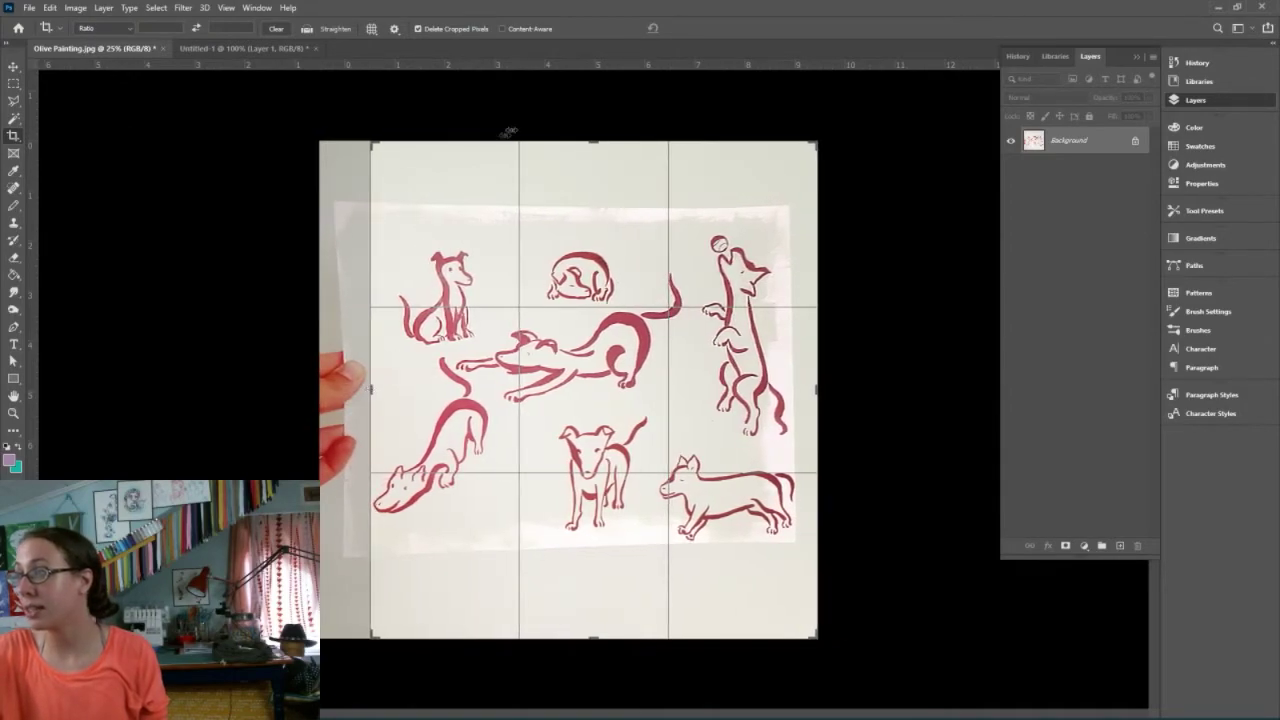
drag(594, 141, 590, 181)
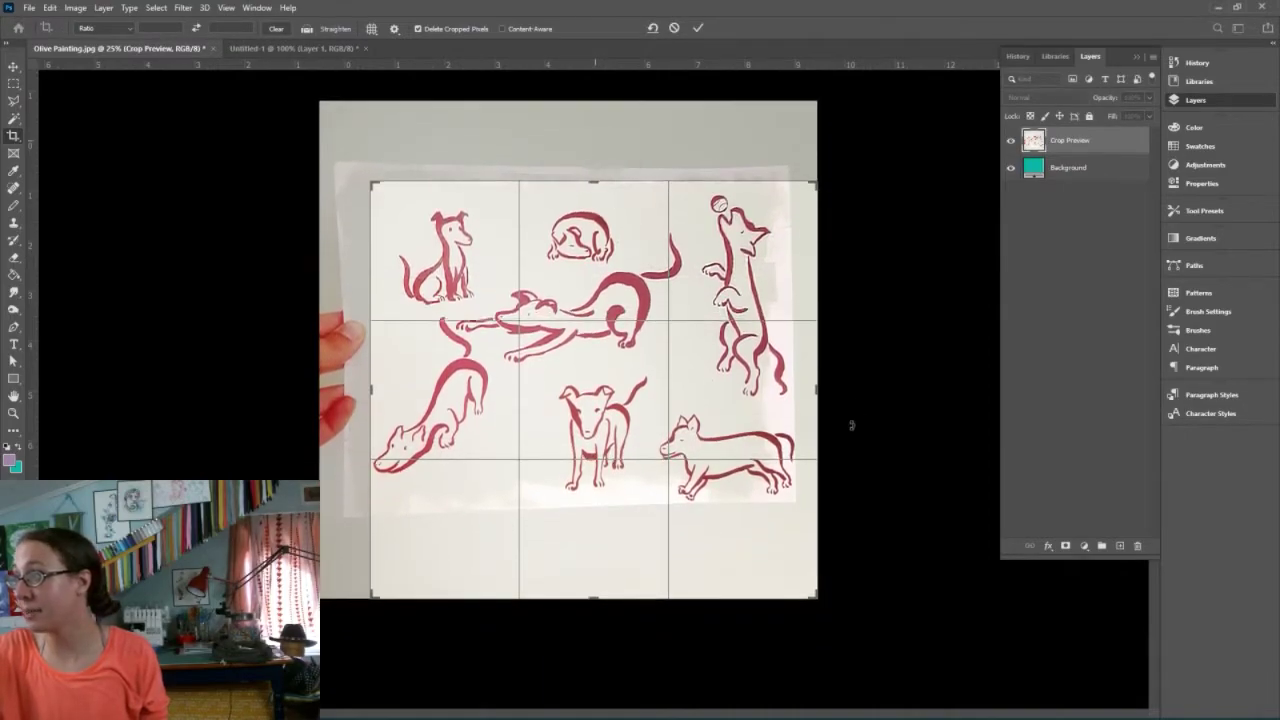
drag(594, 597, 594, 549)
drag(816, 393, 806, 399)
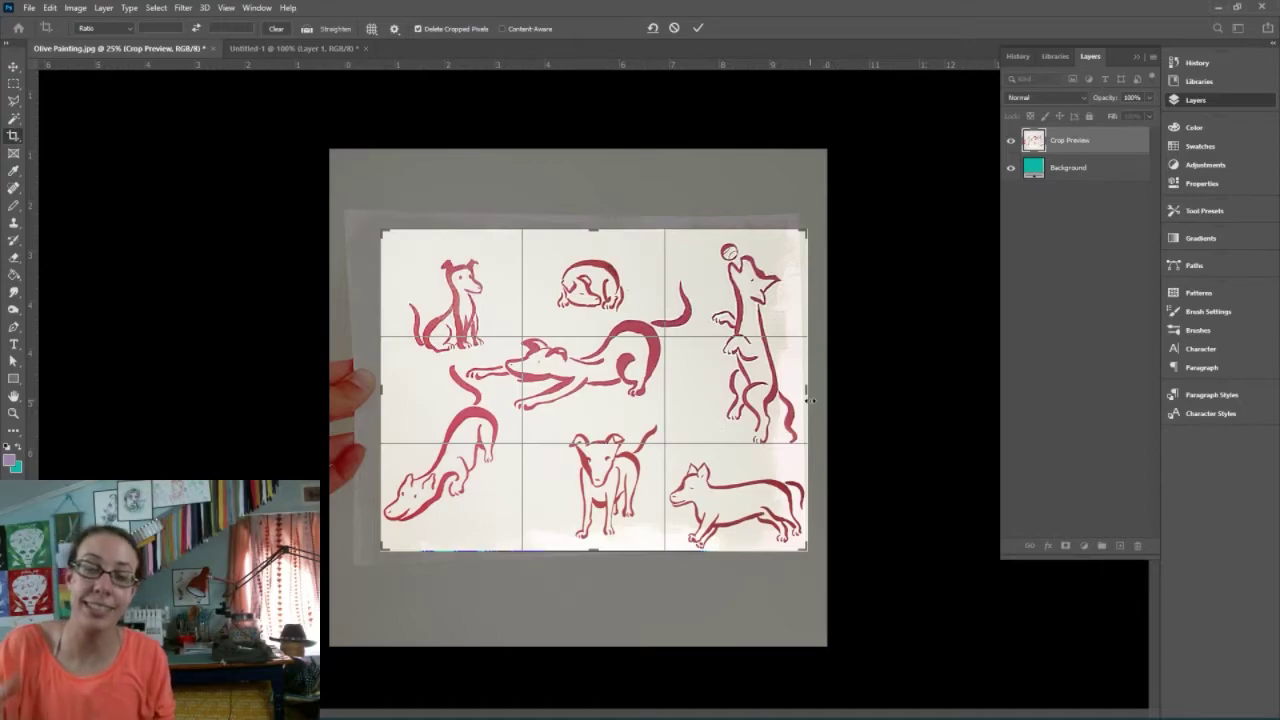
key(Return)
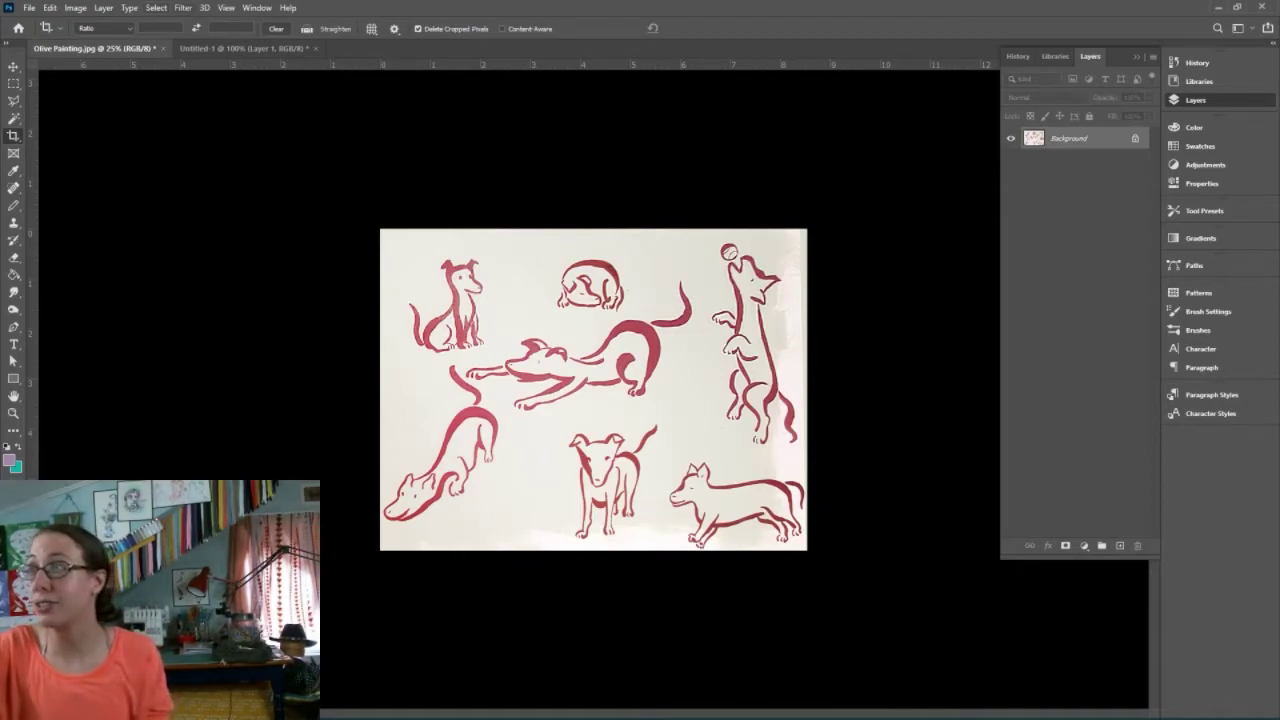
Start converting the cropped dog image to Indexed Color mode and set the forced colours to None
click(186, 9)
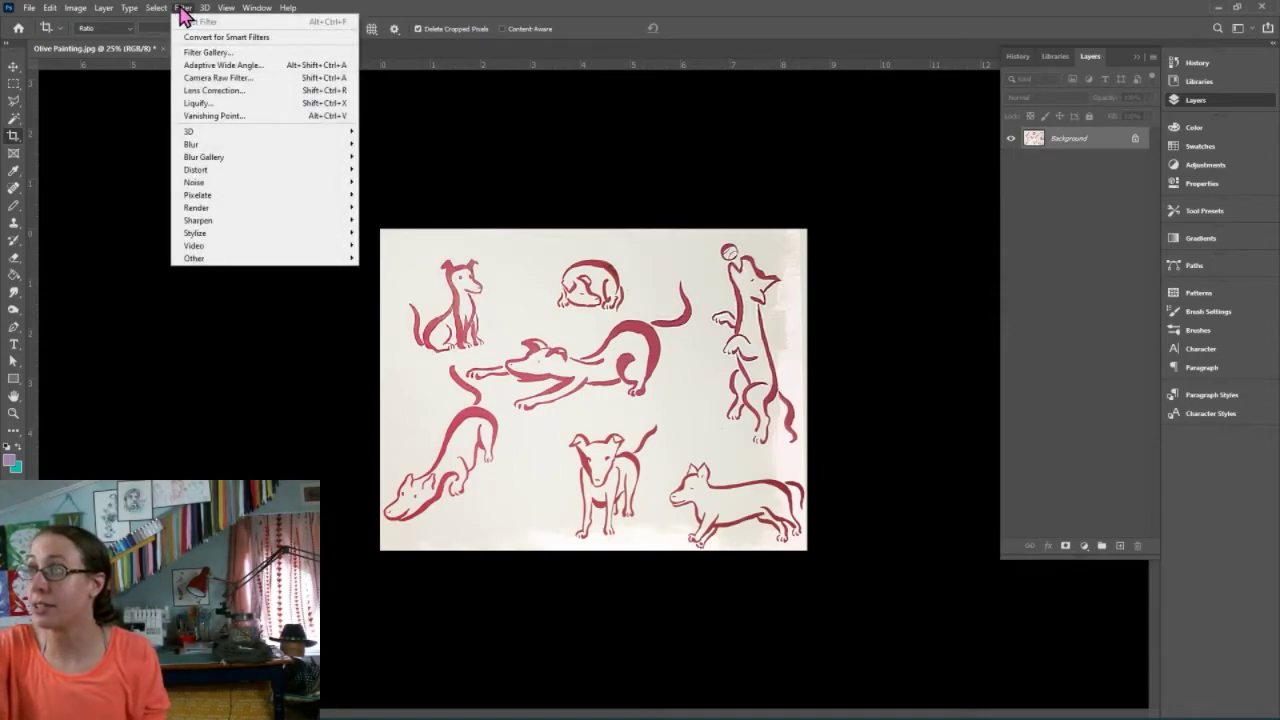
mouse_move(80, 15)
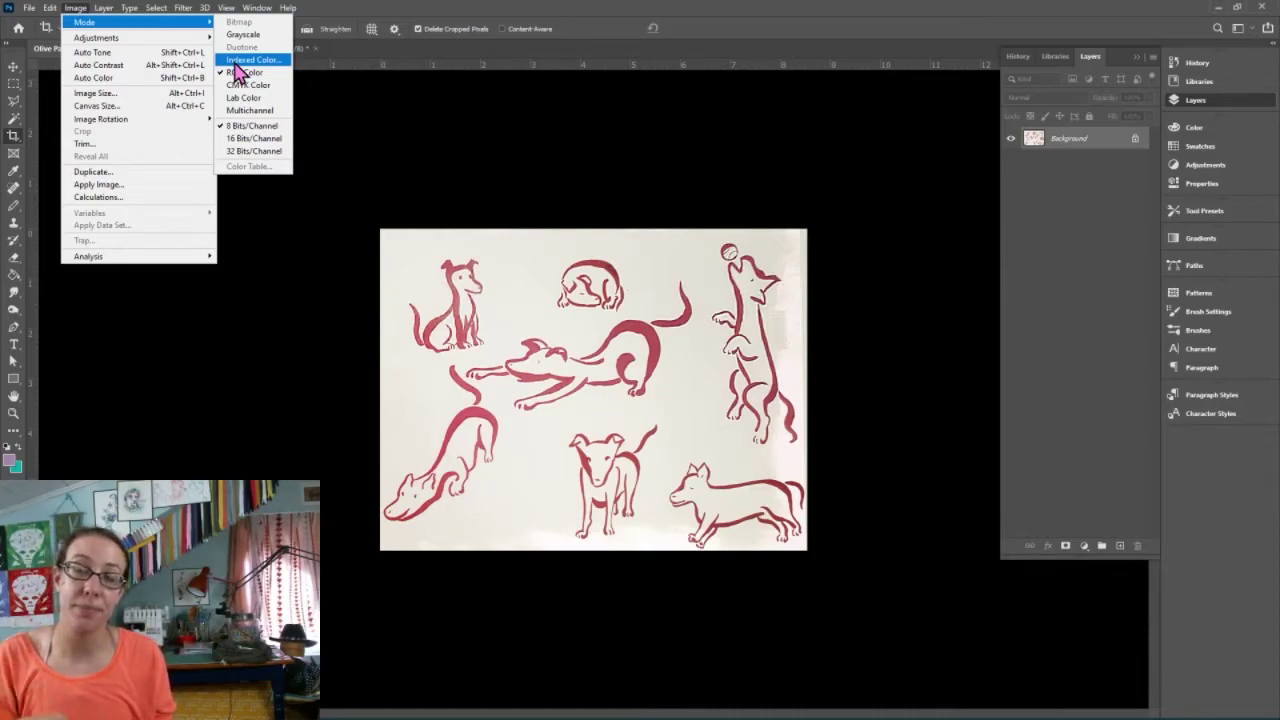
click(245, 60)
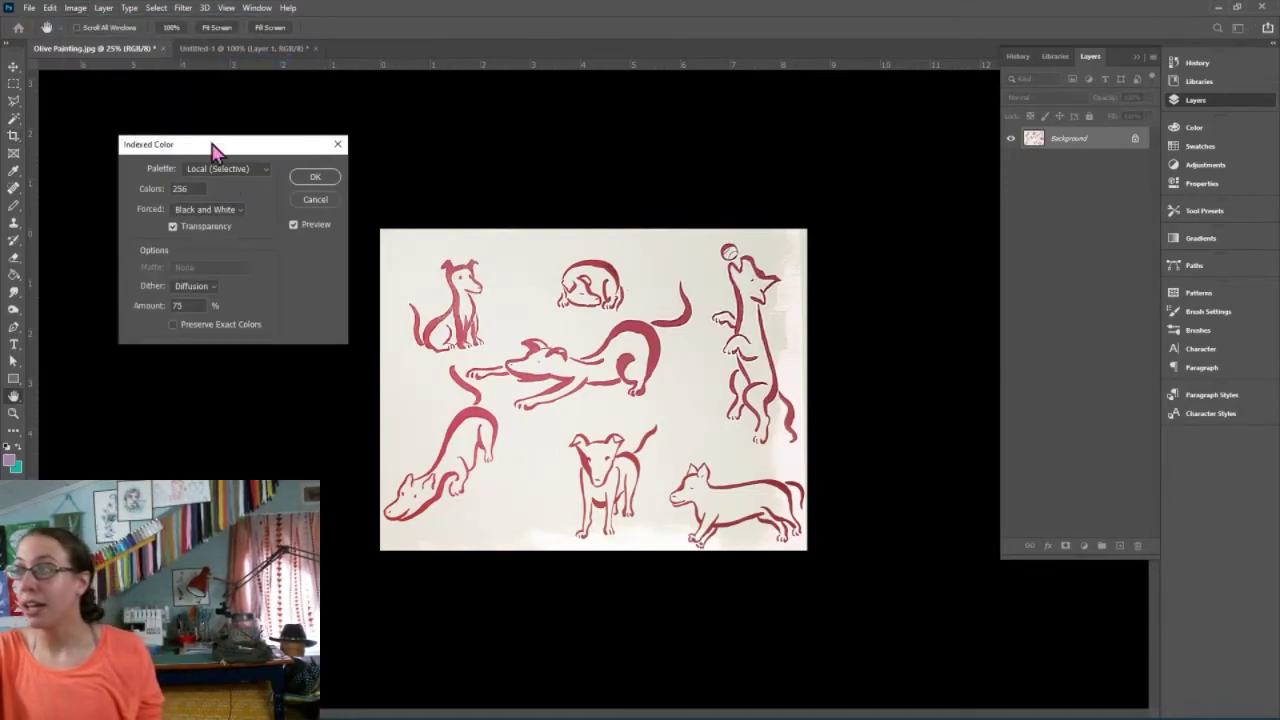
drag(206, 149, 199, 176)
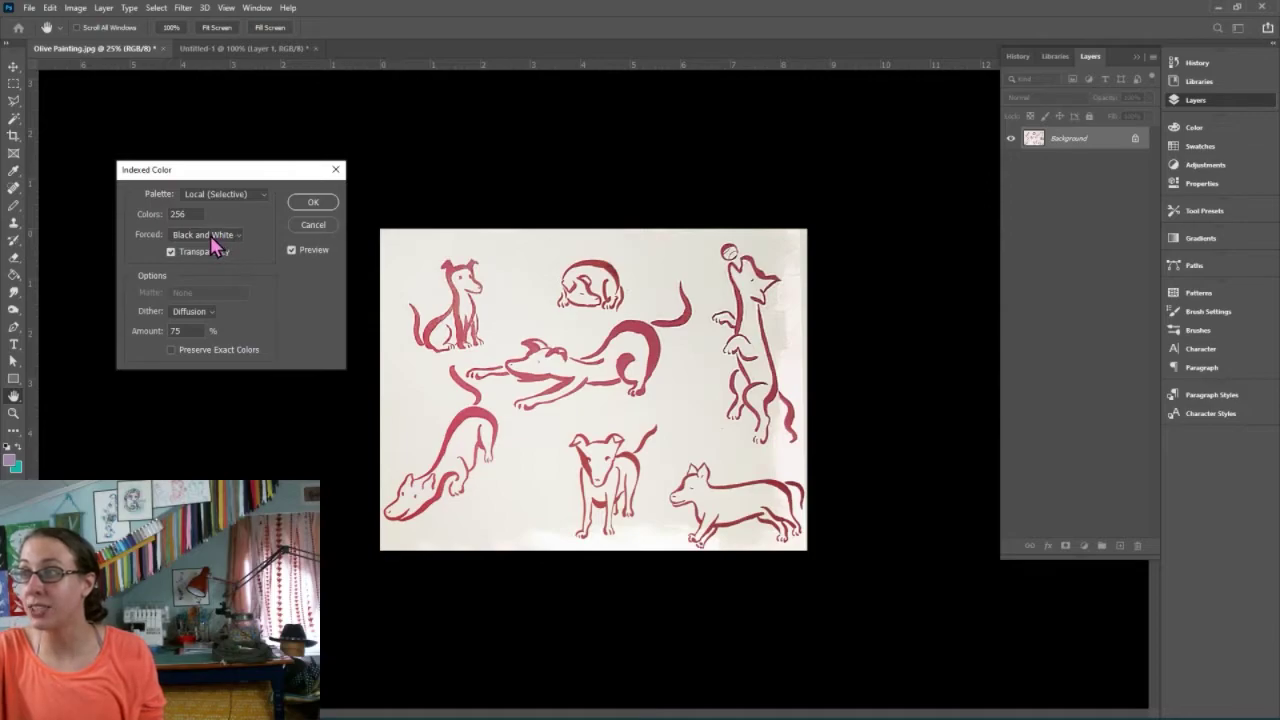
click(212, 238)
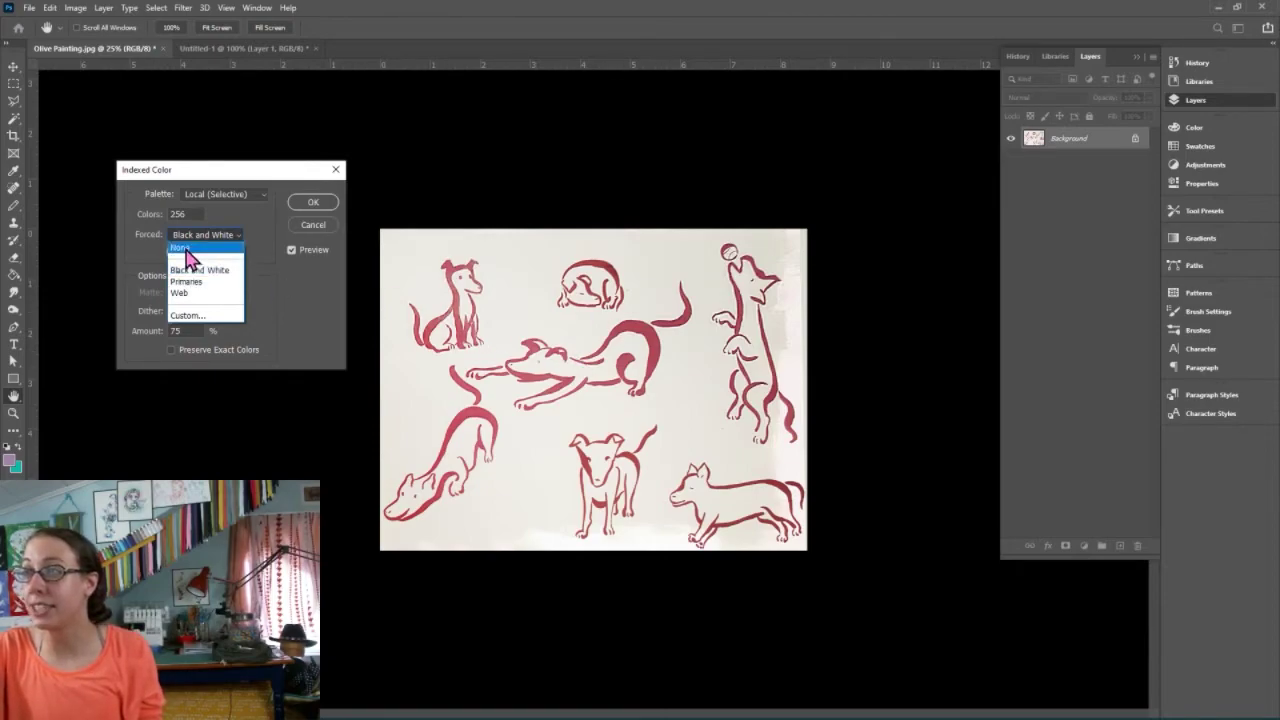
click(184, 248)
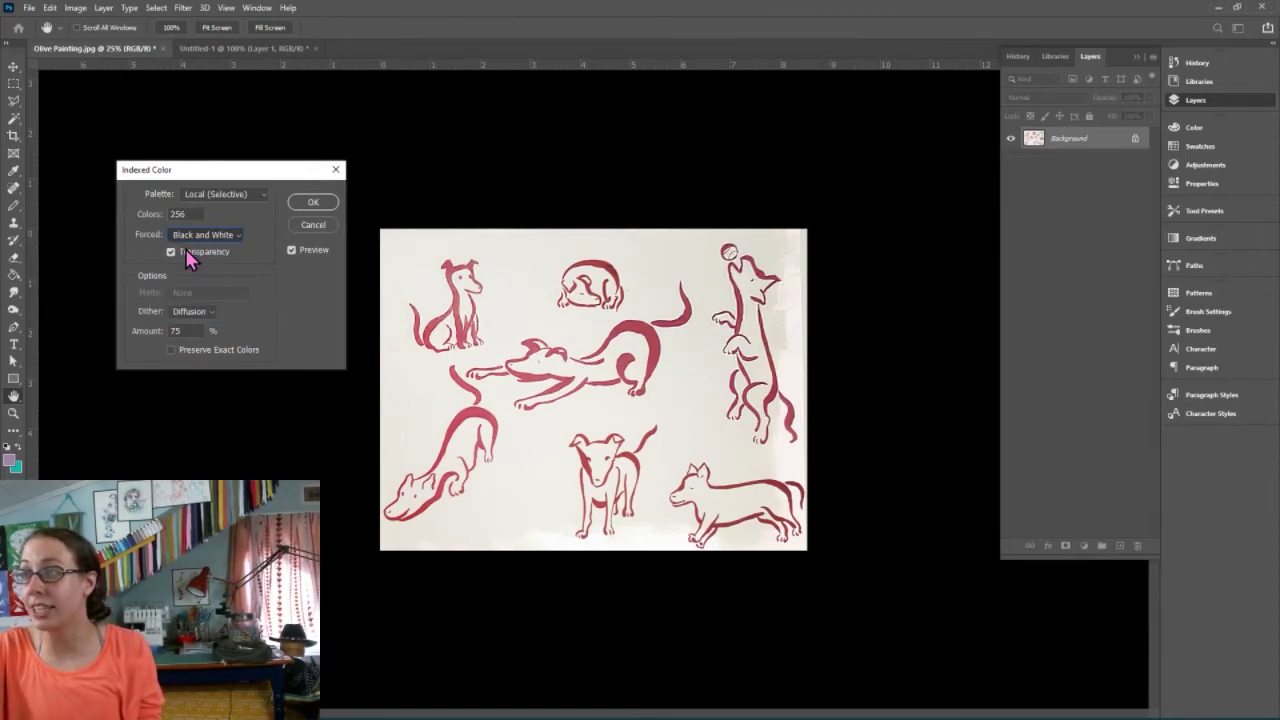
Review the available palette types and try reducing the Local (Selective) palette to 8 colours
click(241, 193)
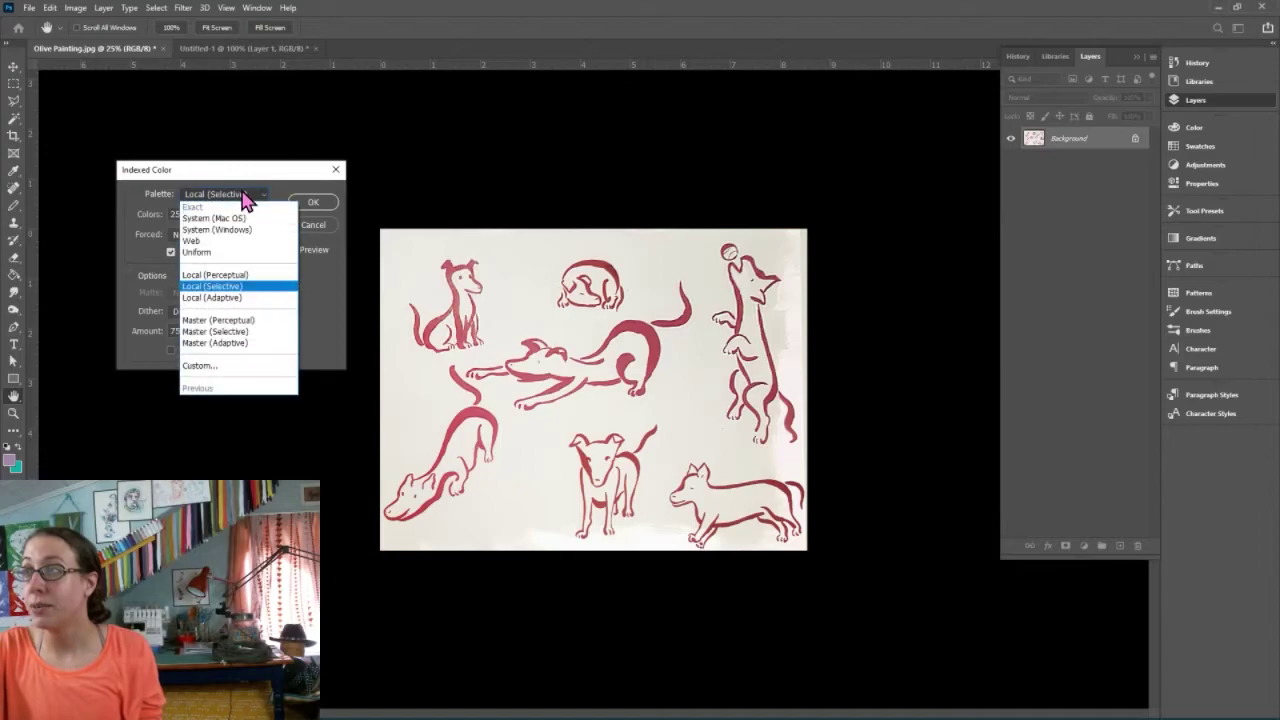
click(166, 224)
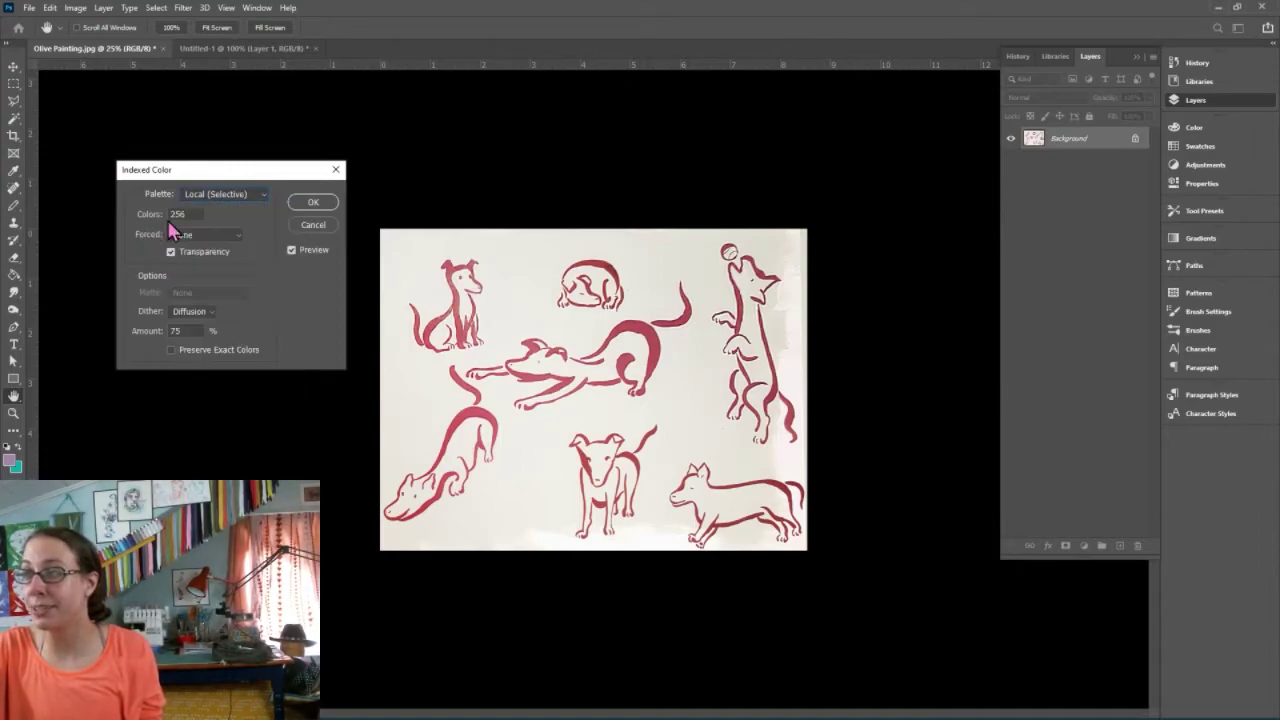
click(238, 203)
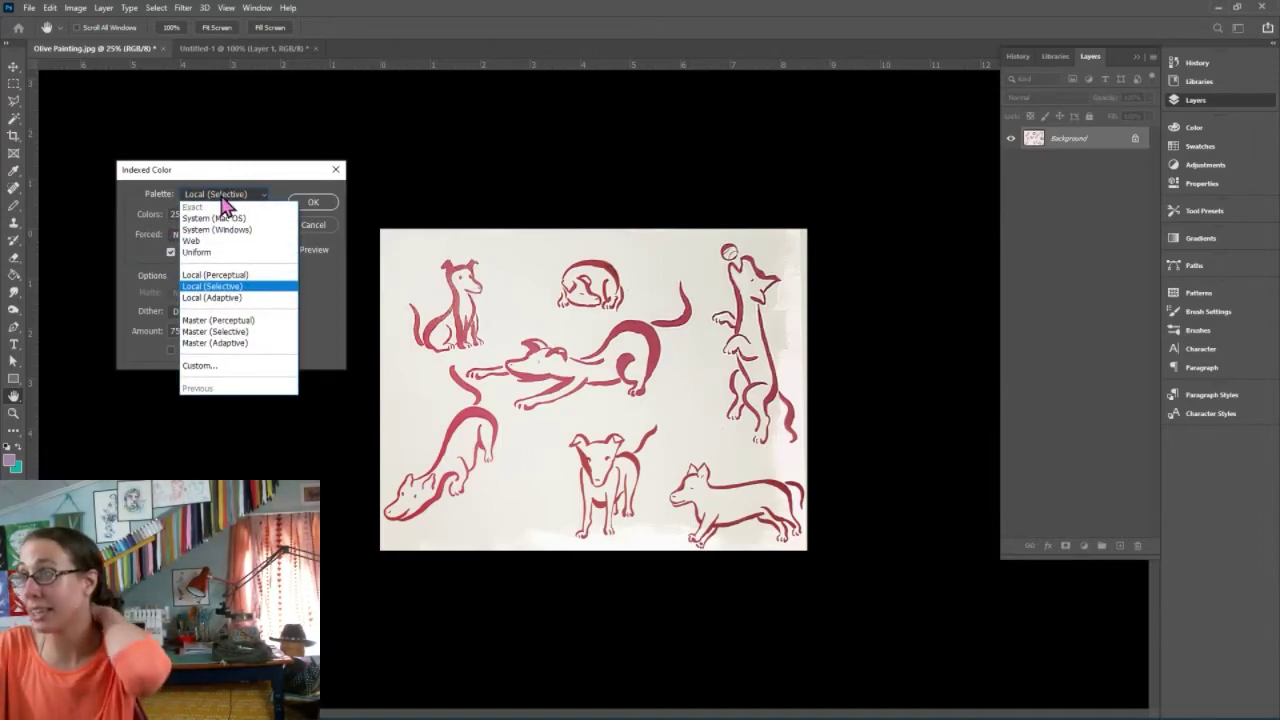
click(125, 226)
drag(197, 213, 145, 218)
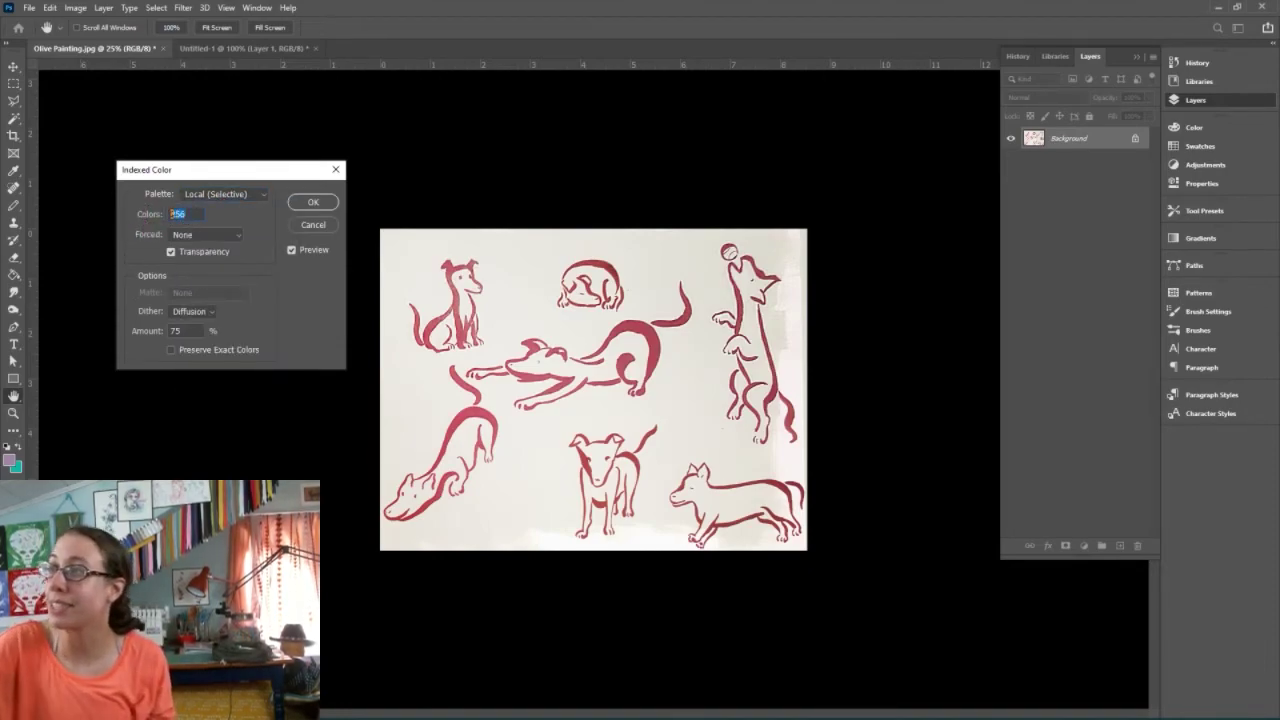
text(8)
click(208, 237)
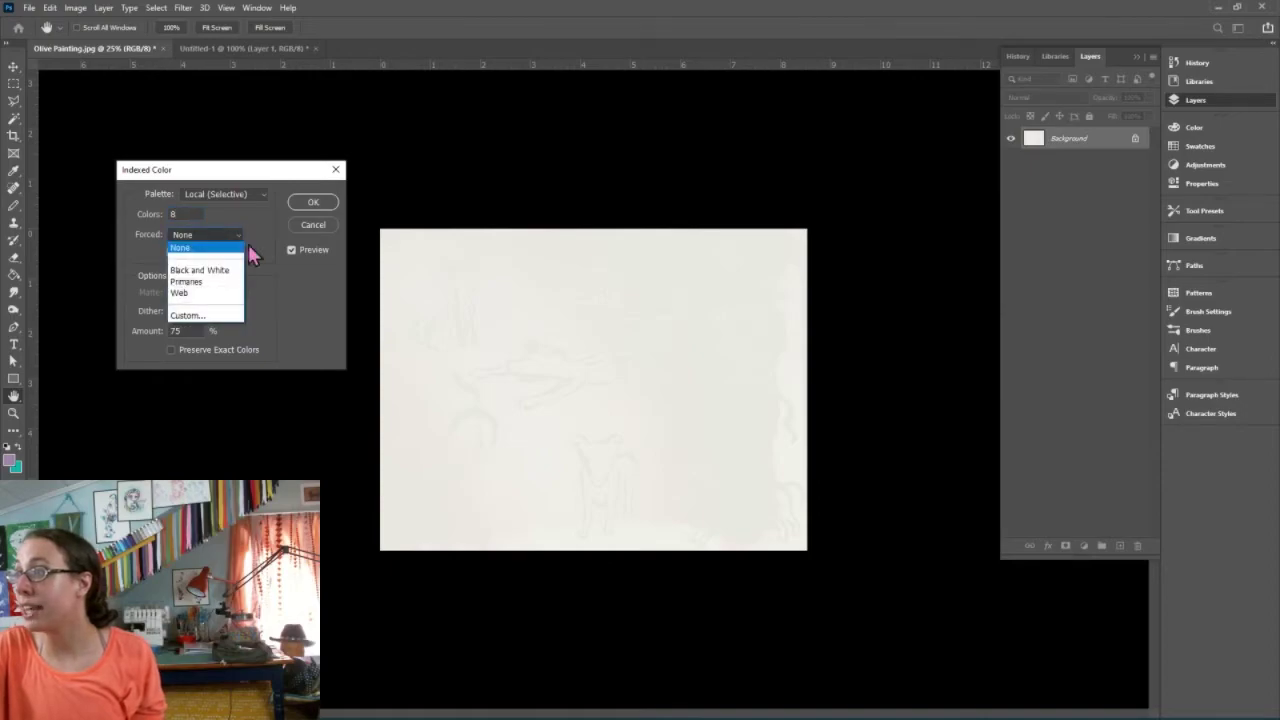
click(263, 277)
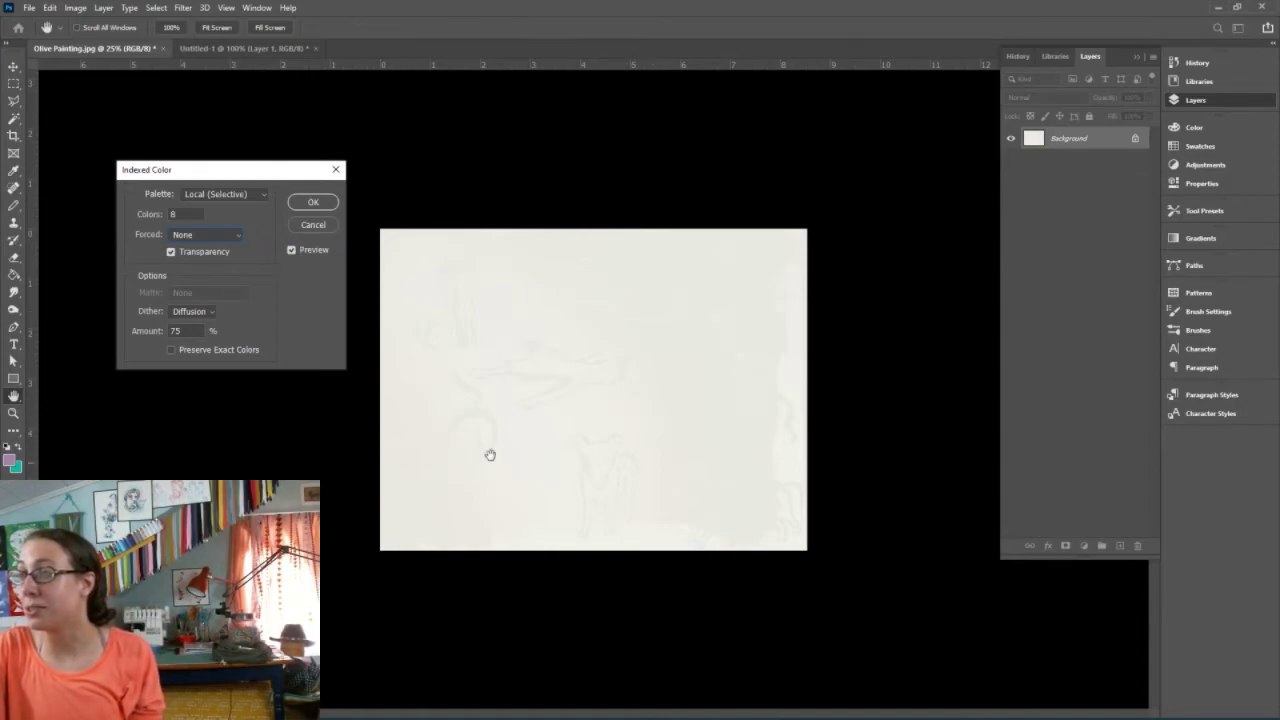
Keep the Local (Selective) palette and set the number of colours to 15
double_click(174, 213)
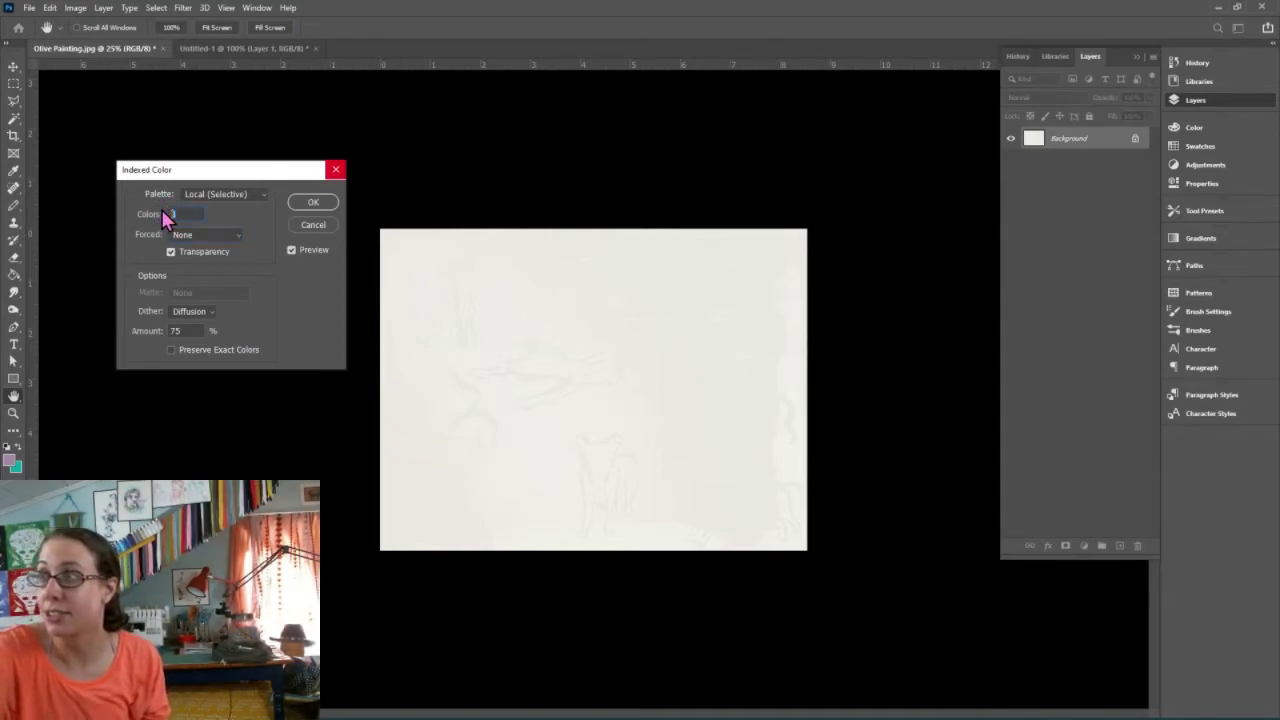
click(236, 196)
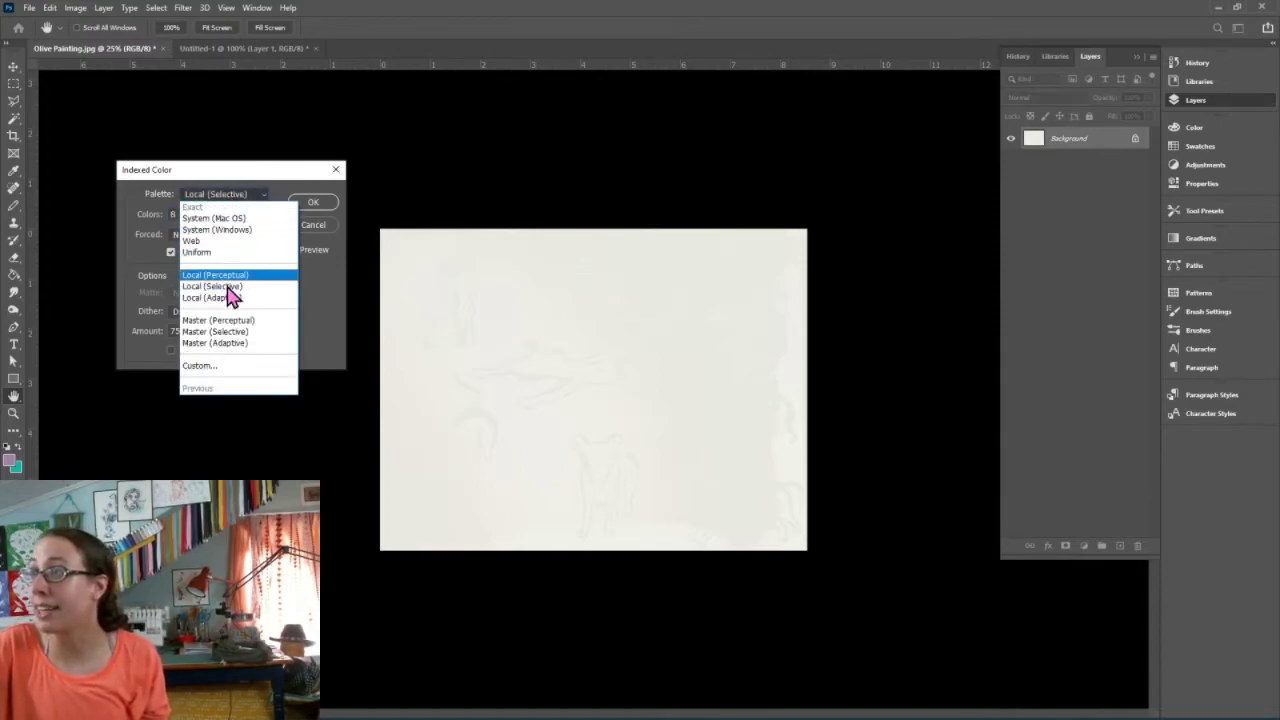
click(232, 288)
click(172, 215)
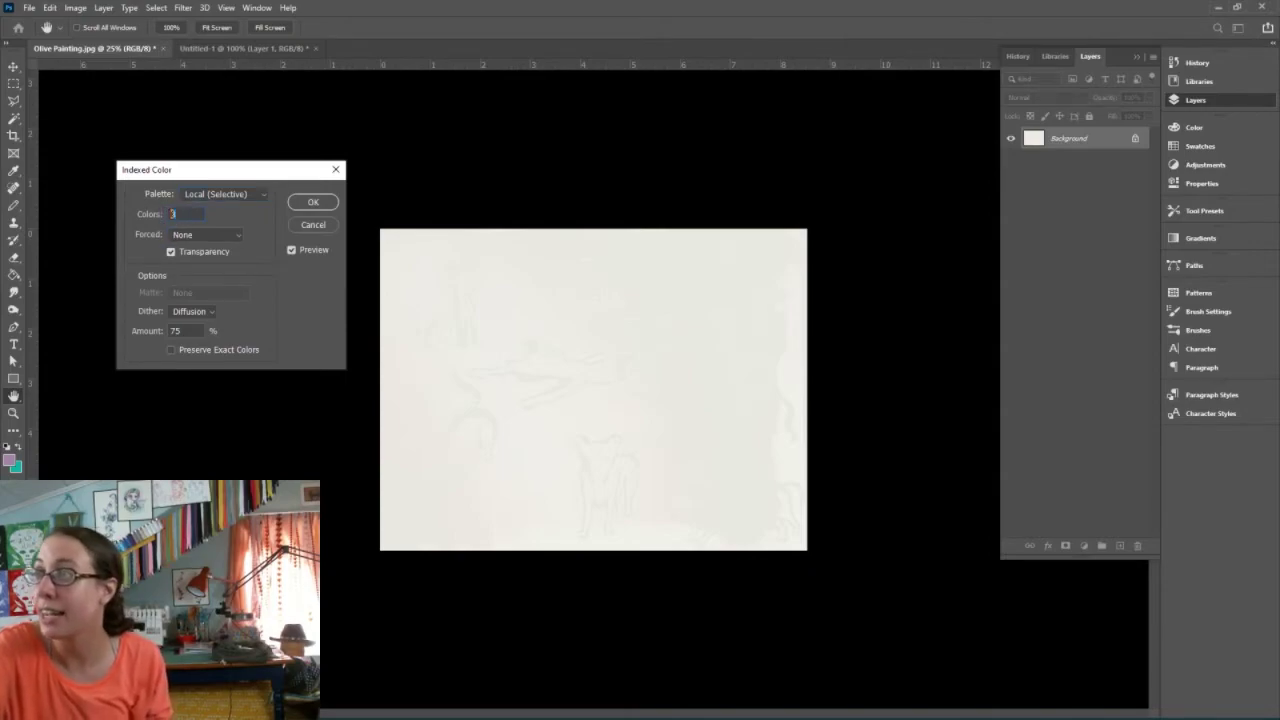
text(15)
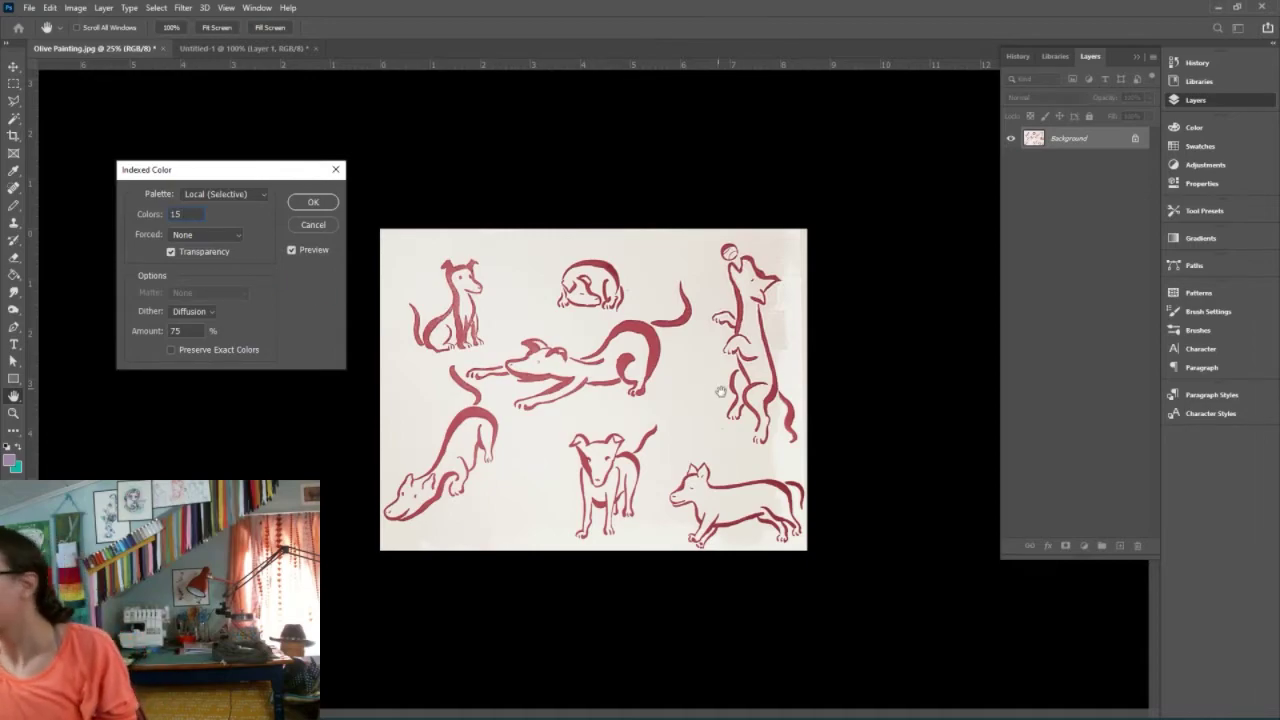
Try Pattern and Noise dithering, checking their effect up close on the stretching dog's brush strokes
key(ctrl+plus)
key(ctrl+plus)
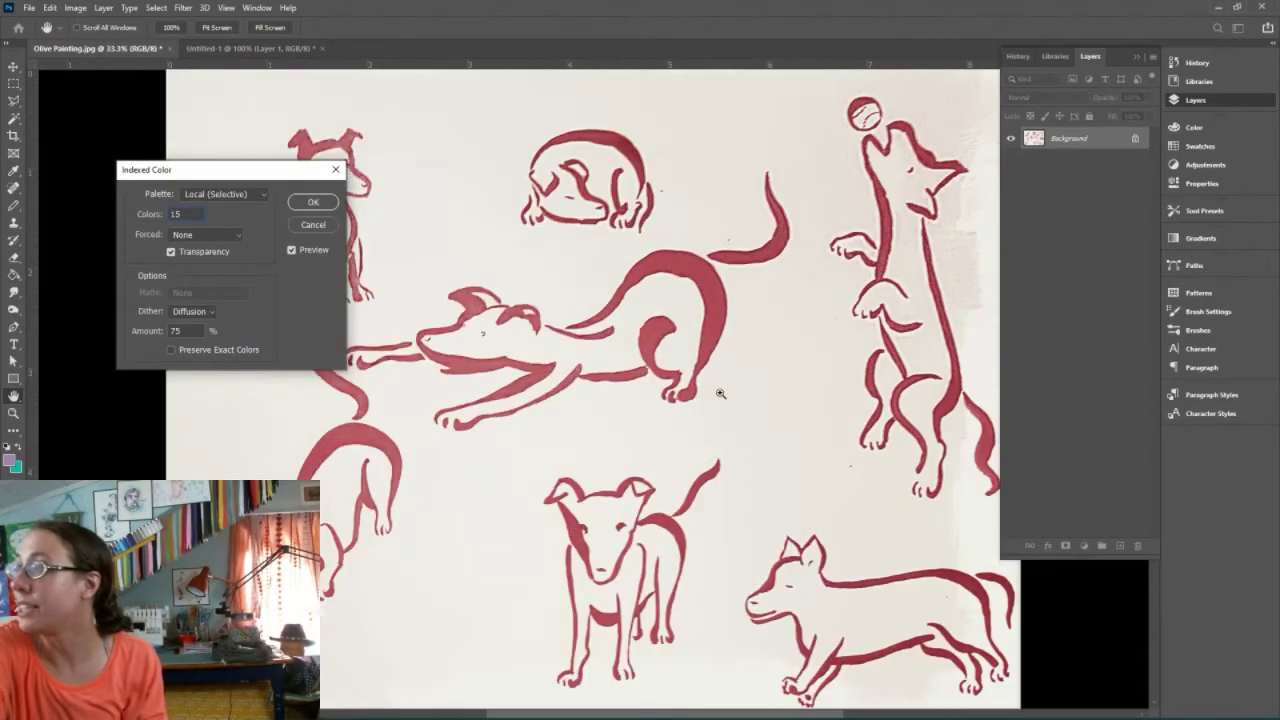
key(ctrl+plus)
key(ctrl+plus)
key(ctrl+plus)
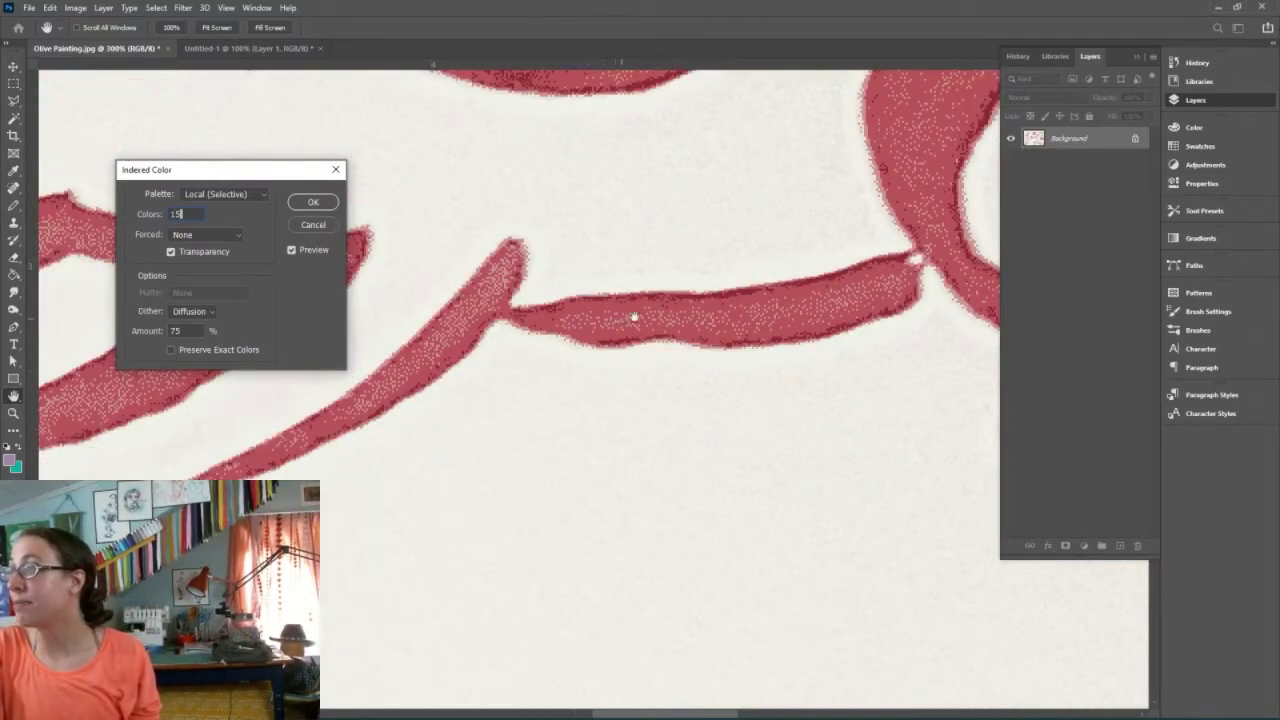
click(207, 313)
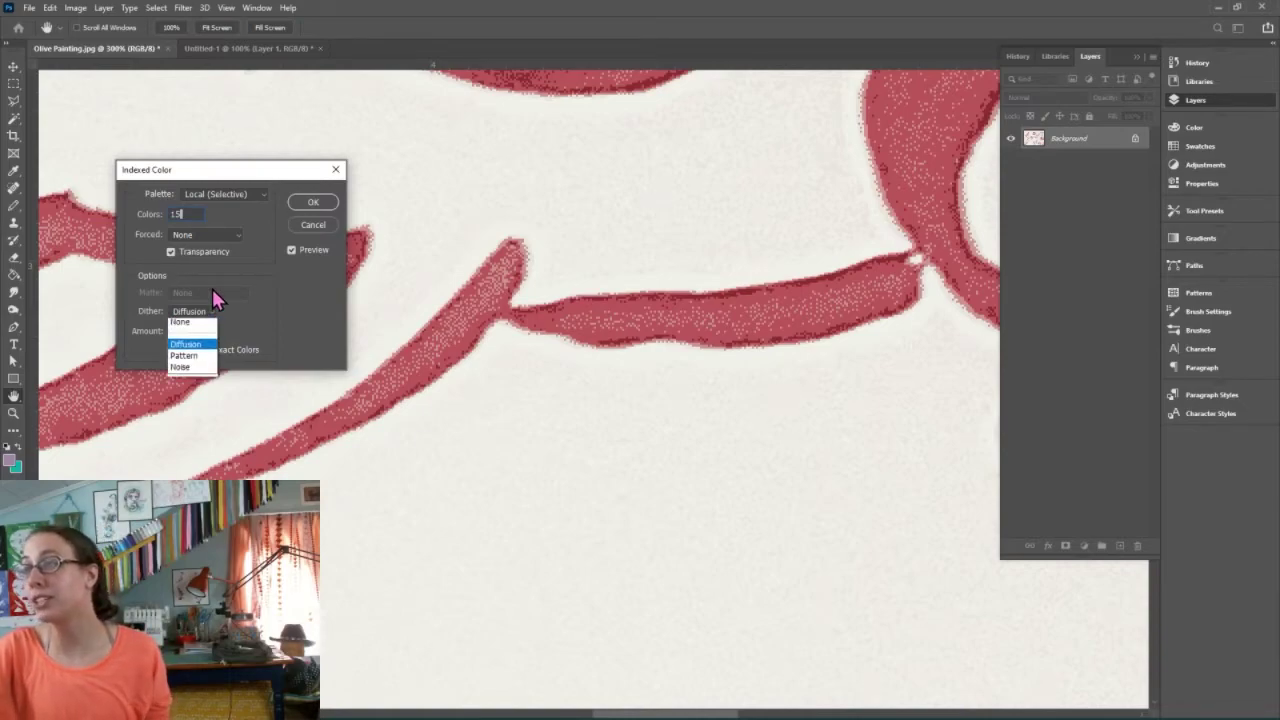
click(184, 358)
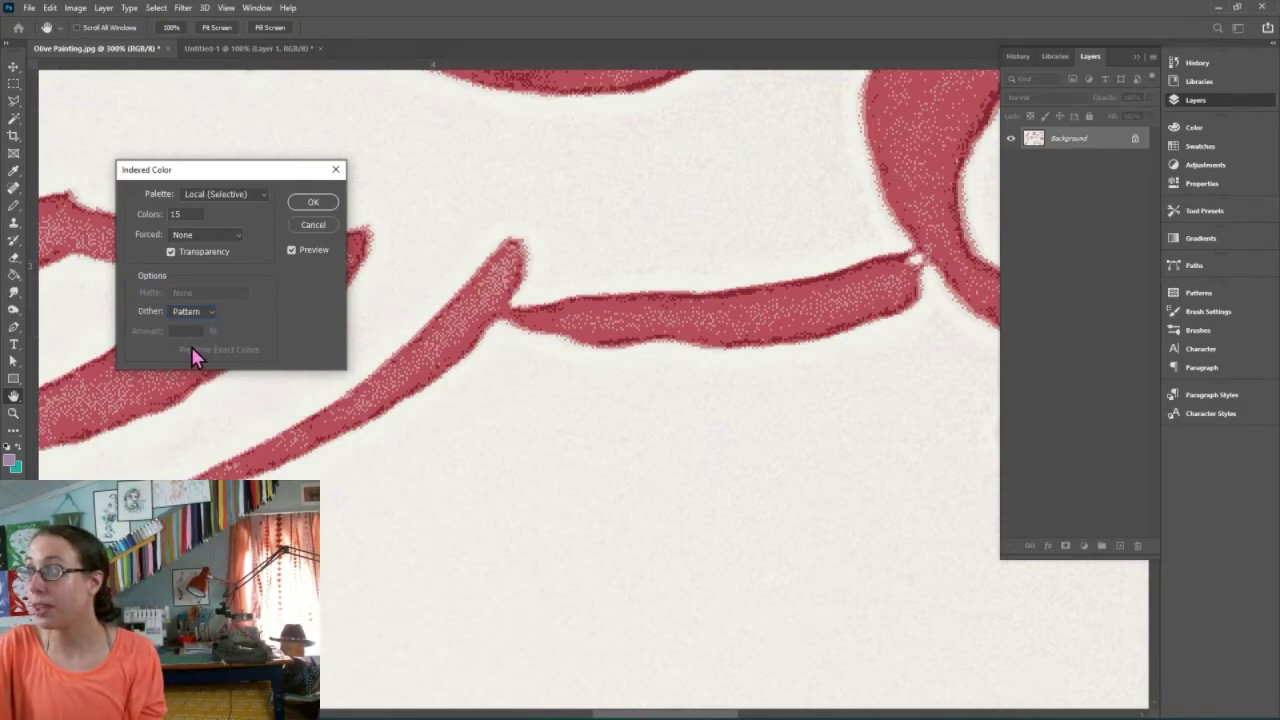
click(205, 315)
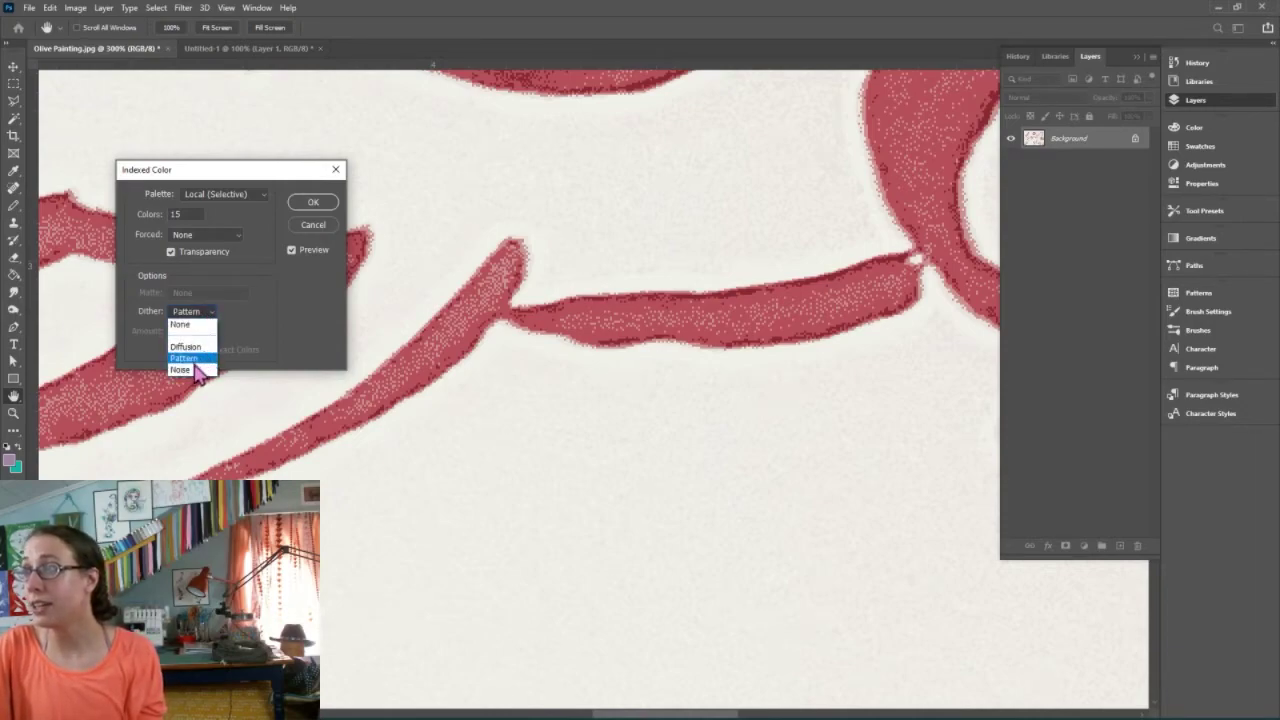
click(238, 314)
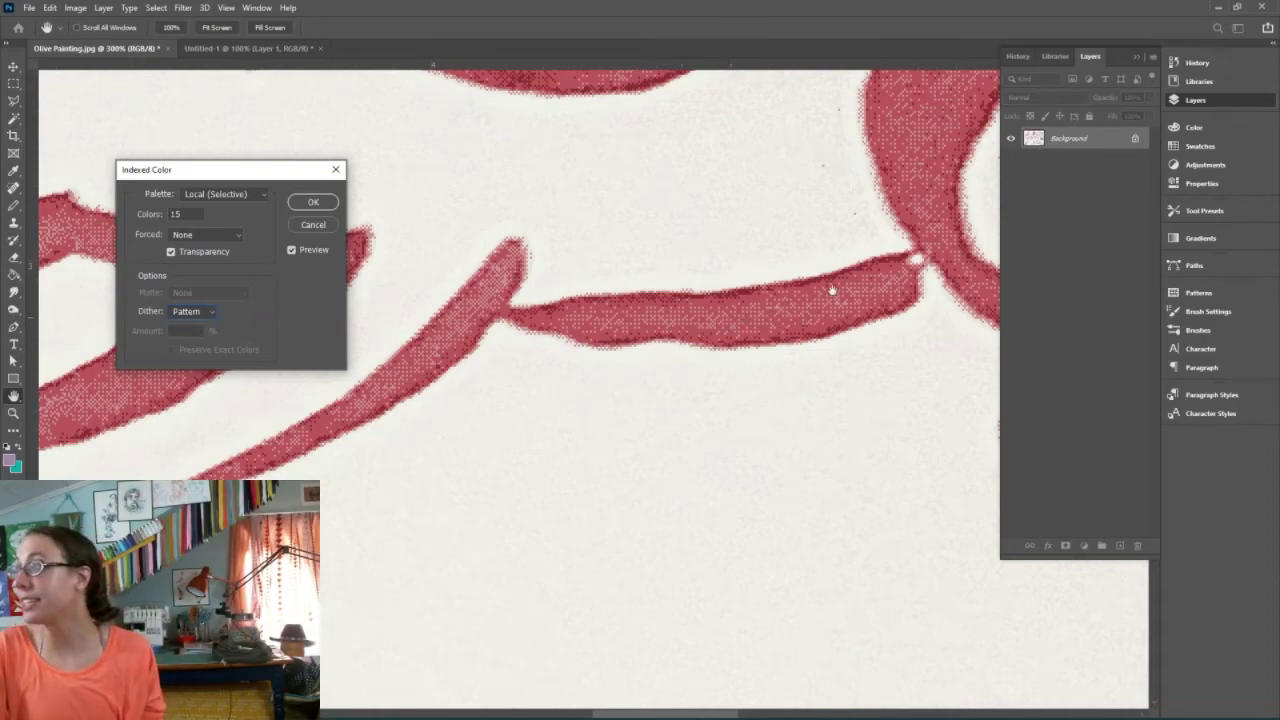
scroll(877, 191, down, 3)
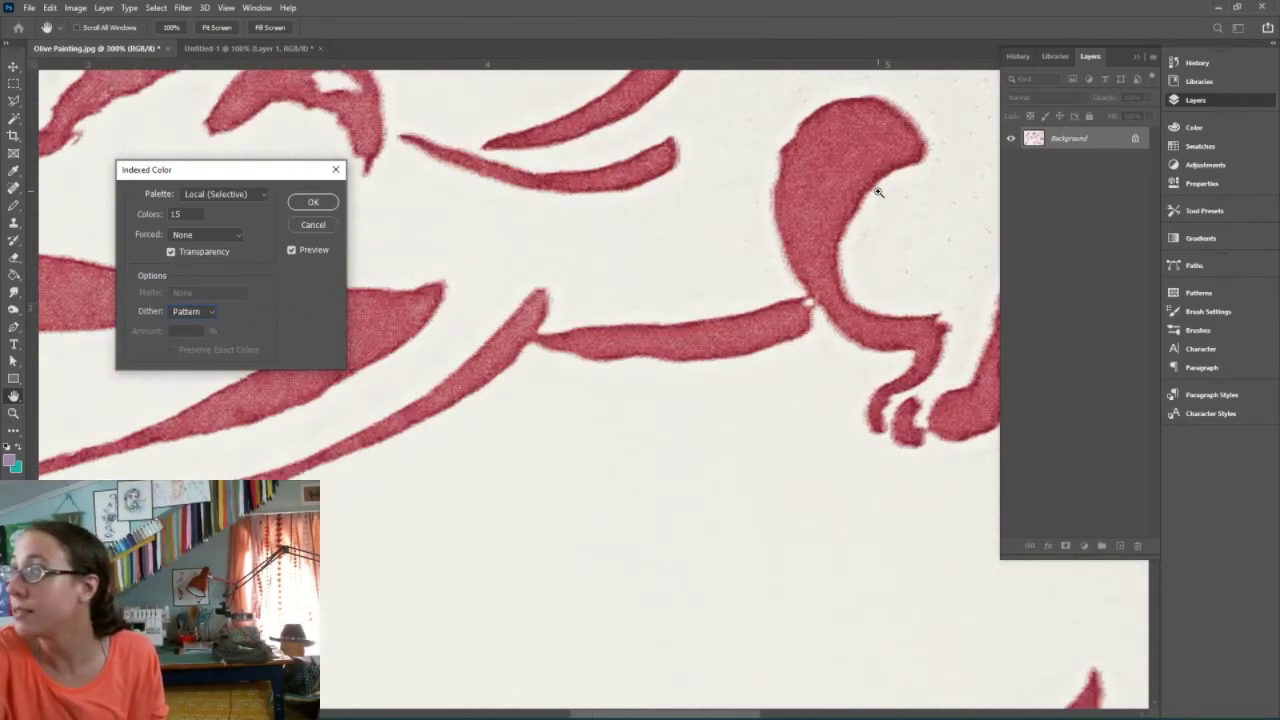
scroll(877, 191, up, 3)
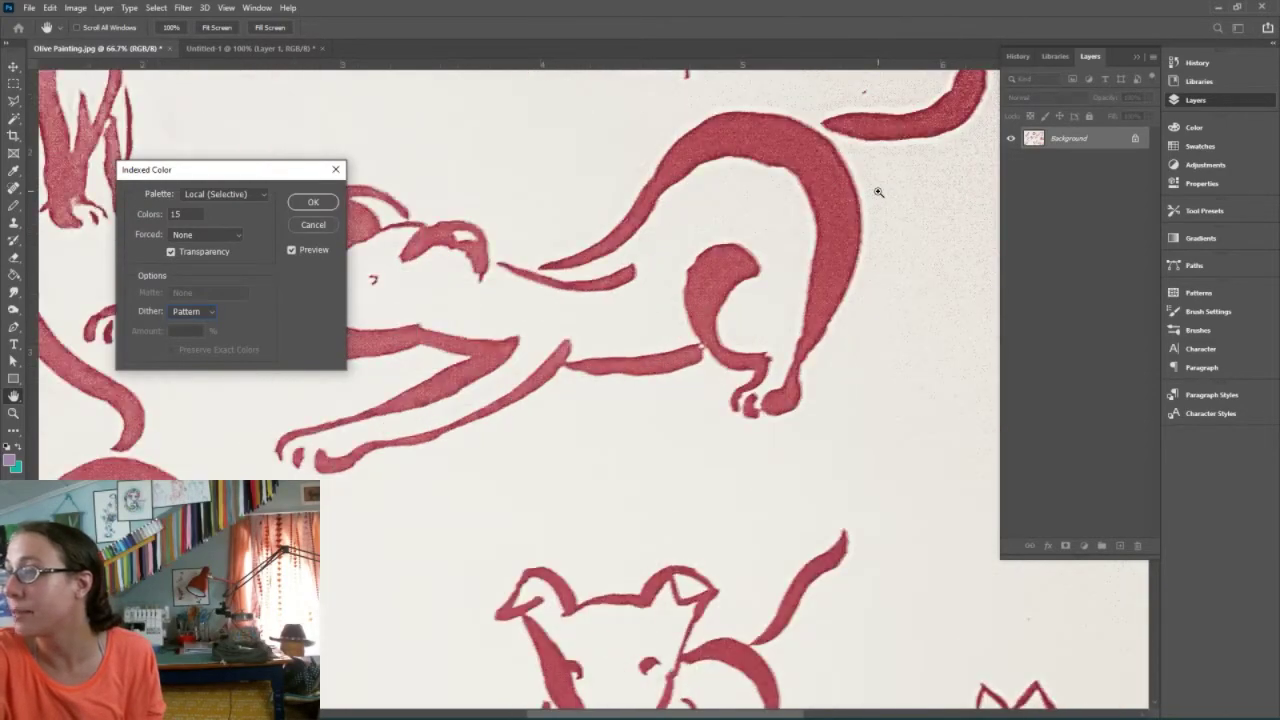
click(208, 312)
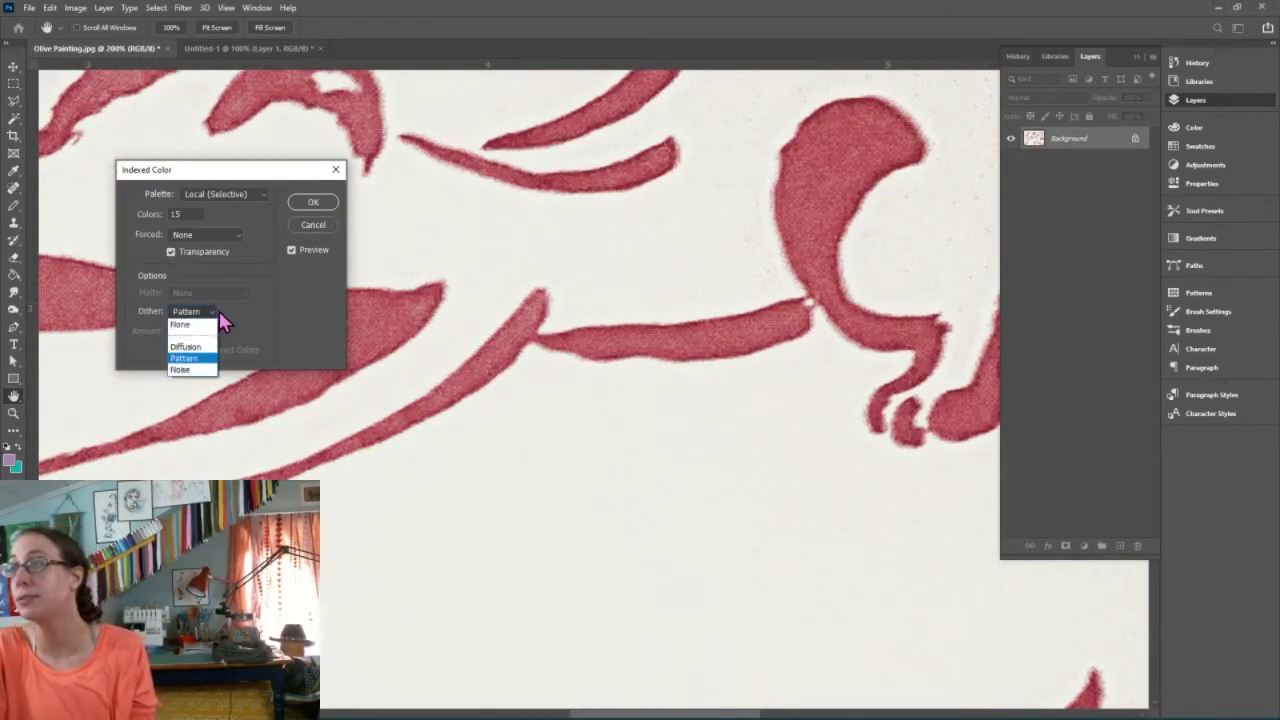
click(186, 370)
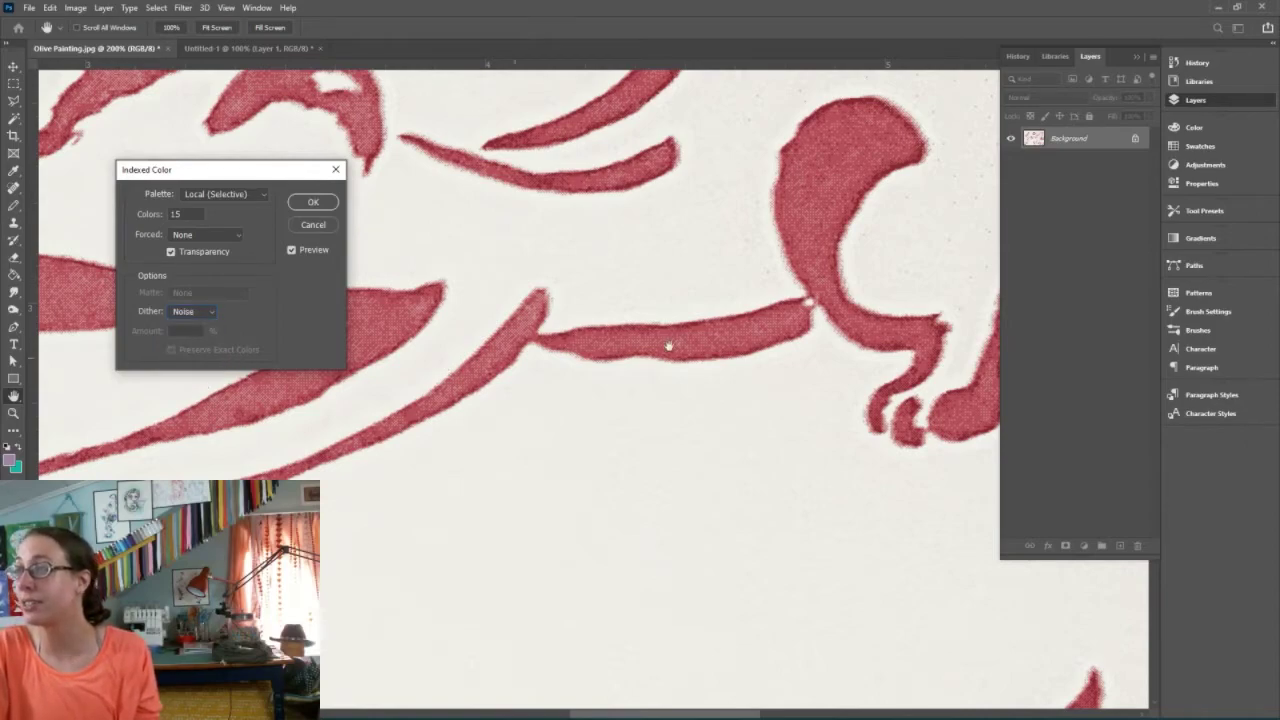
Set dithering to None and switch the palette to Custom for editing its color table, leaving the single pale swatch as it is
click(214, 316)
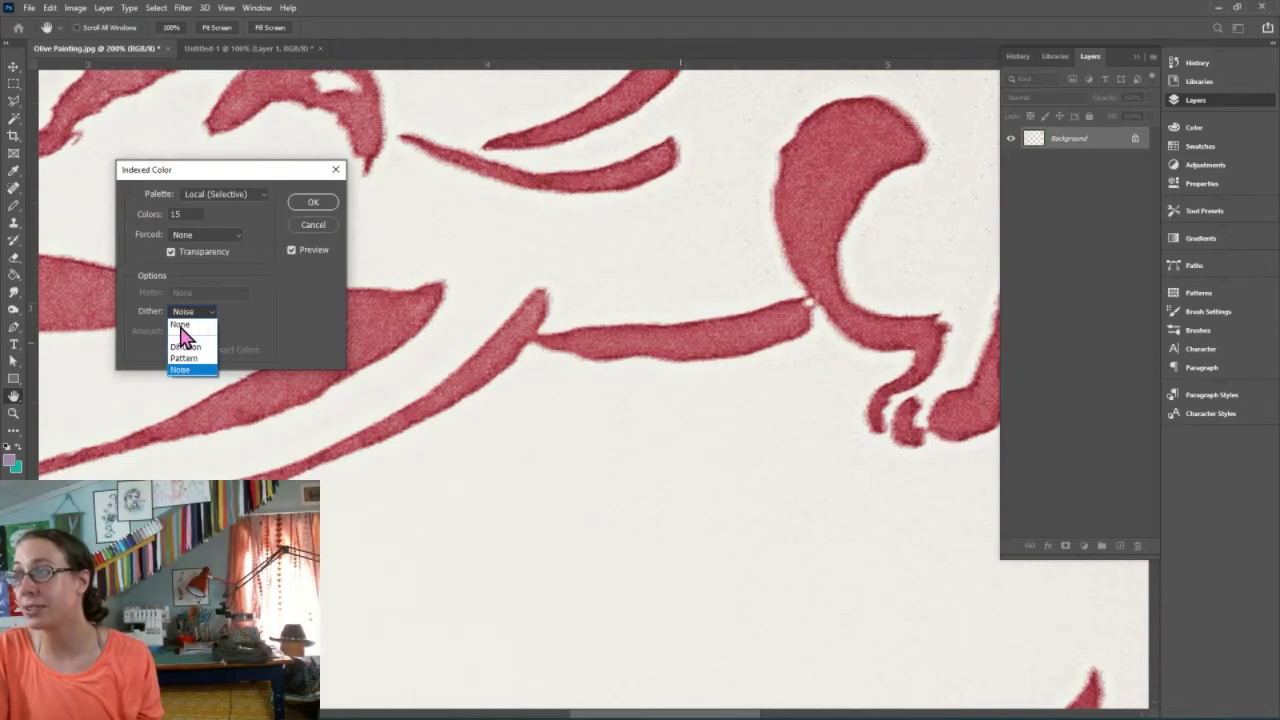
click(180, 326)
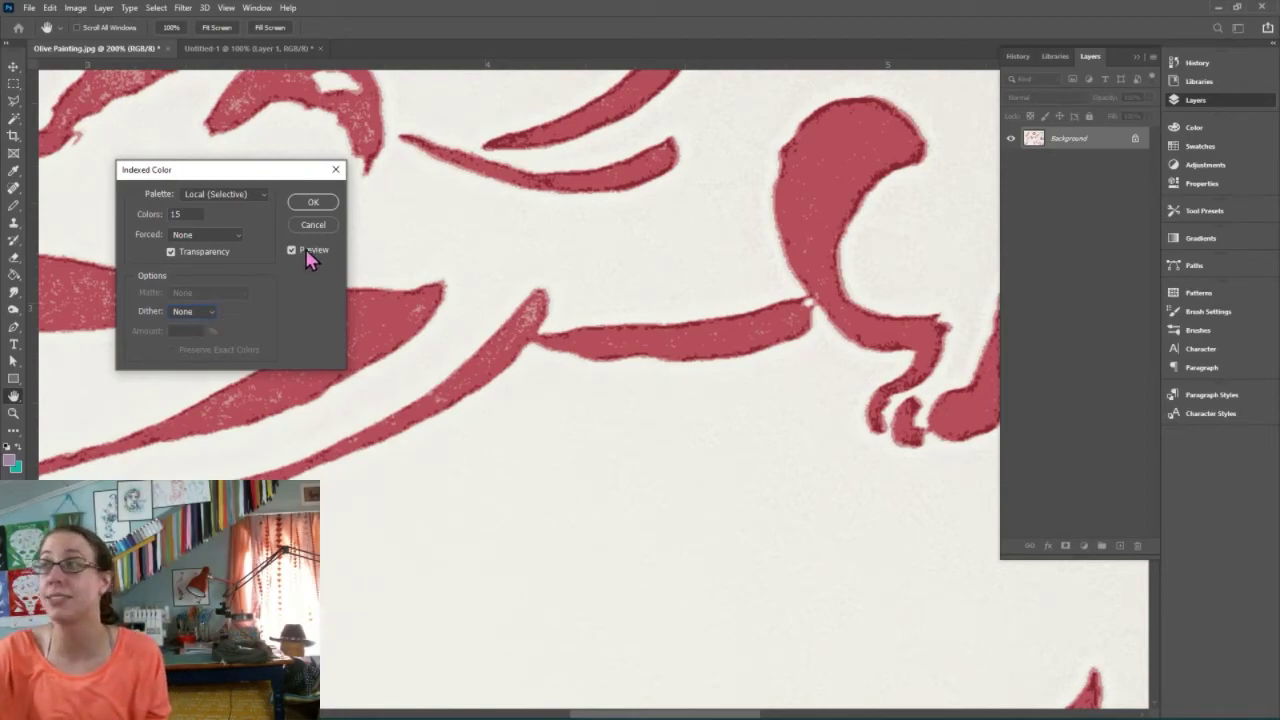
click(211, 199)
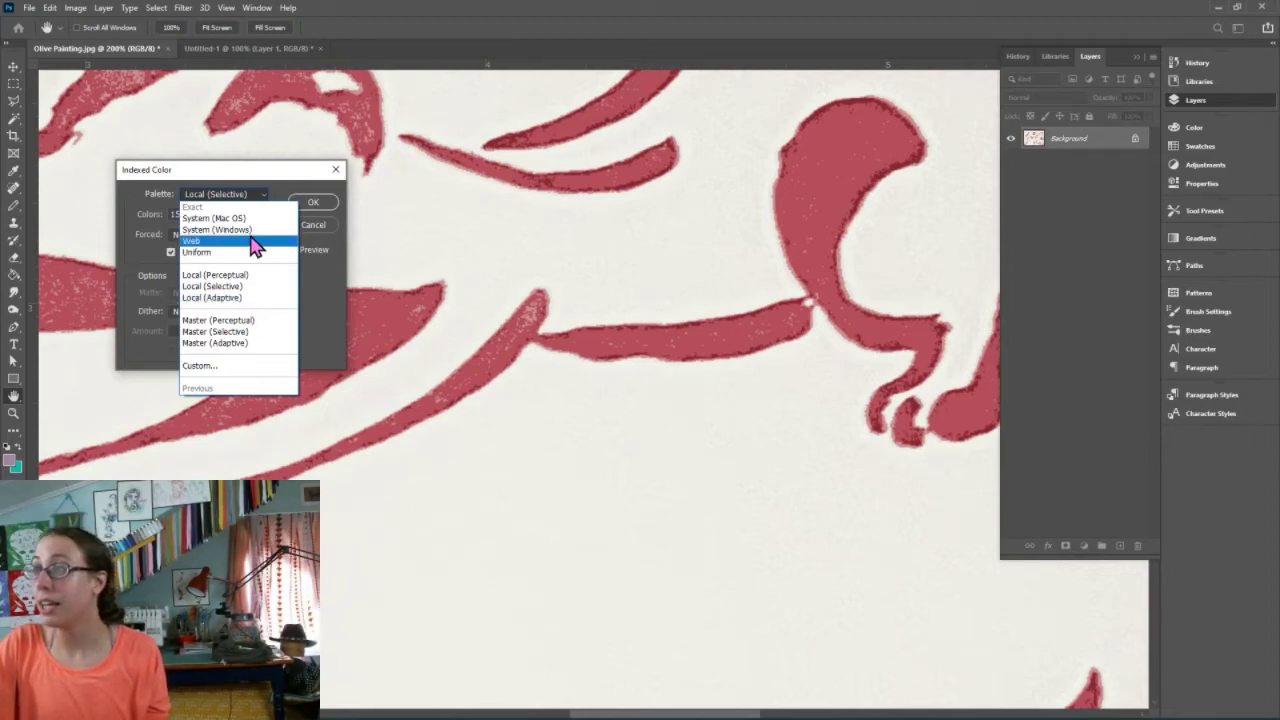
click(210, 370)
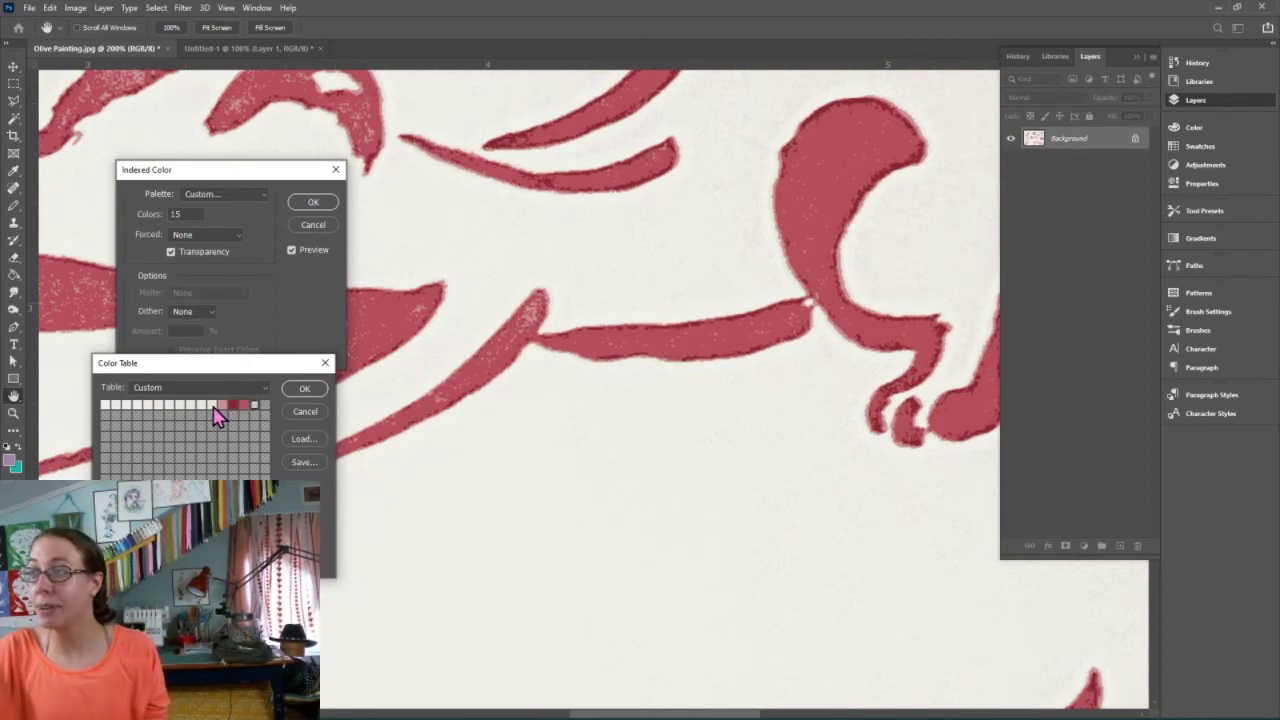
click(209, 408)
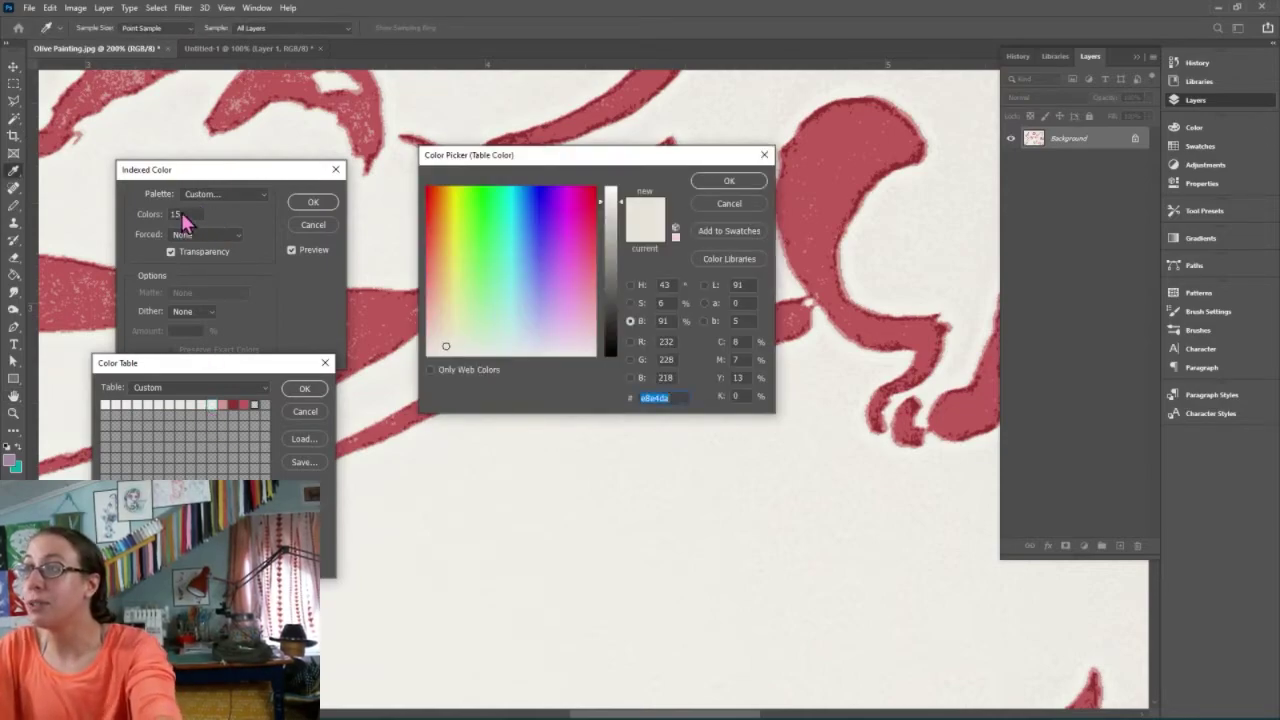
click(732, 205)
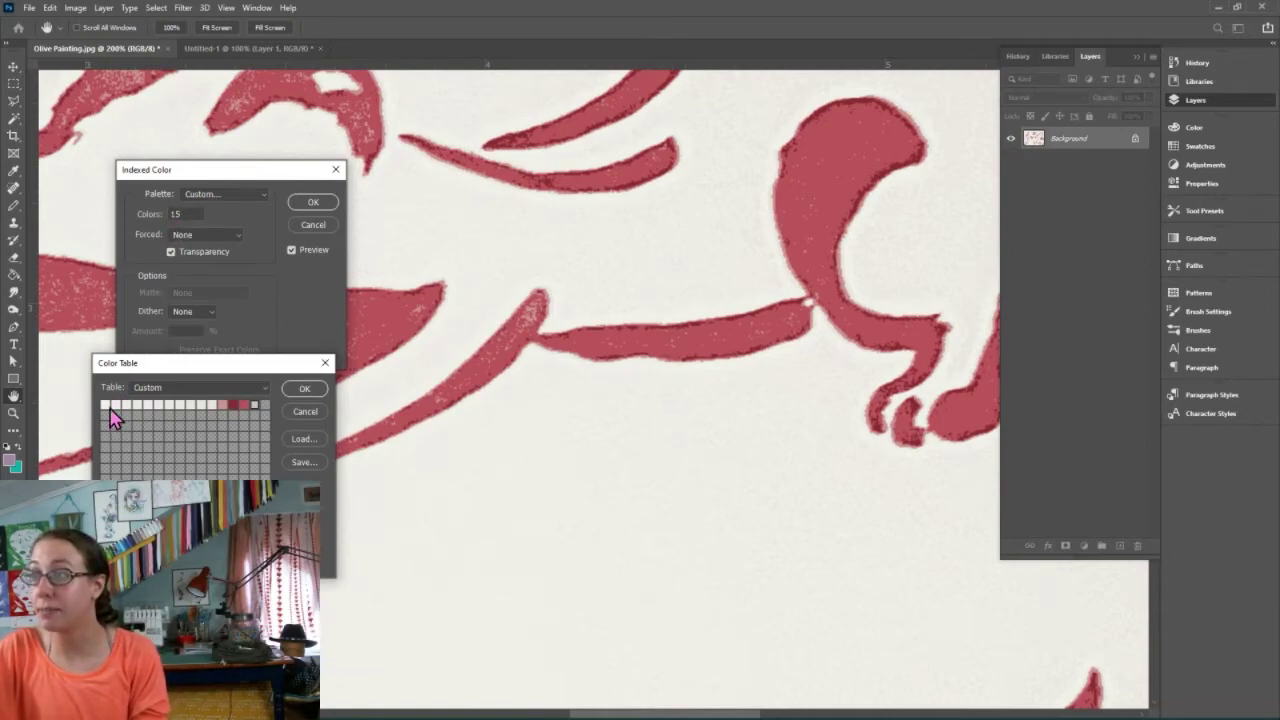
Recolour the run of pale background swatches in the color table to pure white (ffffff) for both first and last color
drag(106, 405, 208, 418)
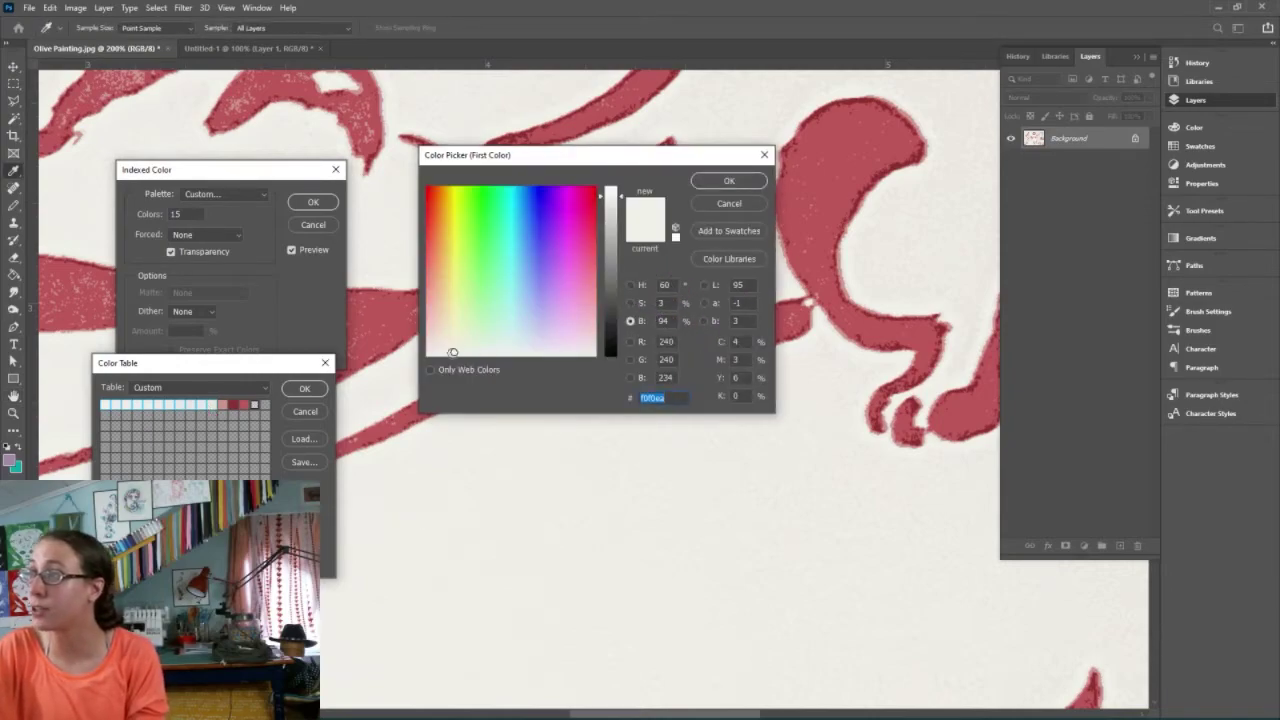
text(000)
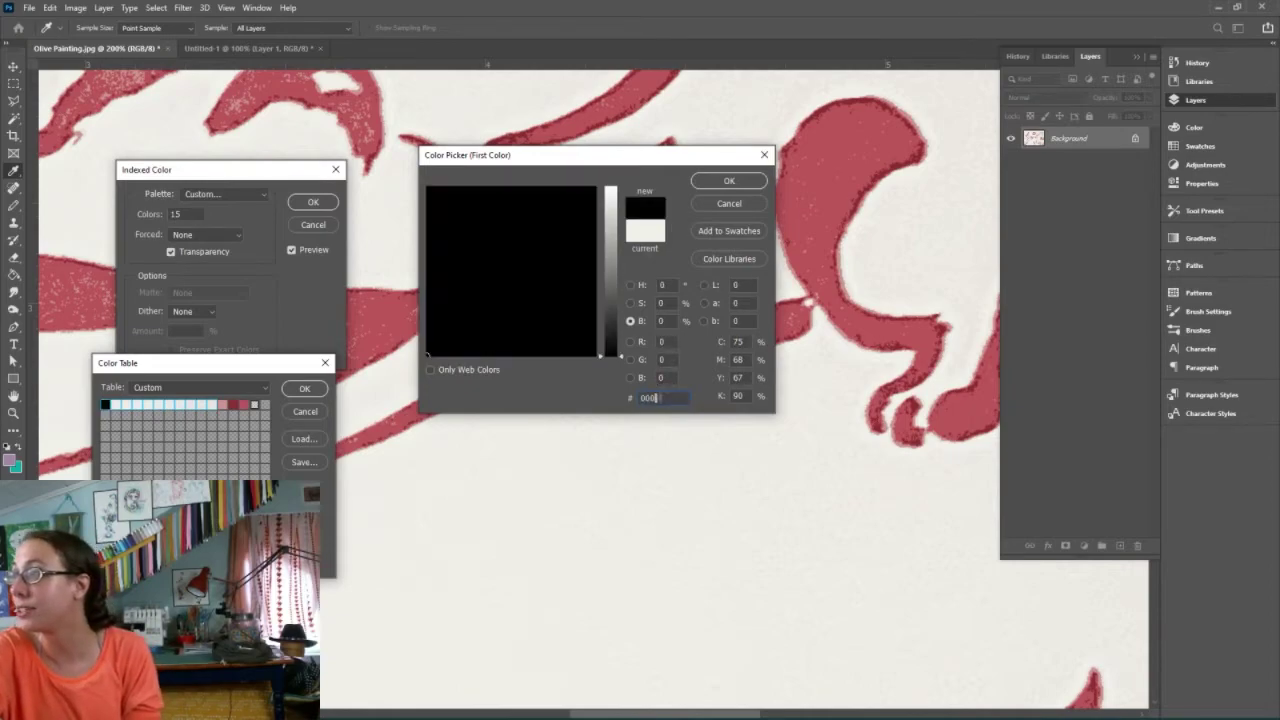
text(000)
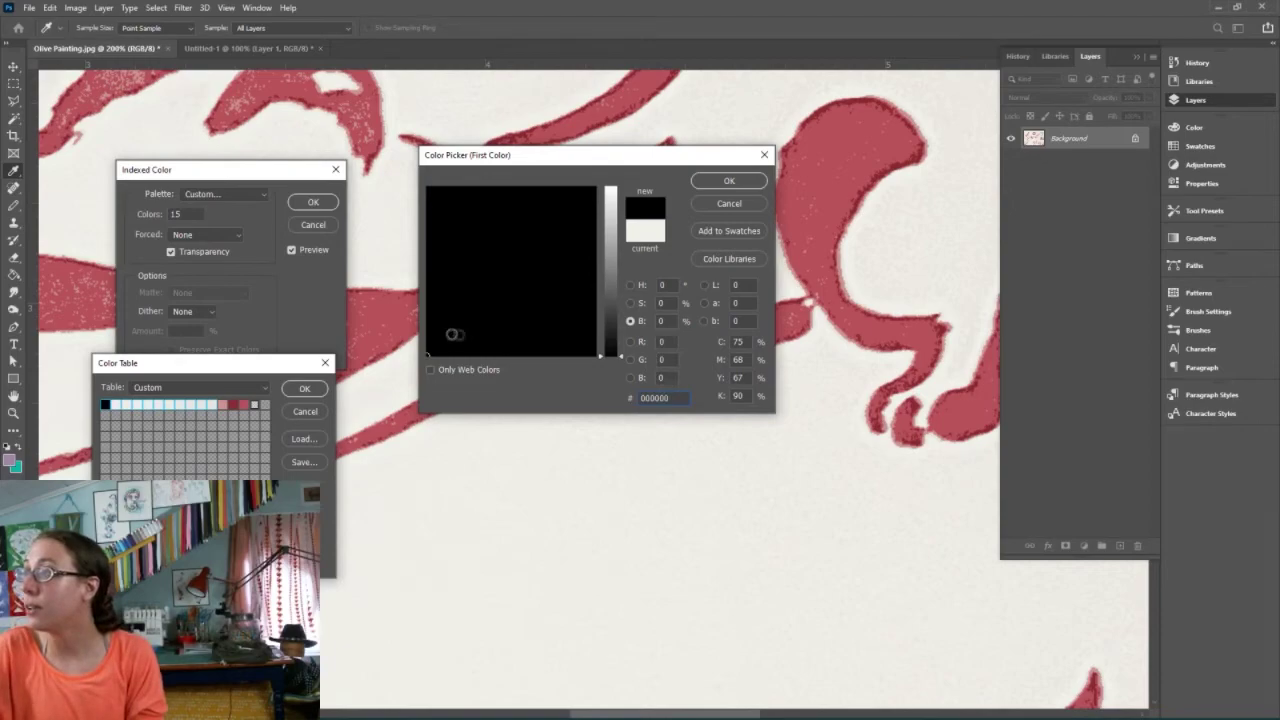
drag(622, 362, 622, 186)
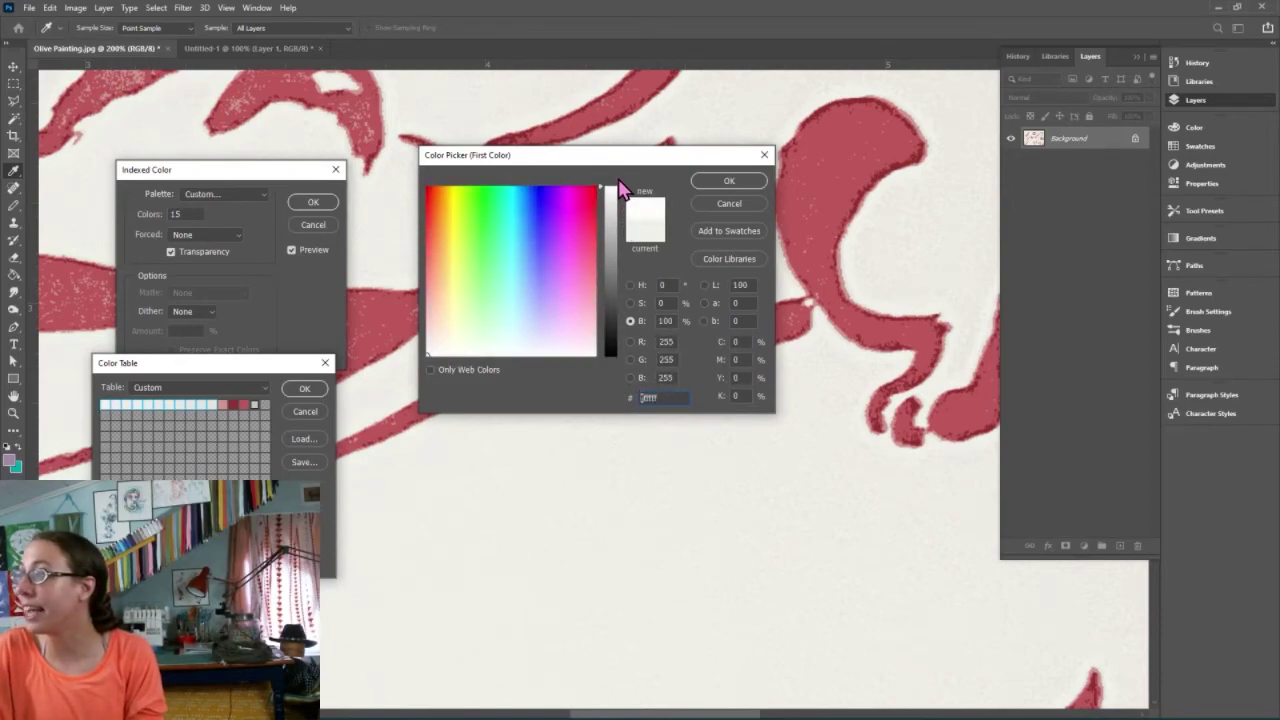
drag(662, 399, 624, 410)
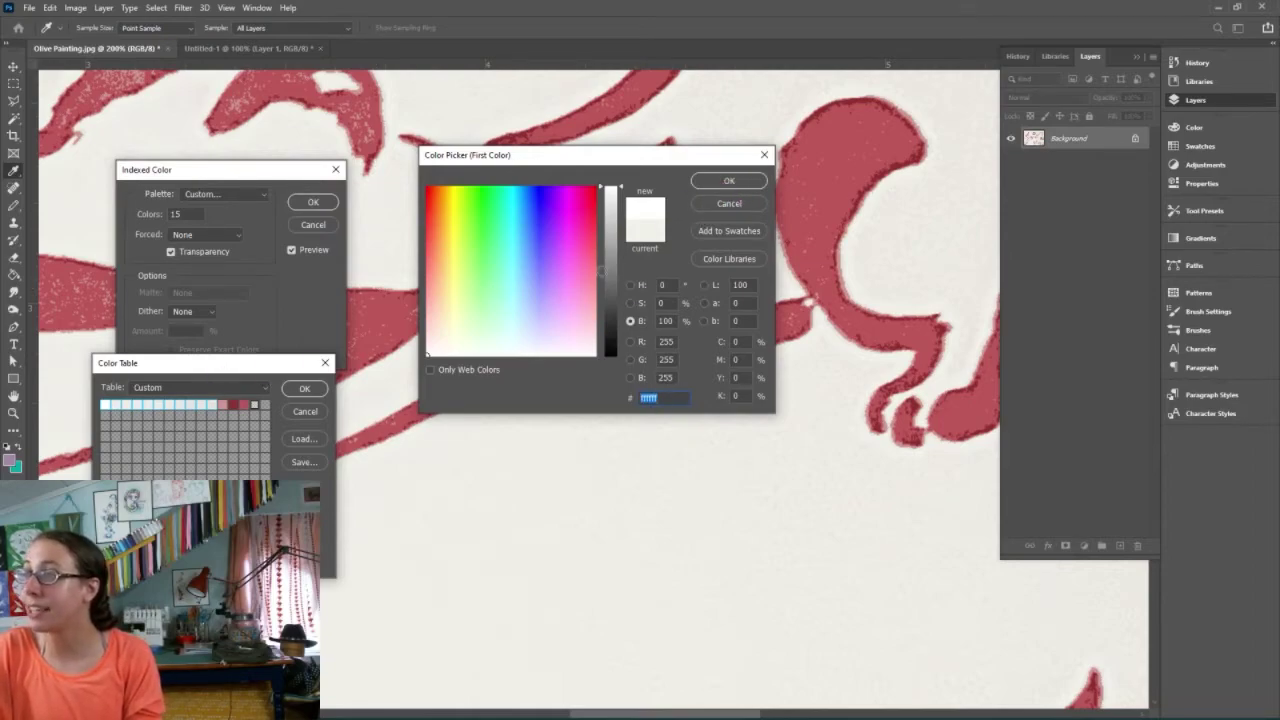
click(726, 183)
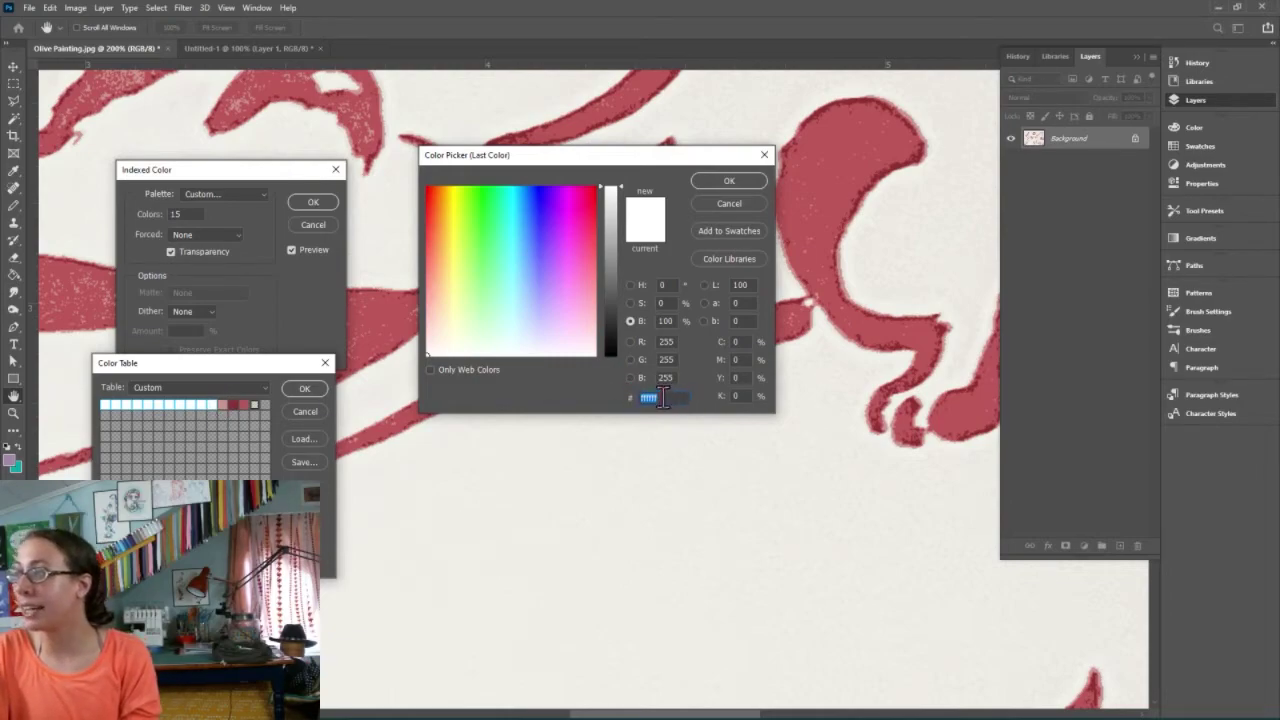
click(748, 184)
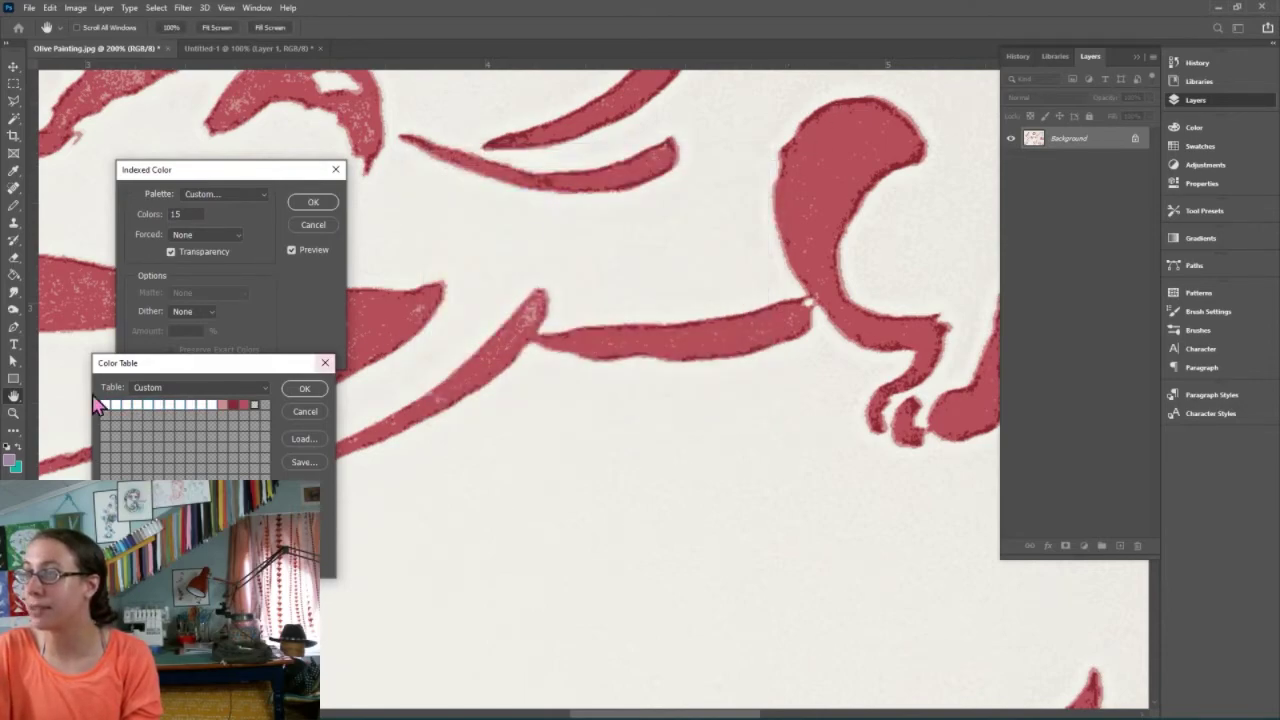
Look up the hex code of the dark red swatch in the color table without changing it
click(245, 407)
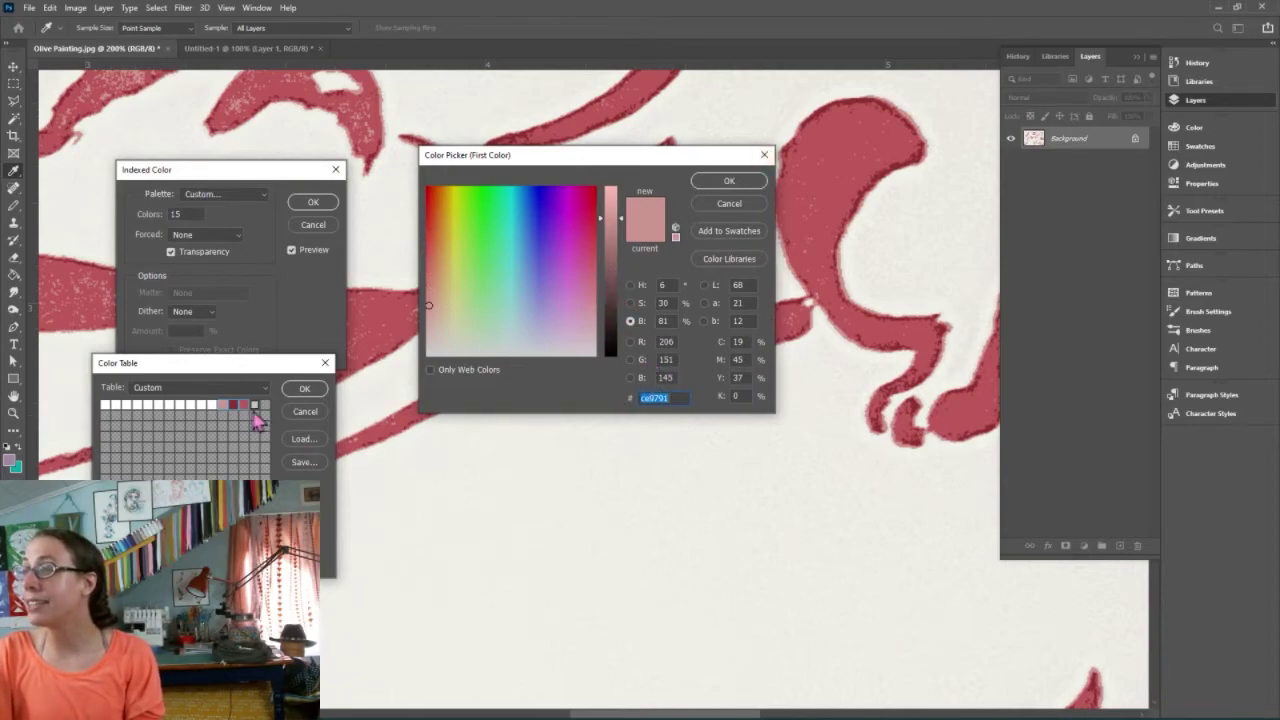
click(731, 206)
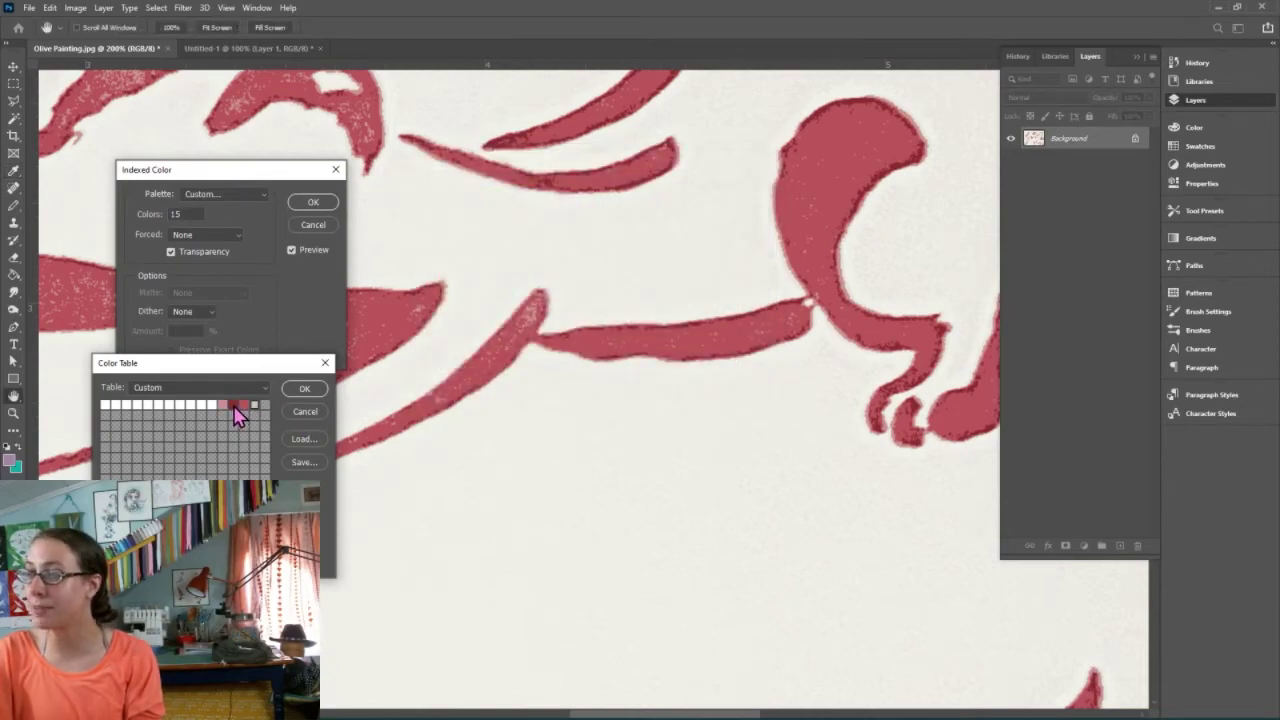
click(234, 407)
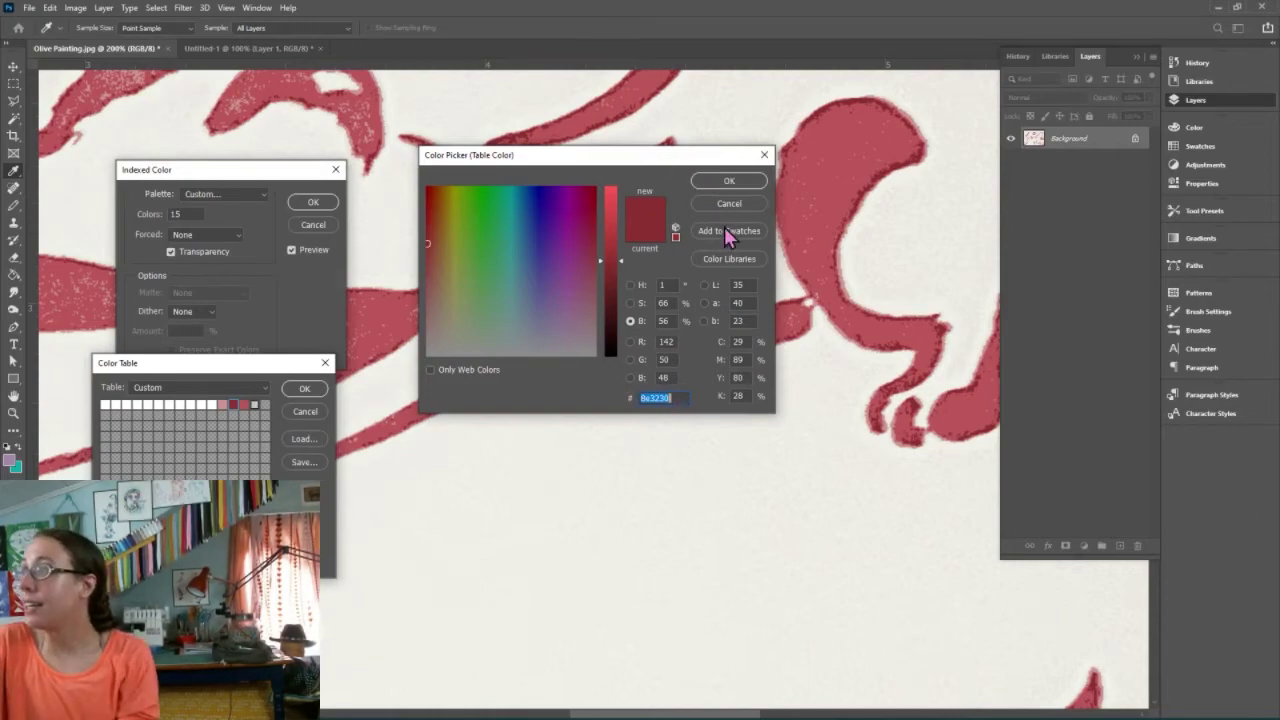
key(Escape)
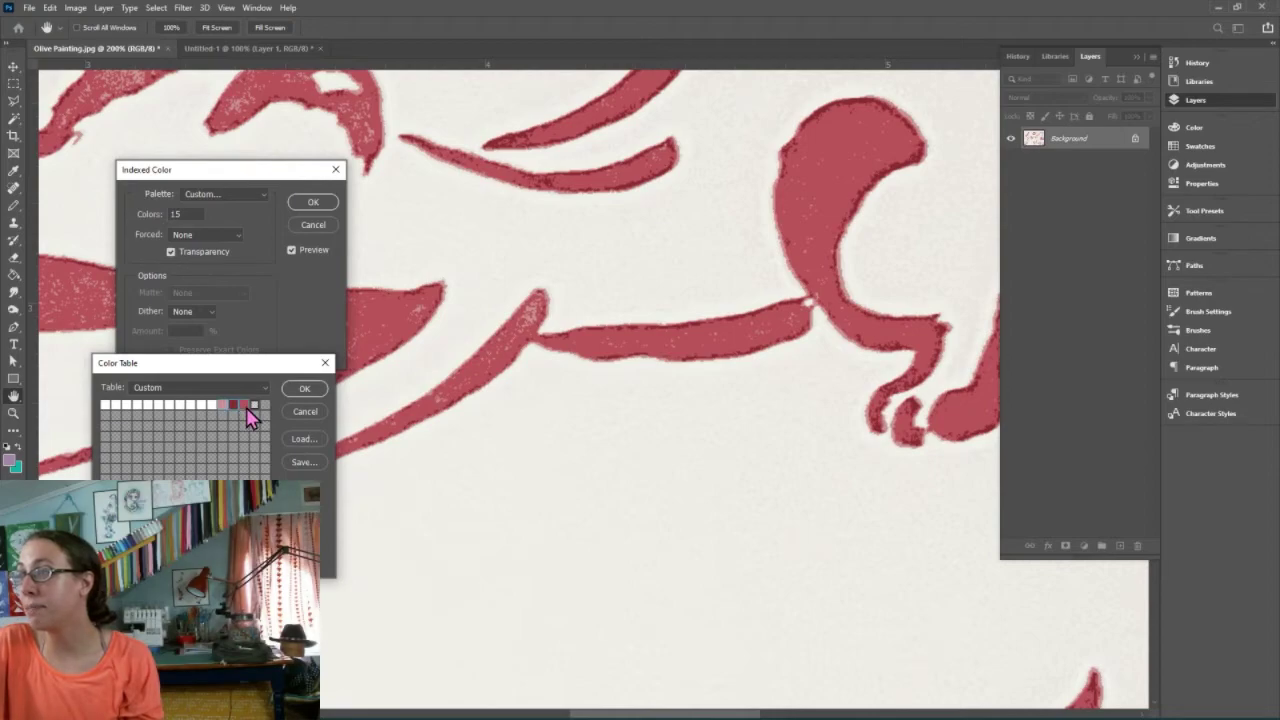
Set the three pink and red swatches to dark red 8e3230 and accept the custom color table
click(247, 410)
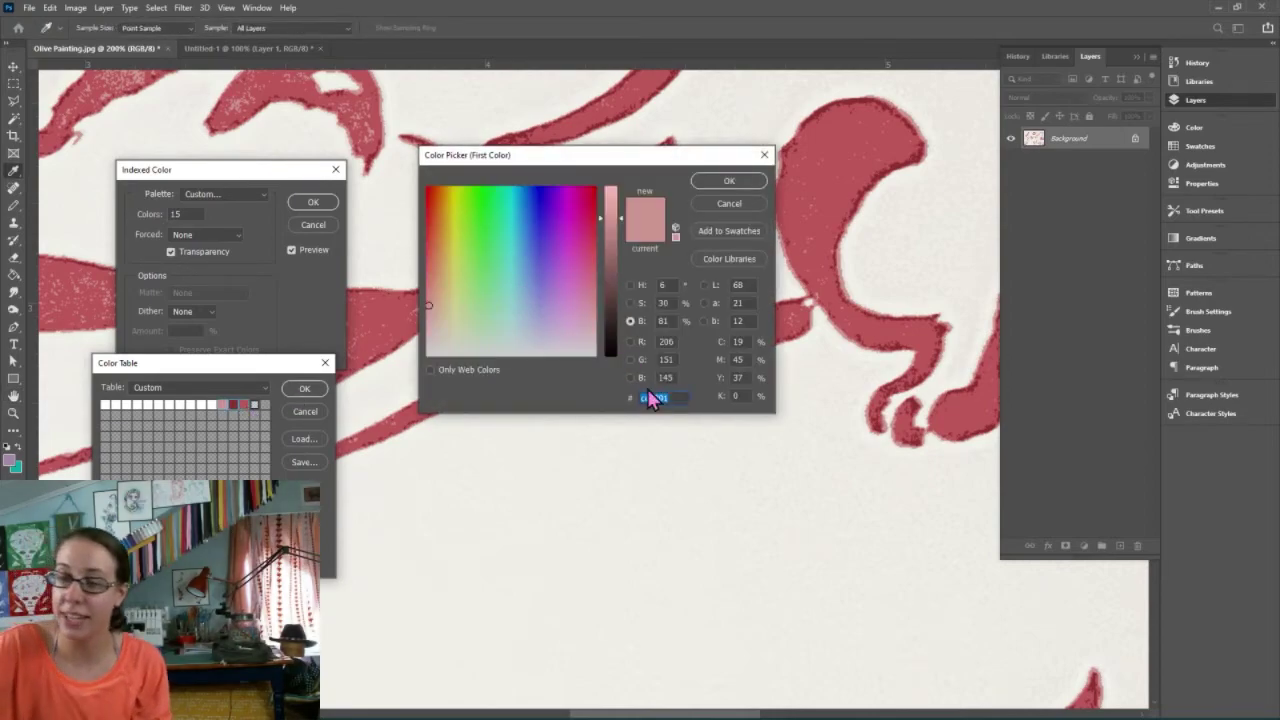
text(008382)
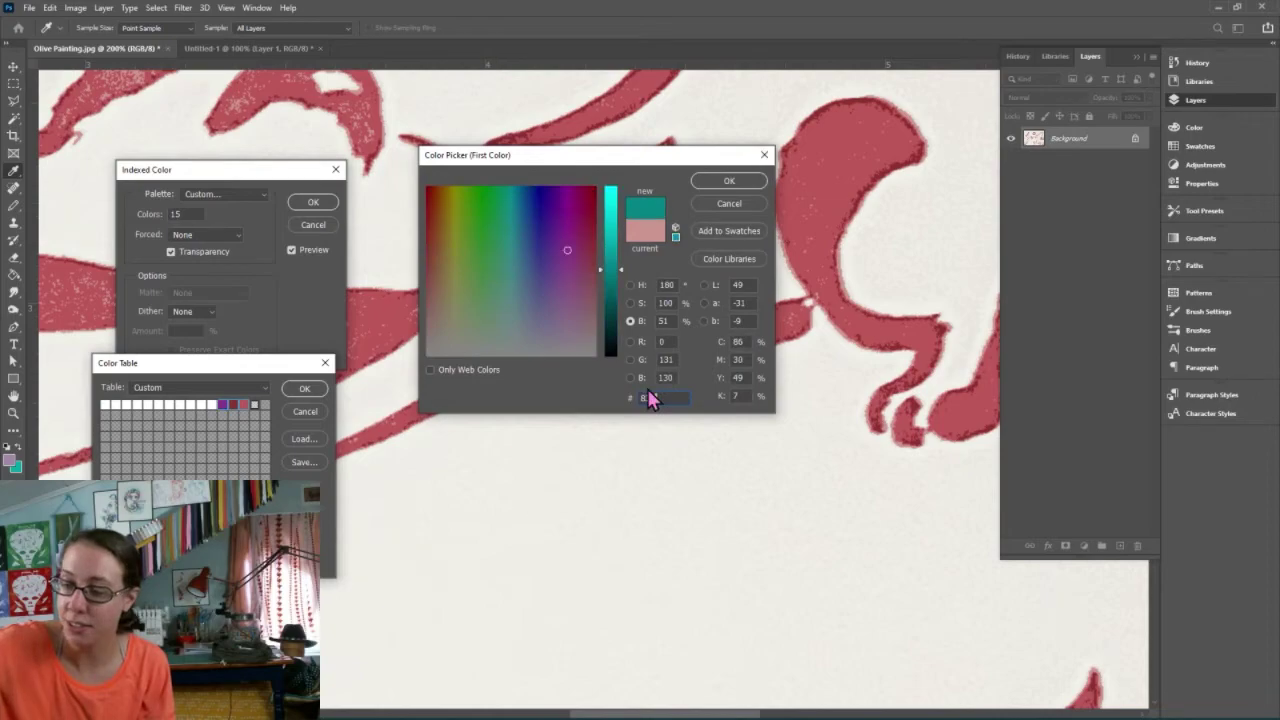
text(000000)
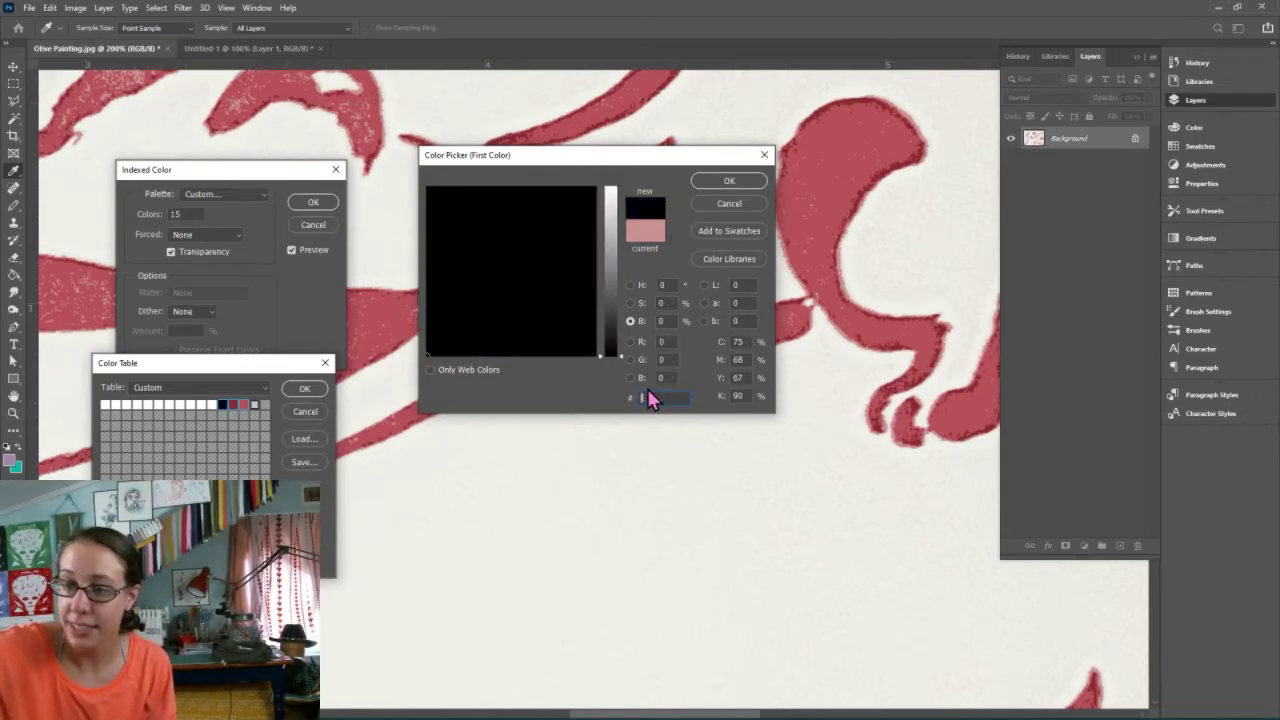
text(8e)
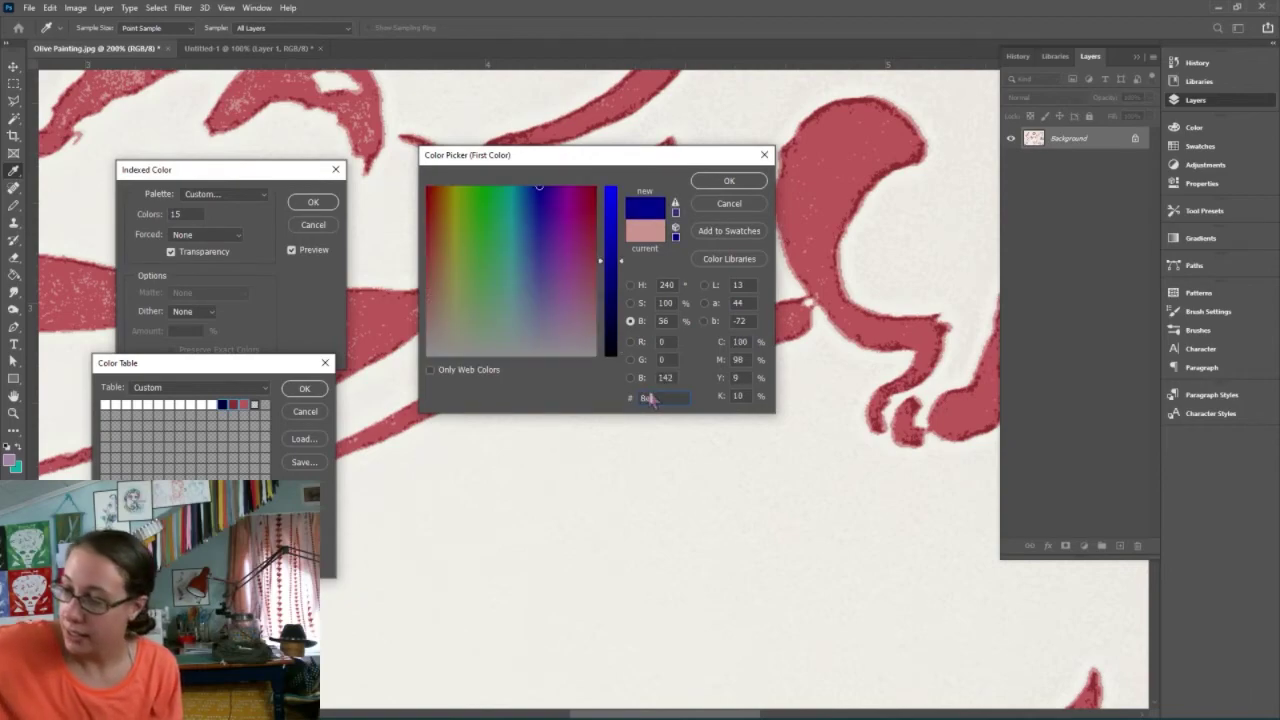
text(3230)
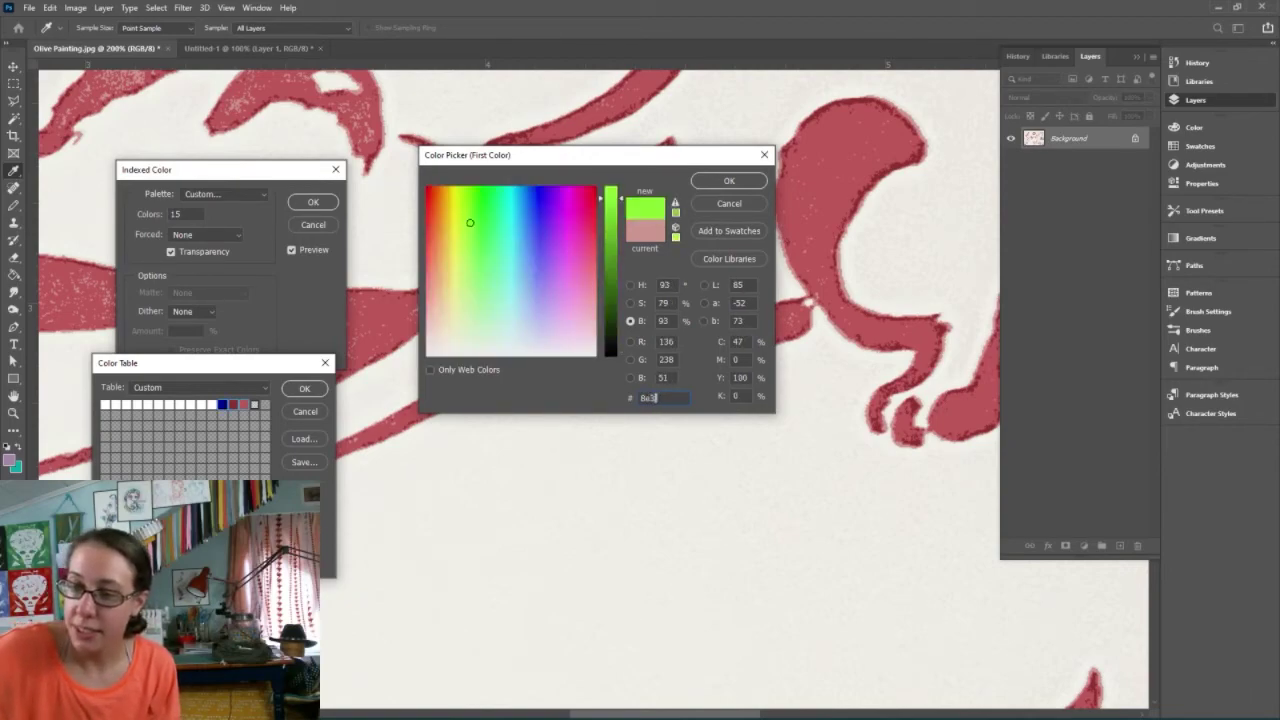
click(729, 181)
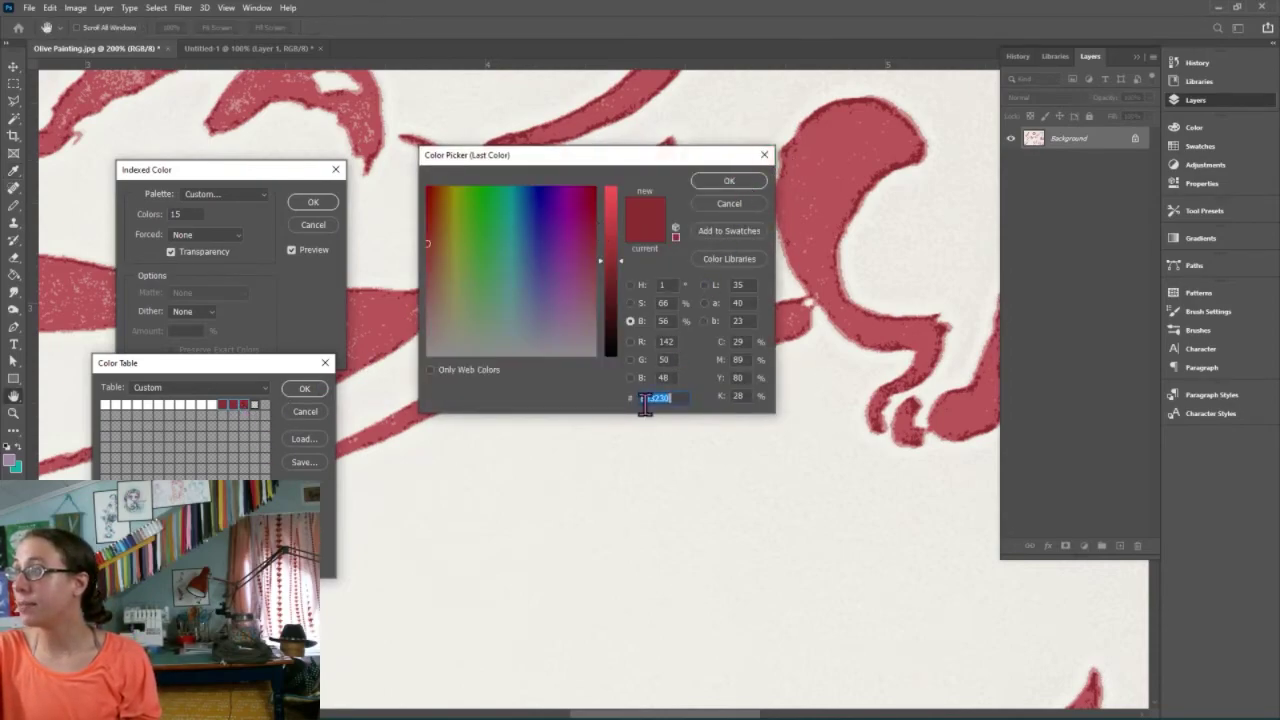
click(750, 182)
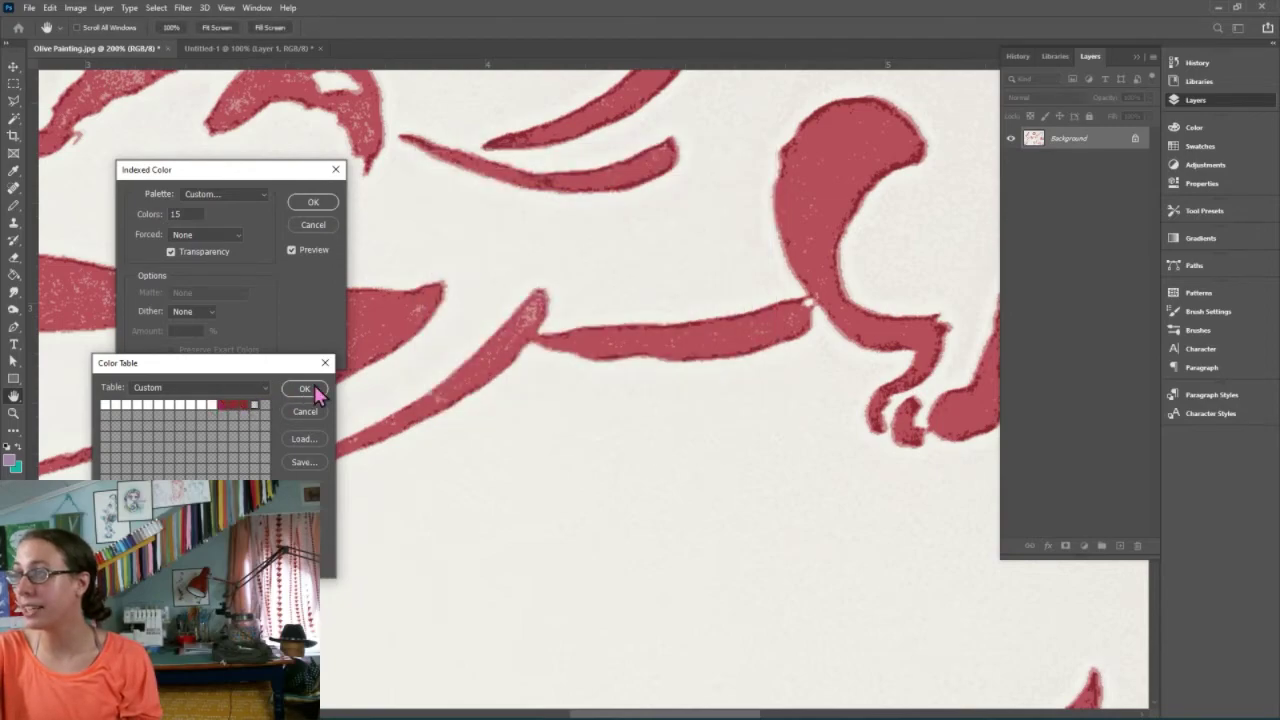
key(Return)
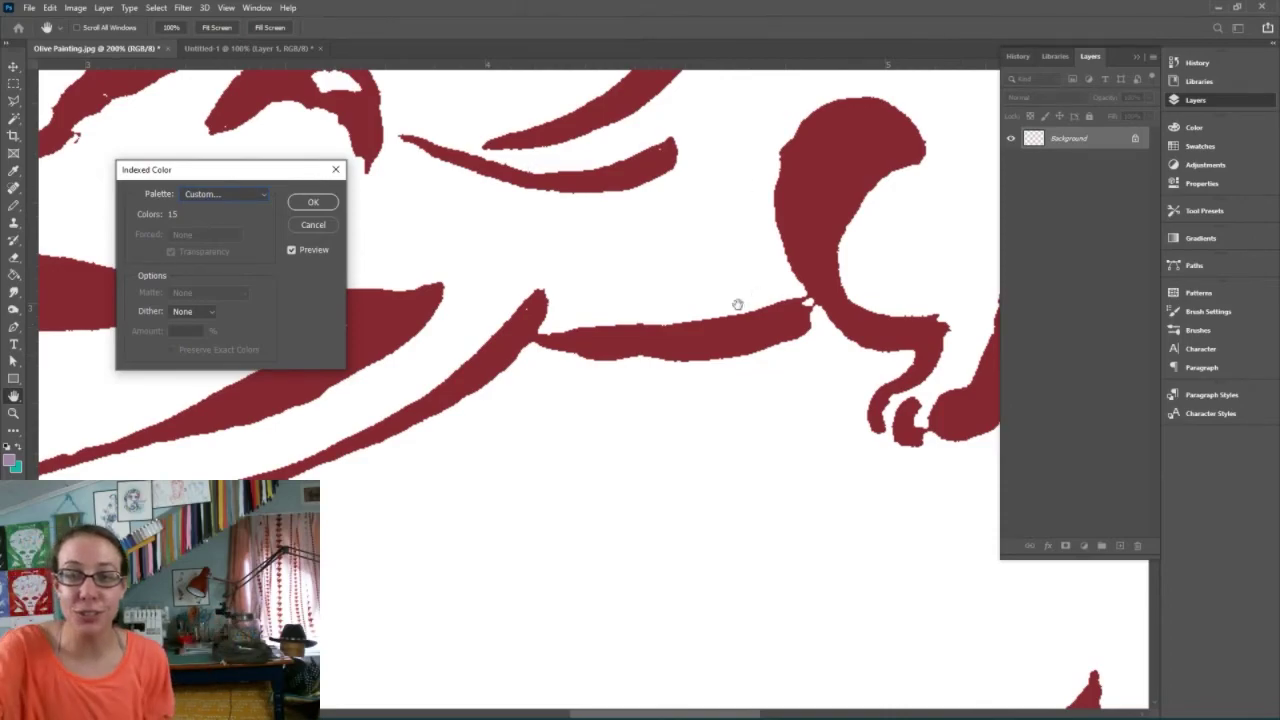
Check the two-colour preview across the whole dog painting and apply the Indexed Color conversion
scroll(737, 305, down, 3)
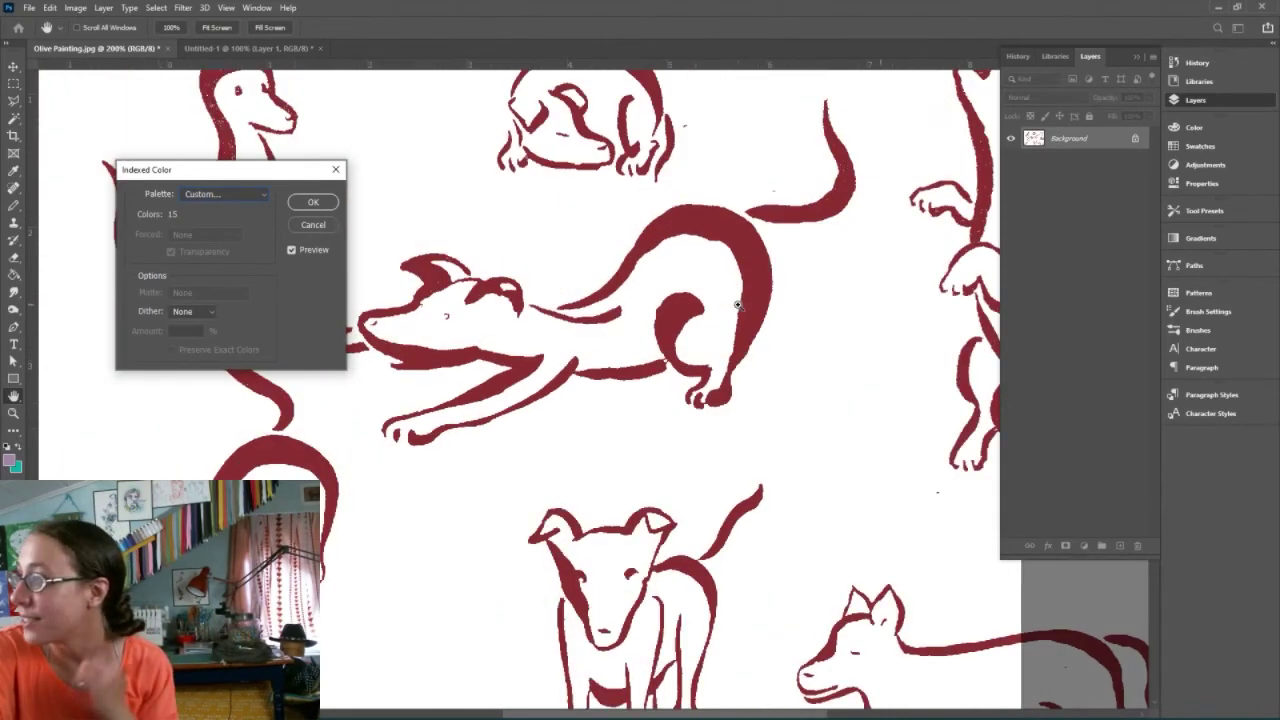
scroll(737, 305, down, 1)
ctrl+click(738, 305)
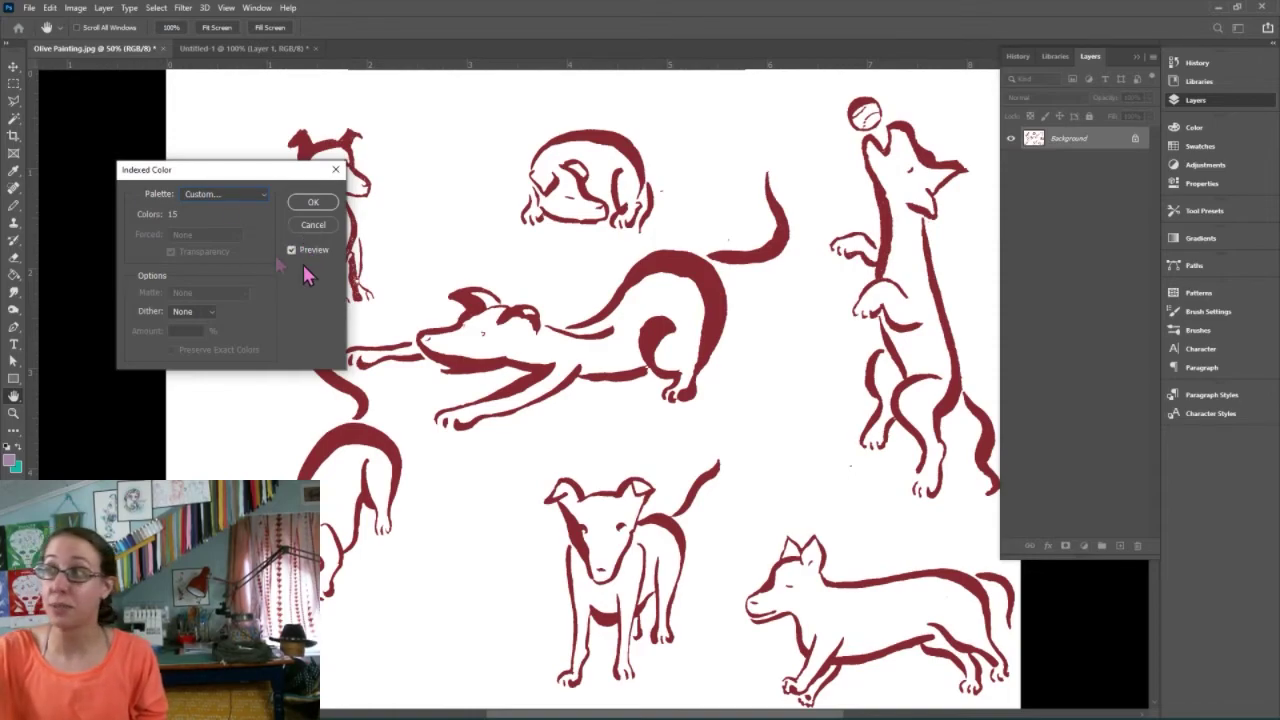
click(313, 203)
Go through the tools for editing the indexed image: Pencil, Paint Bucket and Magic Wand
key(c)
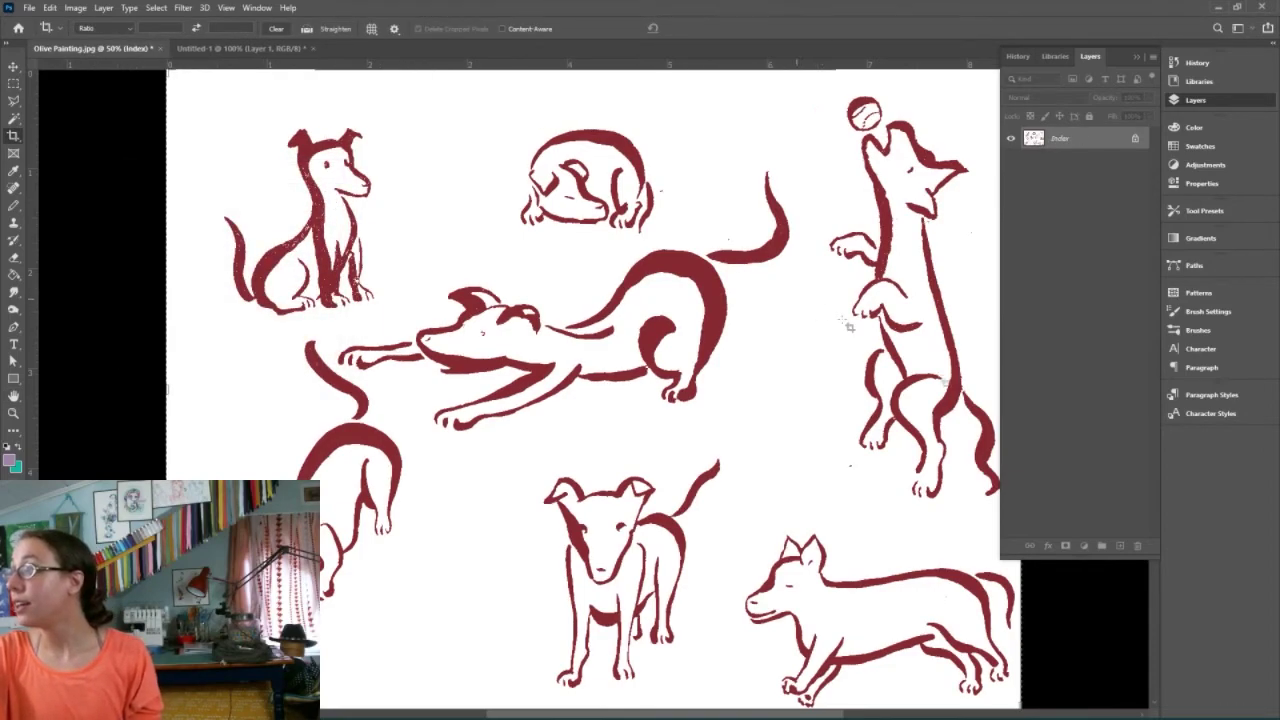
click(13, 207)
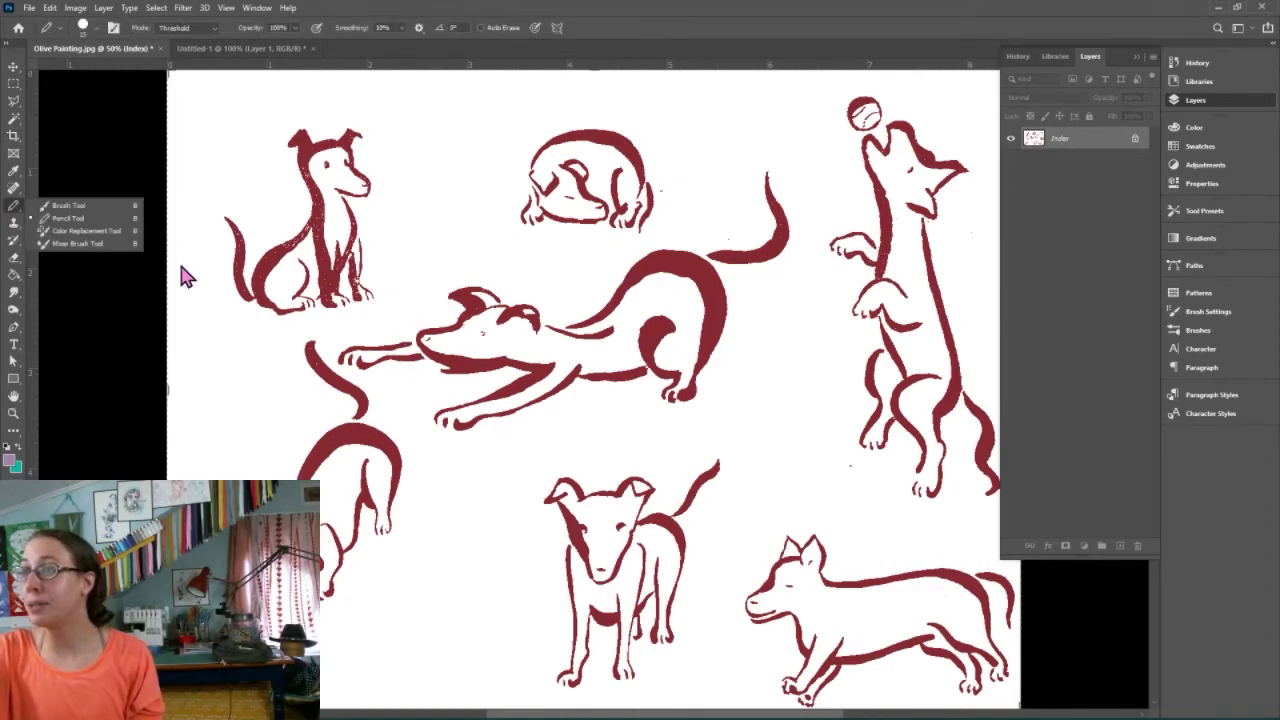
click(80, 218)
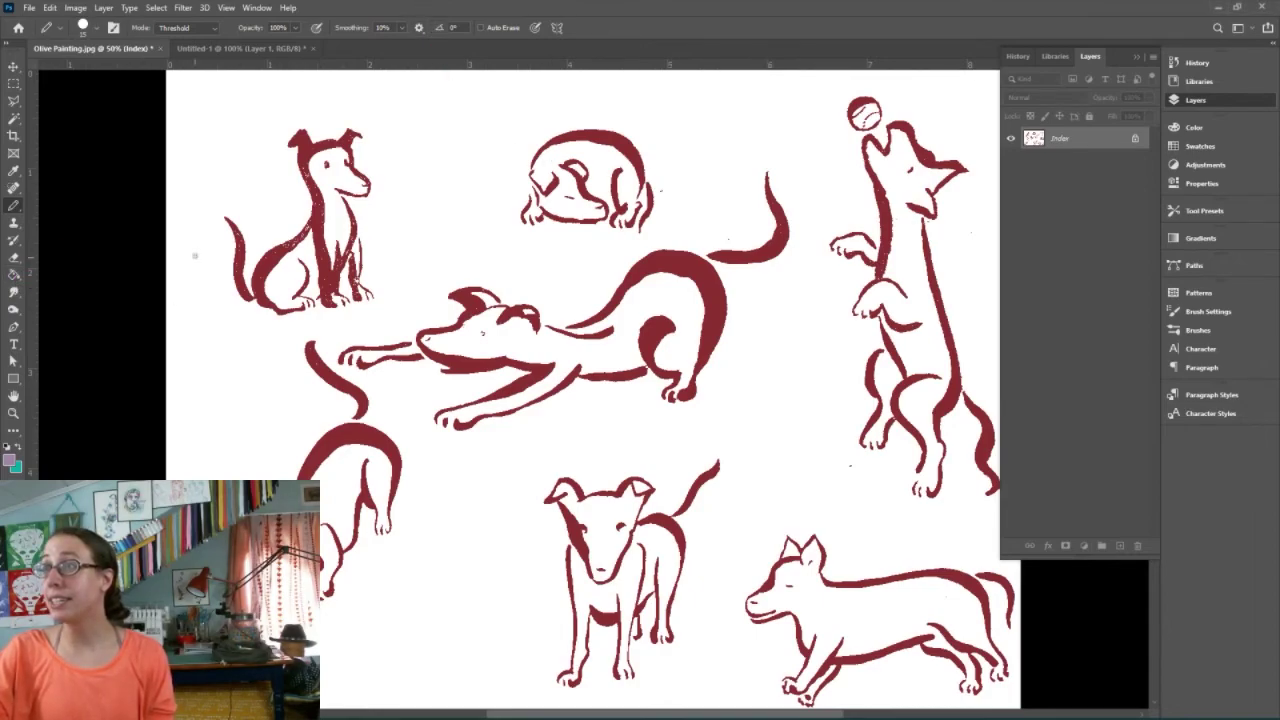
click(13, 273)
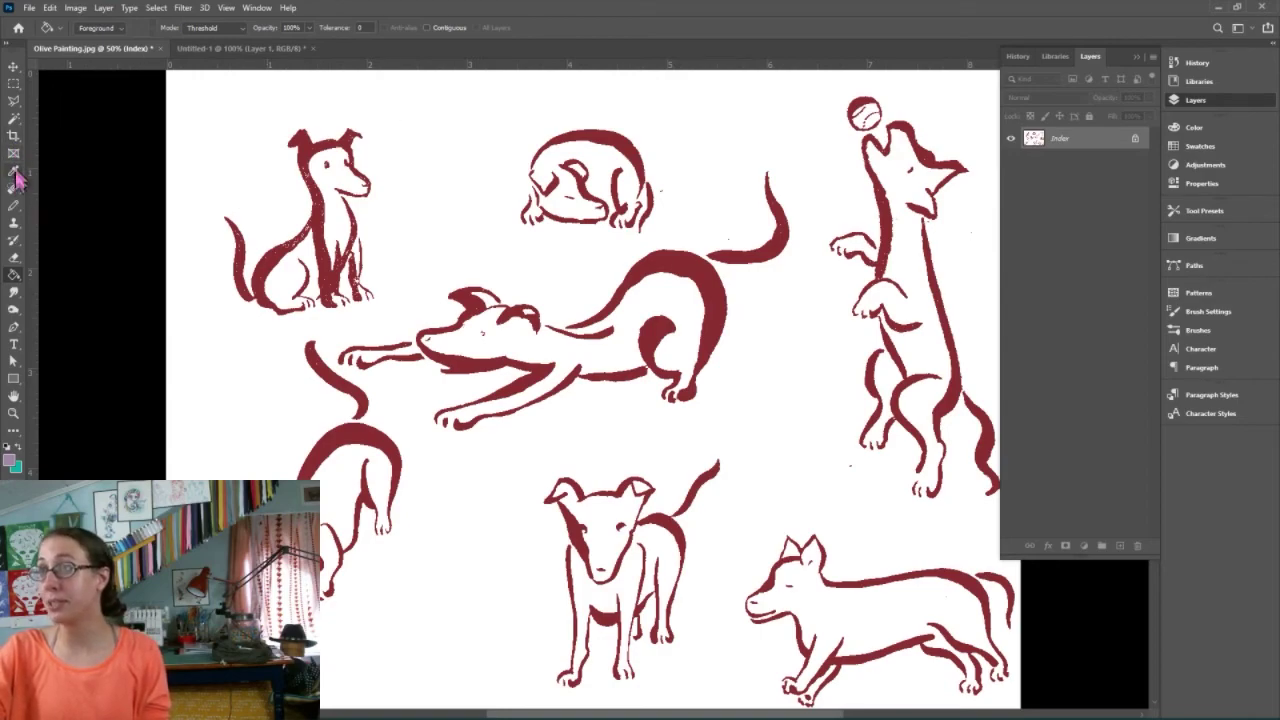
click(15, 119)
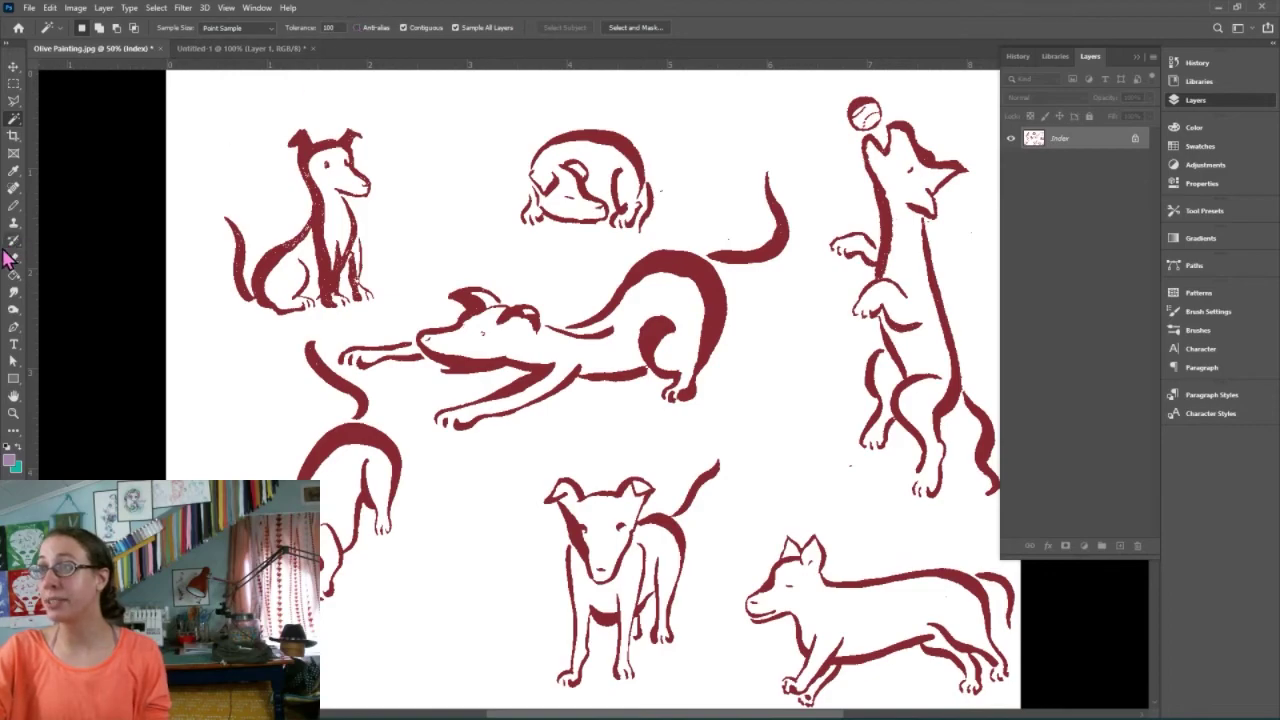
click(14, 278)
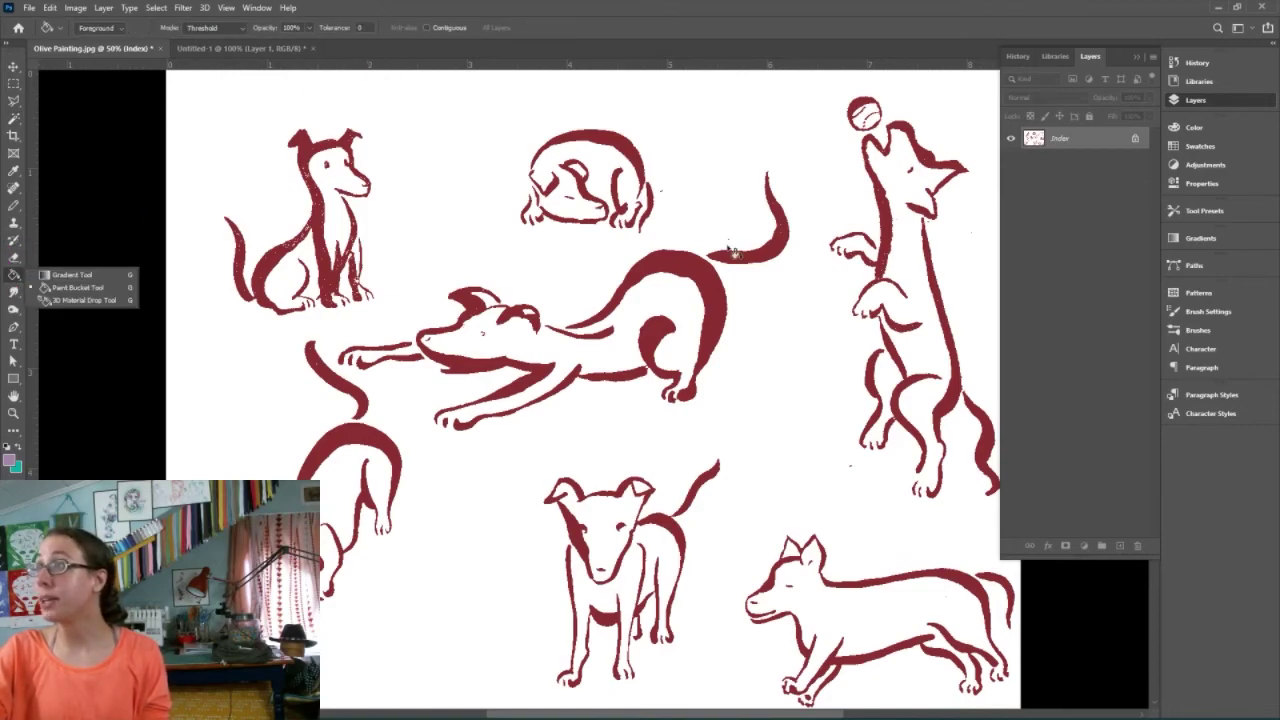
click(14, 278)
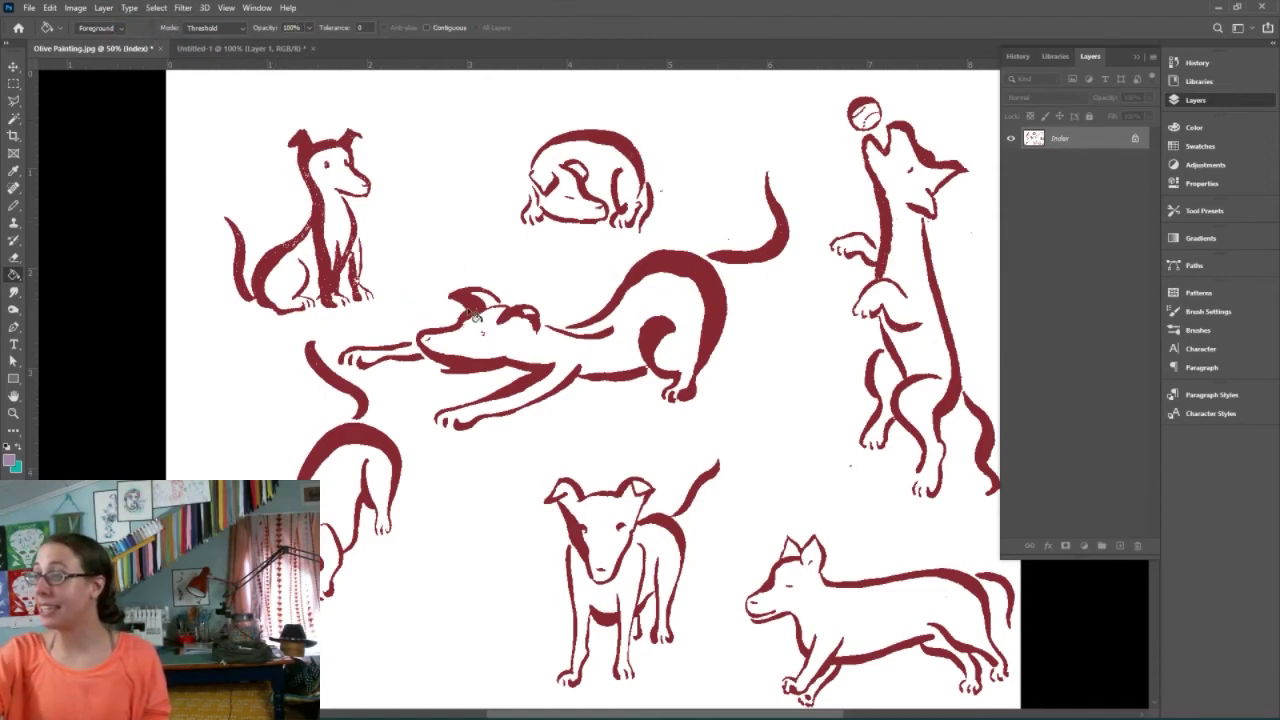
Convert the indexed dog painting back to RGB Color mode
click(75, 8)
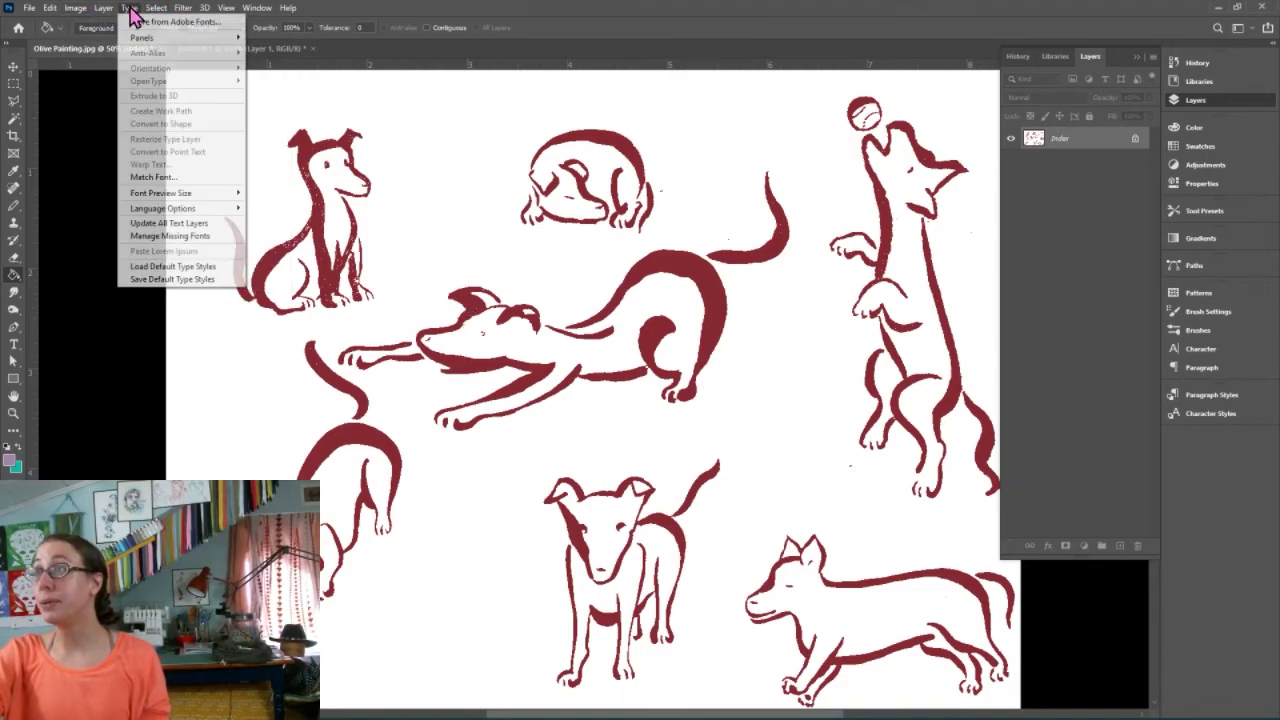
click(75, 8)
mouse_move(82, 24)
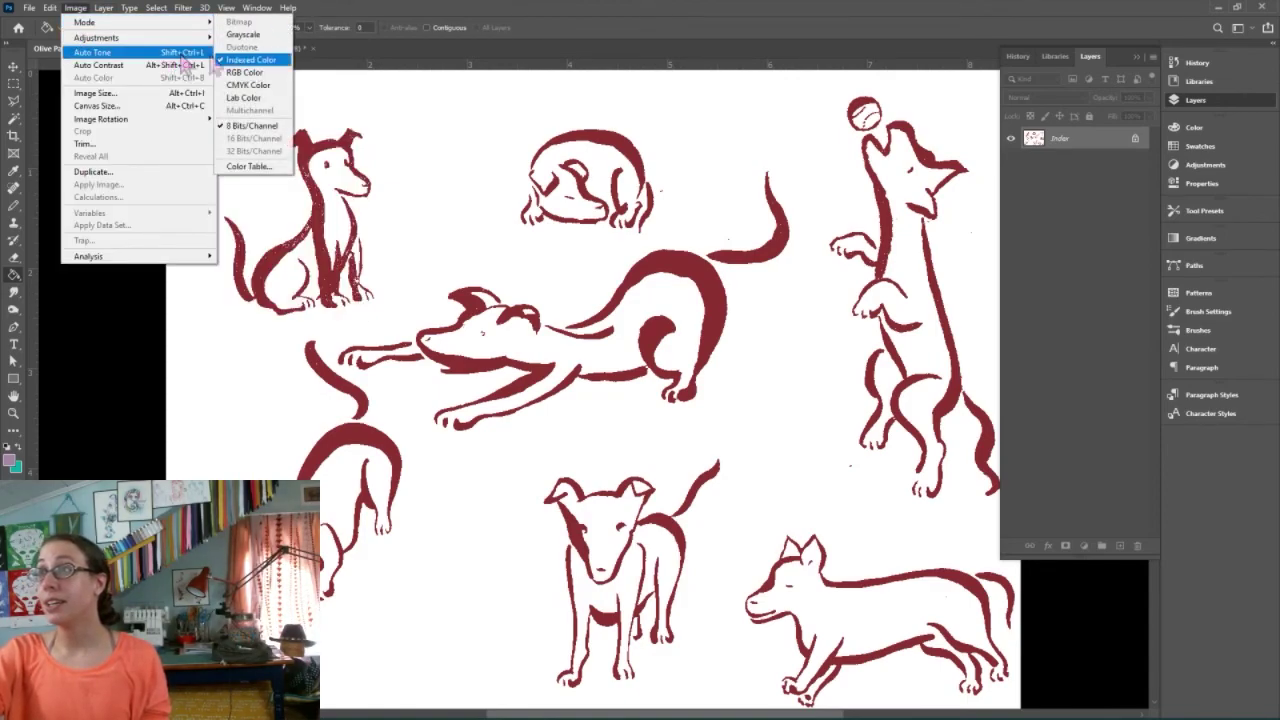
click(251, 61)
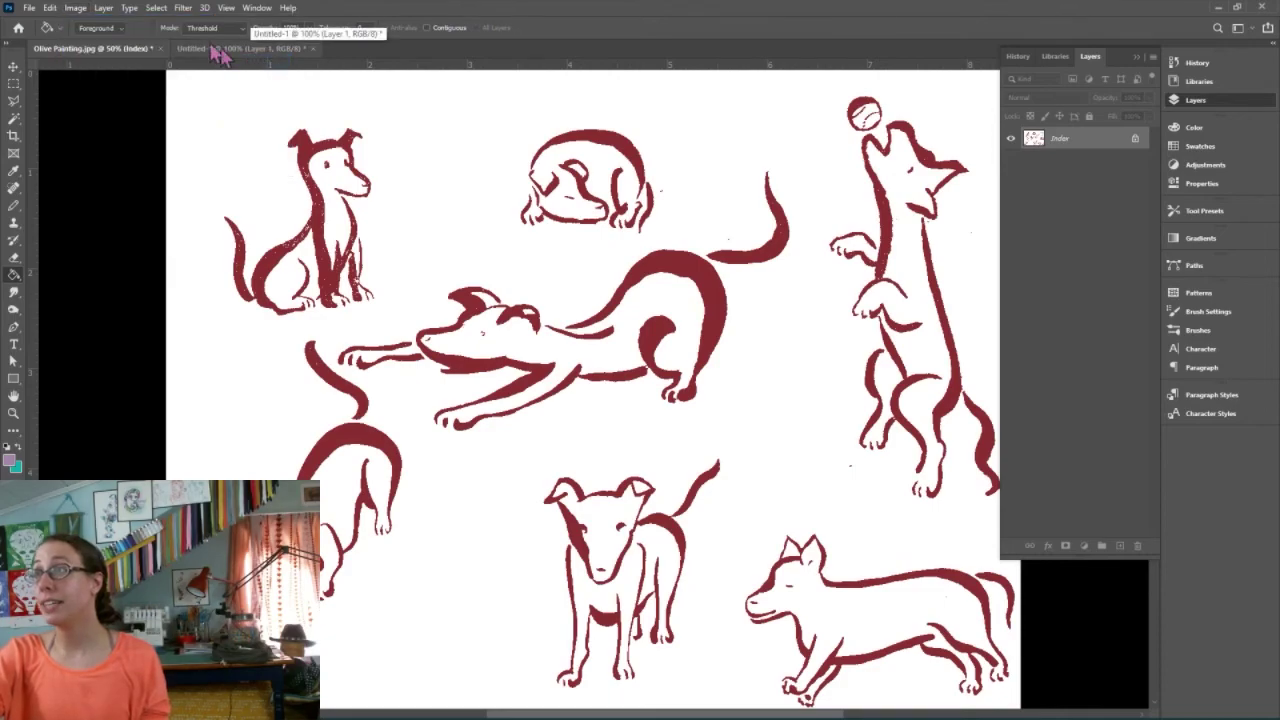
click(102, 9)
click(104, 9)
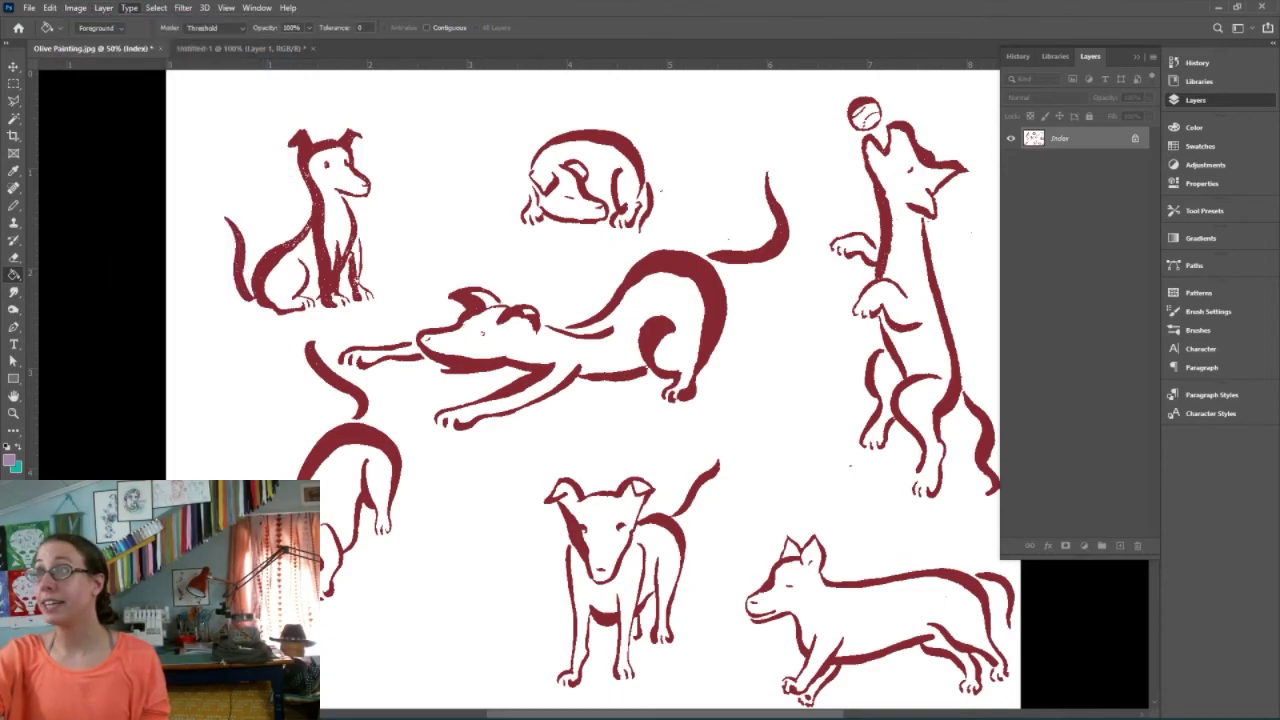
click(76, 9)
mouse_move(80, 22)
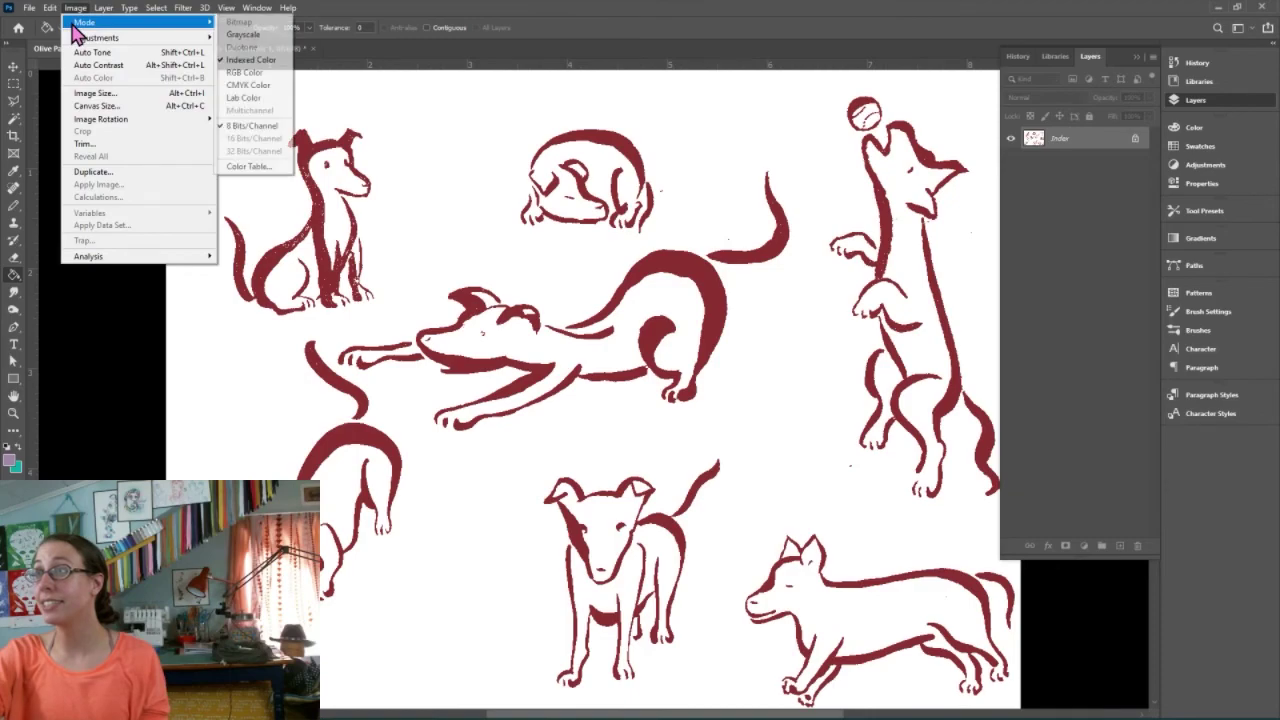
click(254, 74)
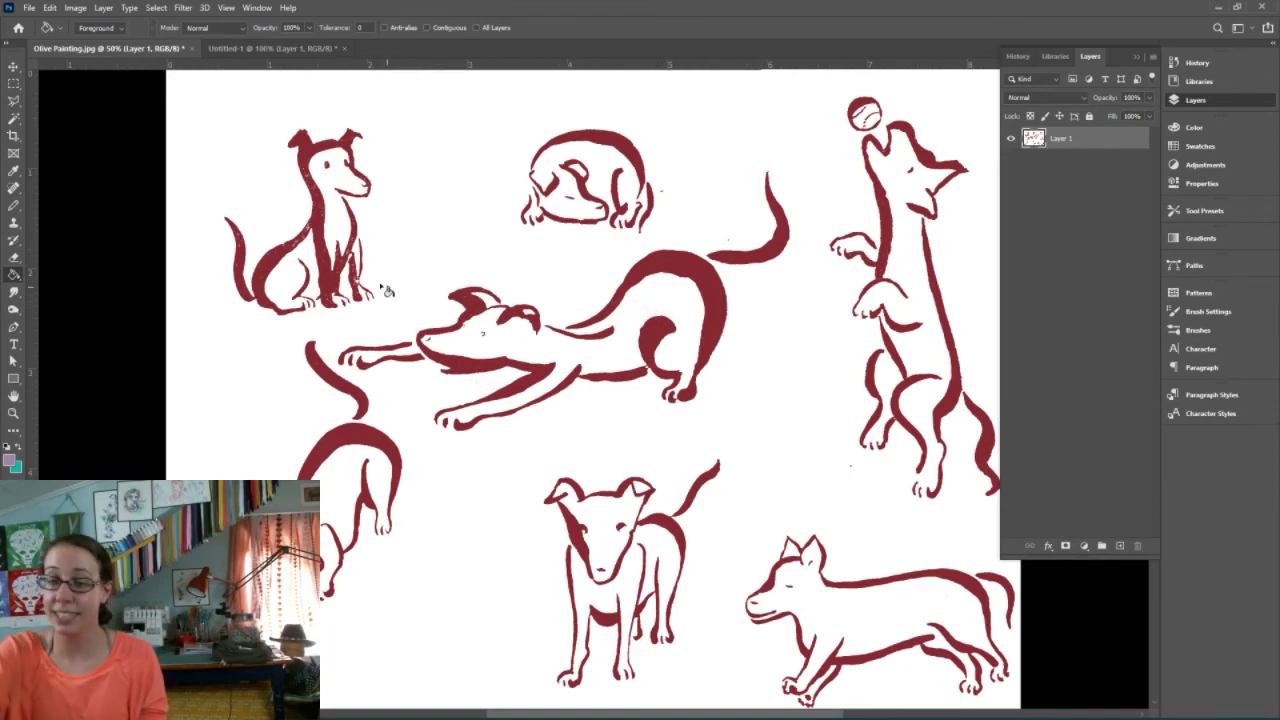
Check the pixel edges of the stretching dog's linework up close and fill all the red lines with the purple foreground colour
key(ctrl+plus)
key(ctrl+plus)
key(ctrl+plus)
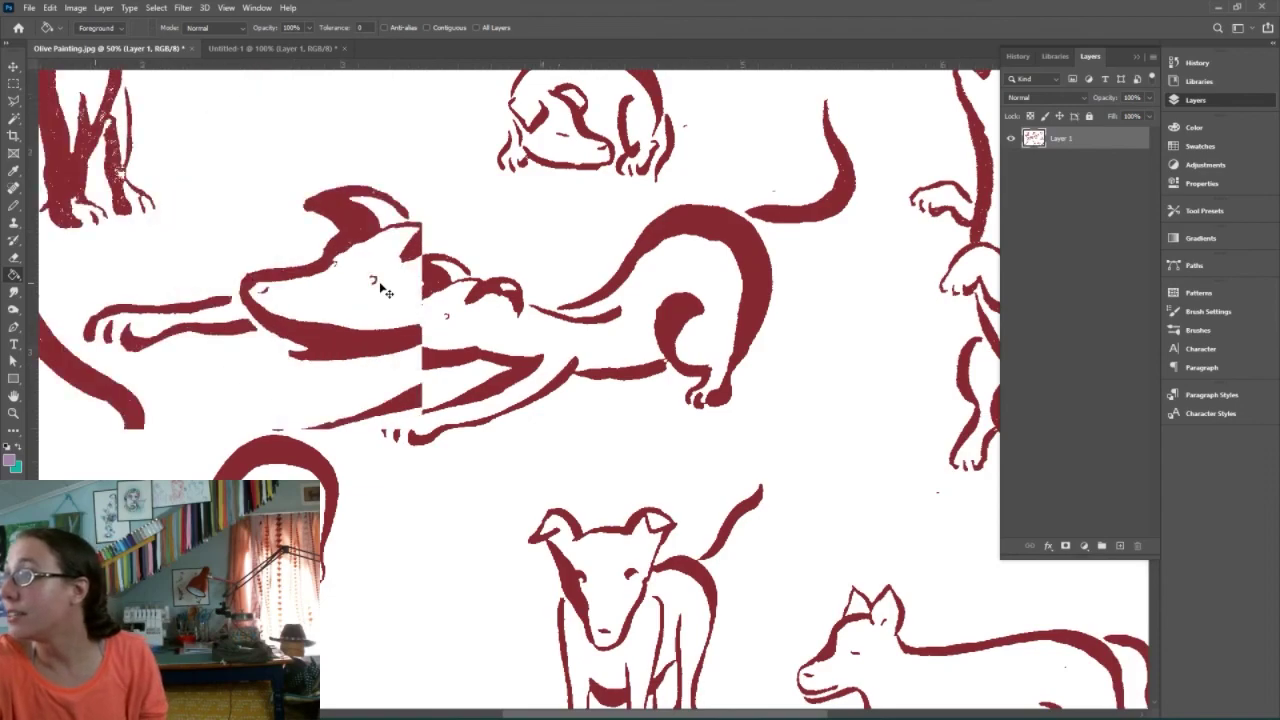
key(ctrl+plus)
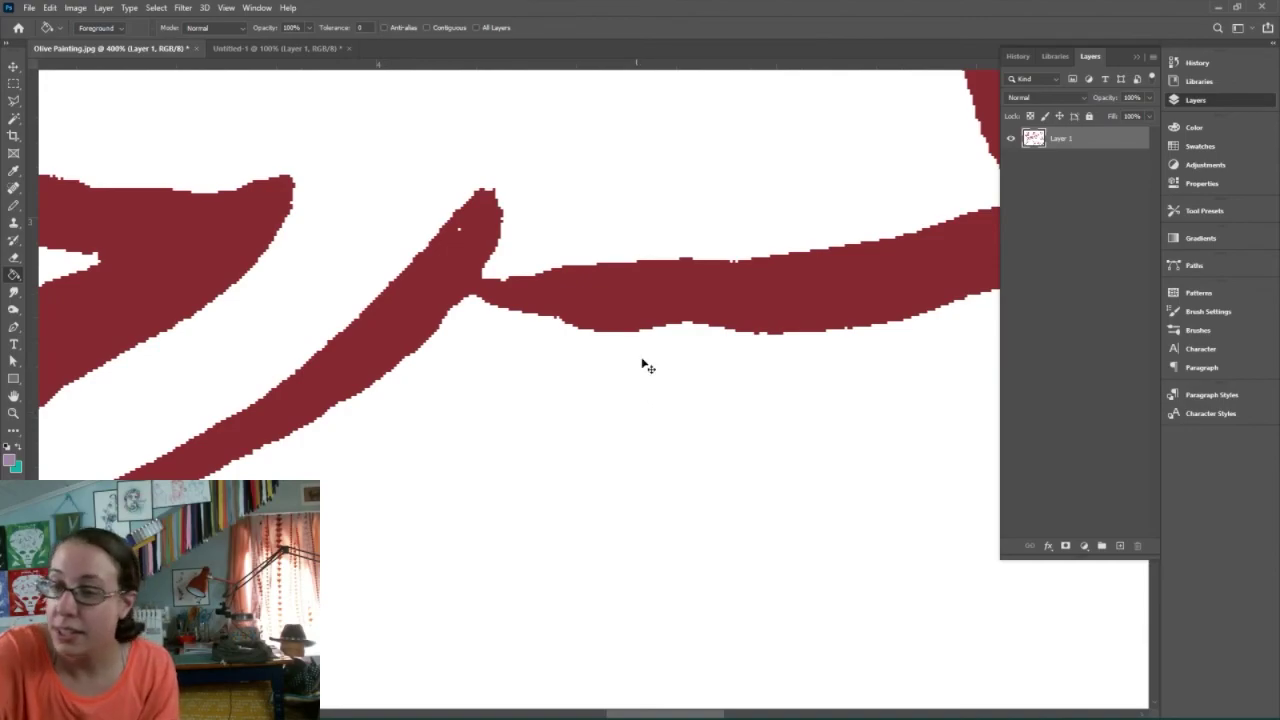
scroll(643, 365, down, 6)
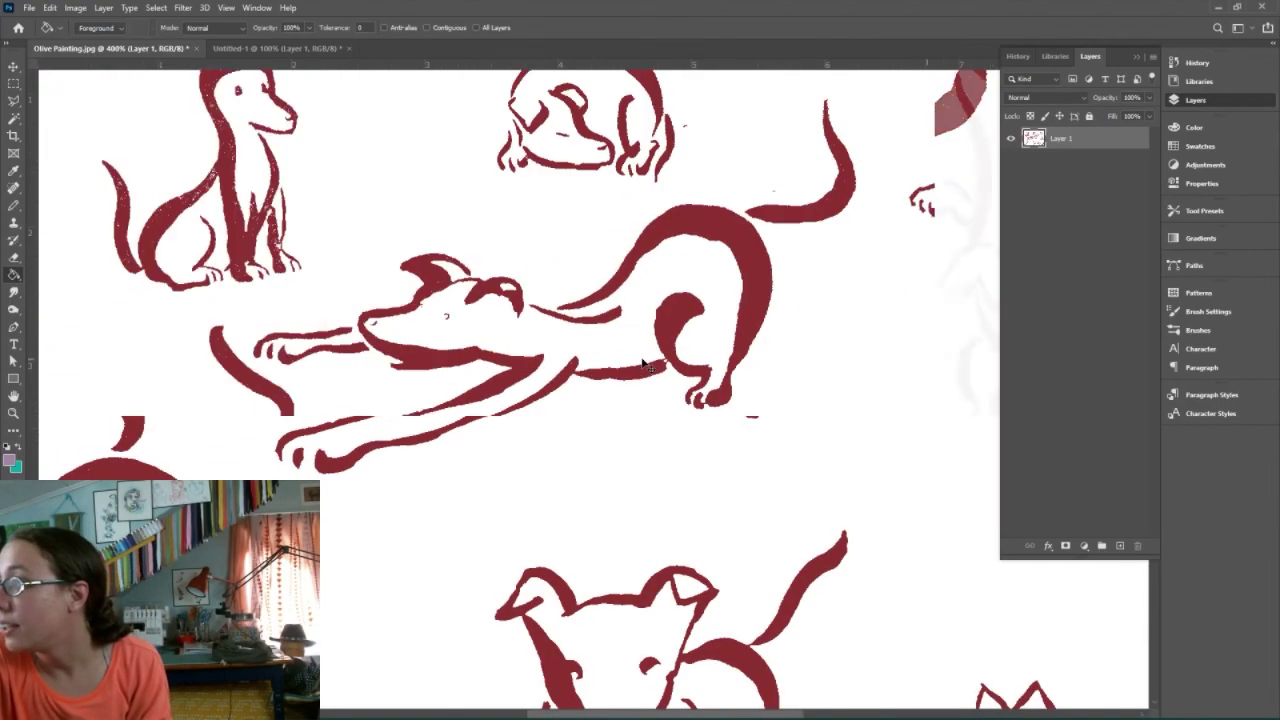
scroll(643, 365, down, 6)
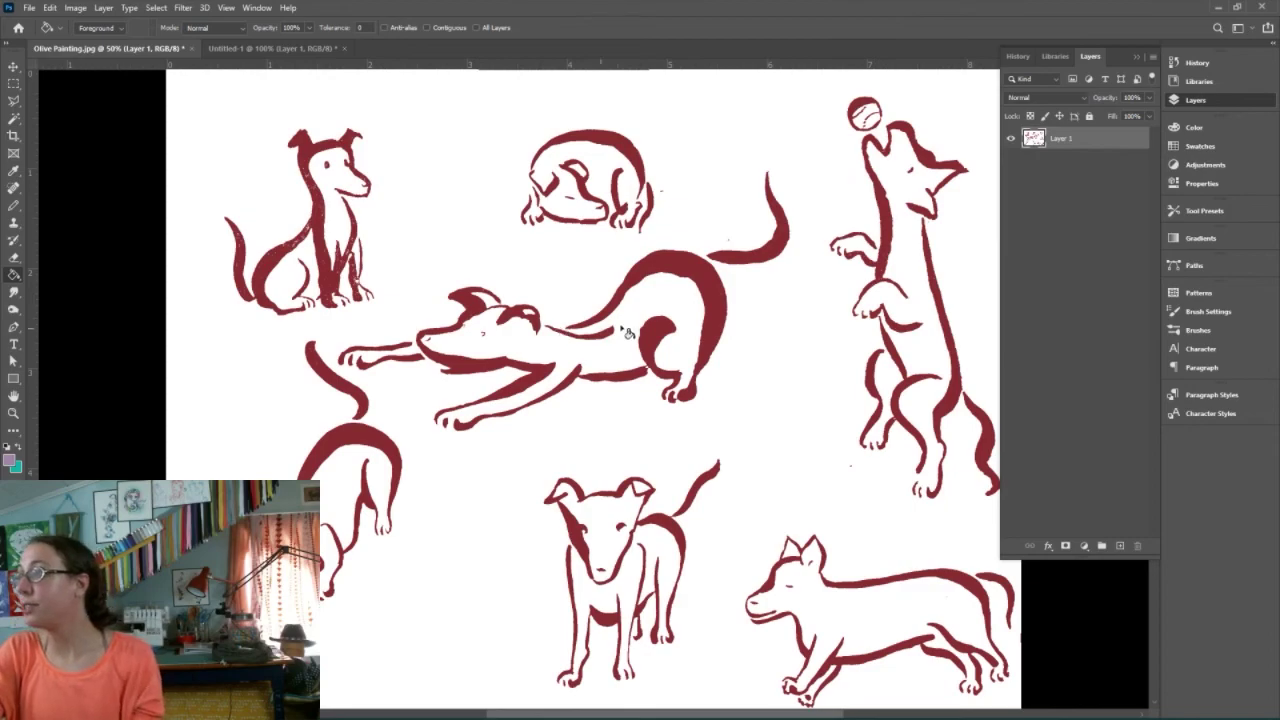
click(632, 380)
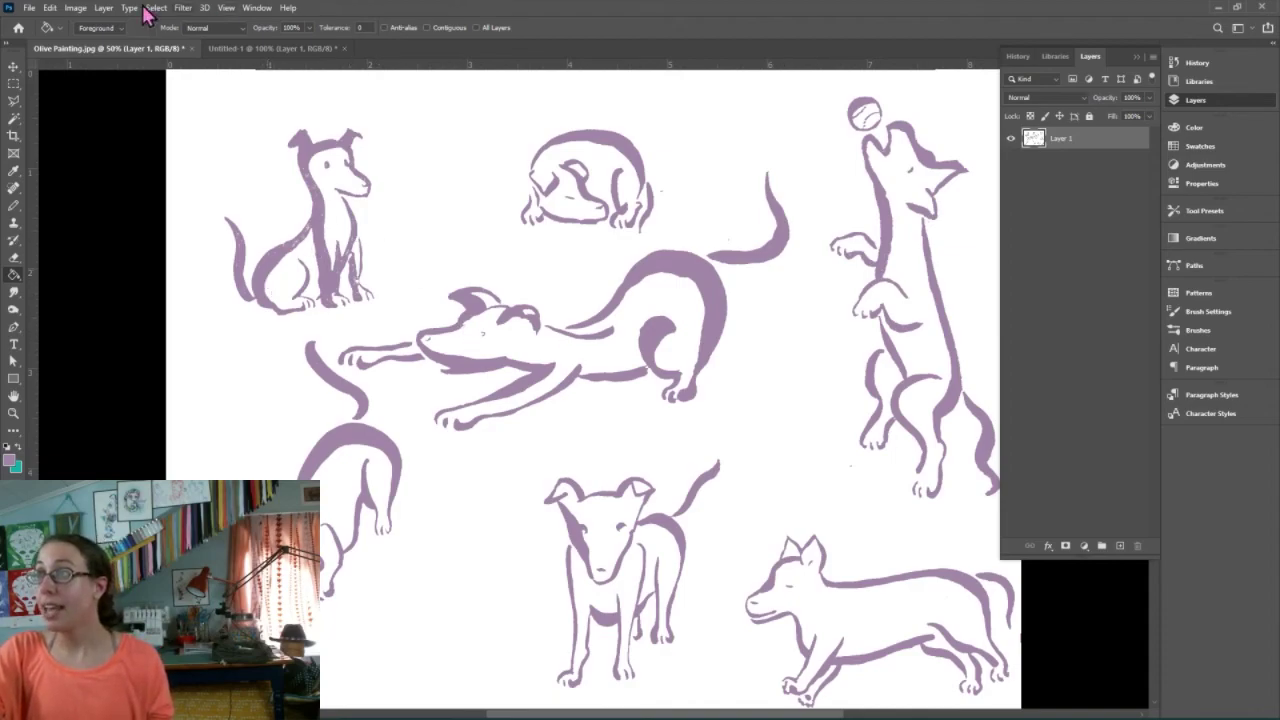
Start an Indexed Color conversion of the purple artwork with the Local (Selective) palette limited to 2 colors
click(104, 8)
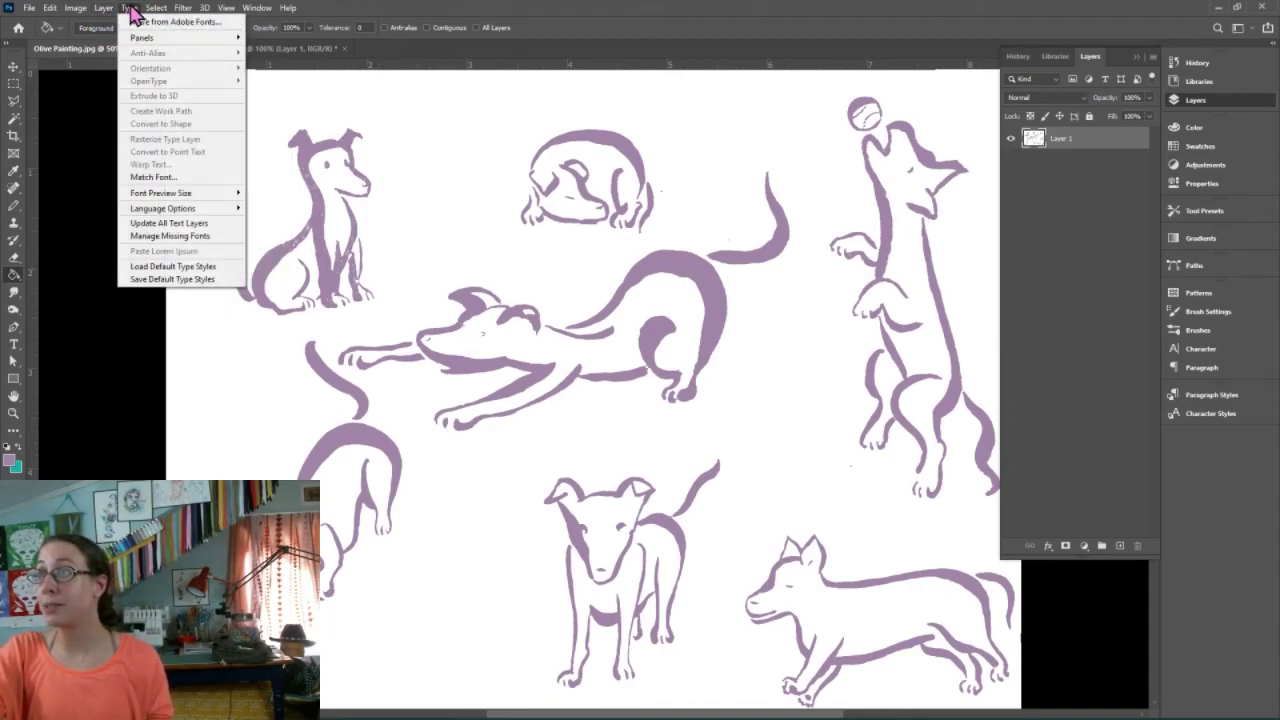
mouse_move(78, 10)
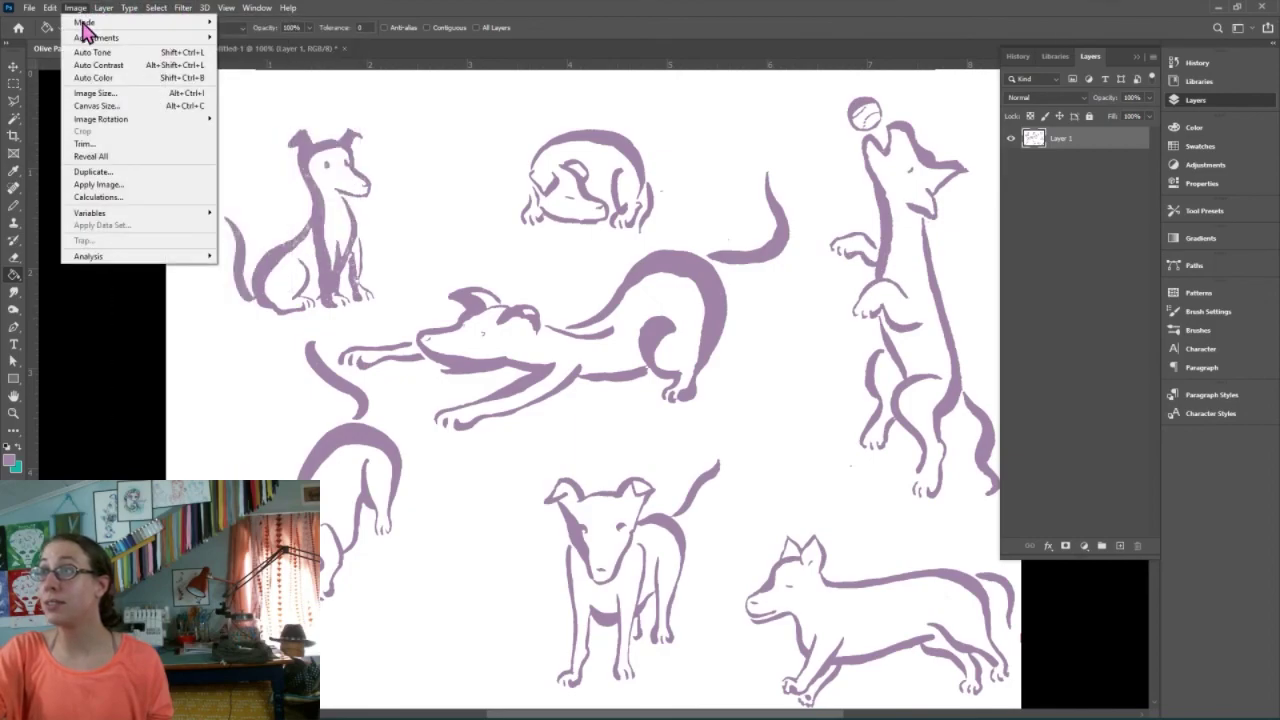
click(250, 57)
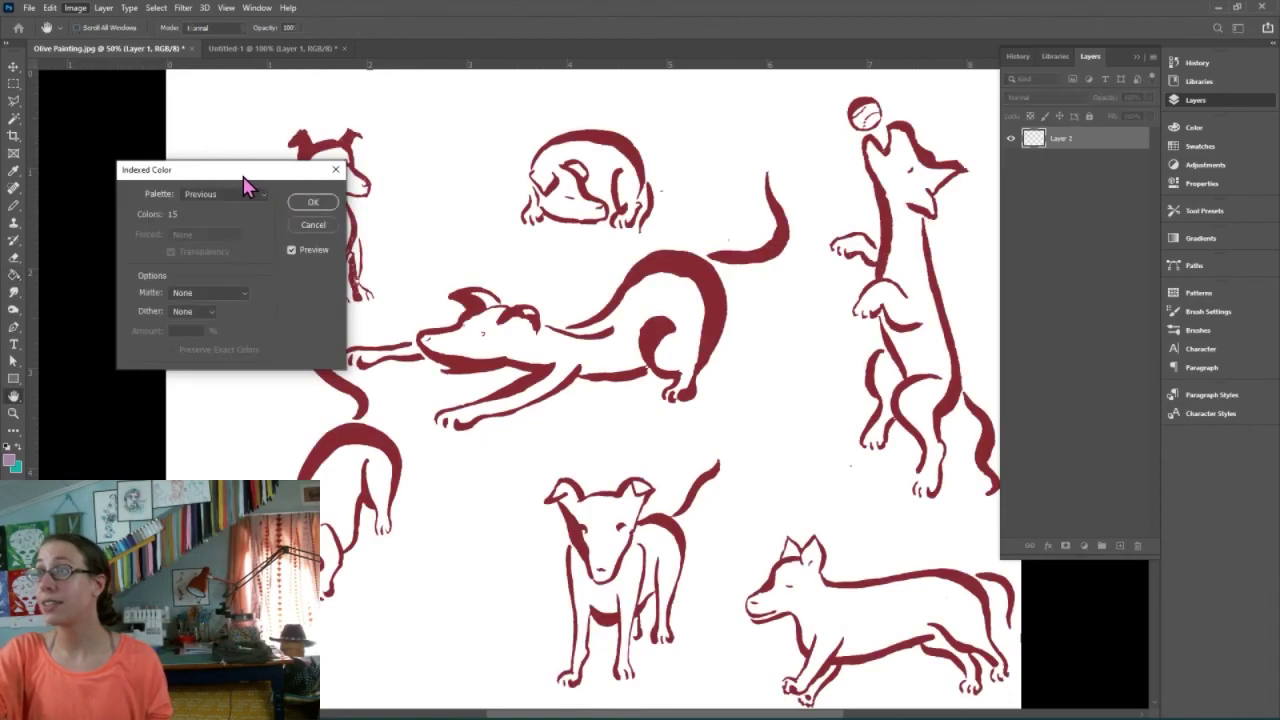
drag(210, 180, 155, 193)
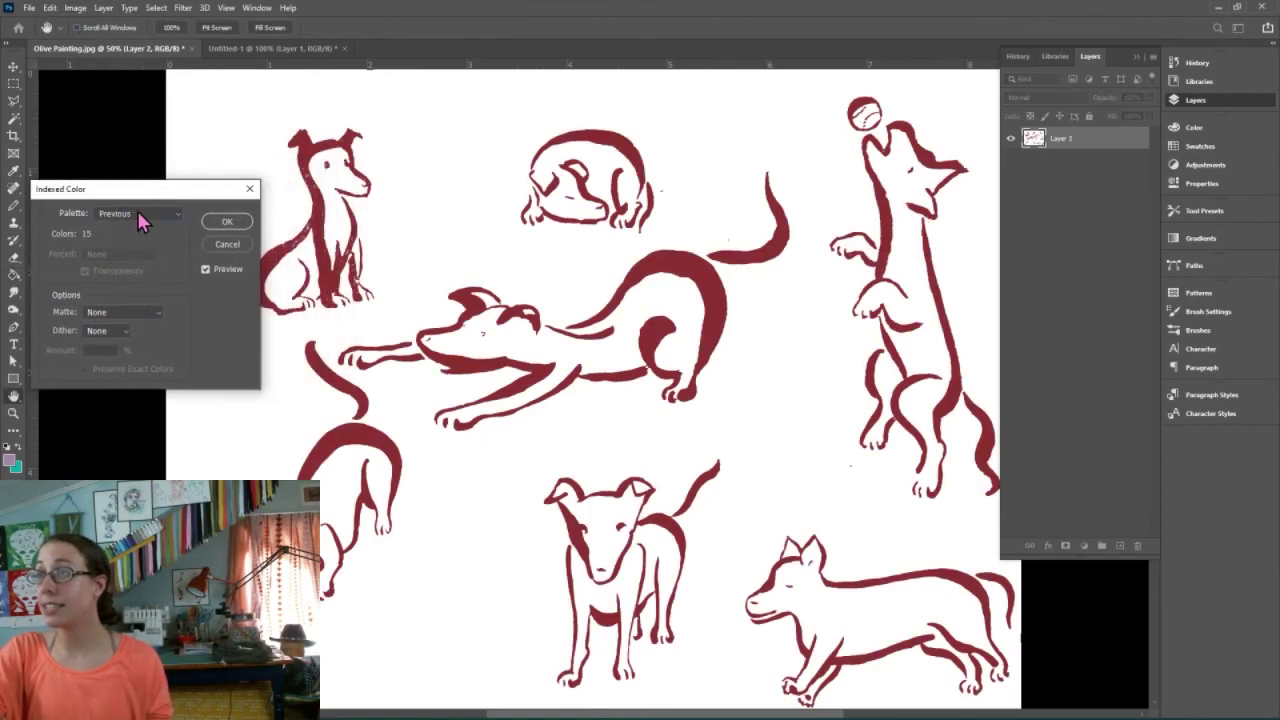
click(137, 212)
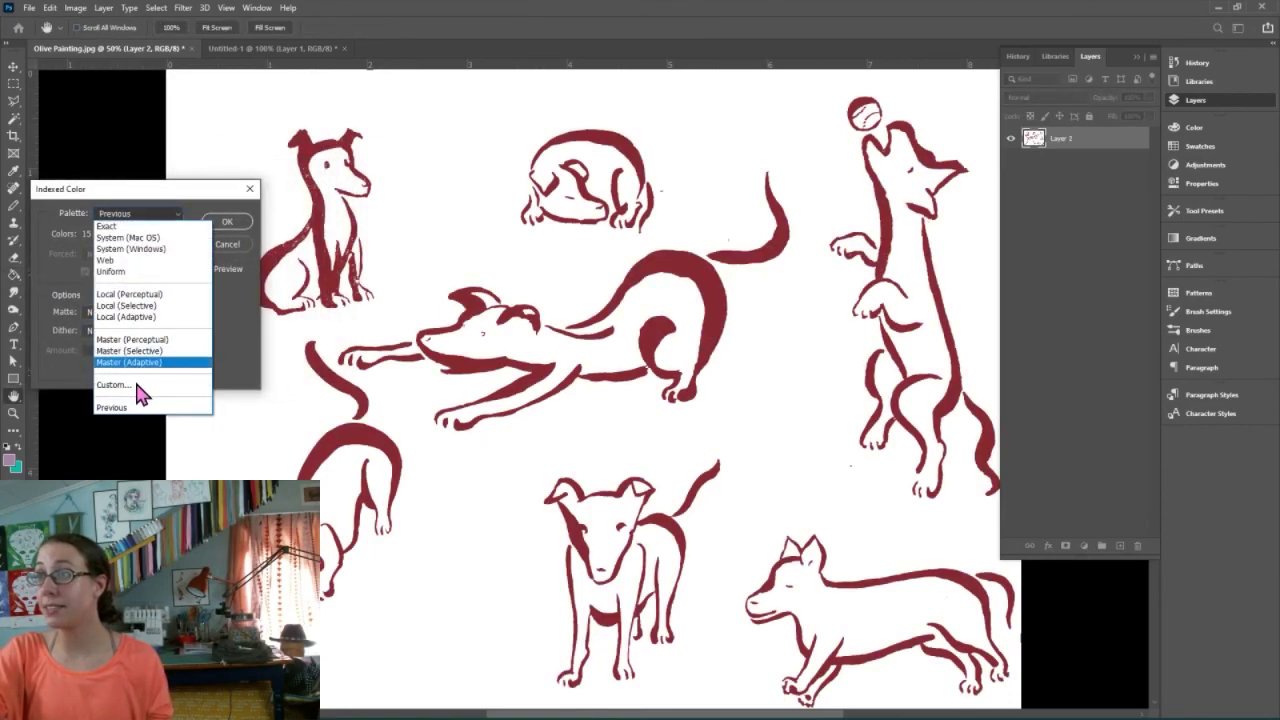
click(138, 306)
double_click(100, 232)
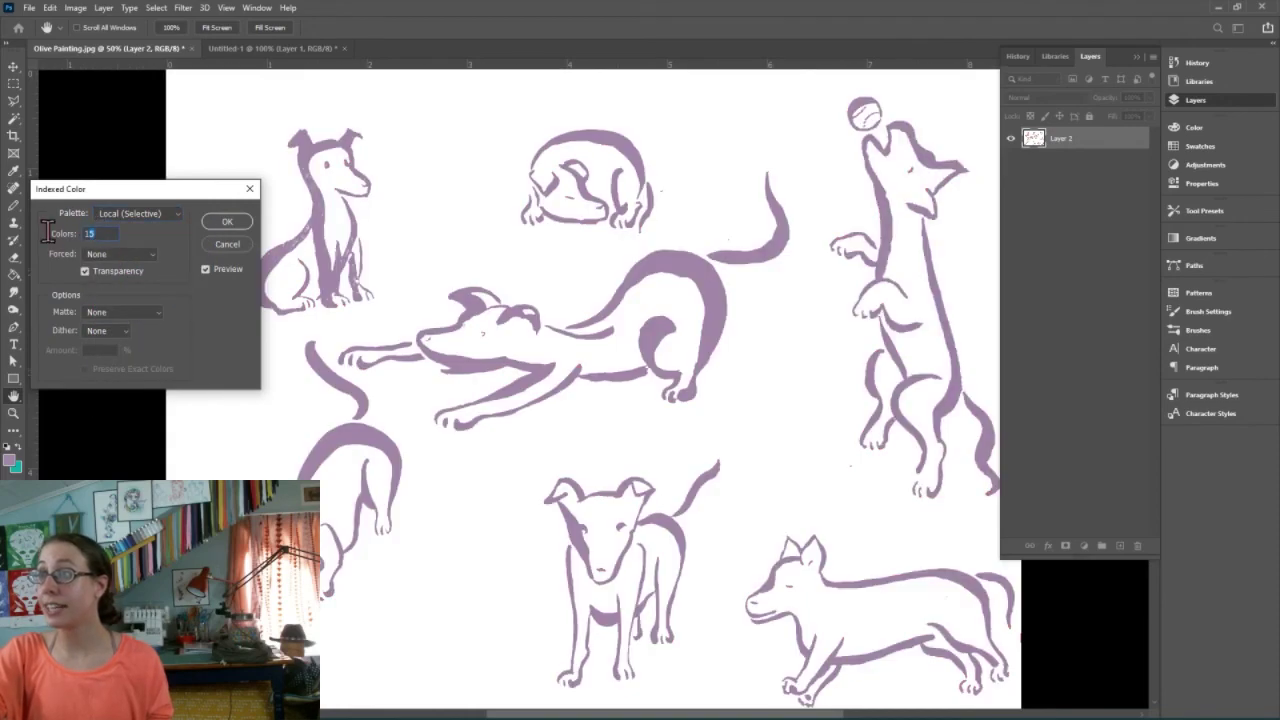
text(2)
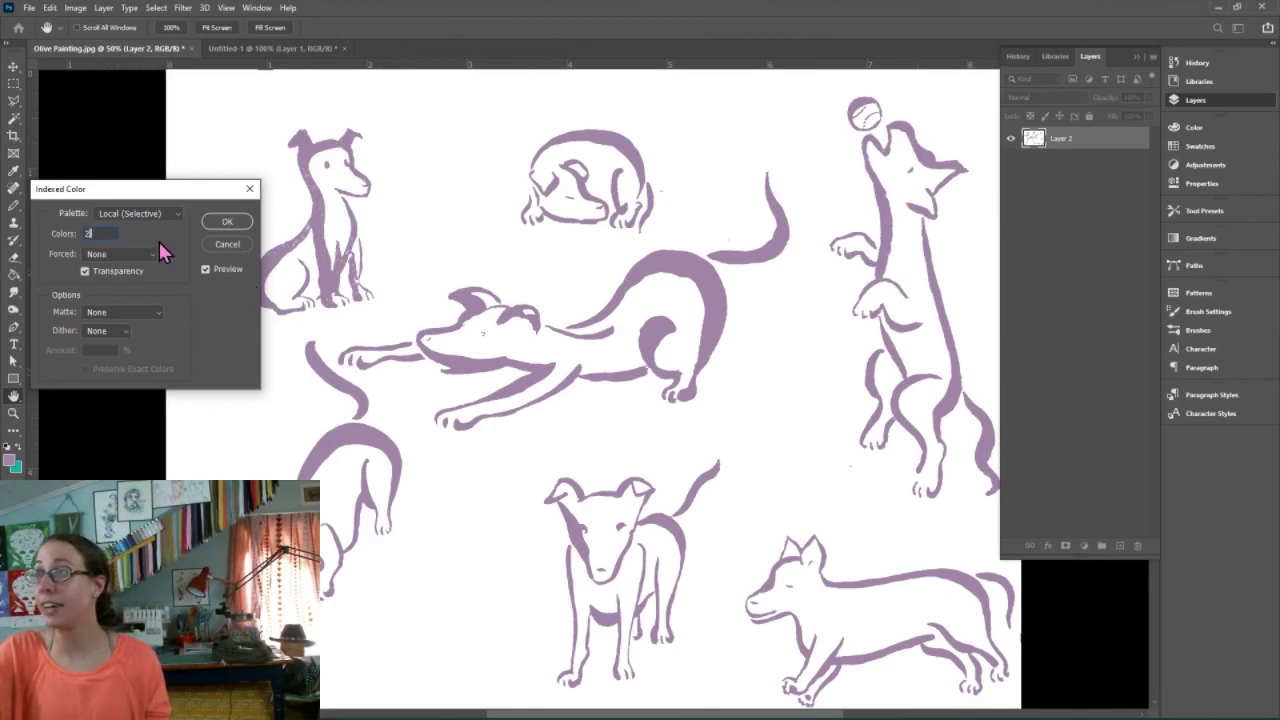
Change the purple swatch to blue 4538a7 in a custom color table and apply the Indexed Color conversion
click(157, 214)
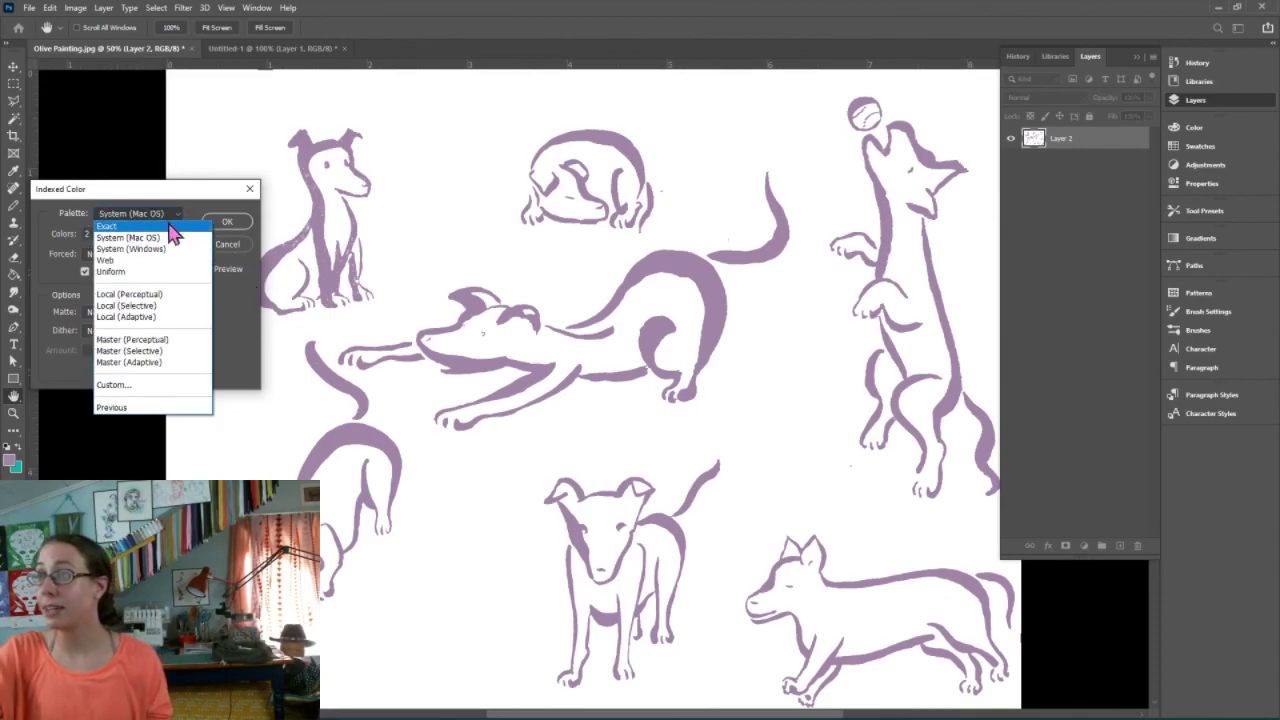
click(58, 248)
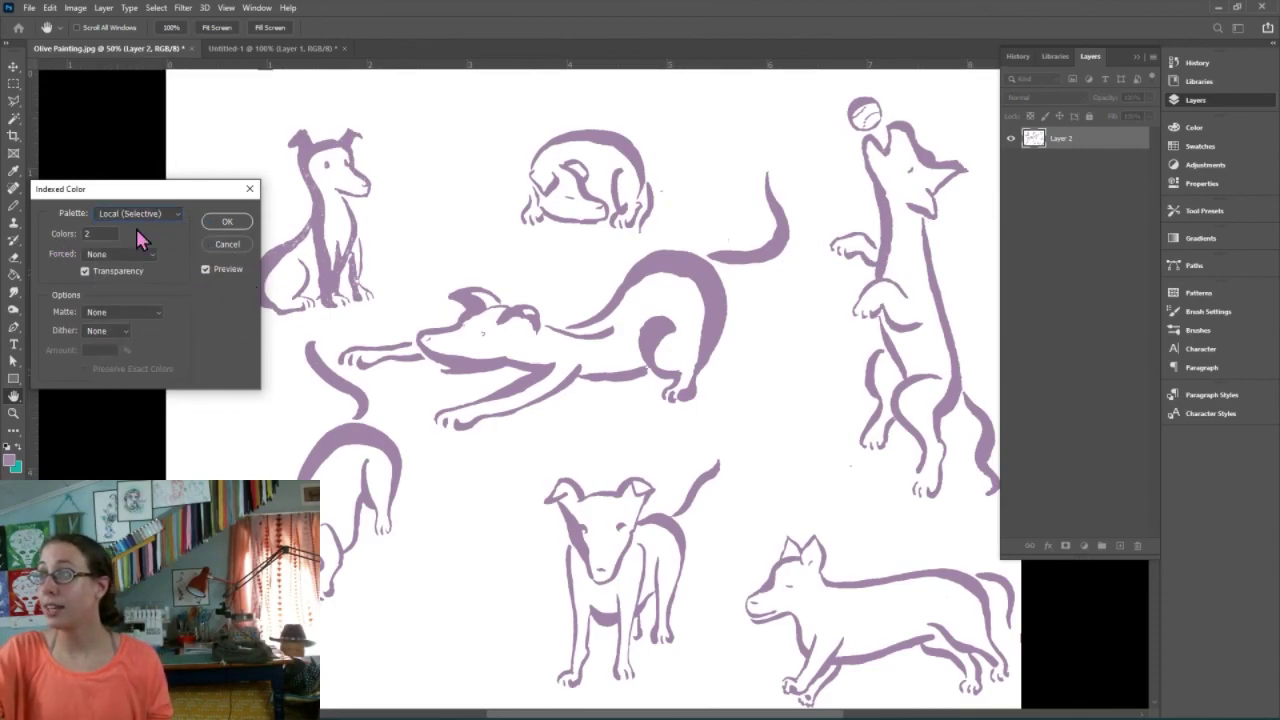
click(130, 214)
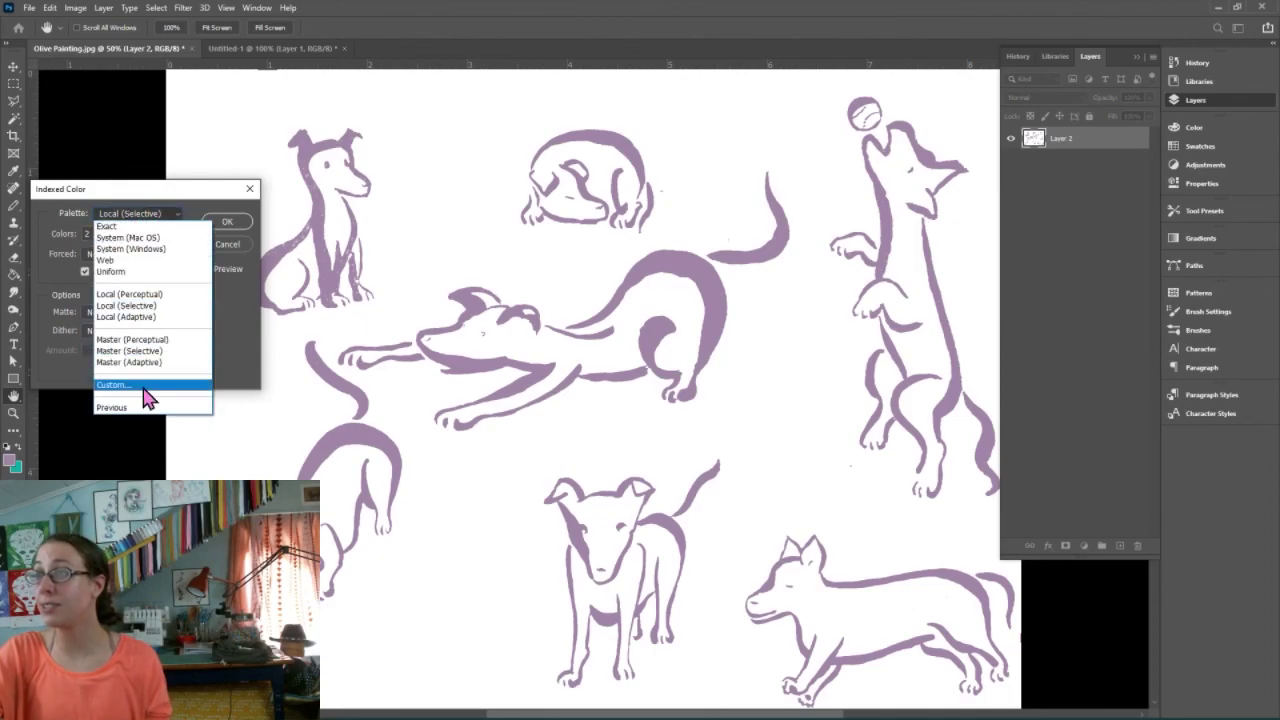
click(141, 386)
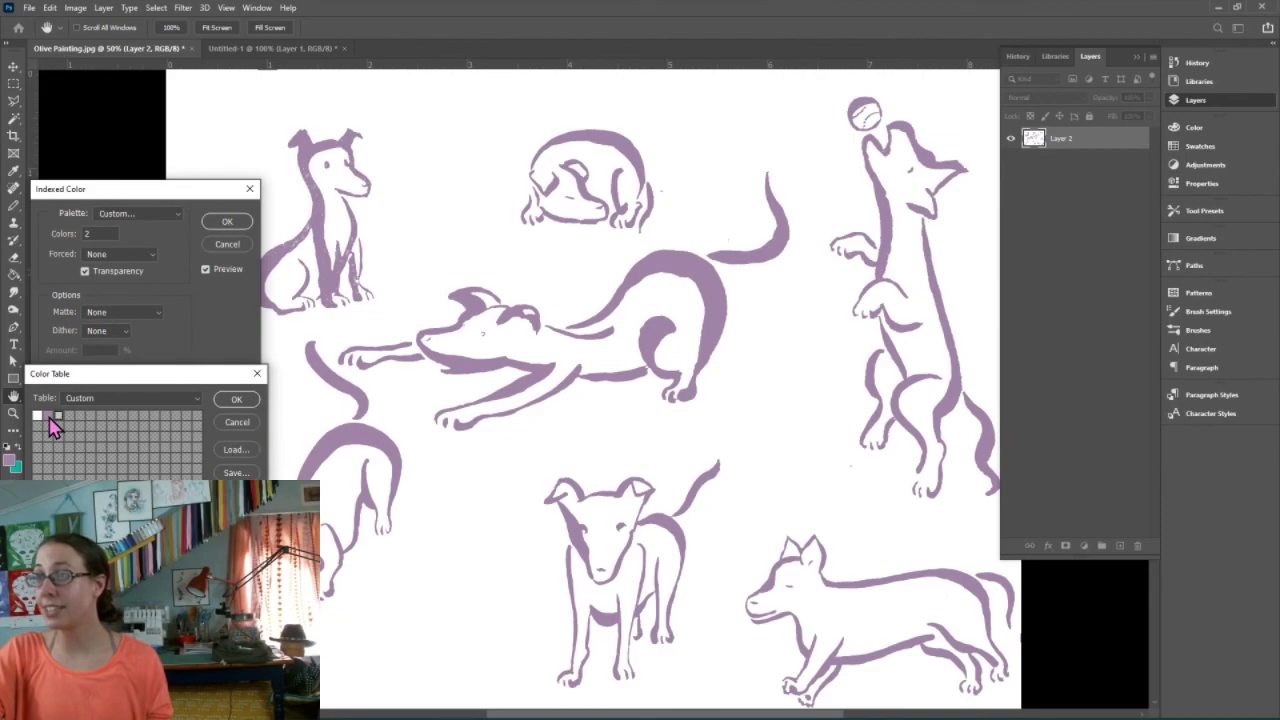
click(48, 418)
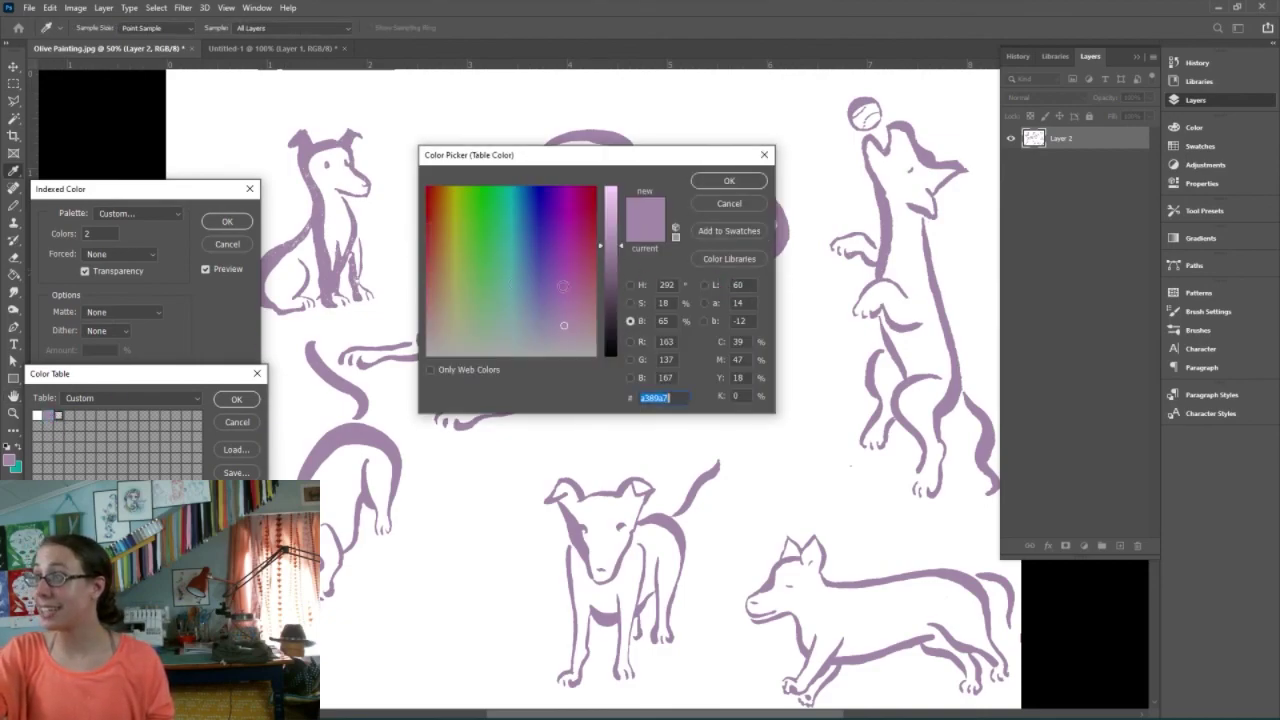
click(566, 219)
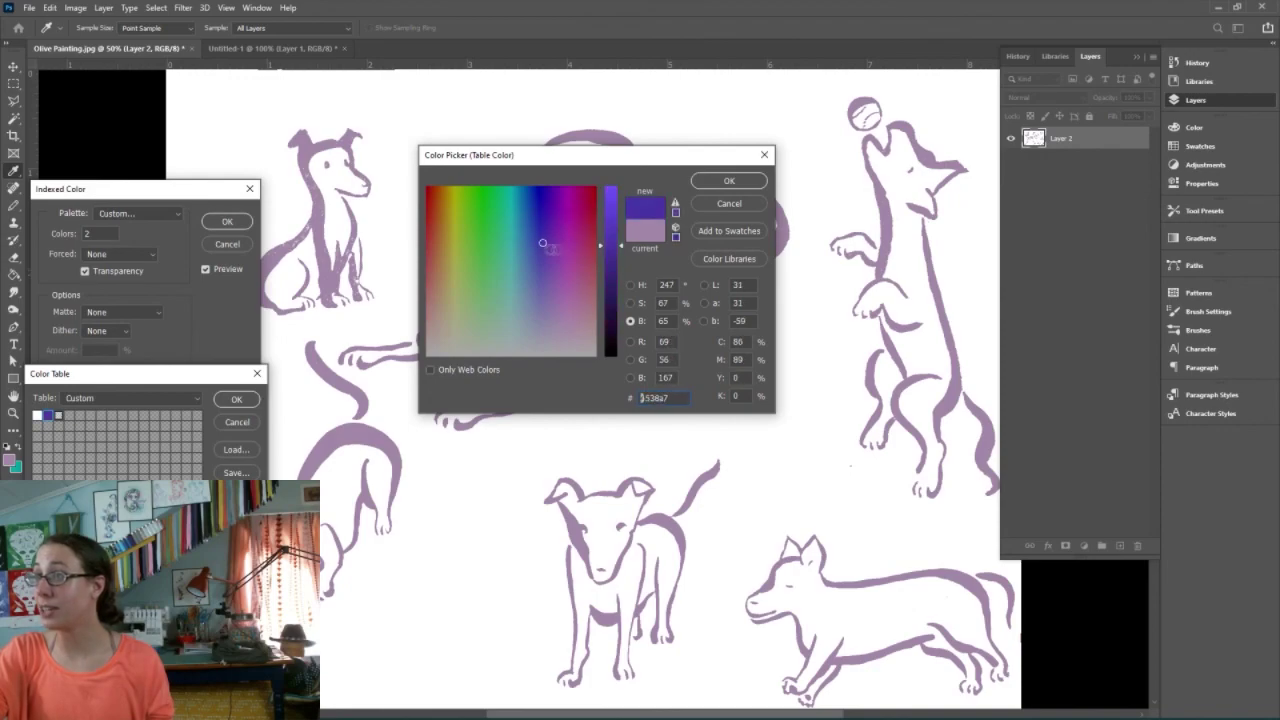
click(729, 181)
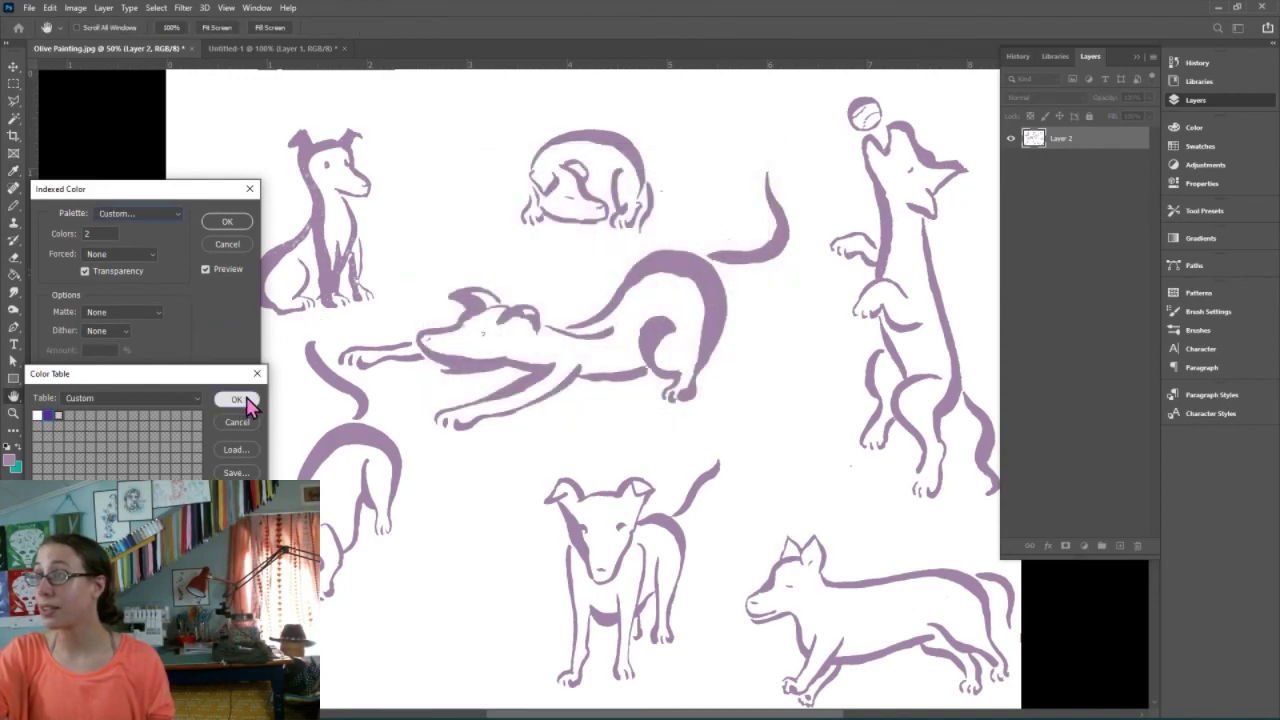
click(236, 399)
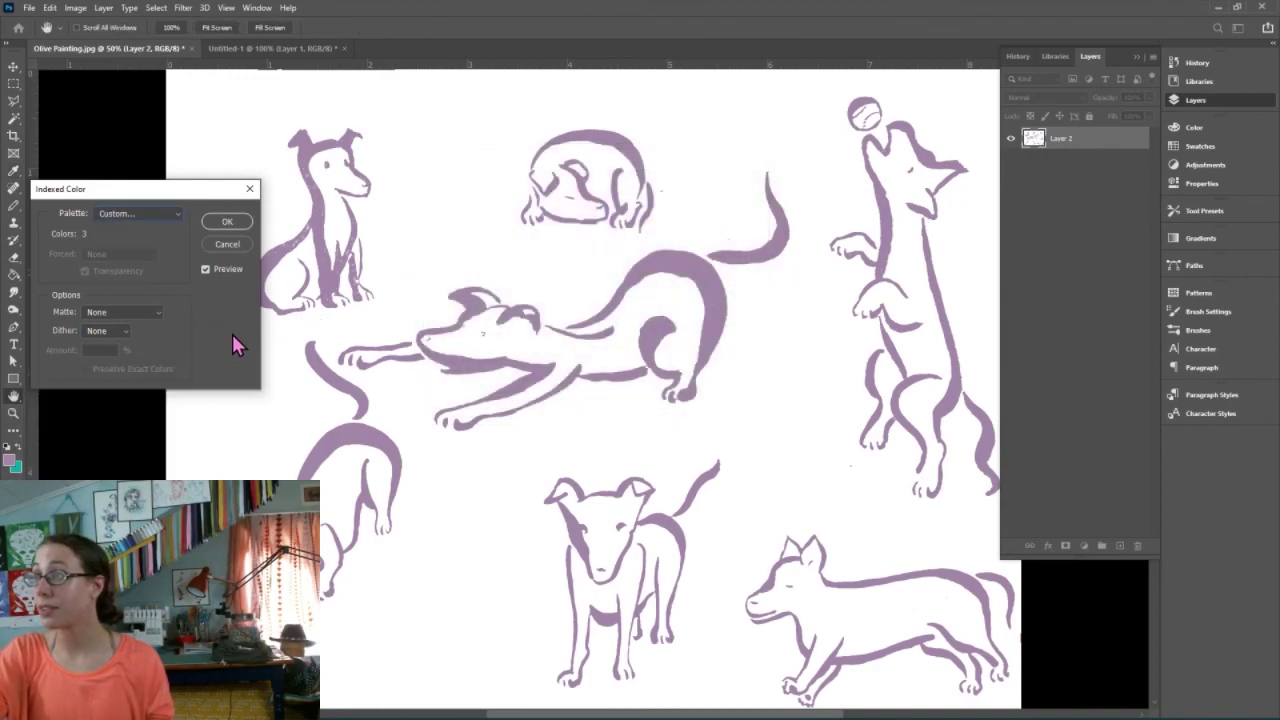
click(229, 225)
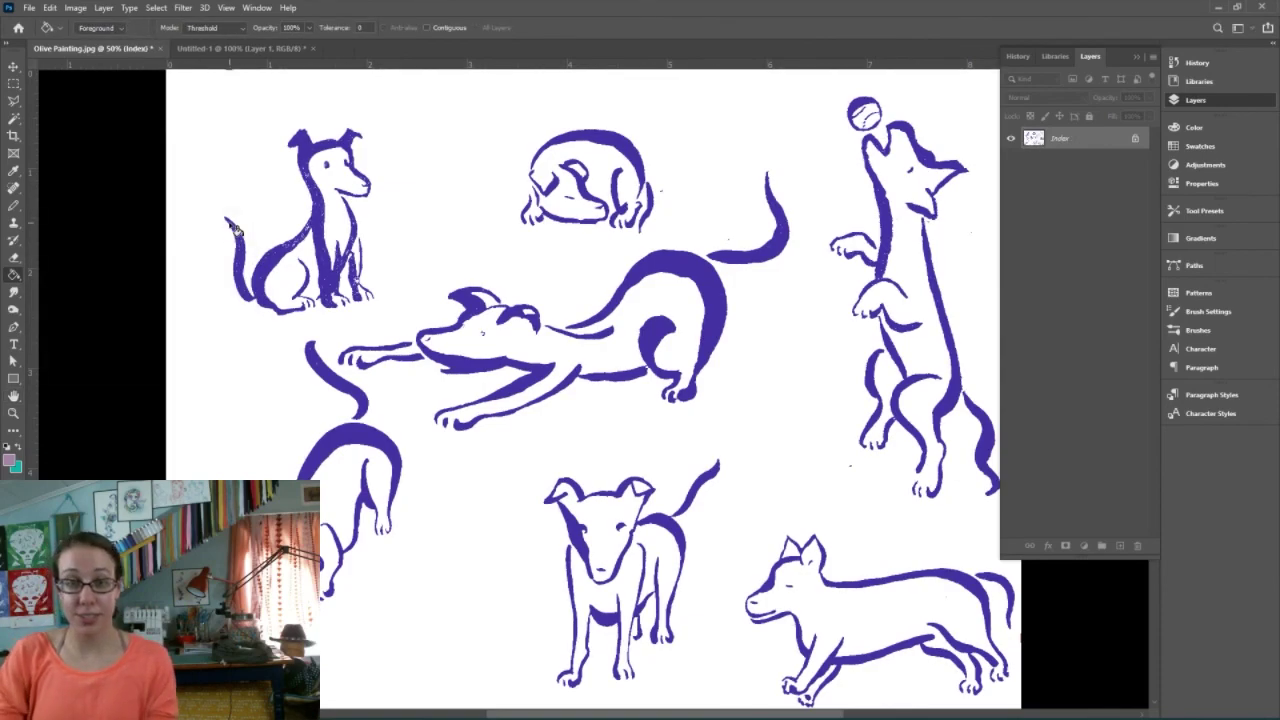